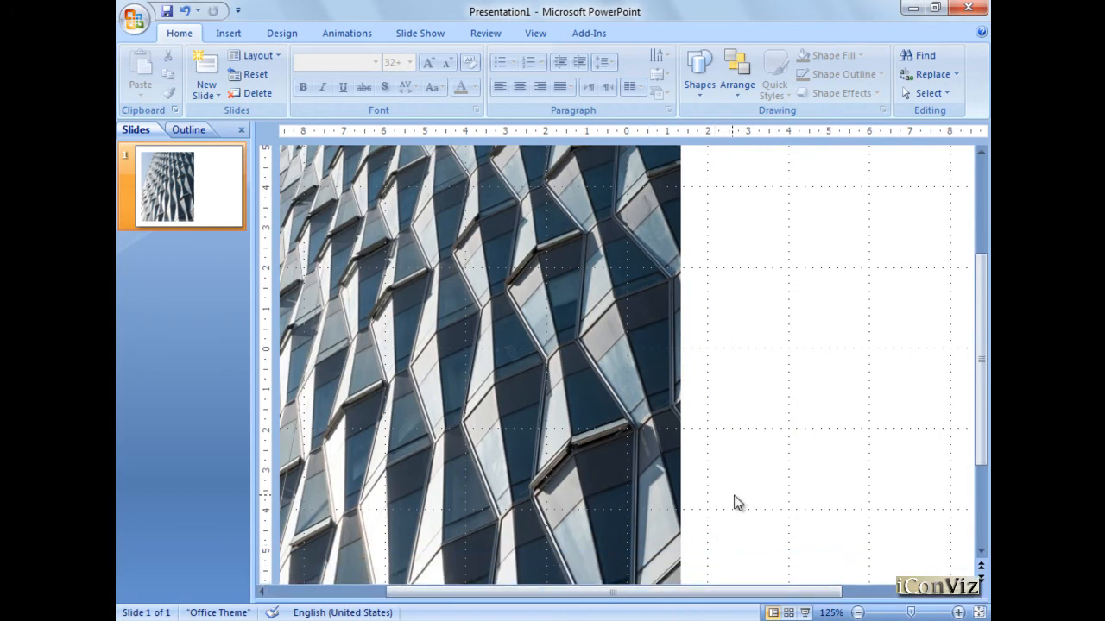
{"action": "scroll", "coordinate": [730, 503], "scroll_direction": "down", "scroll_amount": 2, "text": "ctrl"}
{"action": "scroll", "coordinate": [476, 454], "scroll_direction": "up", "scroll_amount": 1}
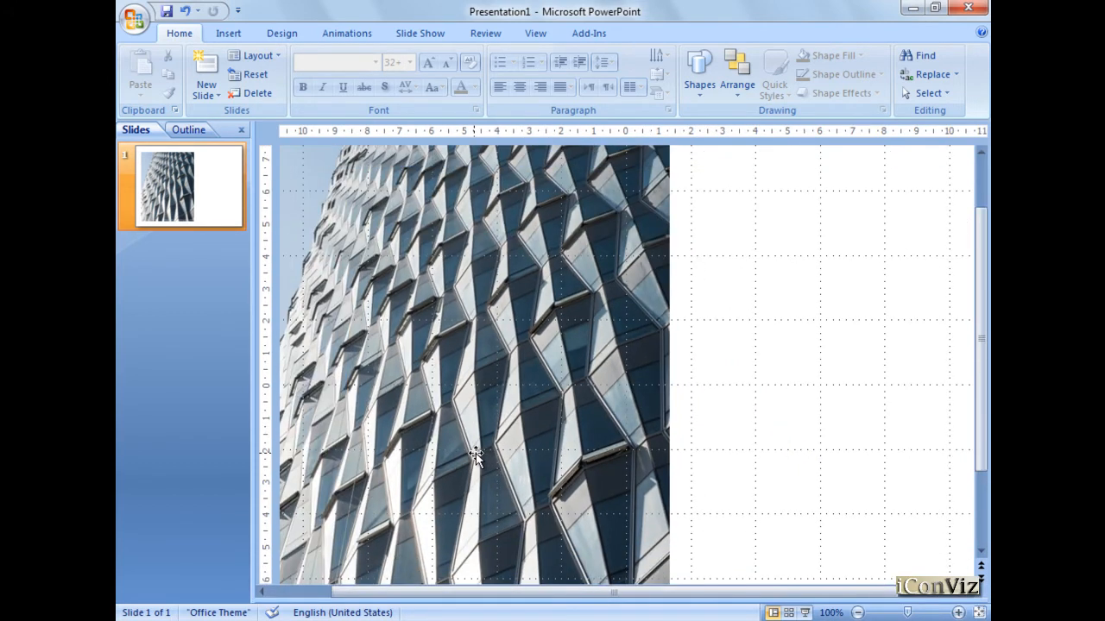
{"action": "left_click", "coordinate": [501, 449]}
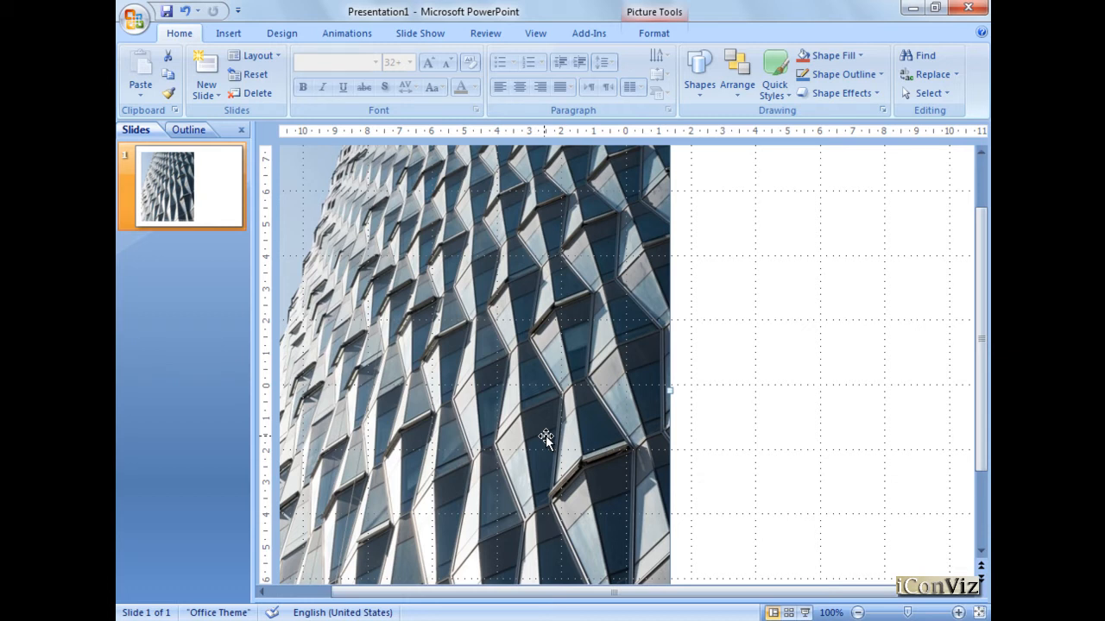
{"action": "left_click", "coordinate": [228, 35]}
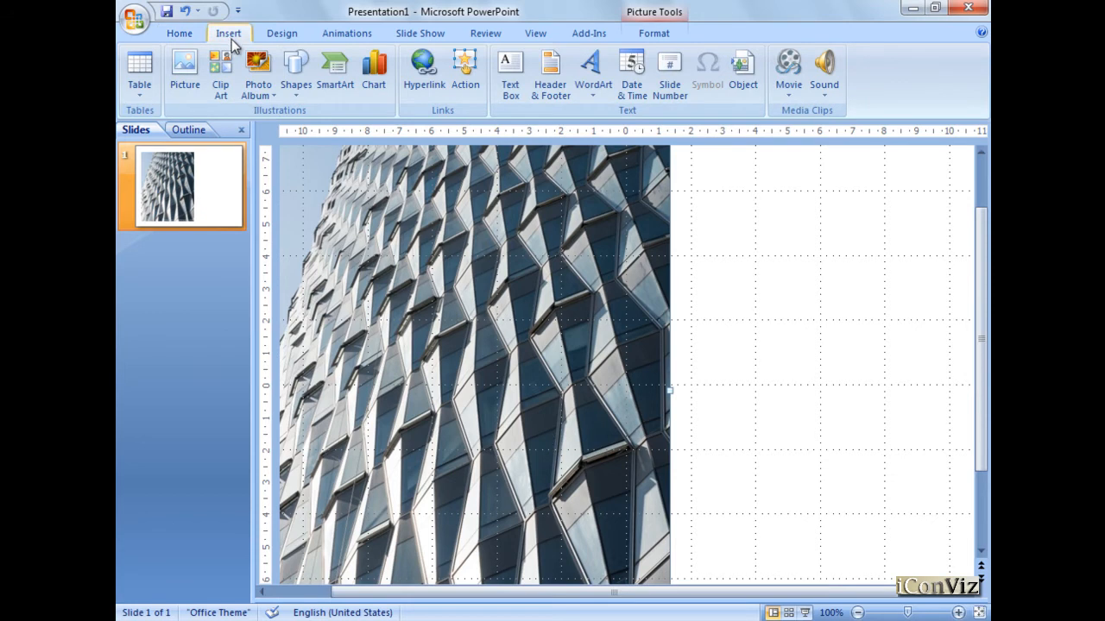
{"action": "left_click", "coordinate": [295, 80]}
{"action": "left_click", "coordinate": [304, 131]}
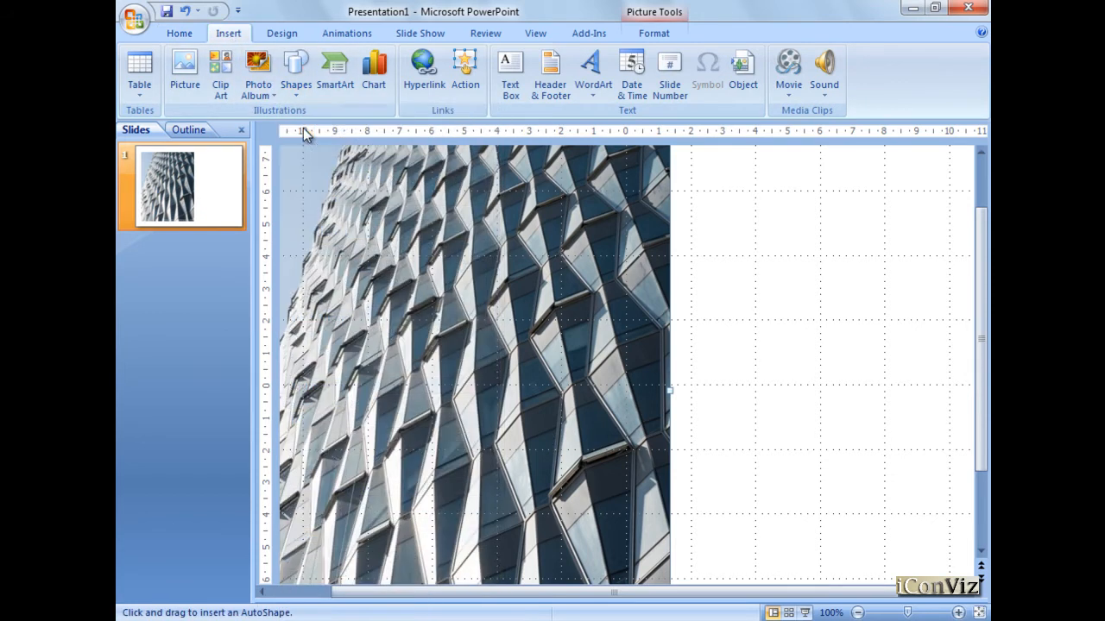
{"action": "scroll", "coordinate": [467, 389], "scroll_direction": "up", "scroll_amount": 2, "text": "ctrl"}
{"action": "scroll", "coordinate": [467, 389], "scroll_direction": "up", "scroll_amount": 1, "text": "ctrl"}
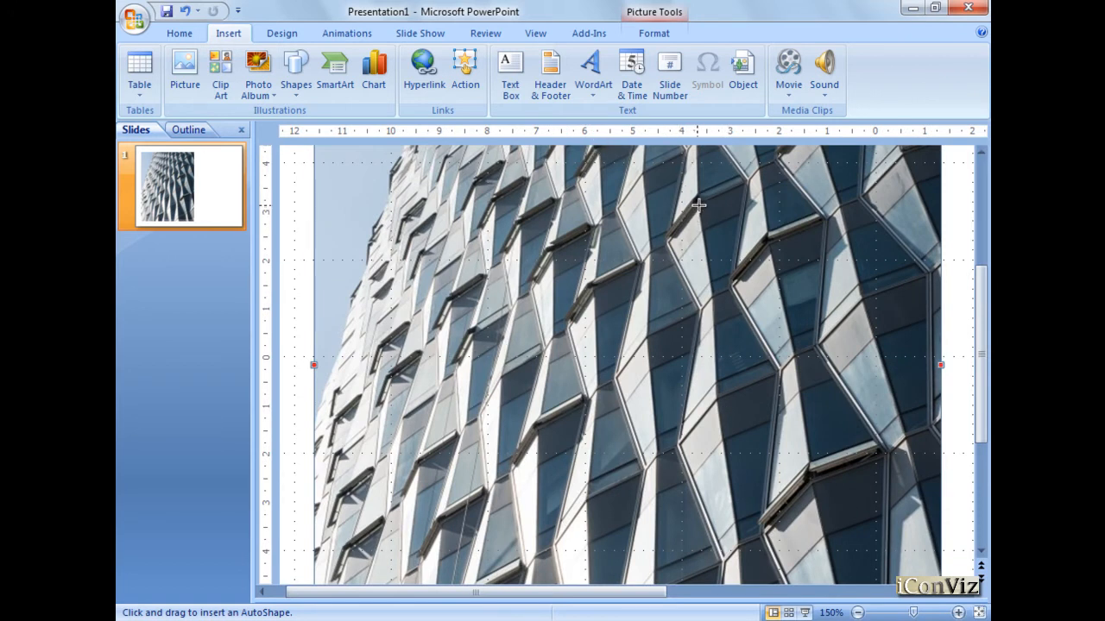
{"action": "left_click_drag", "start_coordinate": [701, 202], "coordinate": [826, 325]}
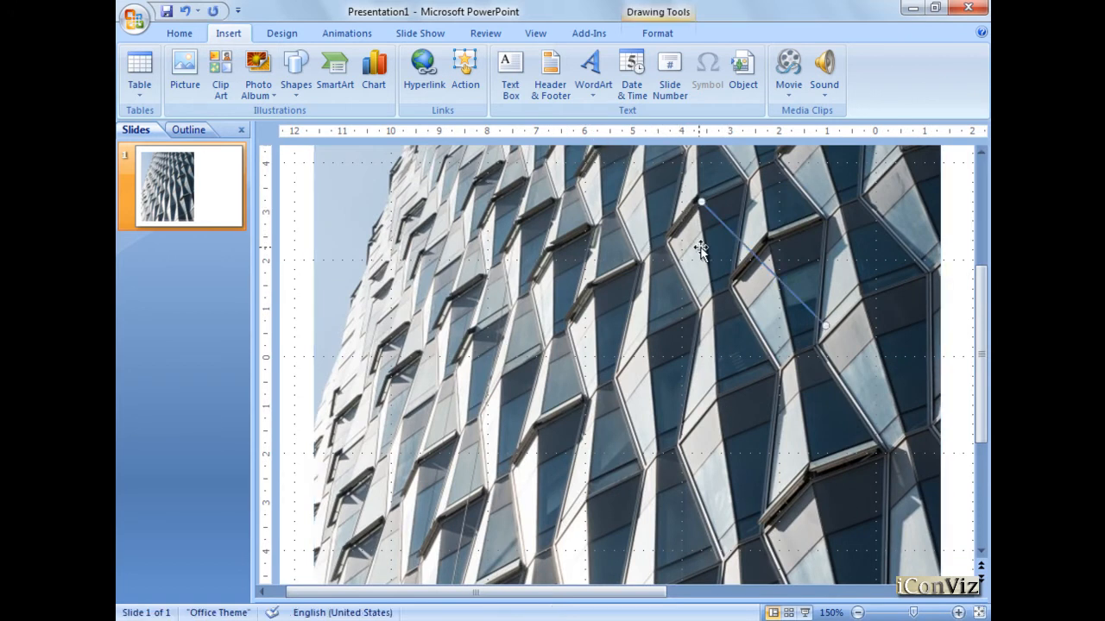
{"action": "key", "text": "Delete"}
{"action": "left_click", "coordinate": [296, 76]}
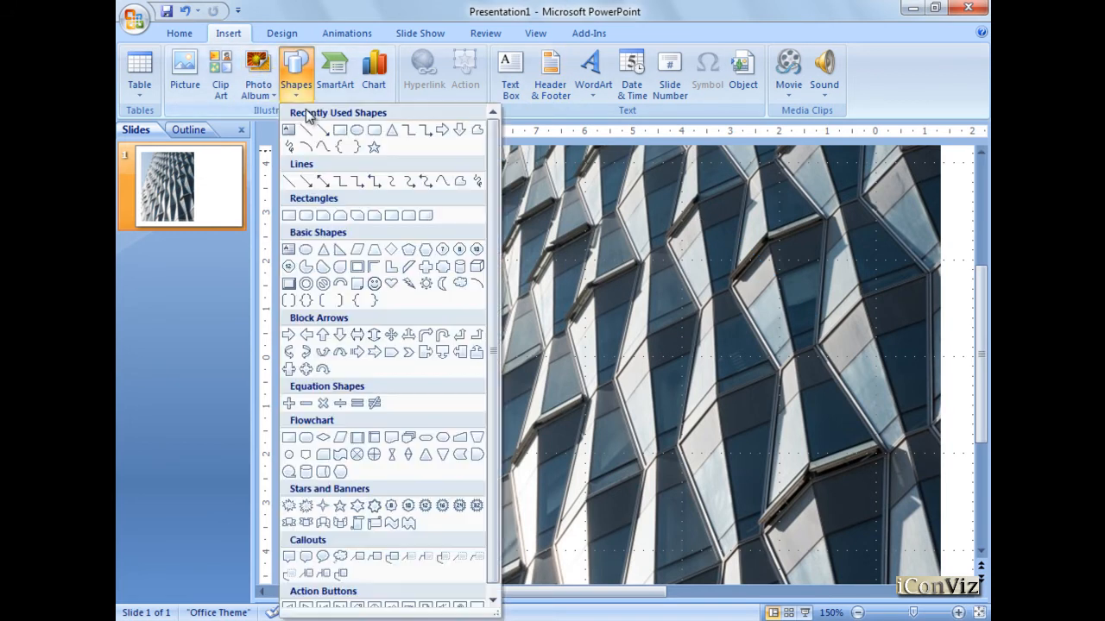
{"action": "left_click", "coordinate": [476, 129]}
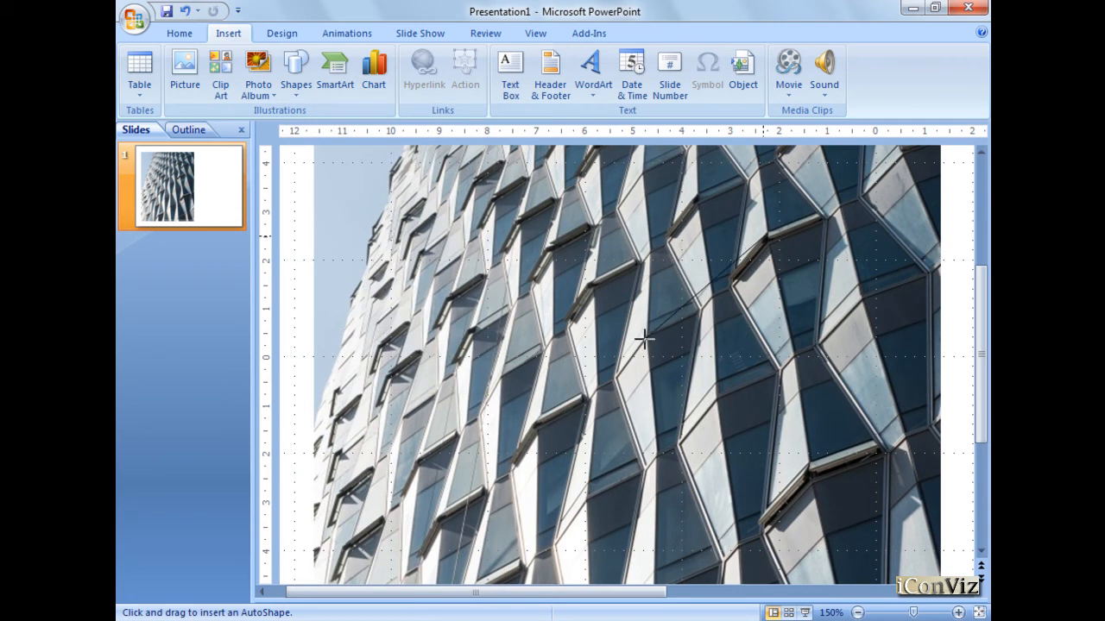
{"action": "mouse_move", "coordinate": [644, 339]}
{"action": "left_mouse_down"}
{"action": "mouse_move", "coordinate": [644, 415]}
{"action": "mouse_move", "coordinate": [657, 423]}
{"action": "mouse_move", "coordinate": [703, 561]}
{"action": "mouse_move", "coordinate": [673, 594]}
{"action": "mouse_move", "coordinate": [659, 587]}
{"action": "mouse_move", "coordinate": [777, 422]}
{"action": "mouse_move", "coordinate": [949, 548]}
{"action": "mouse_move", "coordinate": [785, 476]}
{"action": "mouse_move", "coordinate": [792, 419]}
{"action": "left_mouse_up"}
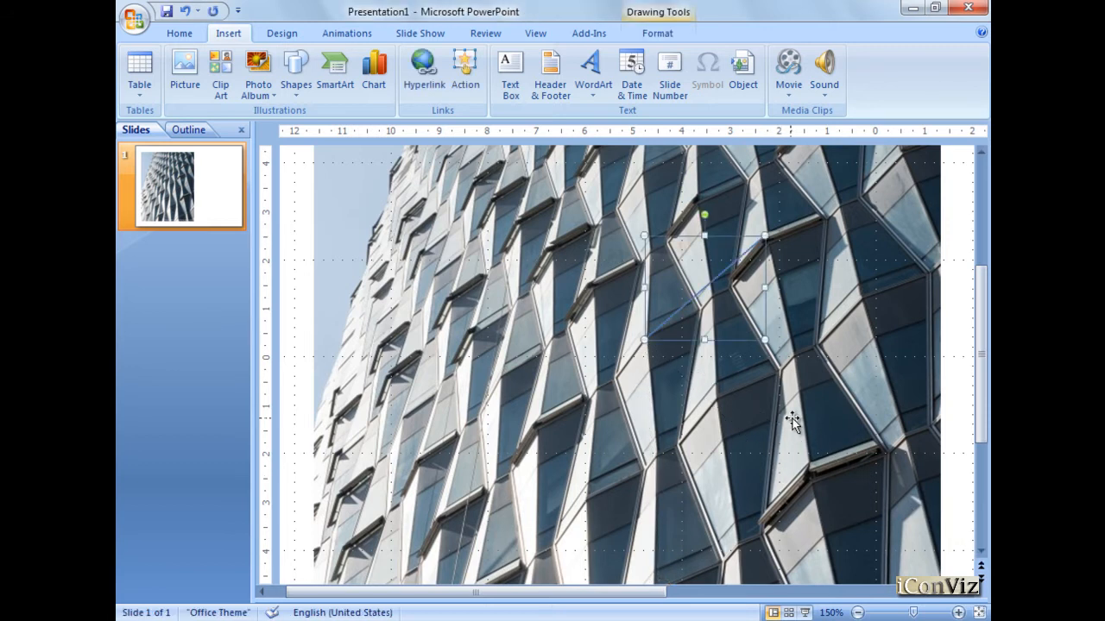
{"action": "key", "text": "Delete"}
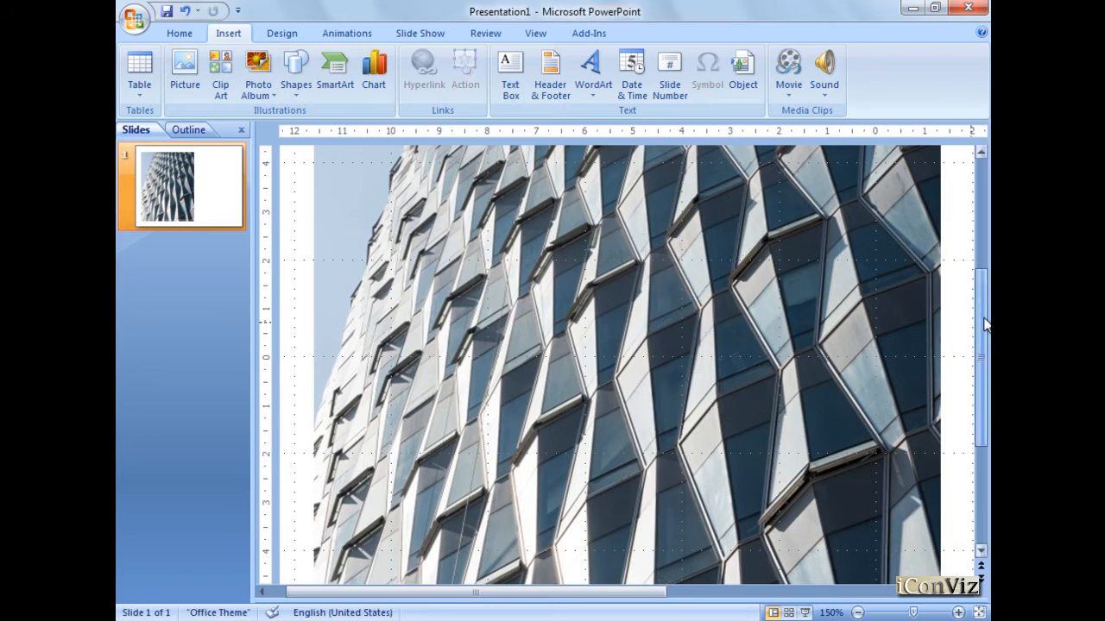
- Draw a closed four-sided freeform over one facade module of the photo, about 7.4 cm high and 3.5 cm wide
{"action": "left_click_drag", "start_coordinate": [984, 314], "coordinate": [984, 329]}
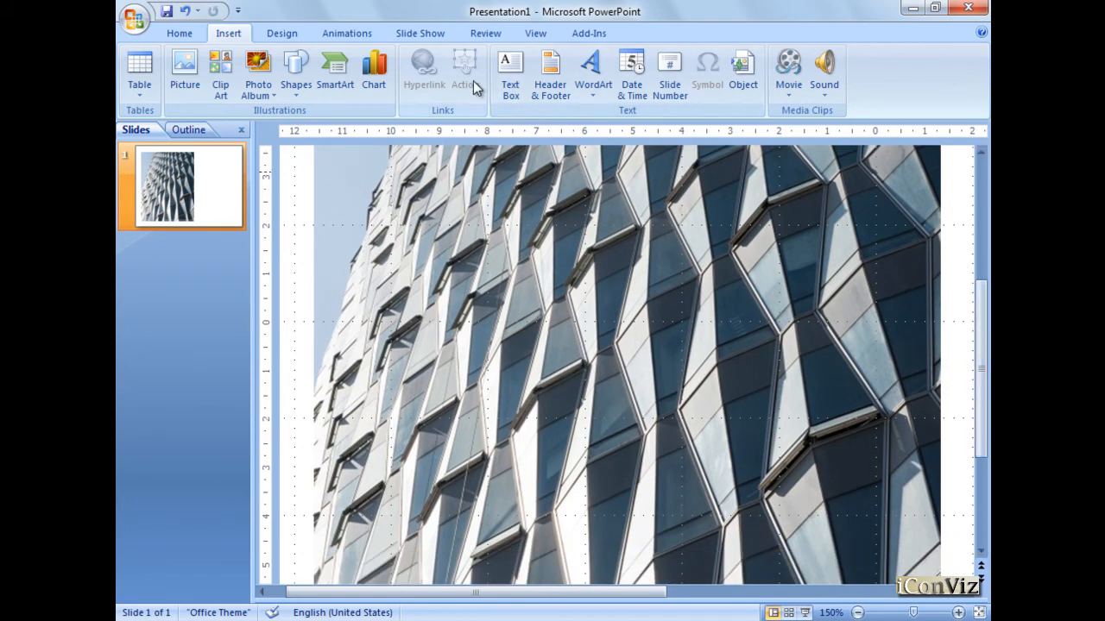
{"action": "left_click", "coordinate": [311, 93]}
{"action": "left_click", "coordinate": [477, 131]}
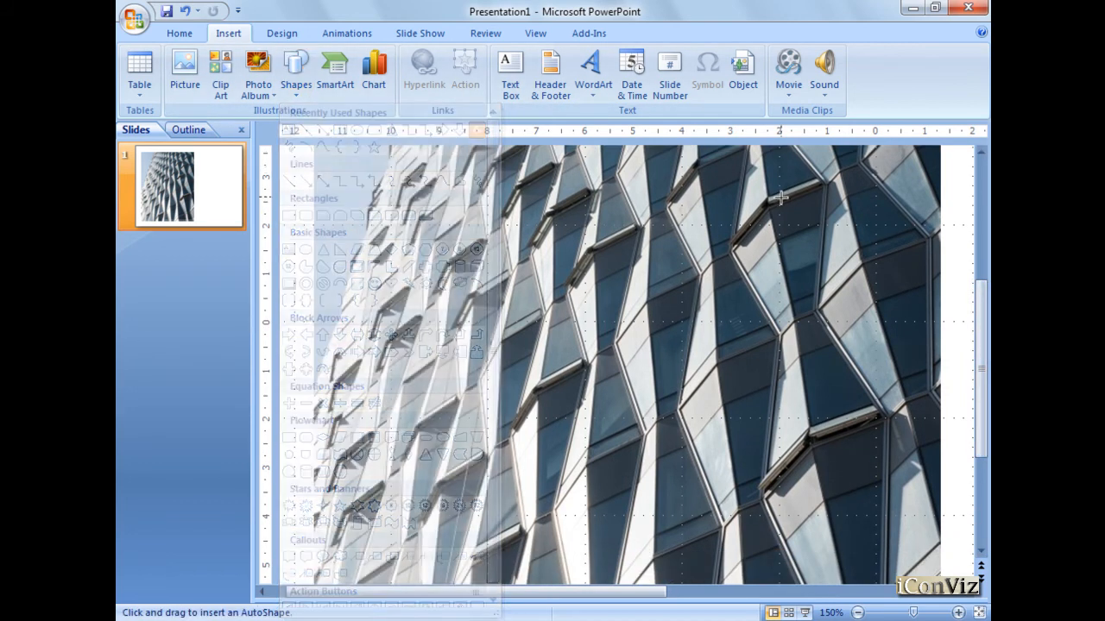
{"action": "mouse_move", "coordinate": [698, 260]}
{"action": "left_mouse_down"}
{"action": "mouse_move", "coordinate": [646, 304]}
{"action": "mouse_move", "coordinate": [649, 548]}
{"action": "left_mouse_up"}
{"action": "left_click", "coordinate": [654, 560]}
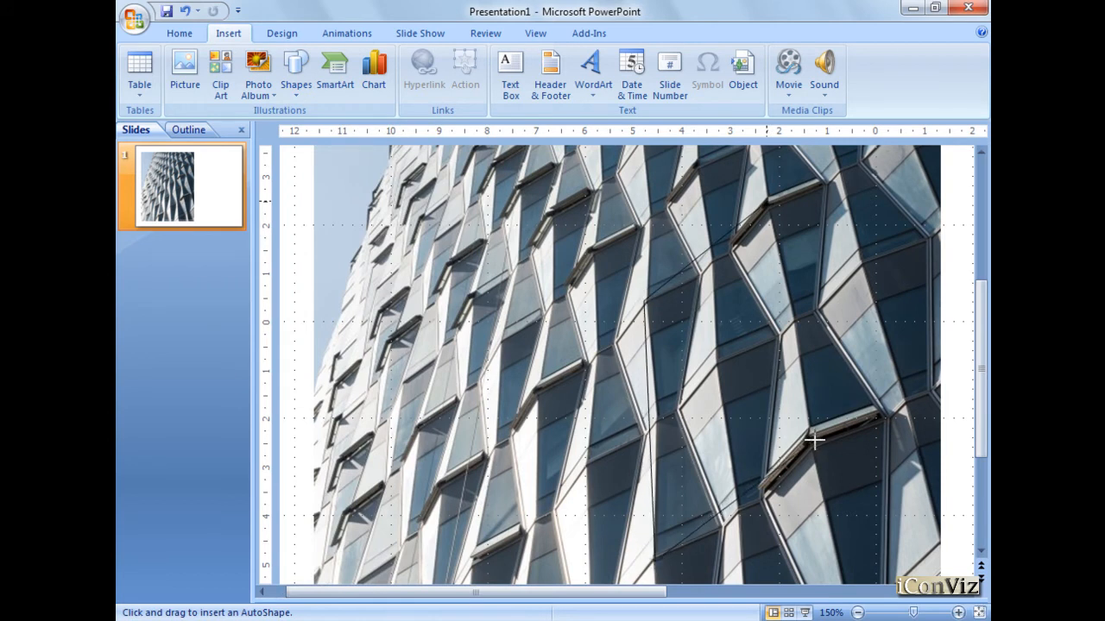
{"action": "left_click", "coordinate": [809, 414]}
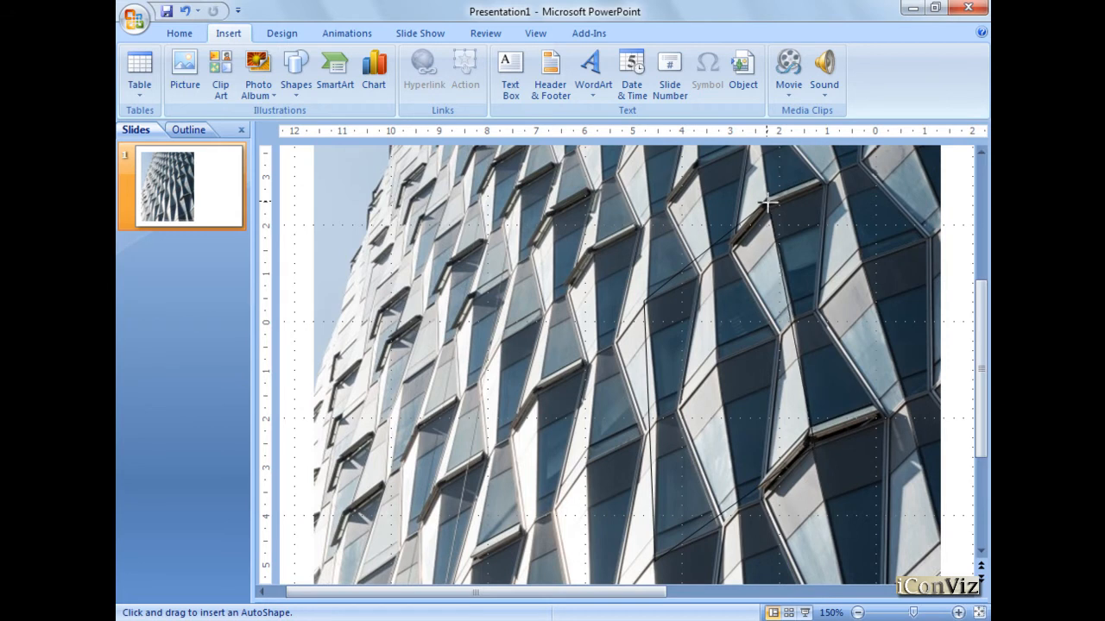
{"action": "left_click", "coordinate": [766, 204]}
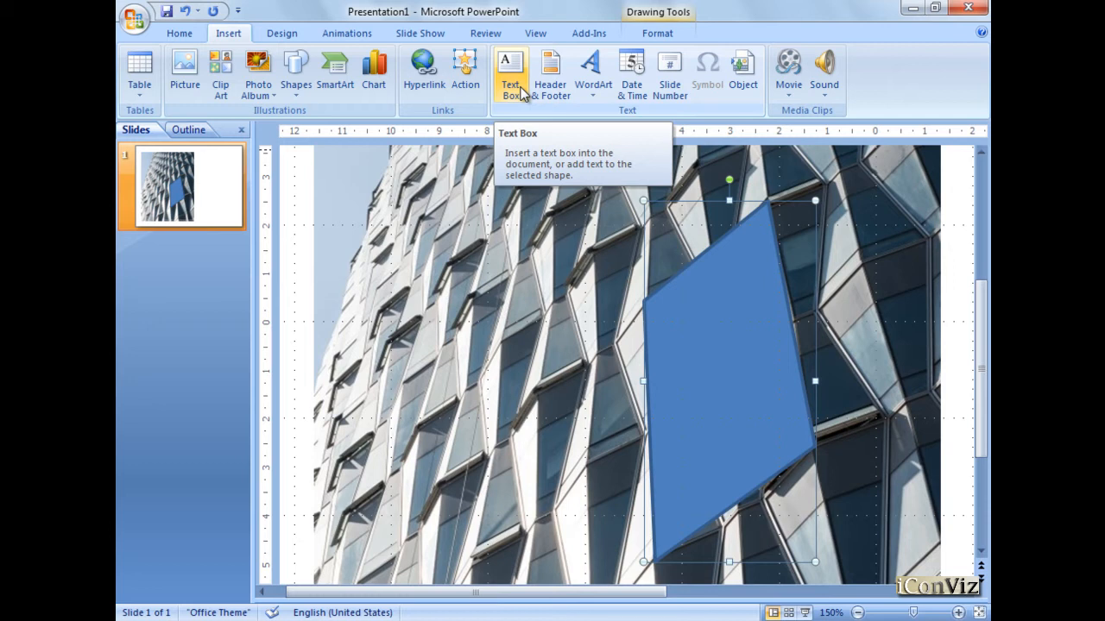
- Remove the four-sided freeform's fill and set its outline colour to red
{"action": "left_click", "coordinate": [296, 82]}
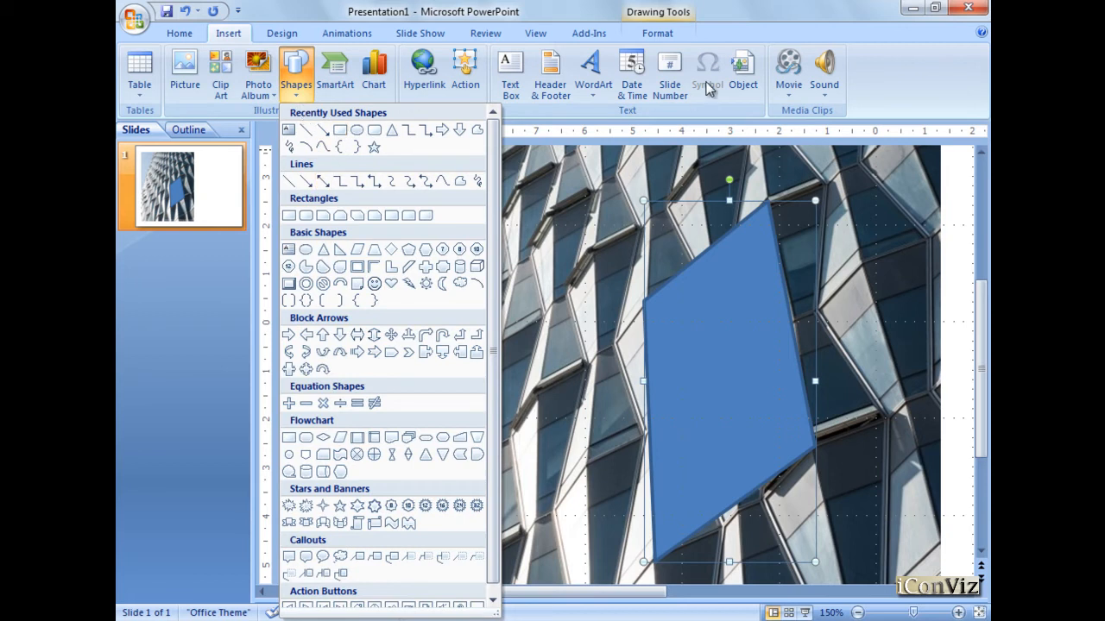
{"action": "left_click", "coordinate": [659, 34]}
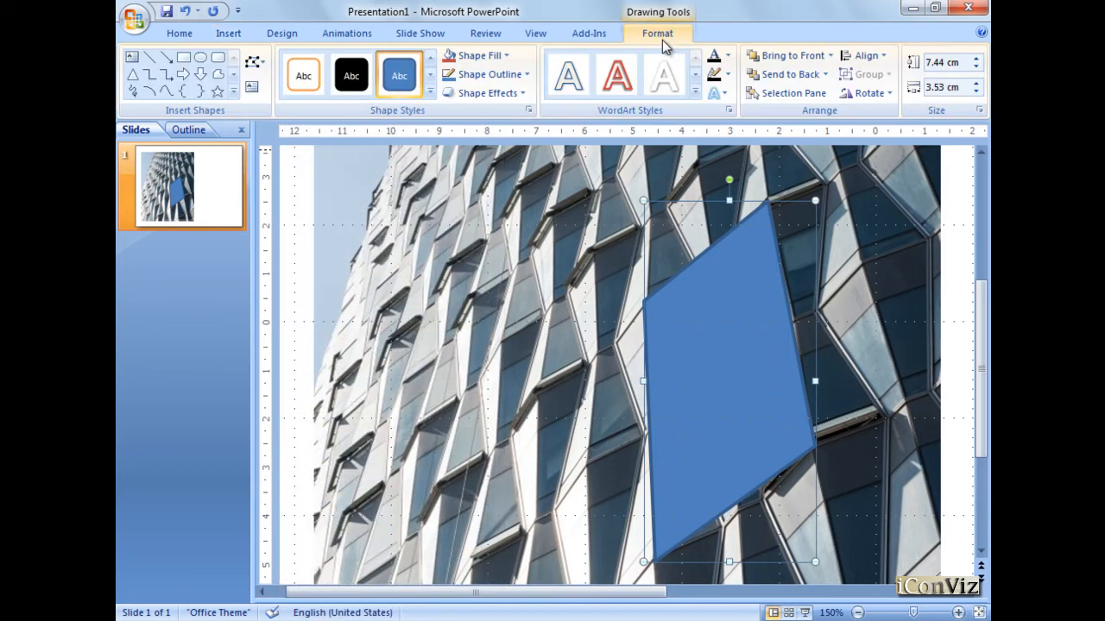
{"action": "left_click", "coordinate": [480, 62]}
{"action": "left_click", "coordinate": [484, 200]}
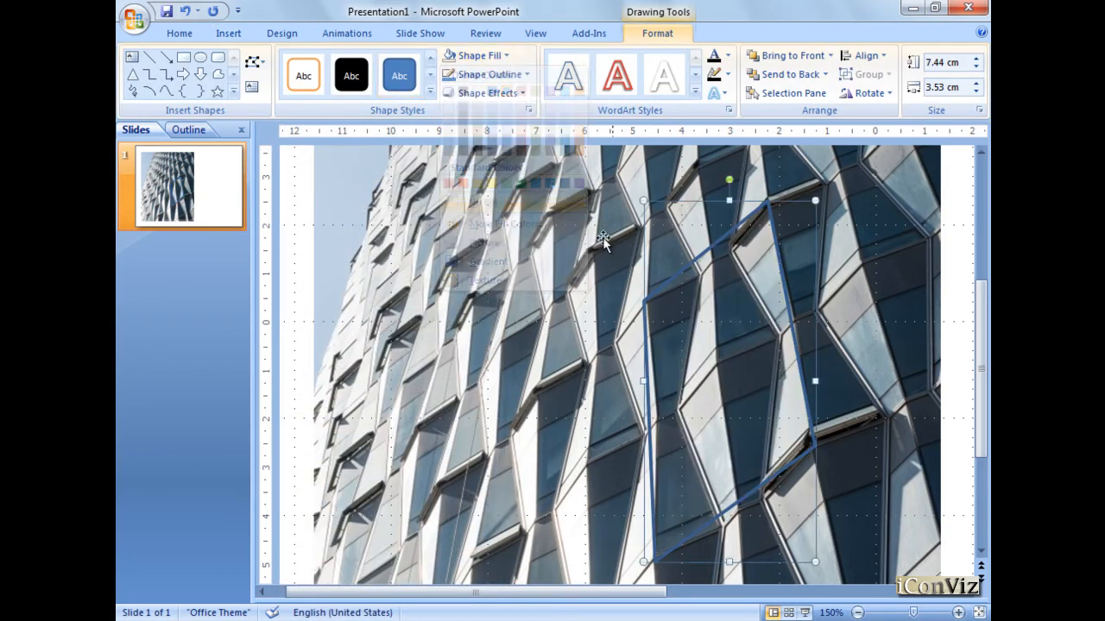
{"action": "left_click", "coordinate": [483, 75]}
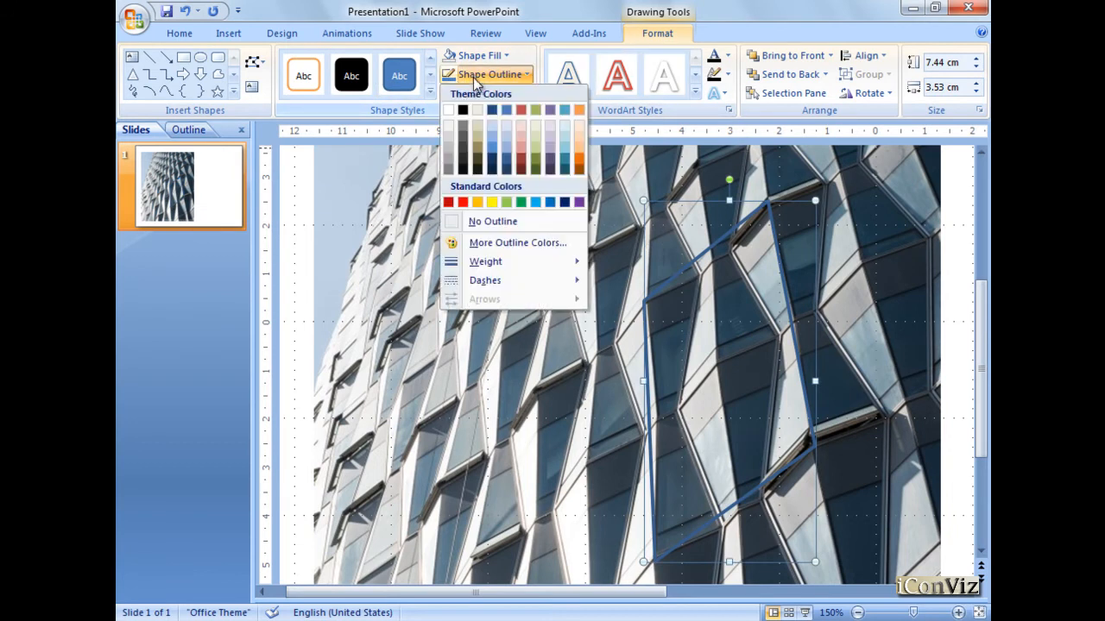
{"action": "left_click", "coordinate": [463, 202]}
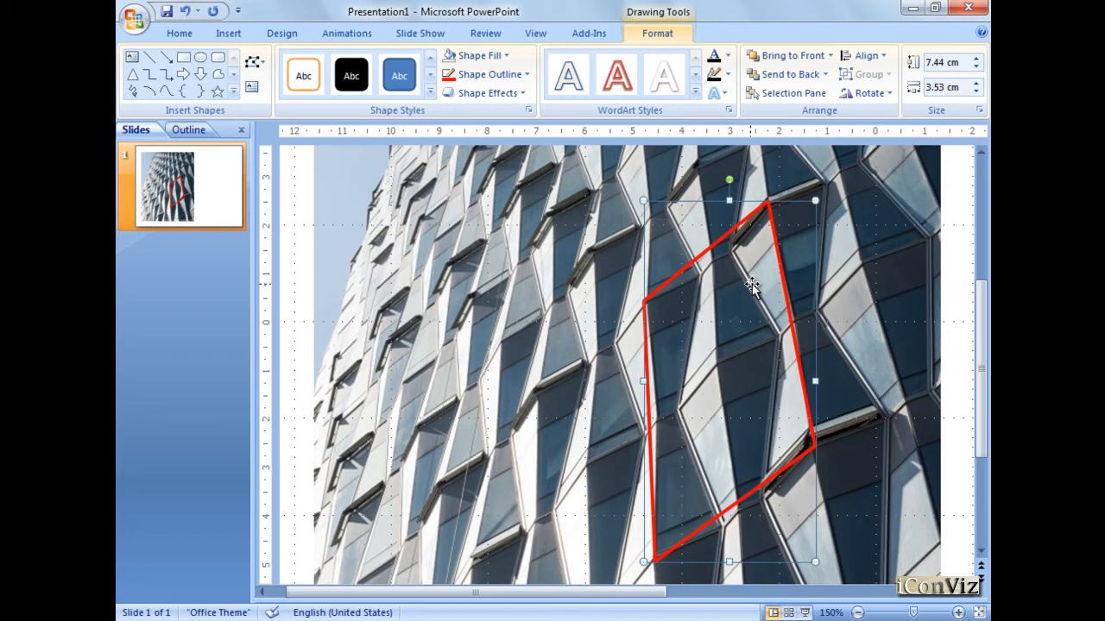
{"action": "left_click", "coordinate": [304, 257]}
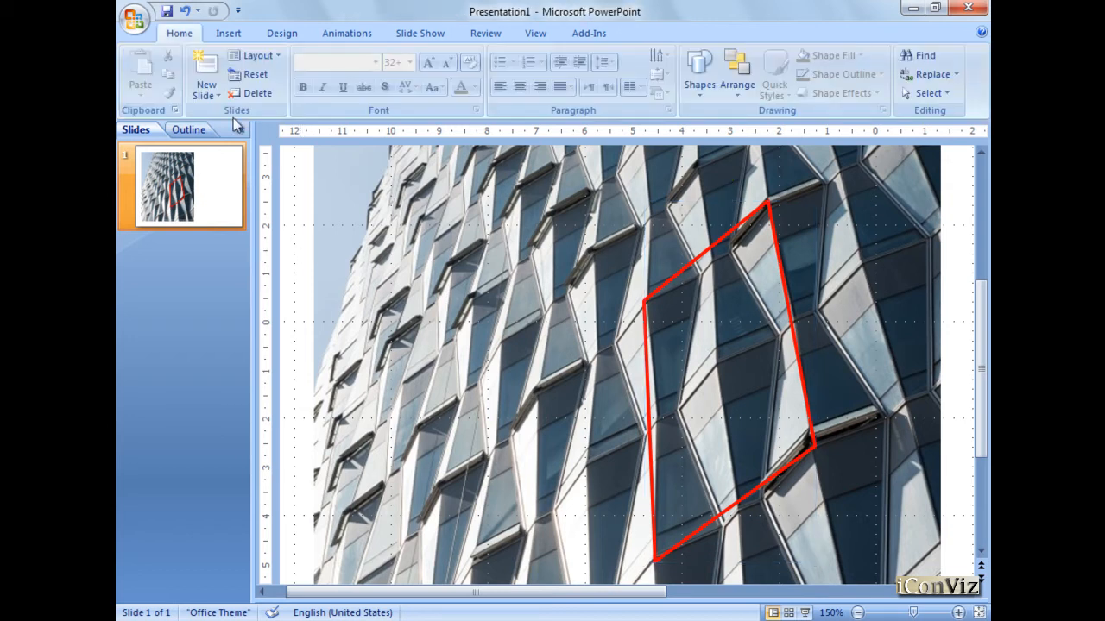
- Draw a steep straight line about 7.6 cm high through the red quadrilateral along the facade joints, and colour it red
{"action": "left_click", "coordinate": [230, 36]}
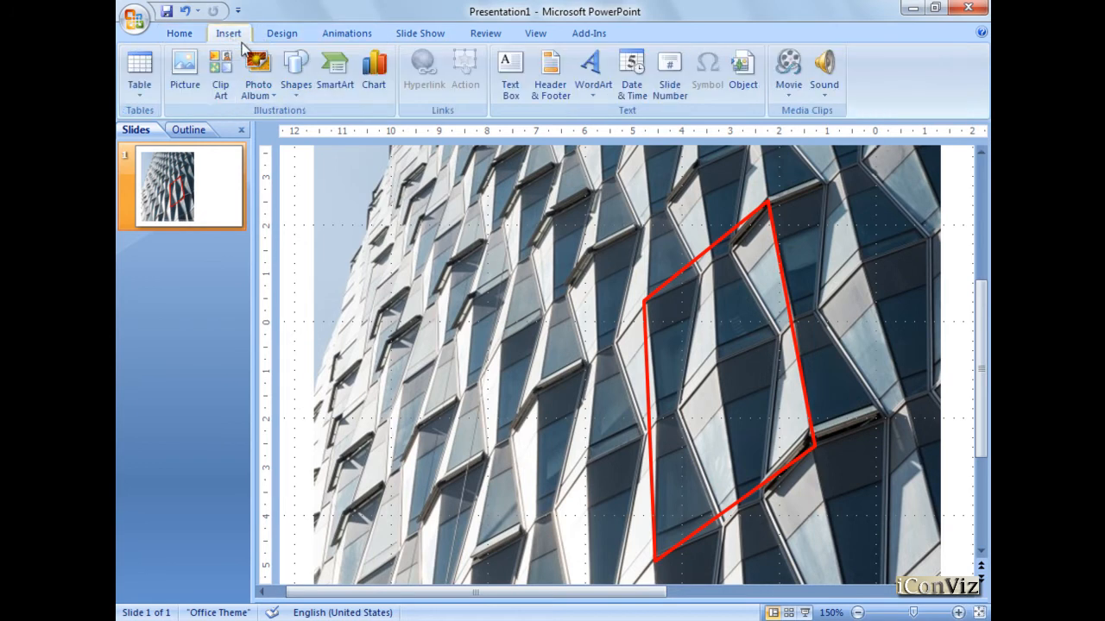
{"action": "left_click", "coordinate": [296, 78]}
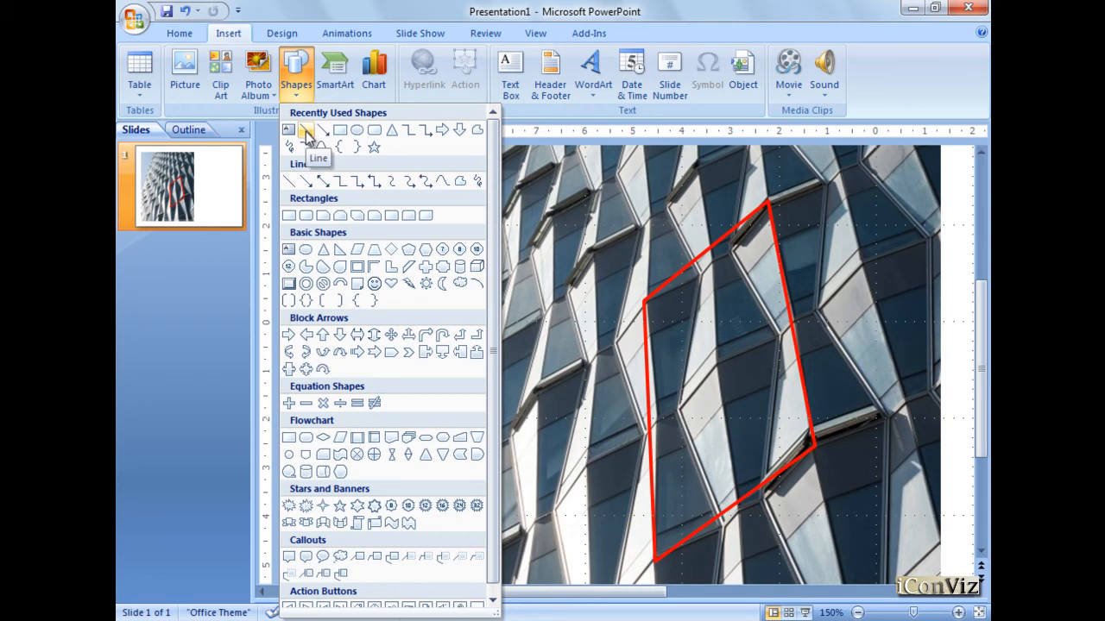
{"action": "left_click", "coordinate": [307, 131]}
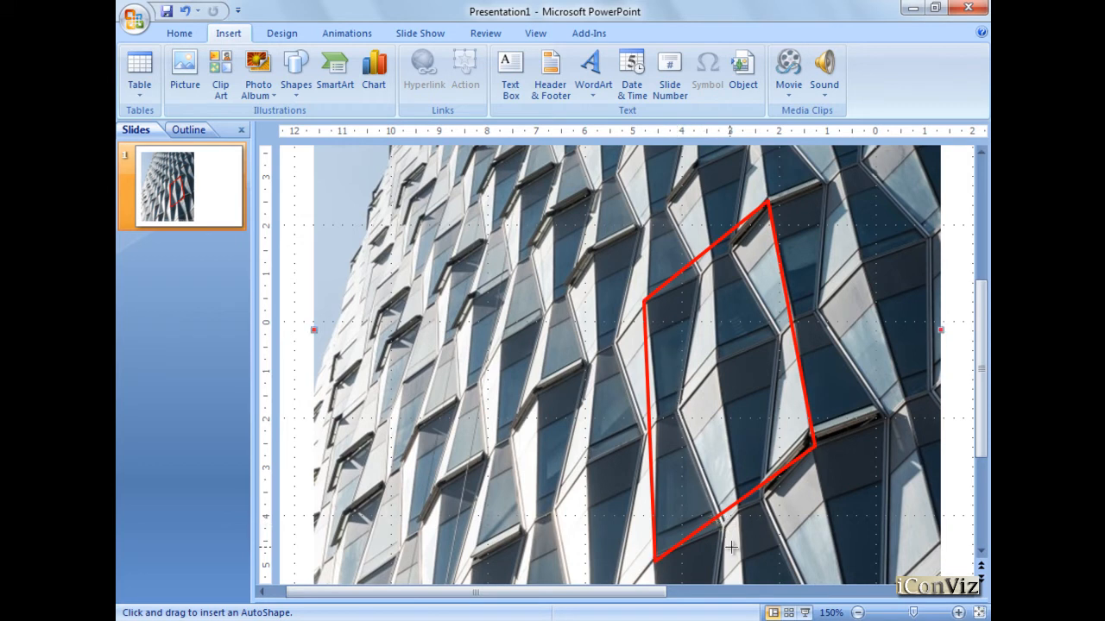
{"action": "mouse_move", "coordinate": [712, 482]}
{"action": "left_mouse_down"}
{"action": "mouse_move", "coordinate": [690, 344]}
{"action": "mouse_move", "coordinate": [692, 186]}
{"action": "left_mouse_up"}
{"action": "left_click_drag", "start_coordinate": [732, 546], "coordinate": [725, 552]}
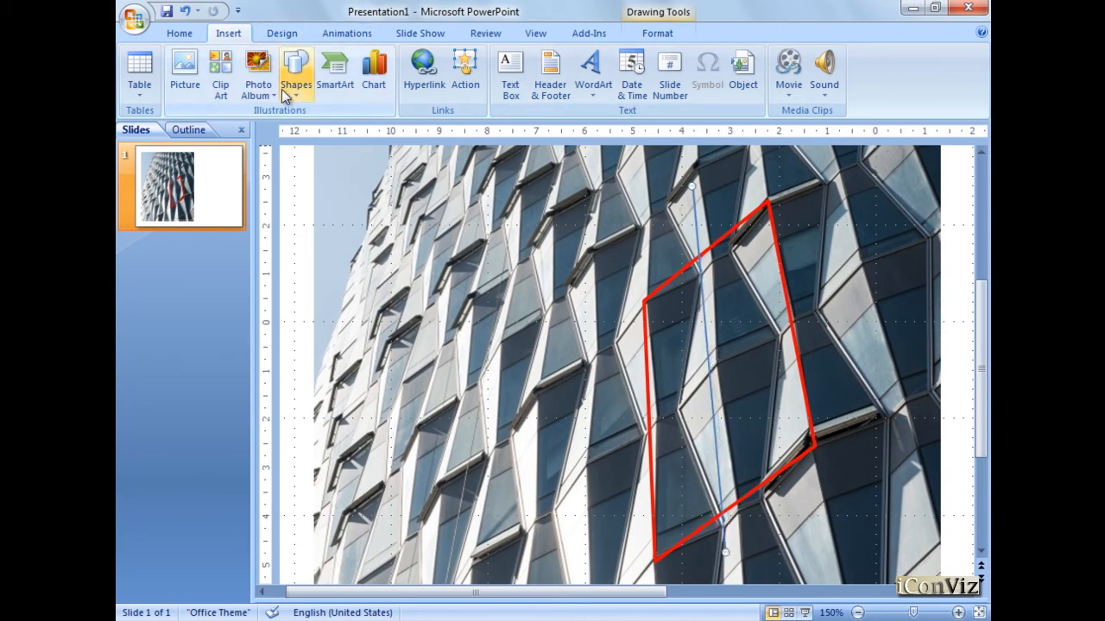
{"action": "left_click", "coordinate": [659, 35]}
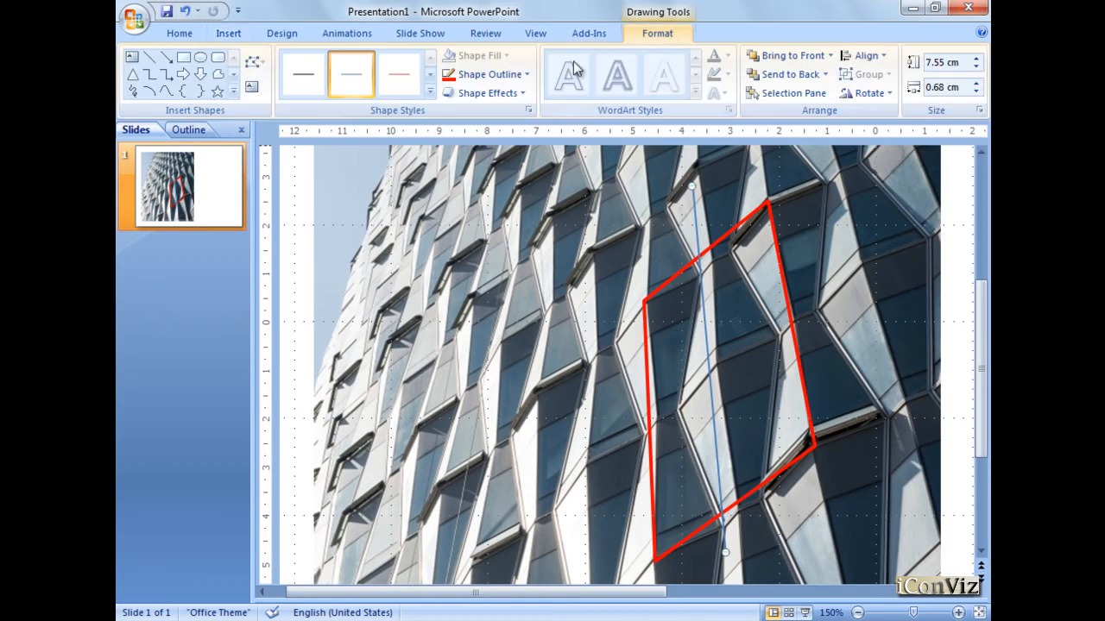
{"action": "left_click", "coordinate": [448, 77]}
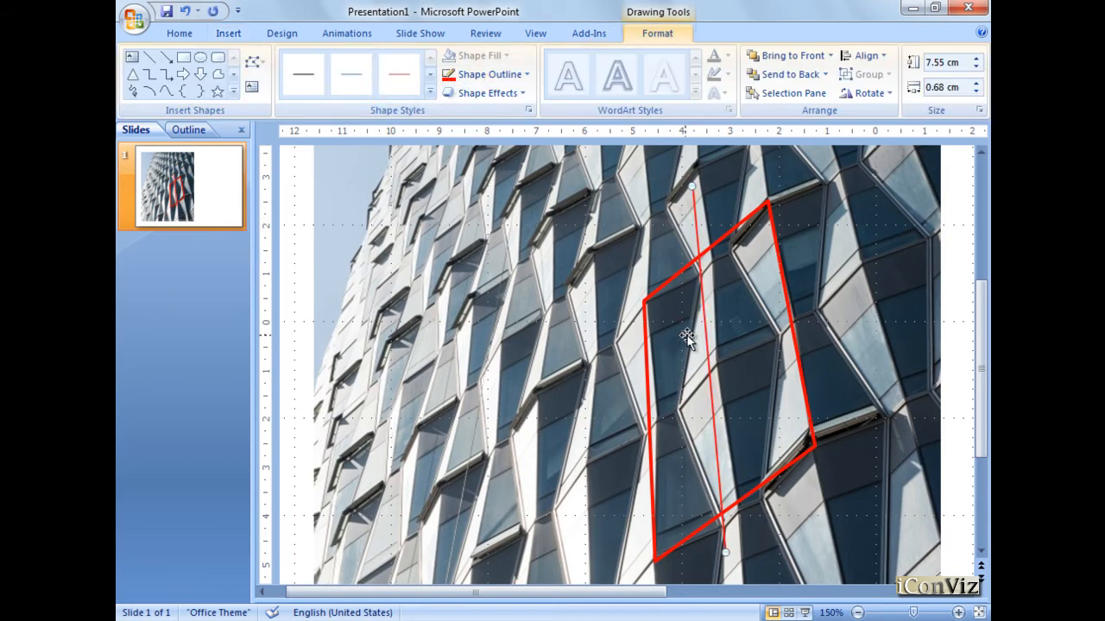
- Set the facade picture's brightness to +40 %
{"action": "left_click", "coordinate": [577, 366]}
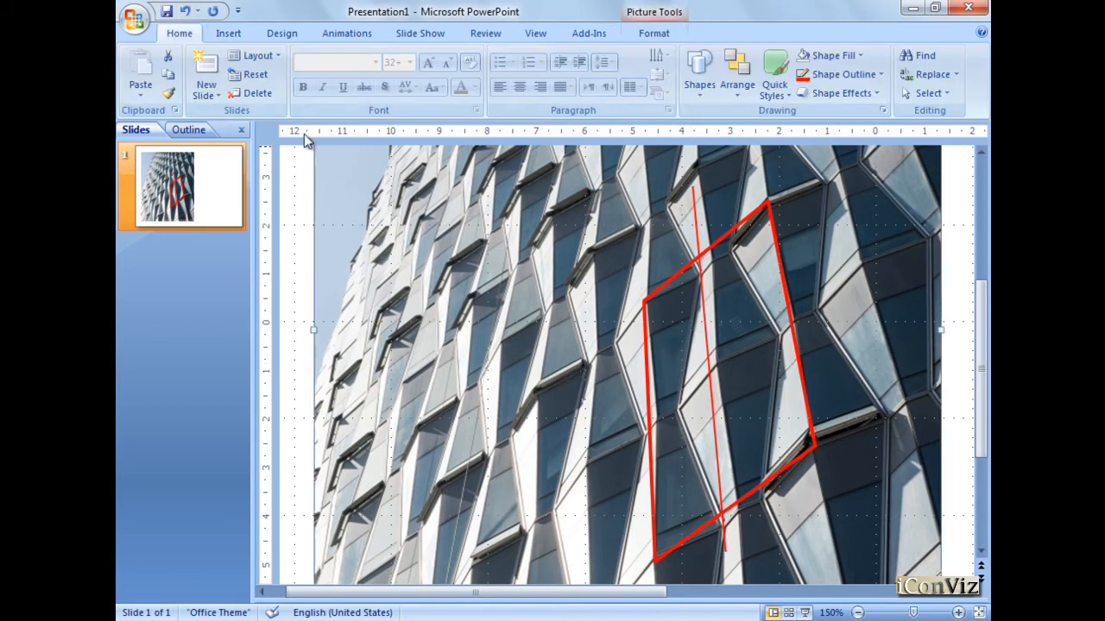
{"action": "left_click", "coordinate": [654, 34]}
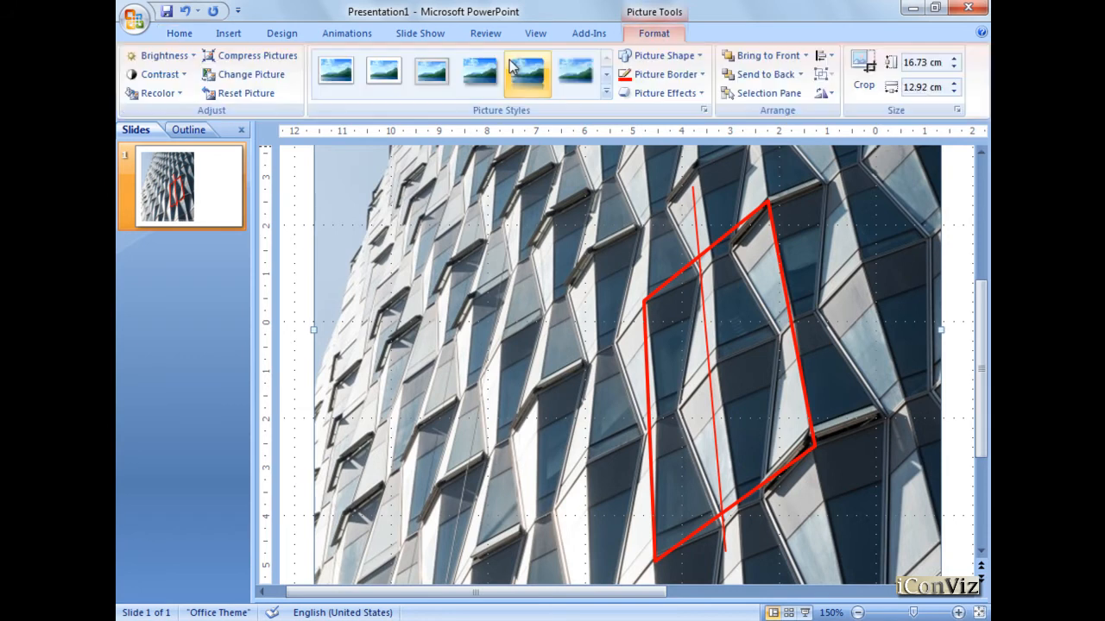
{"action": "left_click", "coordinate": [184, 74]}
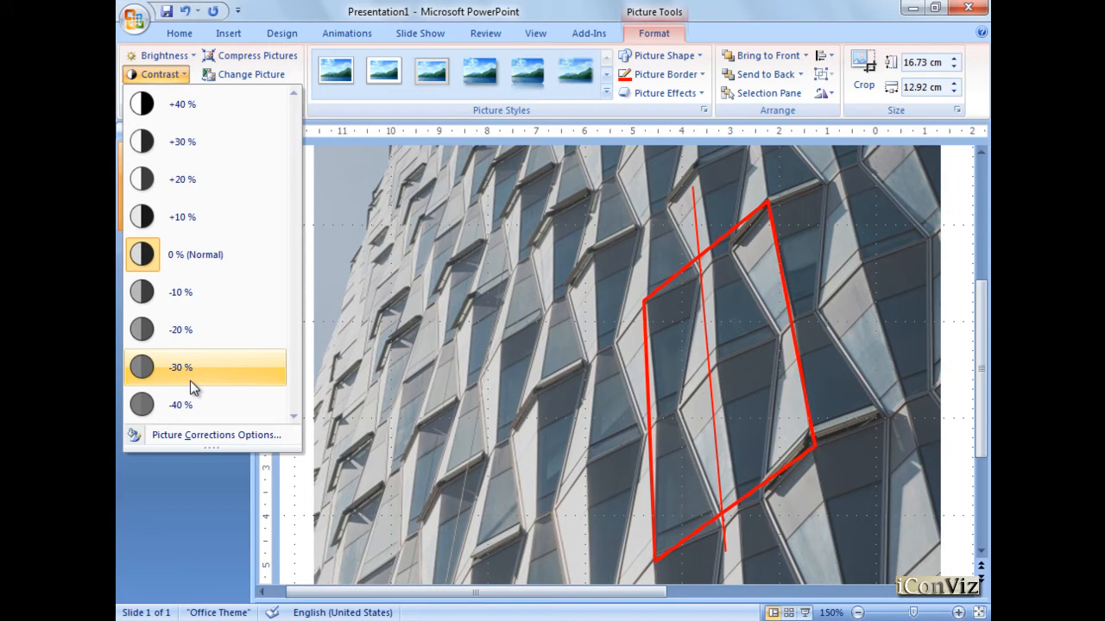
{"action": "left_click", "coordinate": [167, 56]}
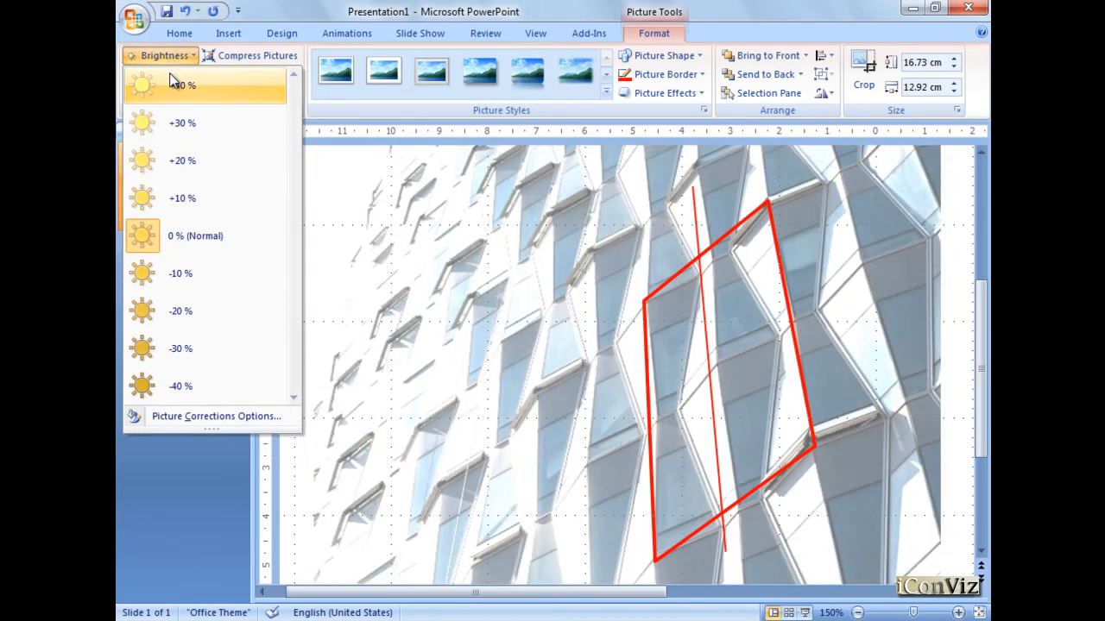
{"action": "left_click", "coordinate": [172, 84]}
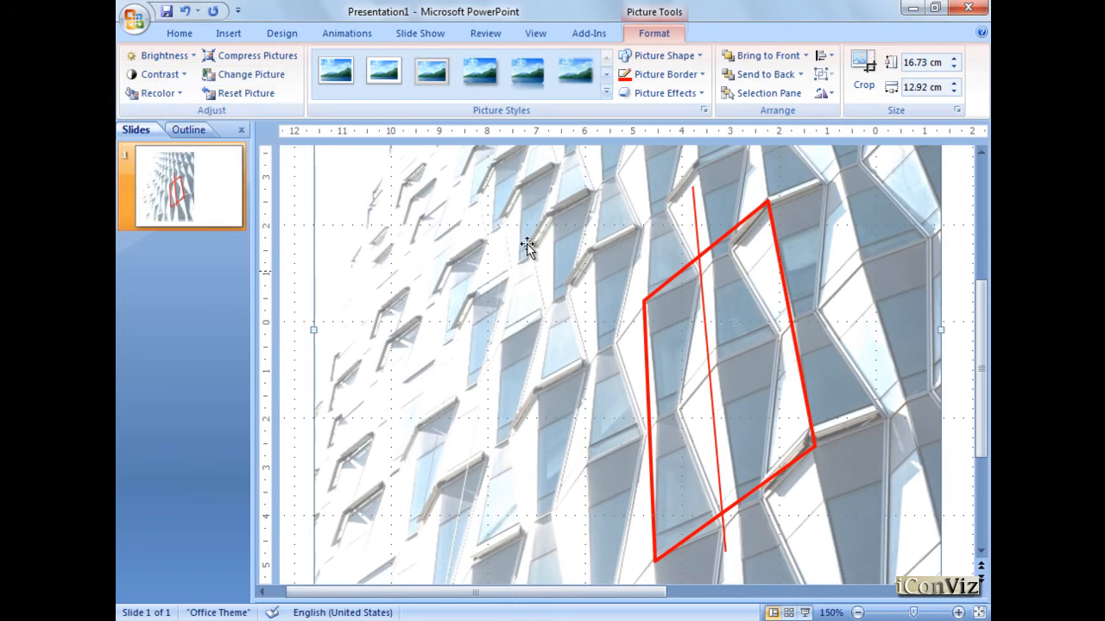
- Change the outline colour of the straight line inside the quadrilateral to standard green
{"action": "left_click", "coordinate": [707, 344]}
{"action": "left_click", "coordinate": [824, 74]}
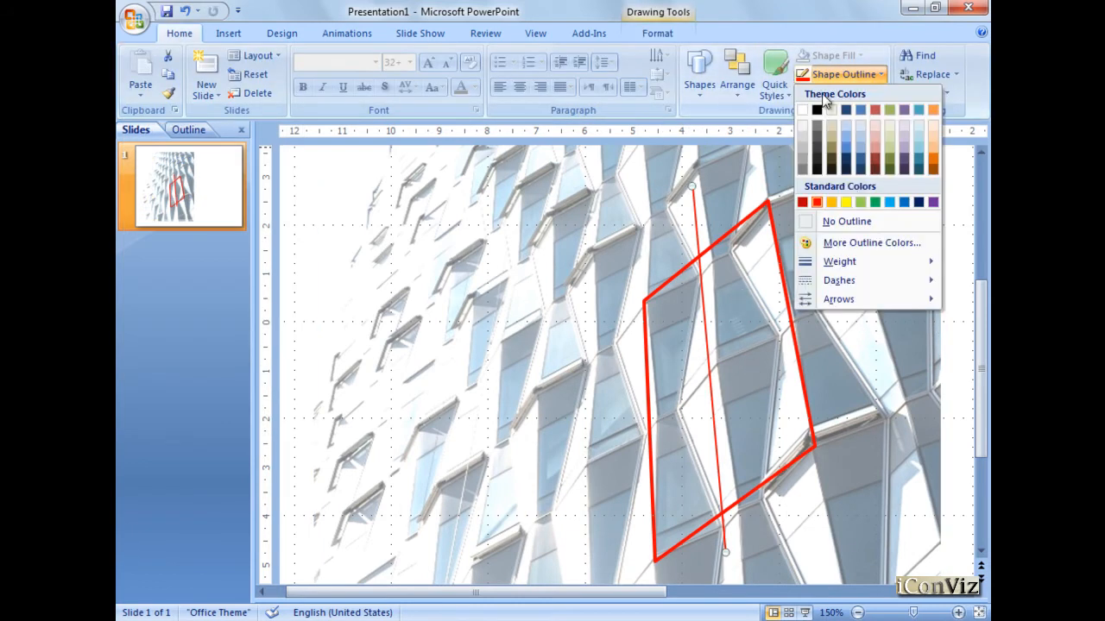
{"action": "left_click", "coordinate": [873, 202]}
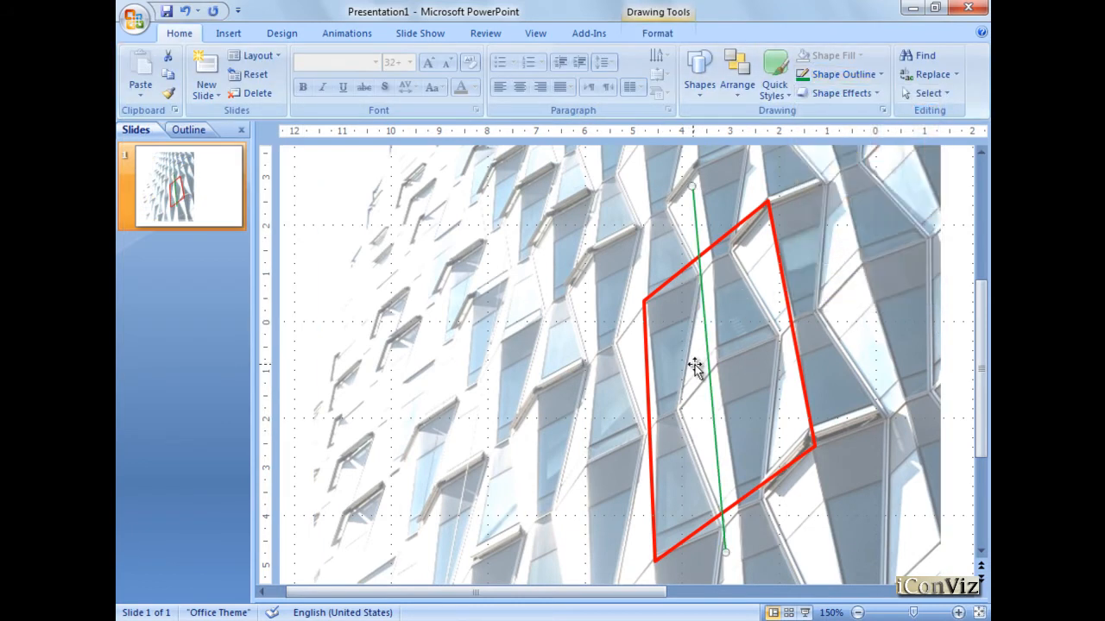
- Place a copy of the green line to its right inside the quadrilateral and tilt it slightly by moving its upper end
{"action": "left_click_drag", "start_coordinate": [709, 369], "coordinate": [749, 366]}
{"action": "left_click_drag", "start_coordinate": [730, 186], "coordinate": [722, 179]}
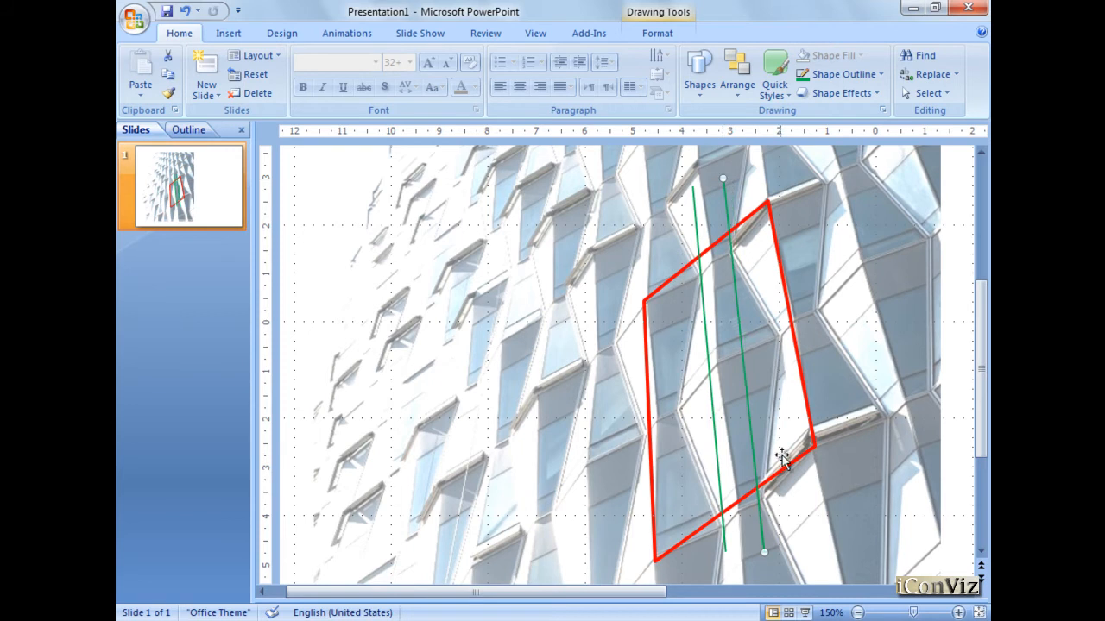
- Shift the lower end of the second green line slightly outward, and draw a steep line about 7.1 cm high along the quadrilateral's left part
{"action": "left_click_drag", "start_coordinate": [764, 552], "coordinate": [769, 549]}
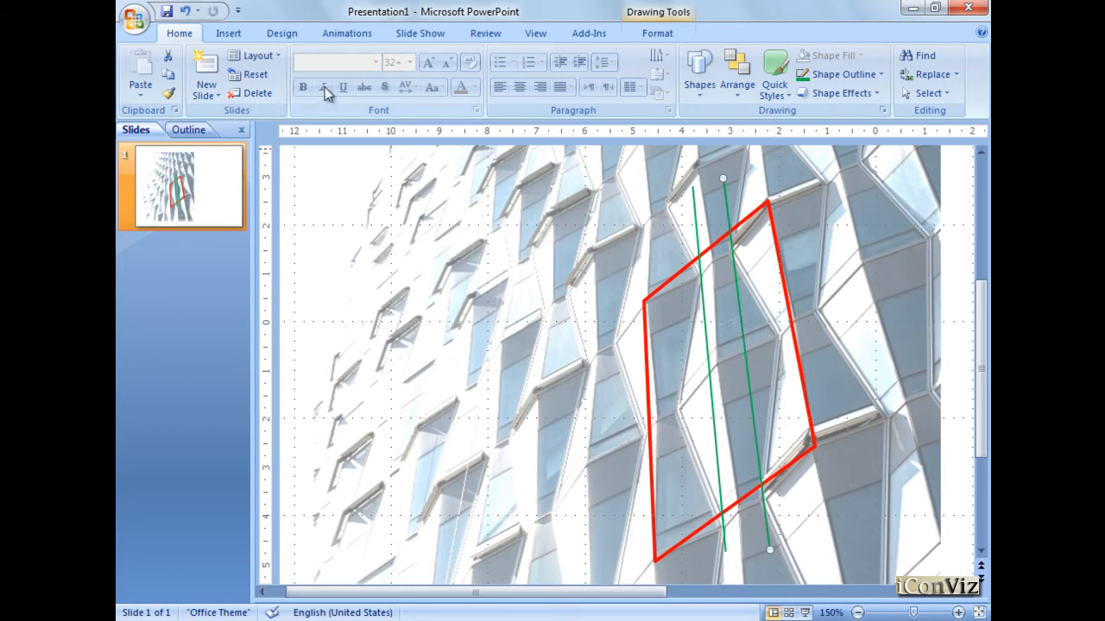
{"action": "left_click", "coordinate": [240, 38]}
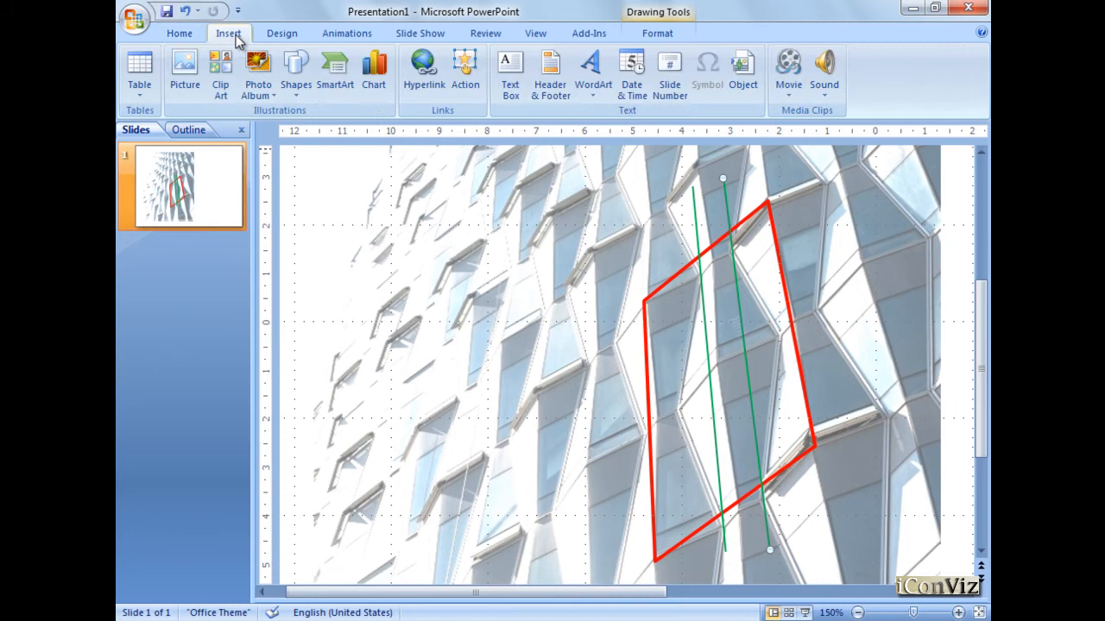
{"action": "left_click", "coordinate": [295, 76]}
{"action": "left_click", "coordinate": [305, 131]}
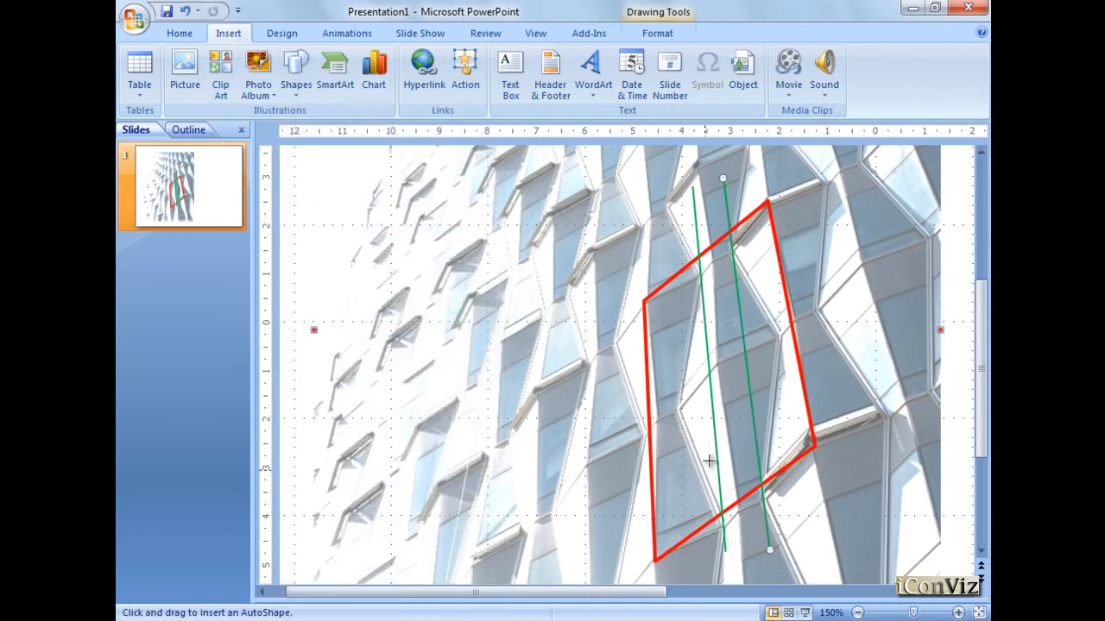
{"action": "mouse_move", "coordinate": [690, 564]}
{"action": "left_mouse_down"}
{"action": "mouse_move", "coordinate": [661, 383]}
{"action": "mouse_move", "coordinate": [672, 267]}
{"action": "mouse_move", "coordinate": [657, 219]}
{"action": "left_mouse_up"}
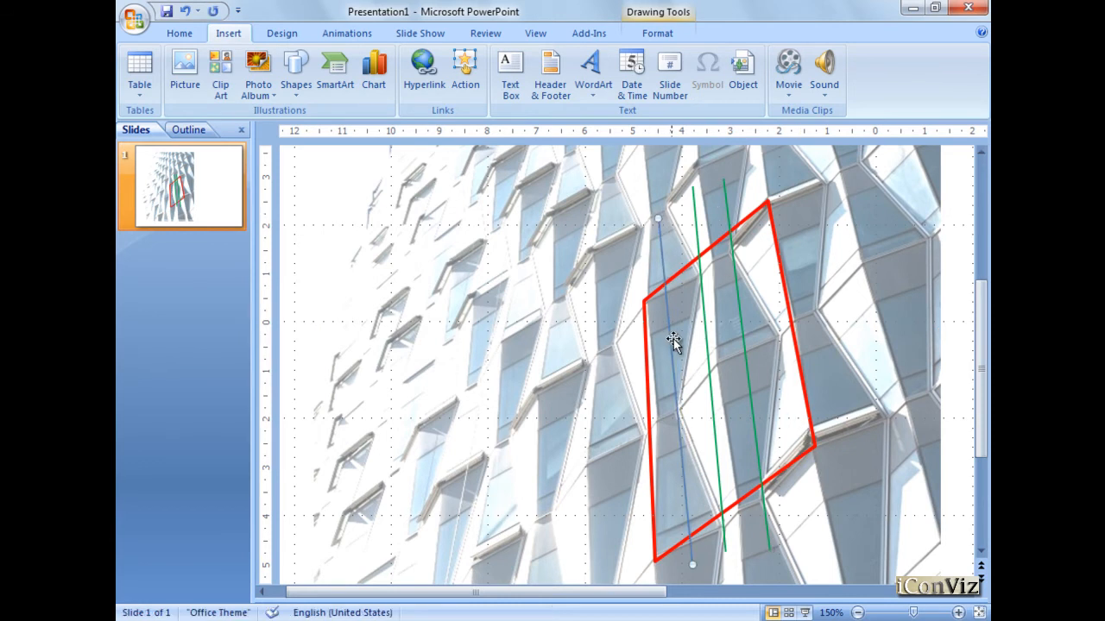
- Change the outline colour of the new steep line to standard blue
{"action": "left_click", "coordinate": [657, 33]}
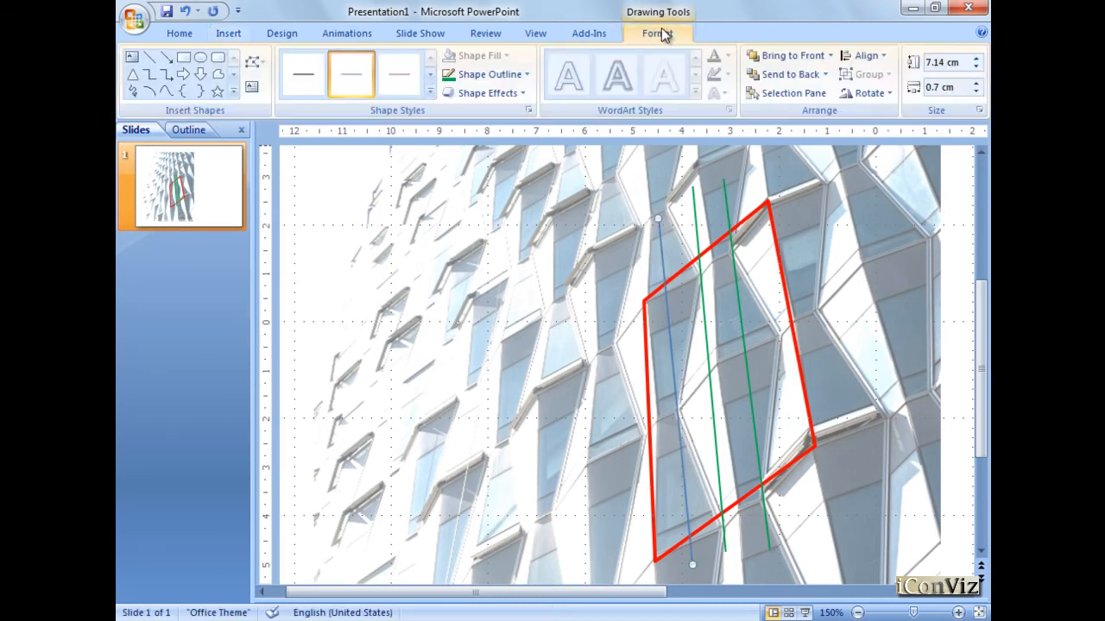
{"action": "left_click", "coordinate": [489, 75]}
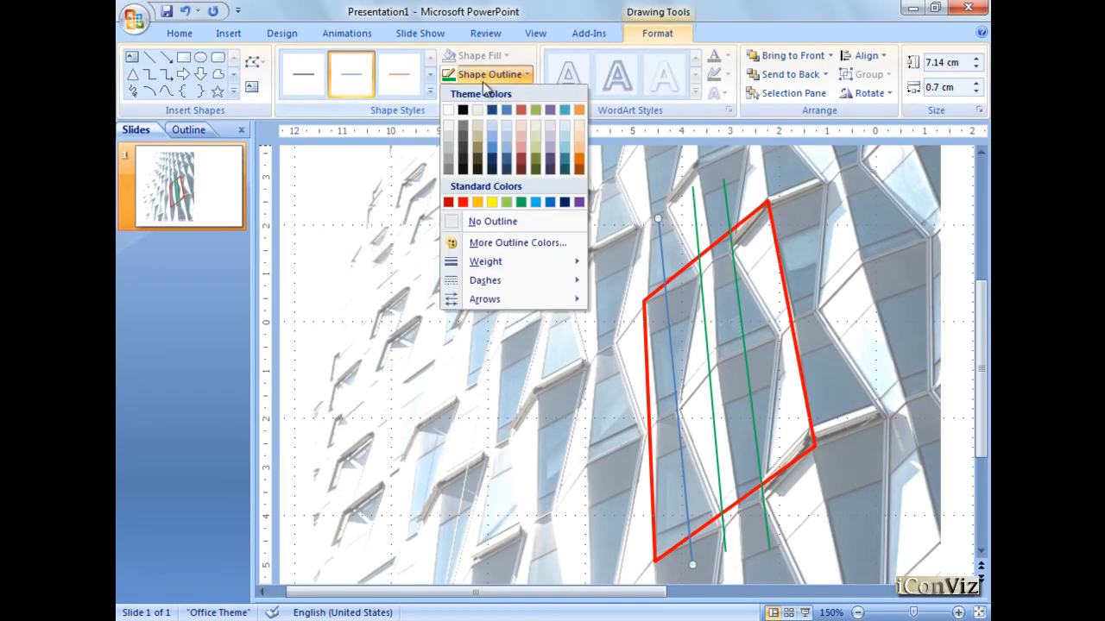
{"action": "left_click", "coordinate": [549, 202]}
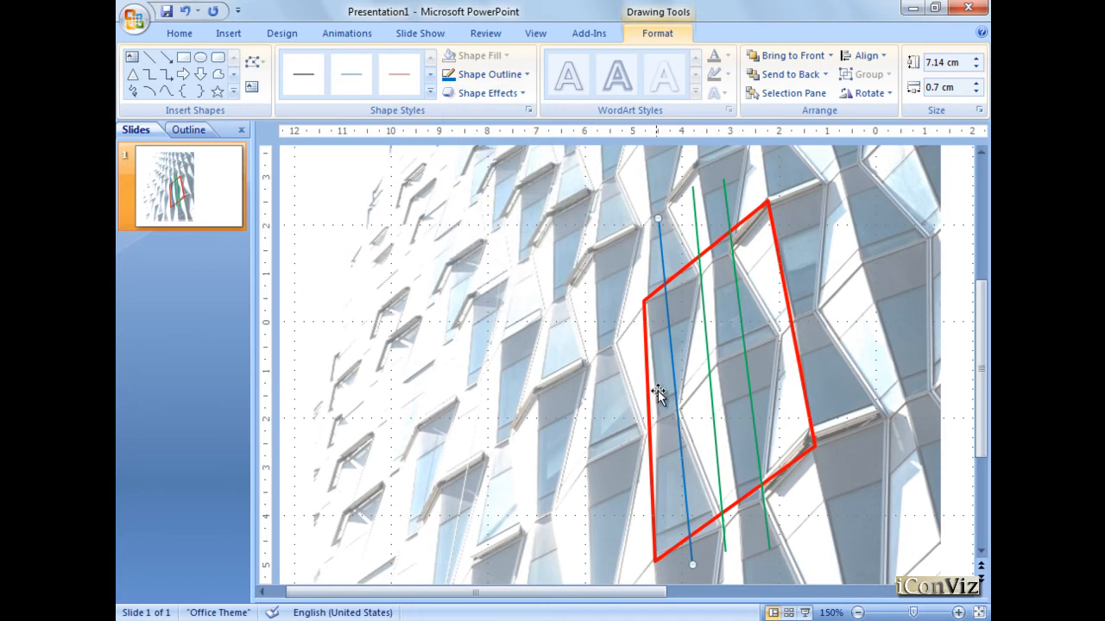
- Place a copy of the blue line near the quadrilateral's right edge and move its ends to follow the joint, about 6.7 cm high
{"action": "left_click_drag", "start_coordinate": [681, 394], "coordinate": [781, 367]}
{"action": "left_click_drag", "start_coordinate": [767, 215], "coordinate": [750, 166]}
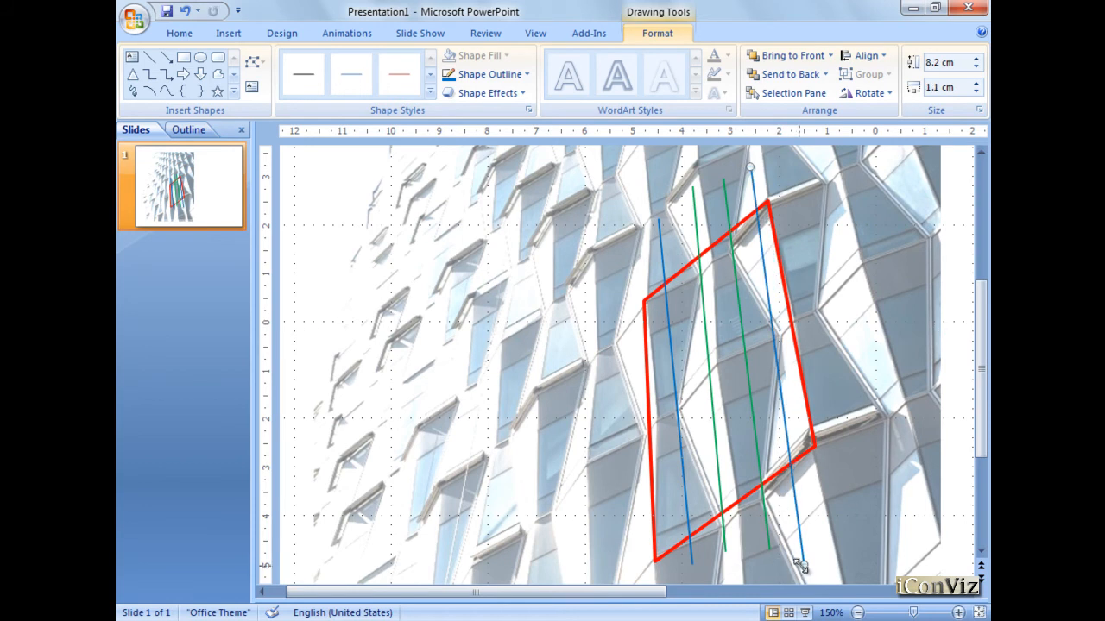
{"action": "left_click_drag", "start_coordinate": [802, 497], "coordinate": [806, 492]}
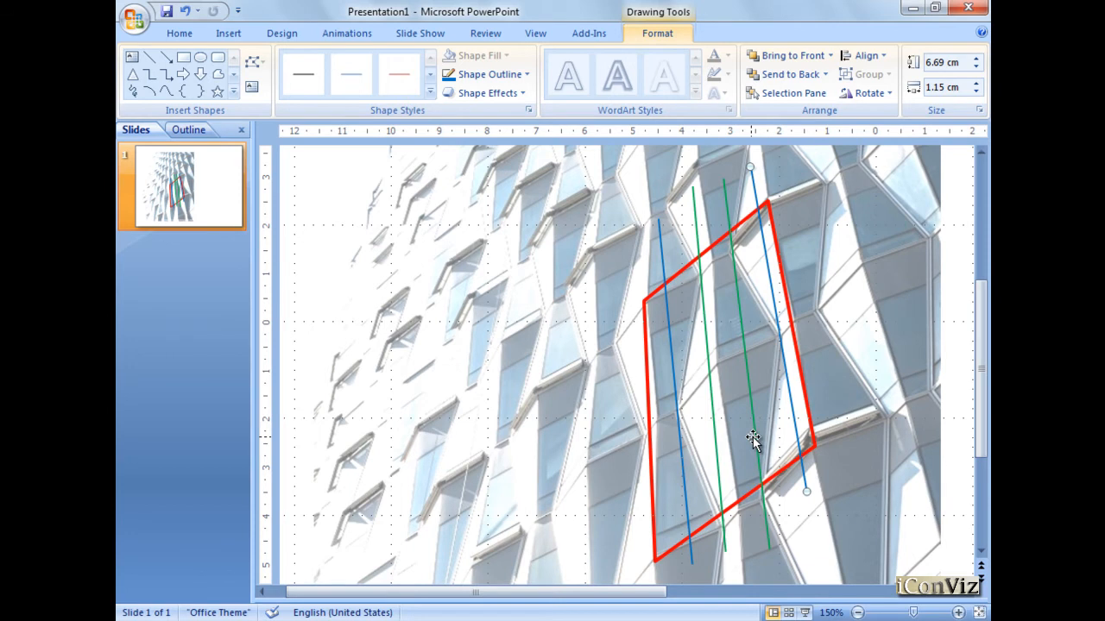
- Draw a slanted line about 4.6 cm wide and 2.8 cm high across the quadrilateral's middle, and colour it red
{"action": "left_click", "coordinate": [149, 57]}
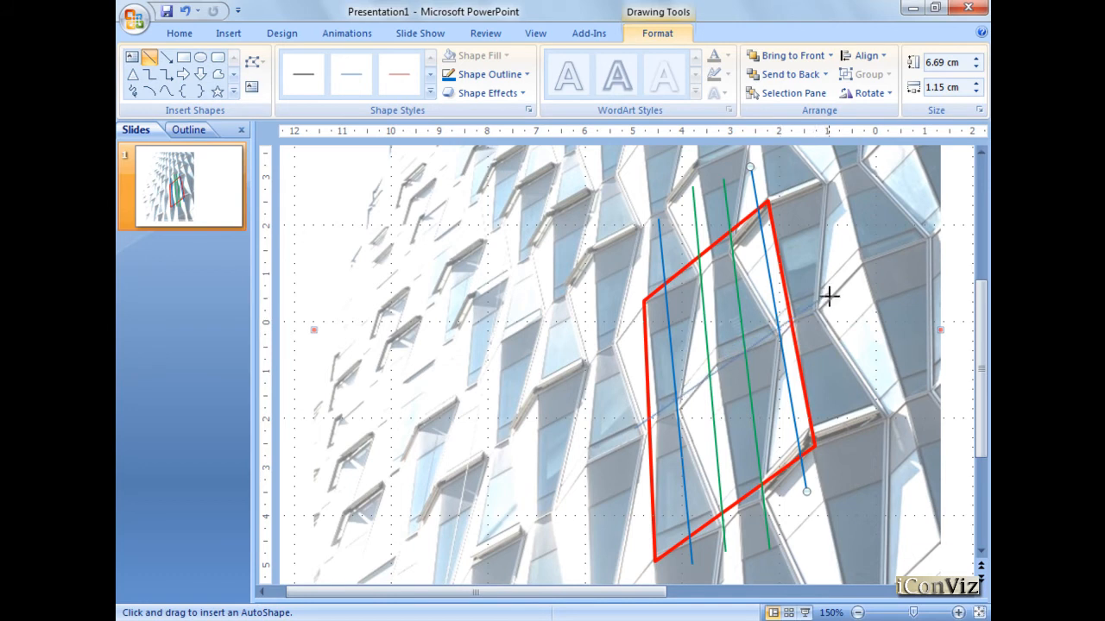
{"action": "mouse_move", "coordinate": [836, 294]}
{"action": "left_mouse_down"}
{"action": "mouse_move", "coordinate": [752, 374]}
{"action": "mouse_move", "coordinate": [614, 429]}
{"action": "left_mouse_up"}
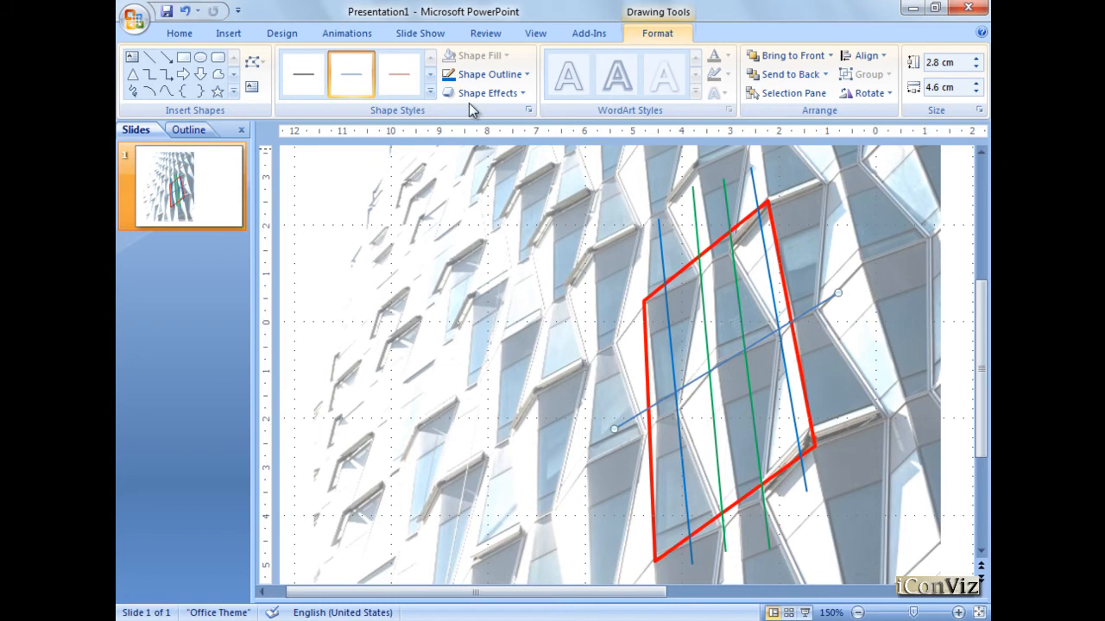
{"action": "left_click", "coordinate": [488, 76]}
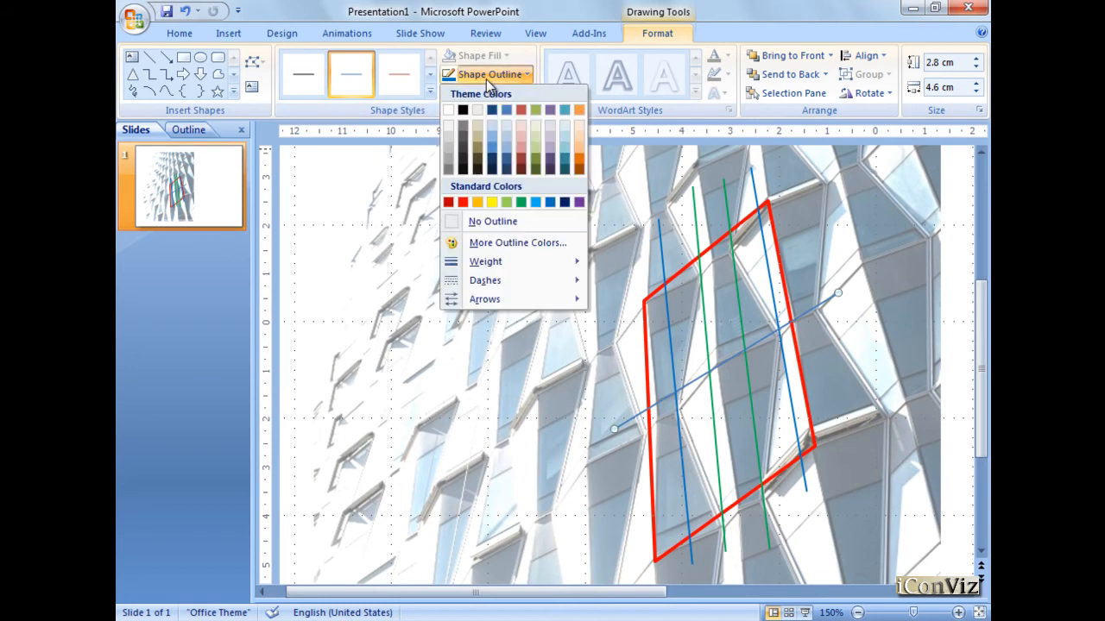
{"action": "left_click", "coordinate": [464, 202]}
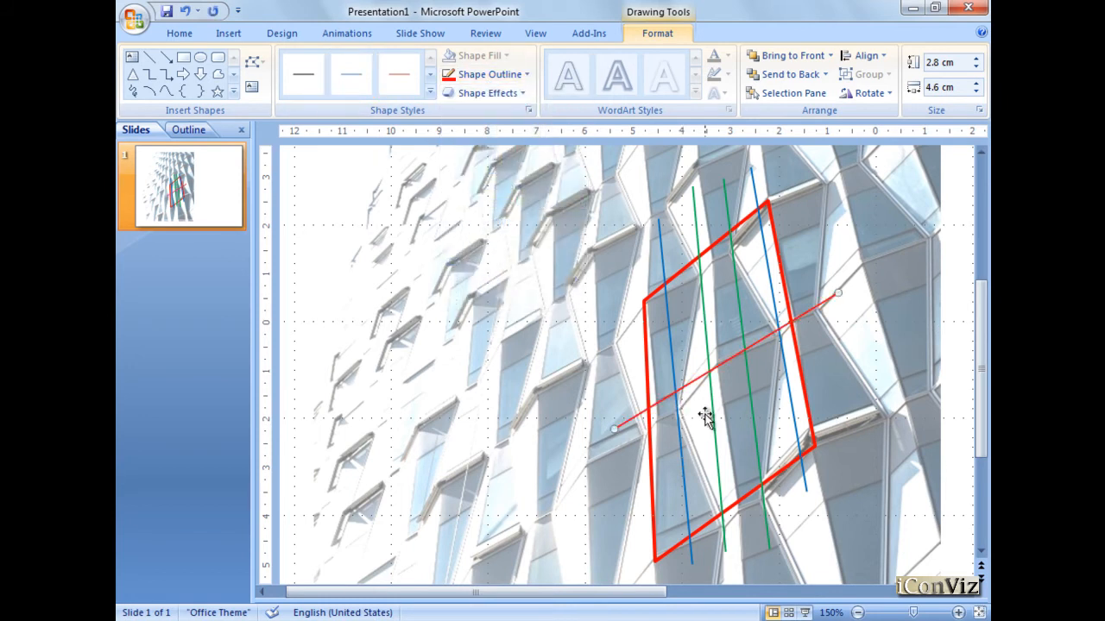
- Draw a steep line between the two green lines through the quadrilateral's centre, and give it the slanted line's red outline
{"action": "left_click", "coordinate": [149, 57]}
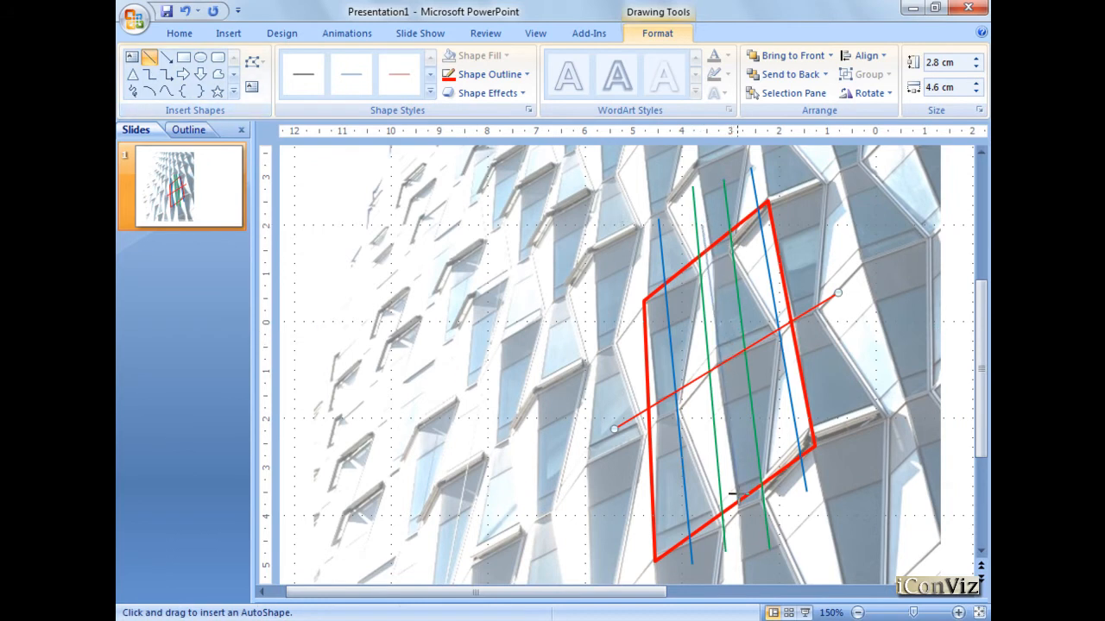
{"action": "mouse_move", "coordinate": [747, 561]}
{"action": "left_mouse_down"}
{"action": "mouse_move", "coordinate": [727, 228]}
{"action": "mouse_move", "coordinate": [698, 226]}
{"action": "mouse_move", "coordinate": [705, 213]}
{"action": "left_mouse_up"}
{"action": "left_click", "coordinate": [771, 335], "text": "shift"}
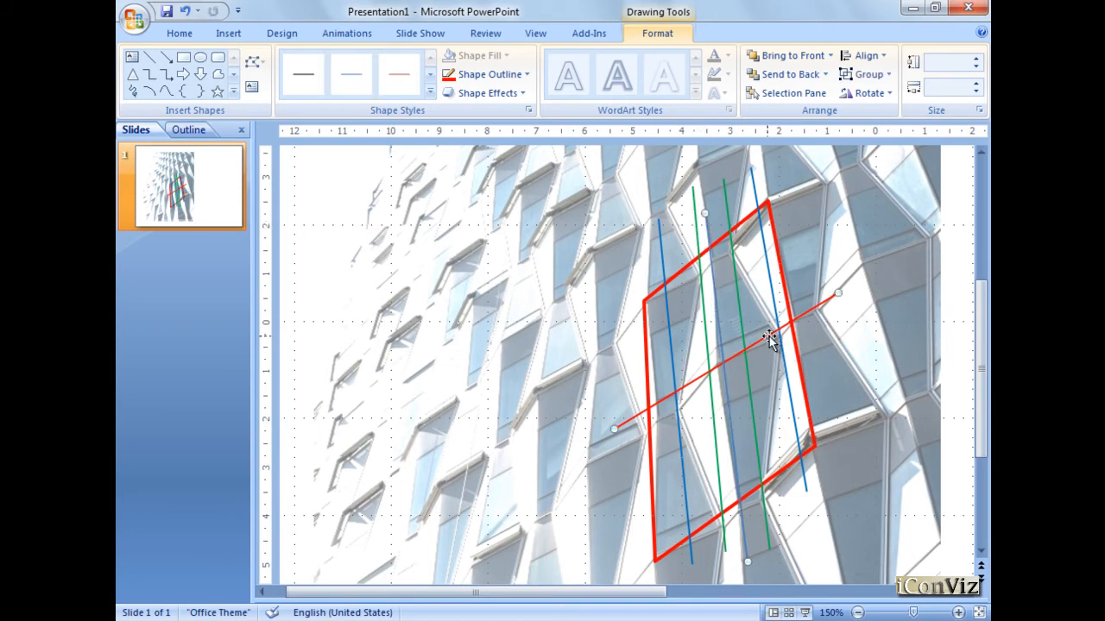
{"action": "left_click", "coordinate": [456, 78]}
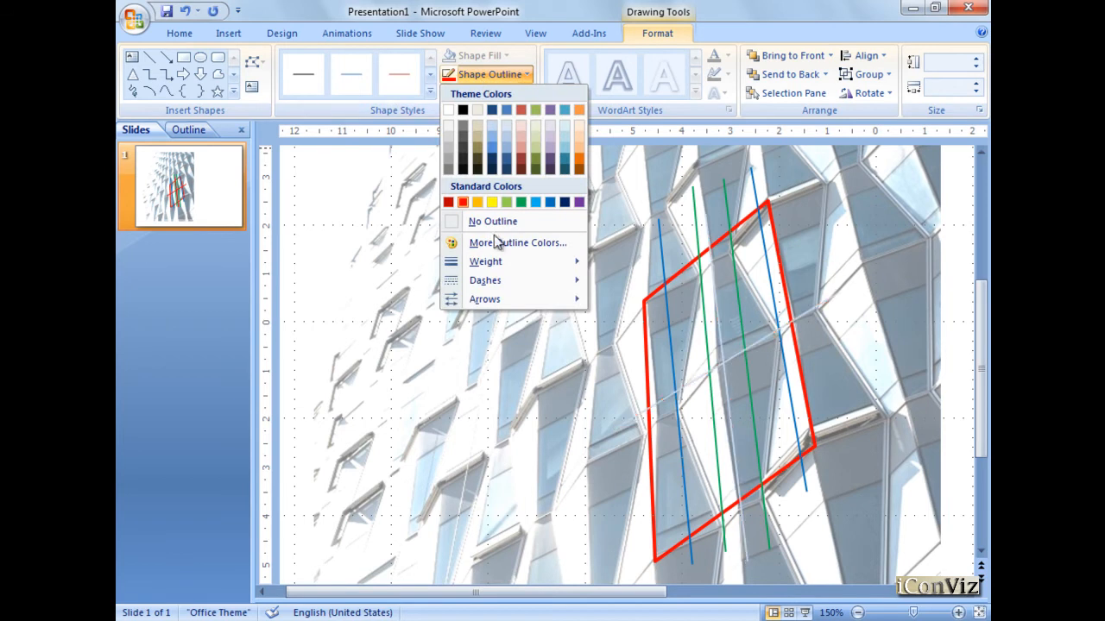
- Set both red centre lines to 1½ pt weight with long dashes and deselect them
{"action": "mouse_move", "coordinate": [497, 263]}
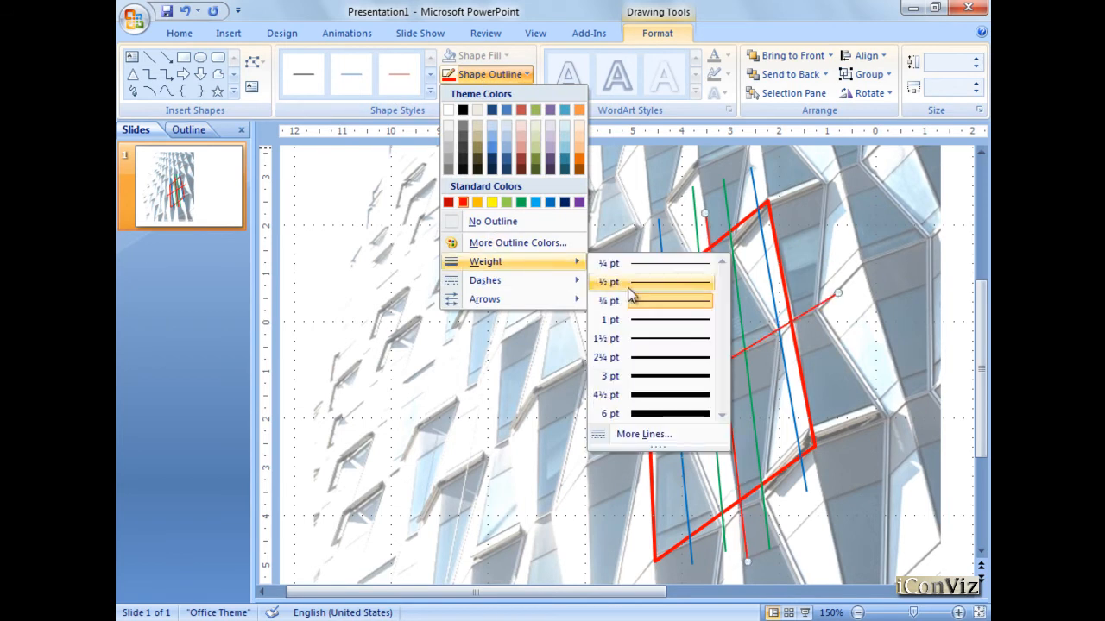
{"action": "left_click", "coordinate": [662, 339]}
{"action": "left_click", "coordinate": [489, 74]}
{"action": "mouse_move", "coordinate": [522, 280]}
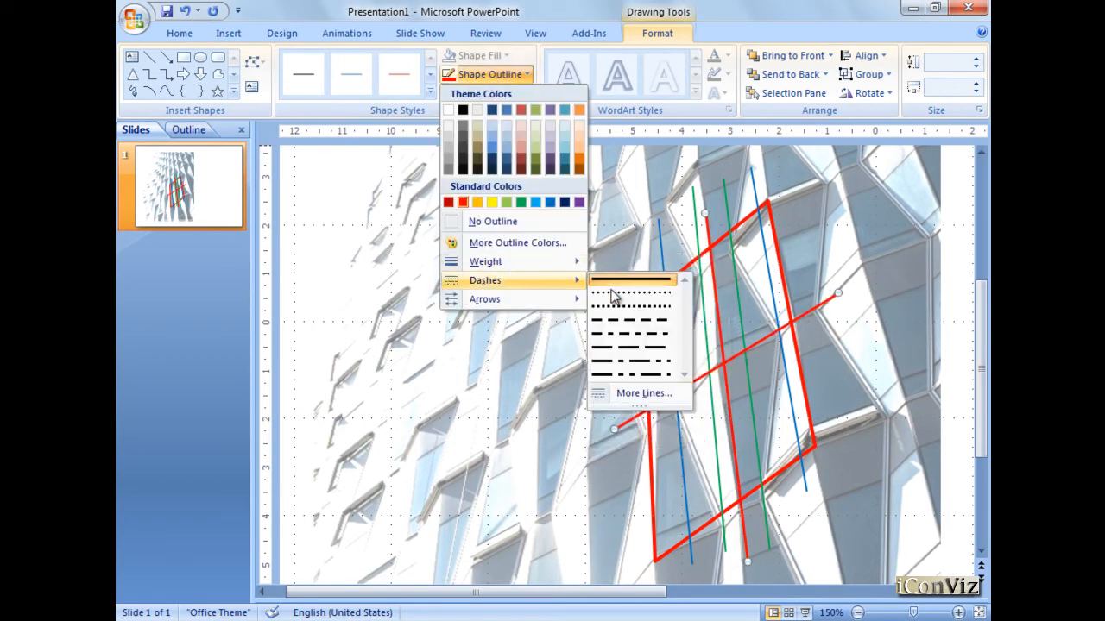
{"action": "left_click", "coordinate": [643, 349]}
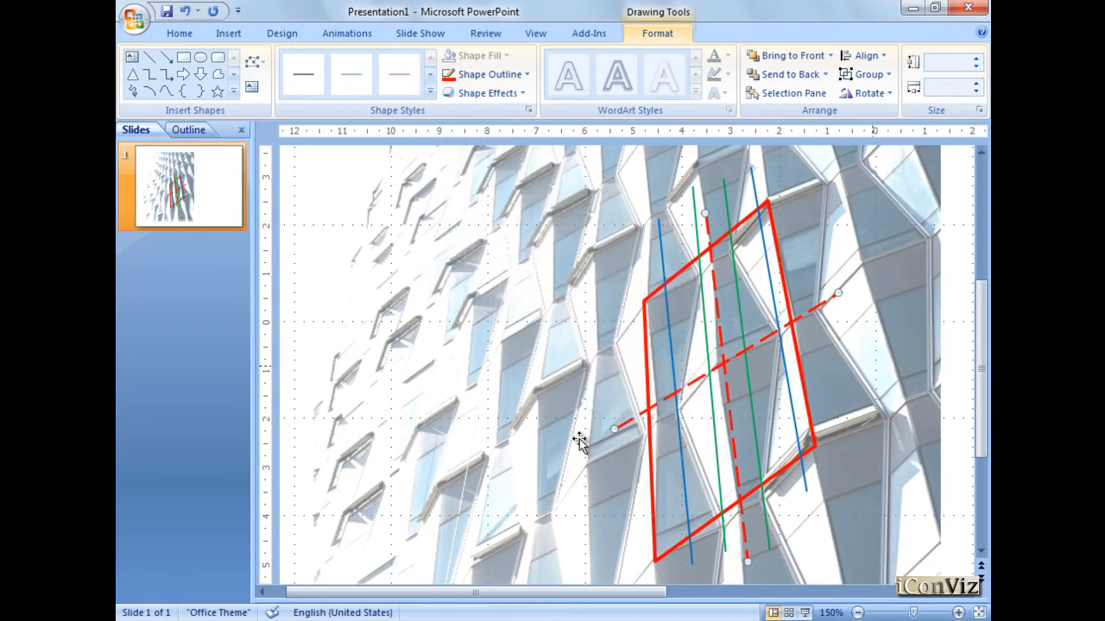
{"action": "left_click", "coordinate": [523, 557]}
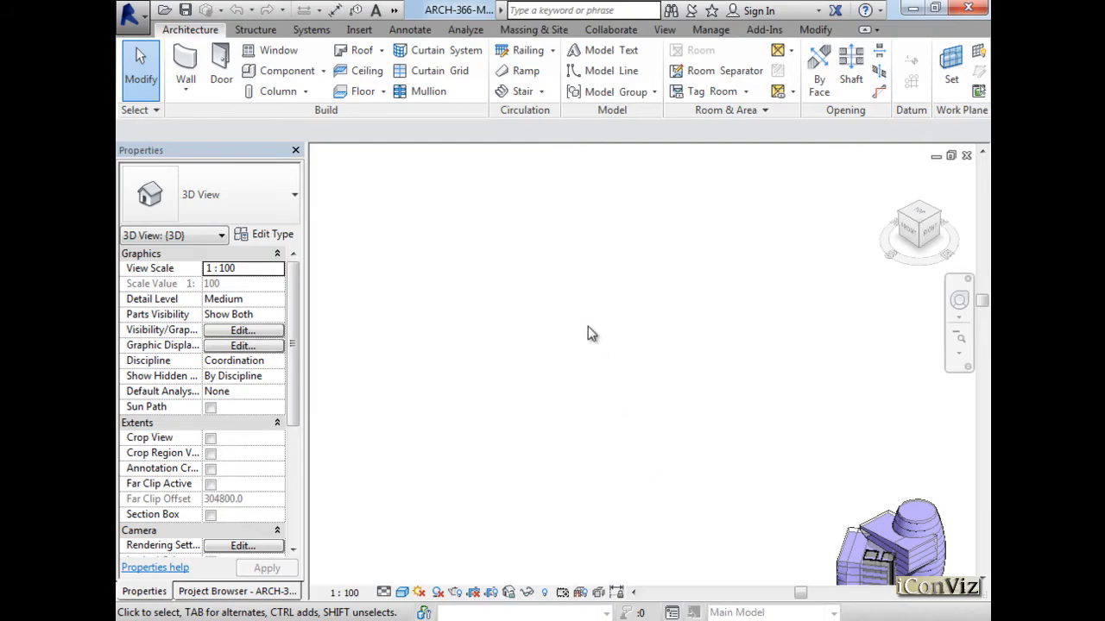
- In Revit, minimise the open 3D view and create a new family from the Metric Curtain Wall Panel.rft template
{"action": "left_click", "coordinate": [936, 156]}
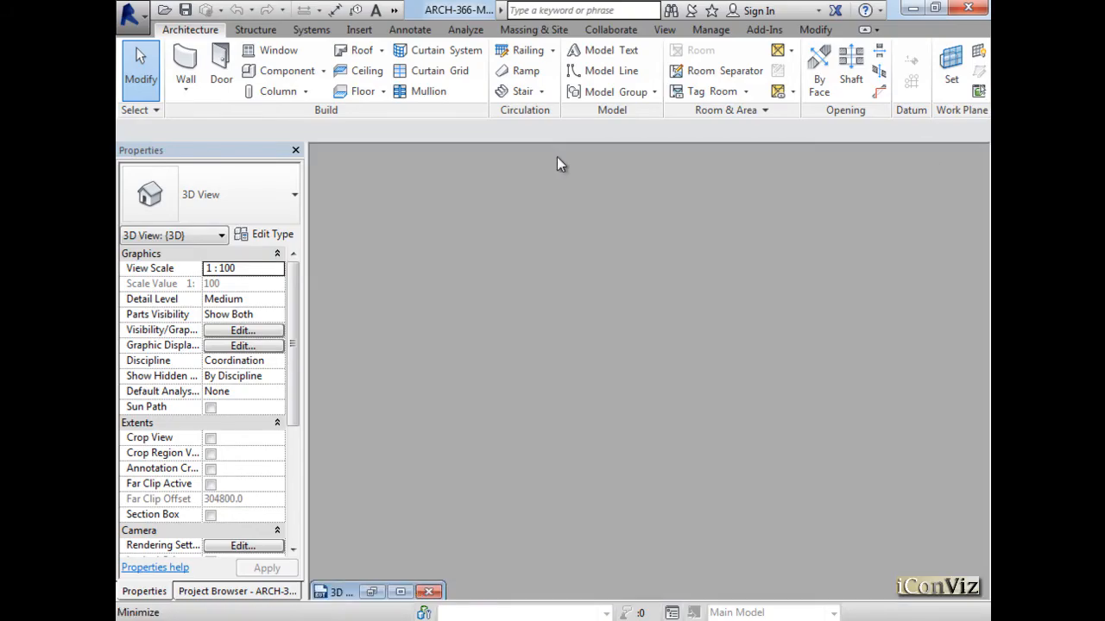
{"action": "left_click", "coordinate": [138, 21]}
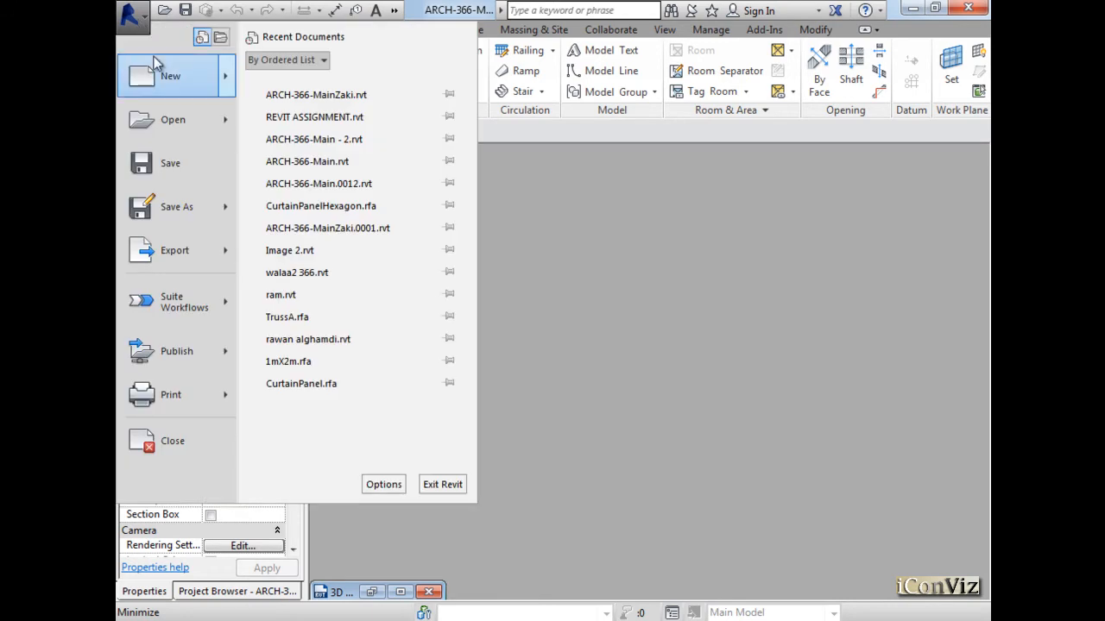
{"action": "mouse_move", "coordinate": [177, 82]}
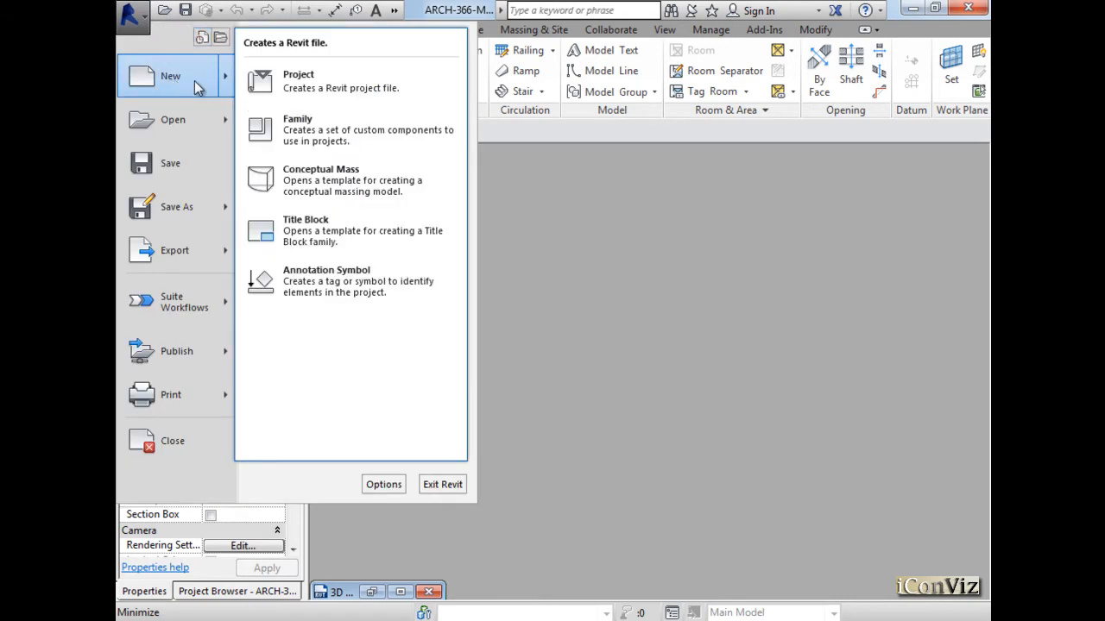
{"action": "left_click", "coordinate": [362, 127]}
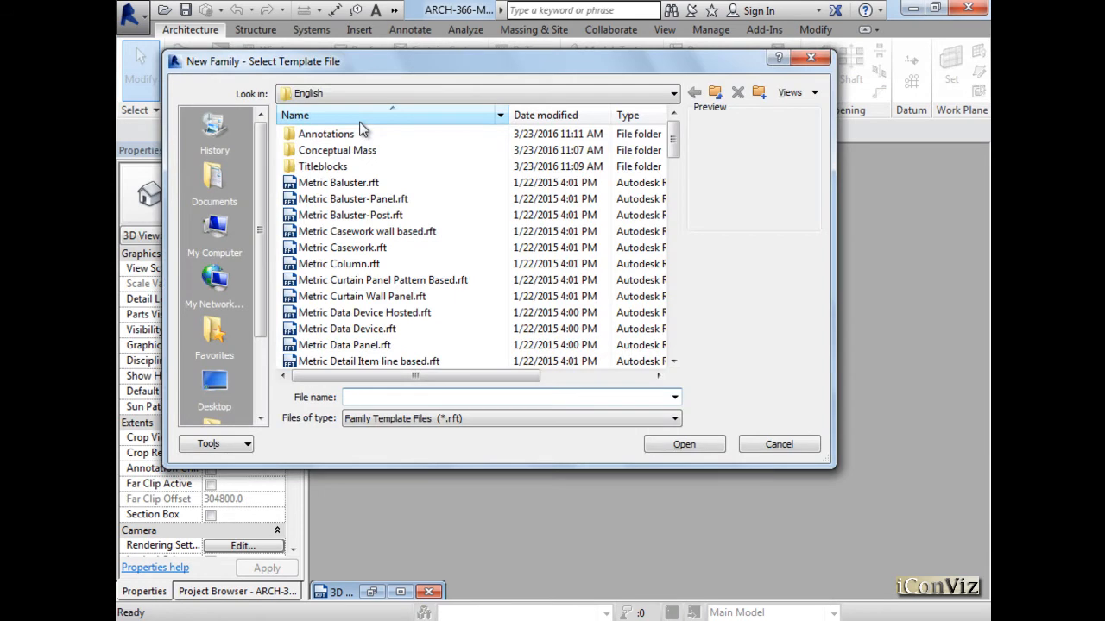
{"action": "left_click", "coordinate": [388, 215]}
{"action": "scroll", "coordinate": [389, 211], "scroll_direction": "down", "scroll_amount": 1}
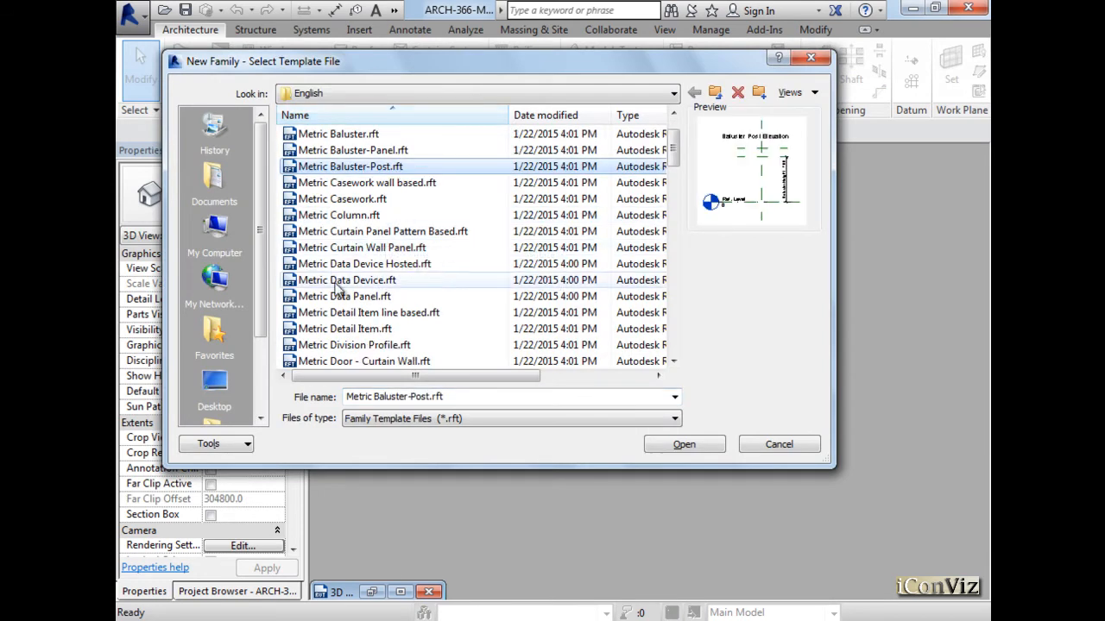
{"action": "left_click", "coordinate": [394, 251]}
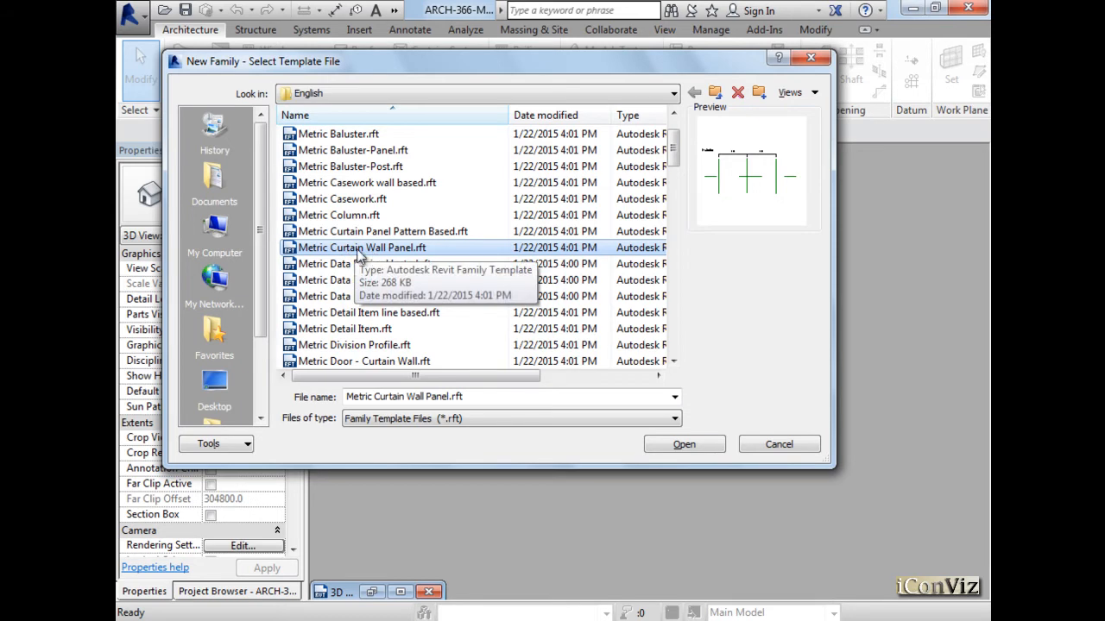
{"action": "left_click", "coordinate": [691, 445]}
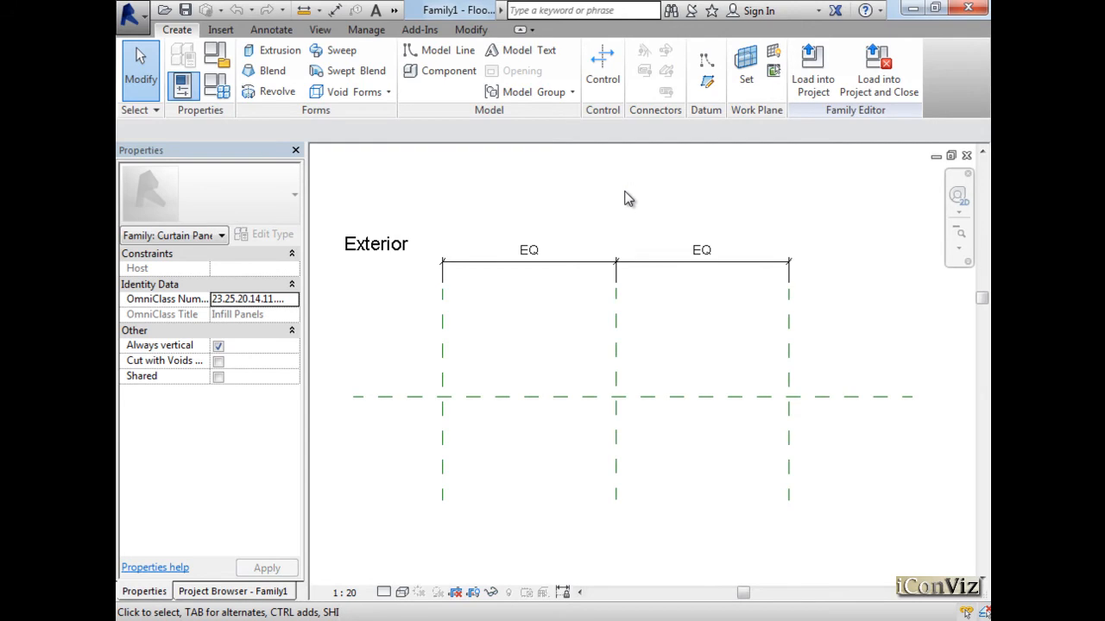
- Save the new family as Cpanel-A in the TrainingProject folder
{"action": "left_click", "coordinate": [188, 11]}
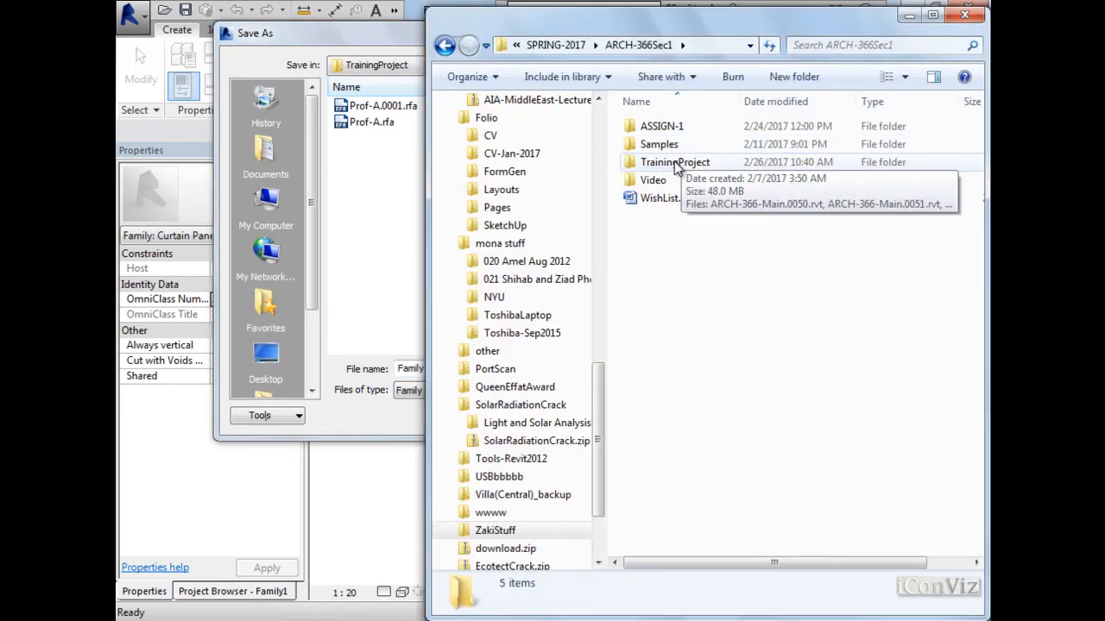
{"action": "double_click", "coordinate": [676, 163]}
{"action": "left_click", "coordinate": [382, 314]}
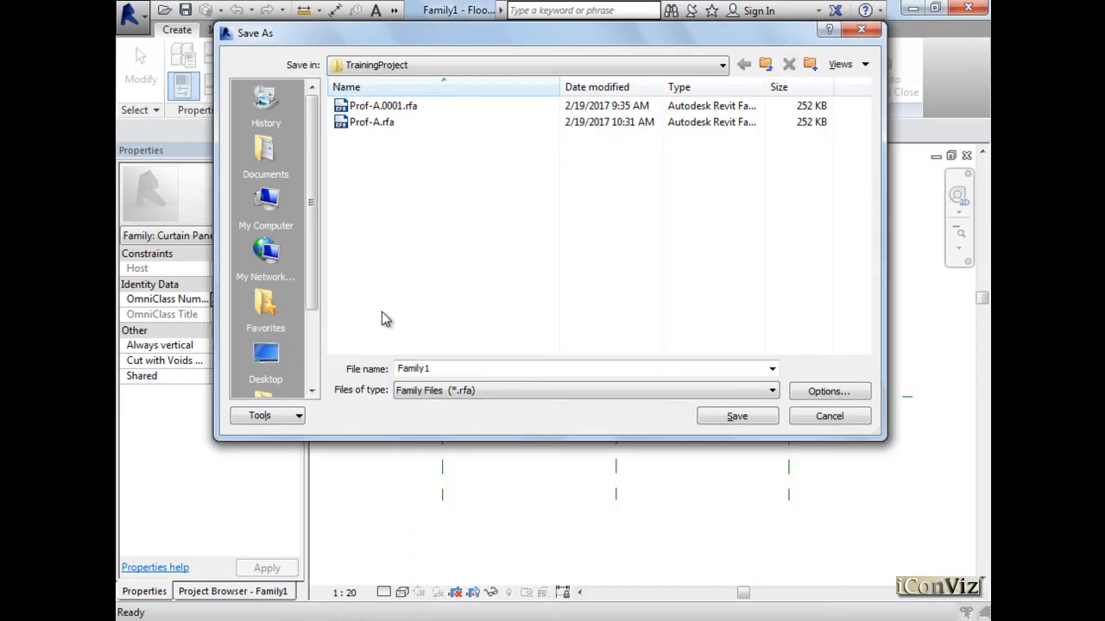
{"action": "double_click", "coordinate": [449, 369]}
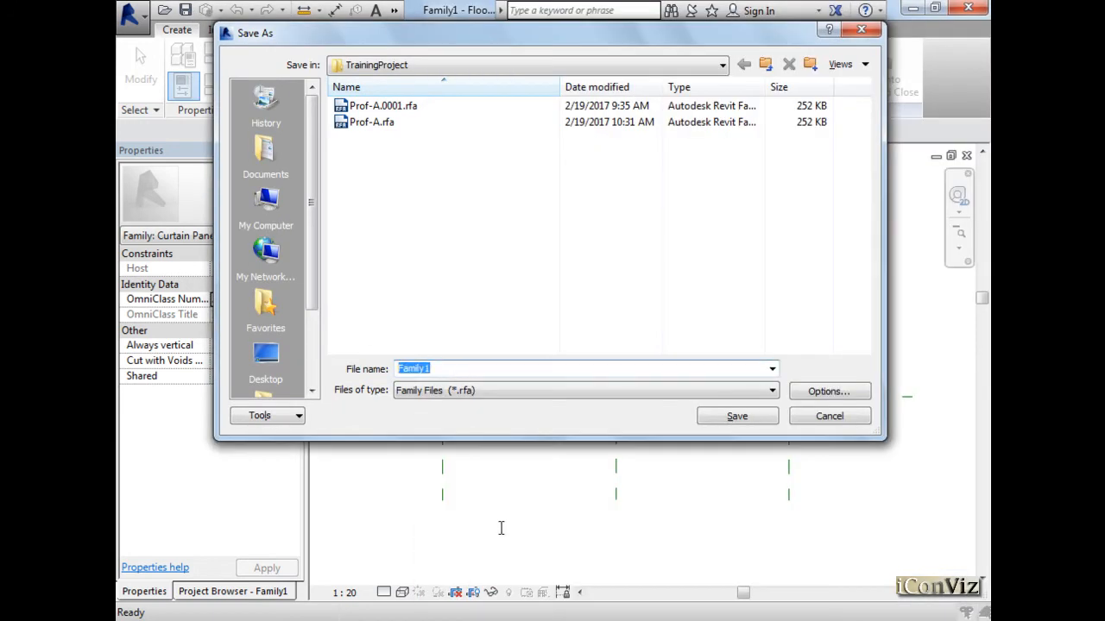
{"action": "type", "text": "Cpanel-A"}
{"action": "key", "text": "Return"}
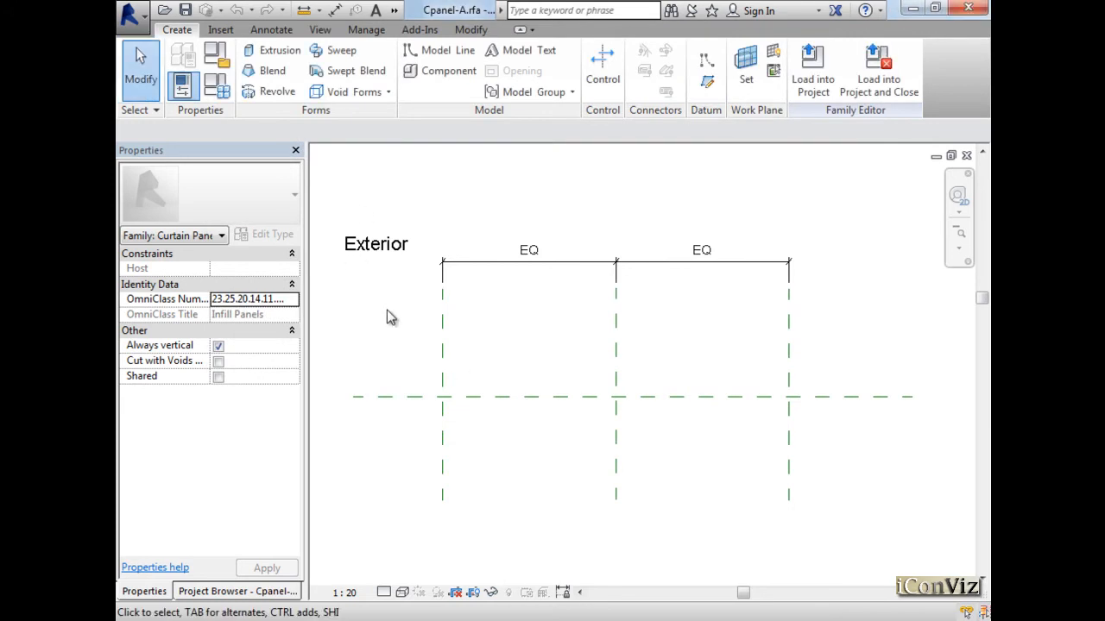
- Tile the family's views and fit them all, and maximise the Ref. Level floor plan
{"action": "key", "text": "w"}
{"action": "key", "text": "t"}
{"action": "key", "text": "z"}
{"action": "key", "text": "a"}
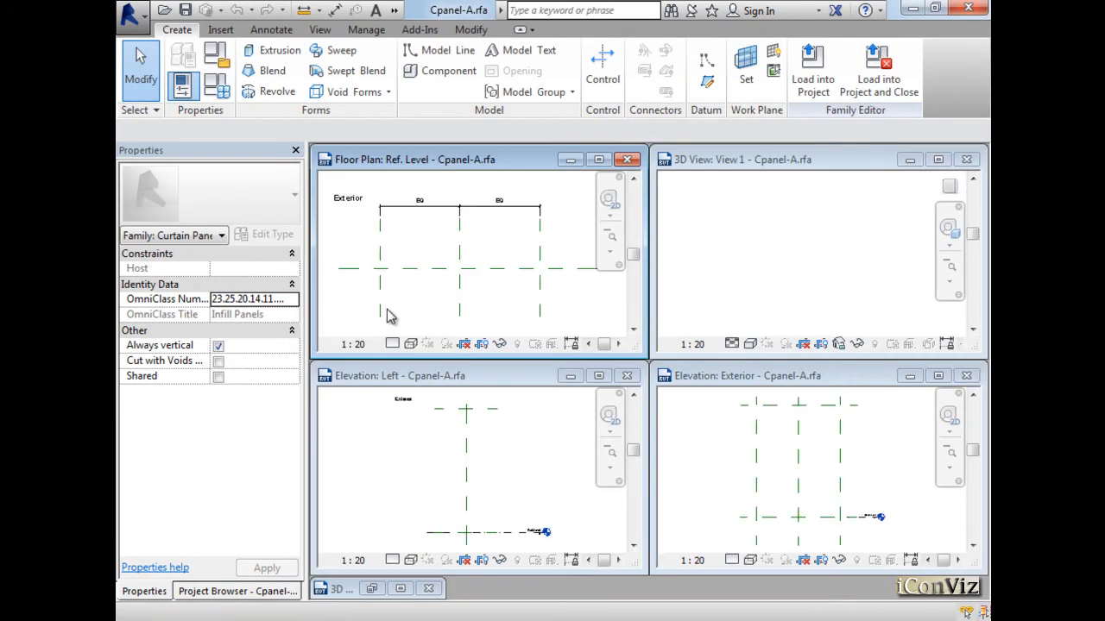
{"action": "left_click", "coordinate": [599, 162]}
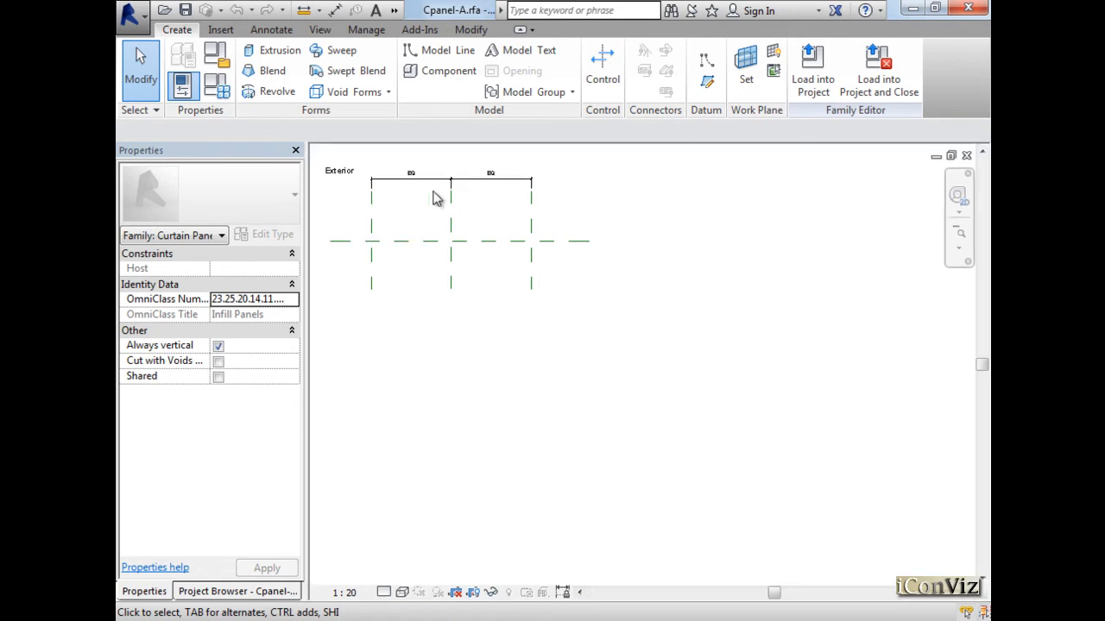
{"action": "scroll", "coordinate": [358, 175], "scroll_direction": "up", "scroll_amount": 3}
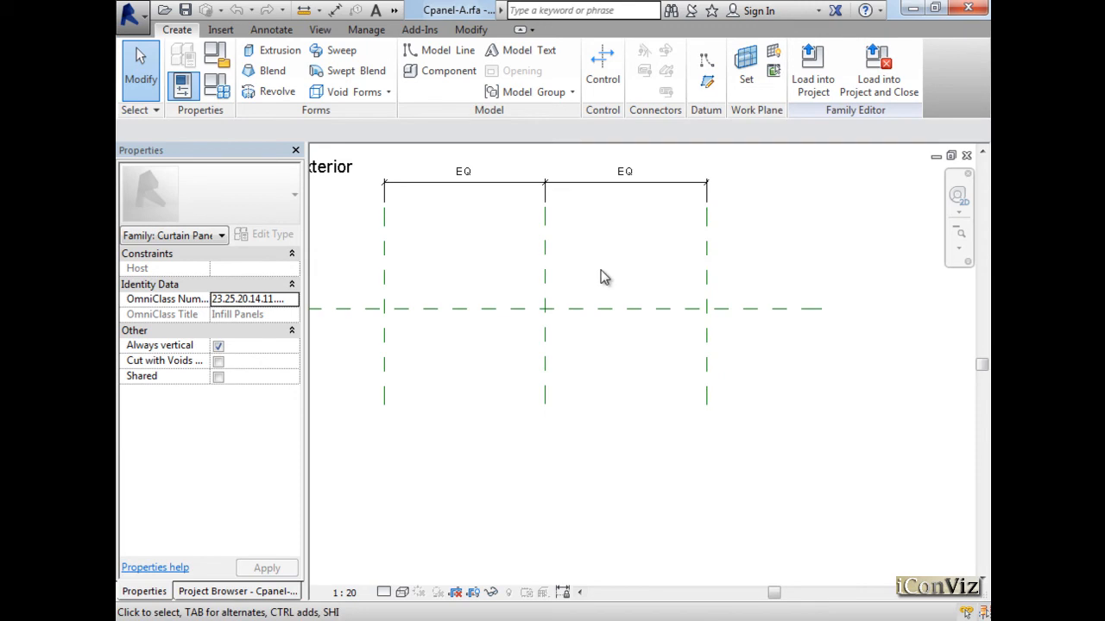
- Switch back to the facade tracing in PowerPoint to review its guide lines
{"action": "key", "text": "alt+Tab"}
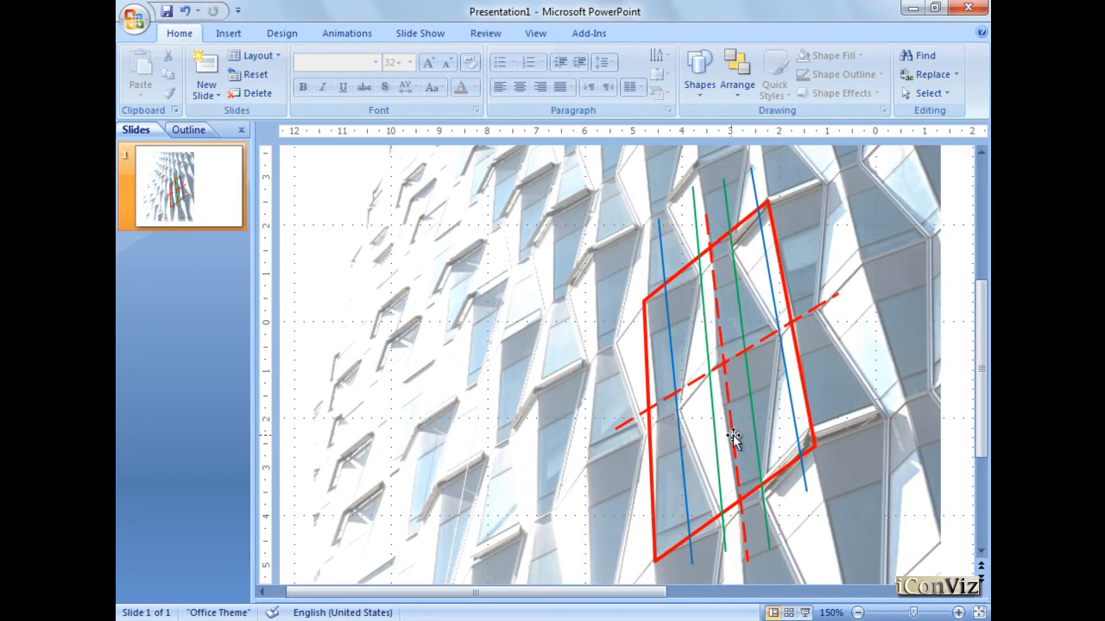
- Compare the centre, left and right reference planes of the Revit family with the guide lines in the PowerPoint facade tracing
{"action": "key", "text": "alt+Tab"}
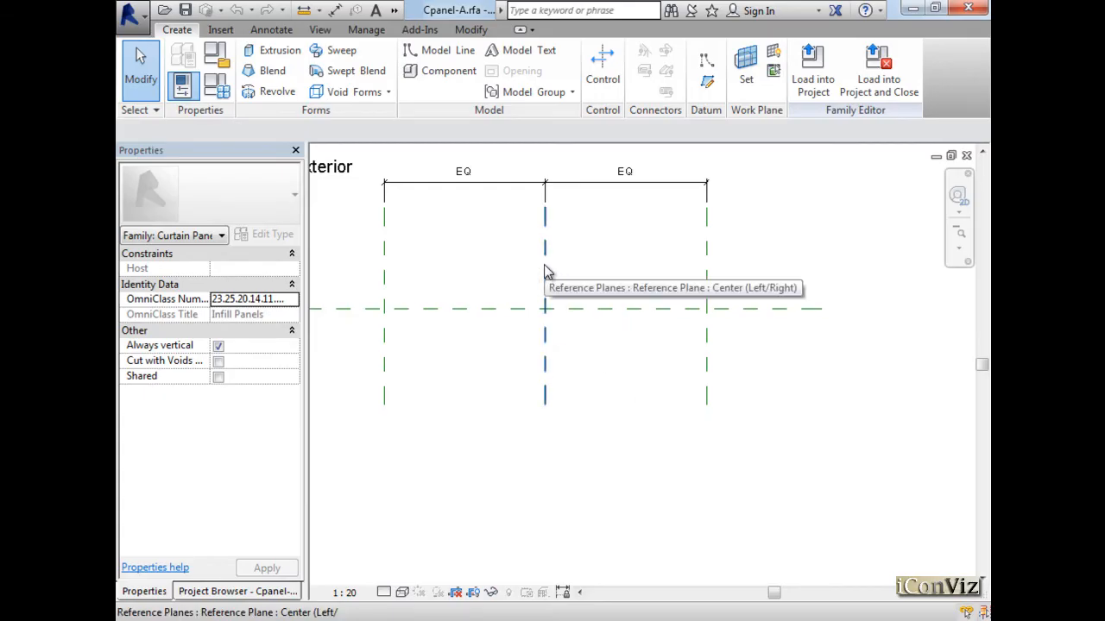
{"action": "left_click", "coordinate": [545, 271]}
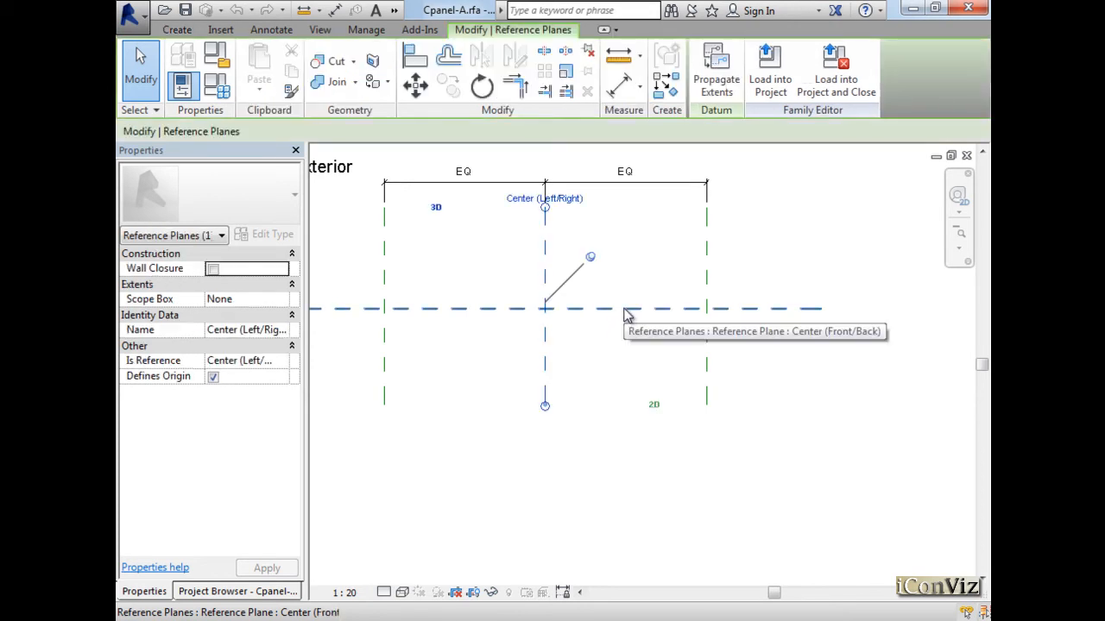
{"action": "left_click", "coordinate": [638, 363]}
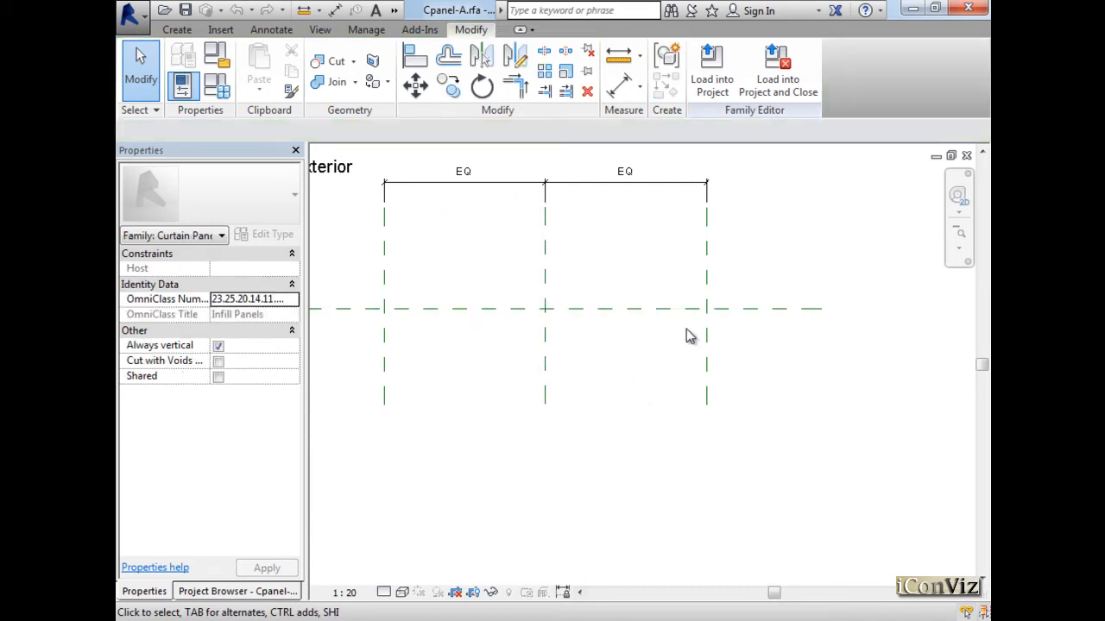
{"action": "left_click", "coordinate": [706, 278]}
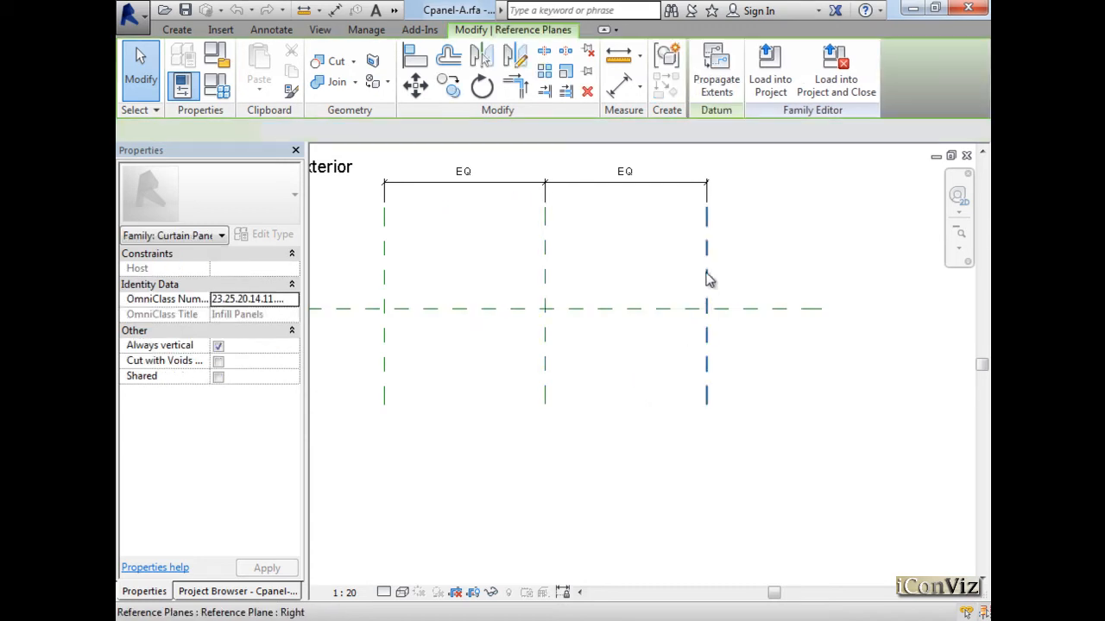
{"action": "left_click", "coordinate": [385, 287]}
{"action": "key", "text": "alt+Tab"}
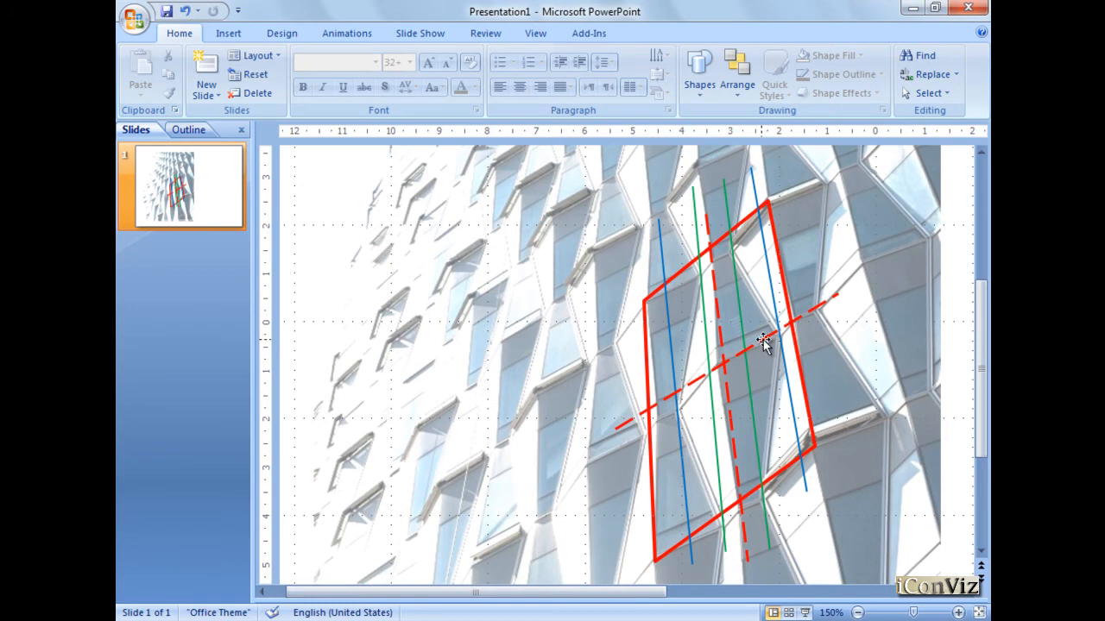
{"action": "left_click", "coordinate": [696, 220]}
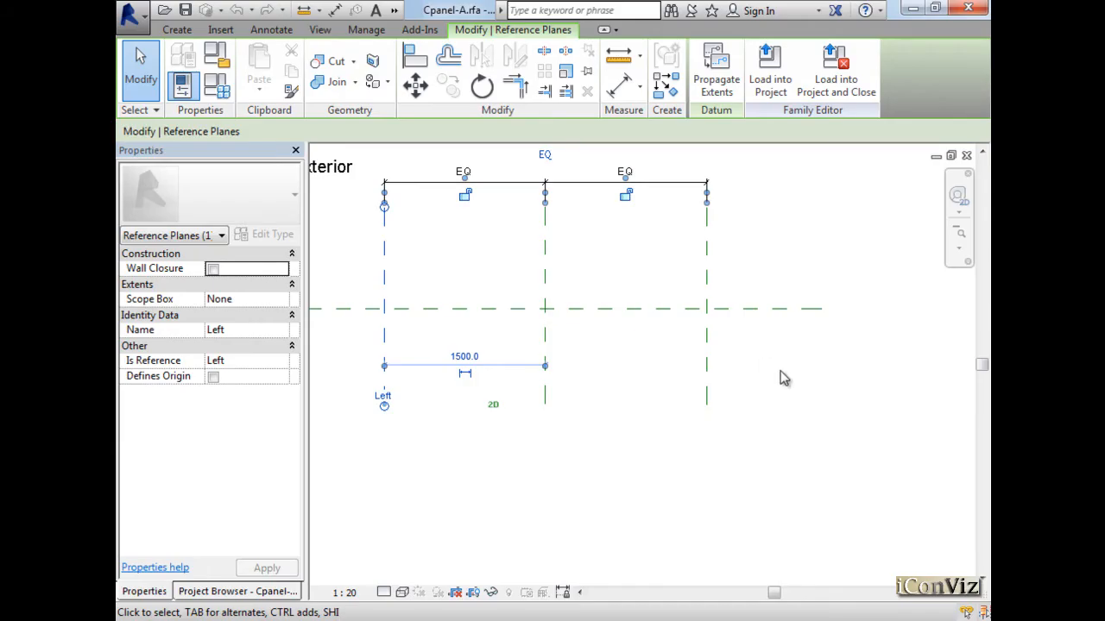
{"action": "left_click", "coordinate": [785, 381]}
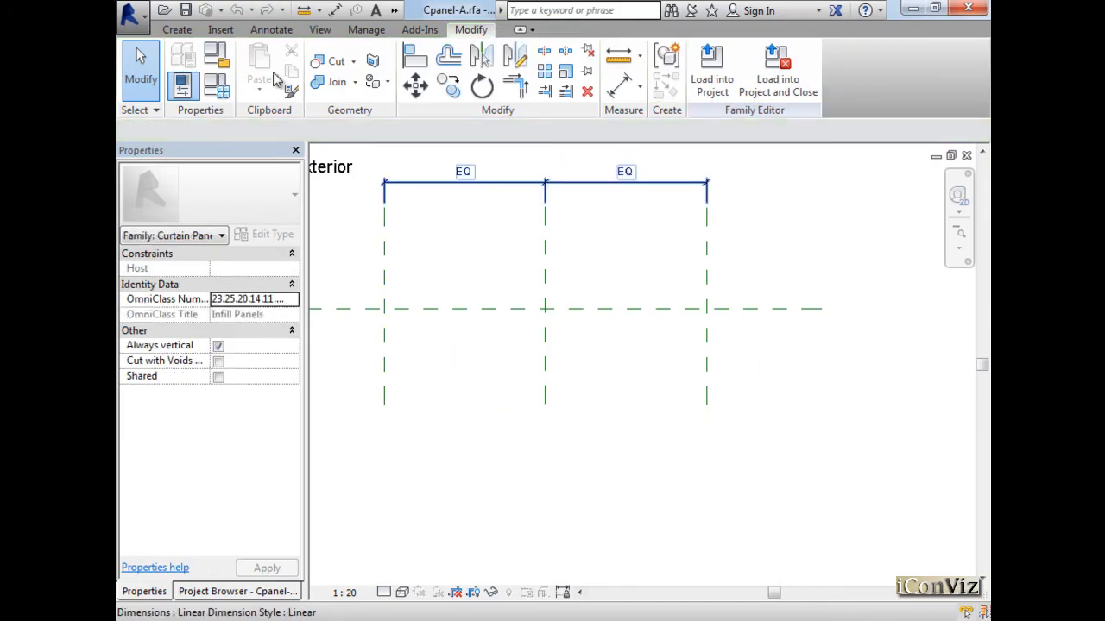
- Draw two vertical reference planes in the floor plan, about 630 mm left and about 1080 mm right of the centre plane
{"action": "left_click", "coordinate": [177, 29]}
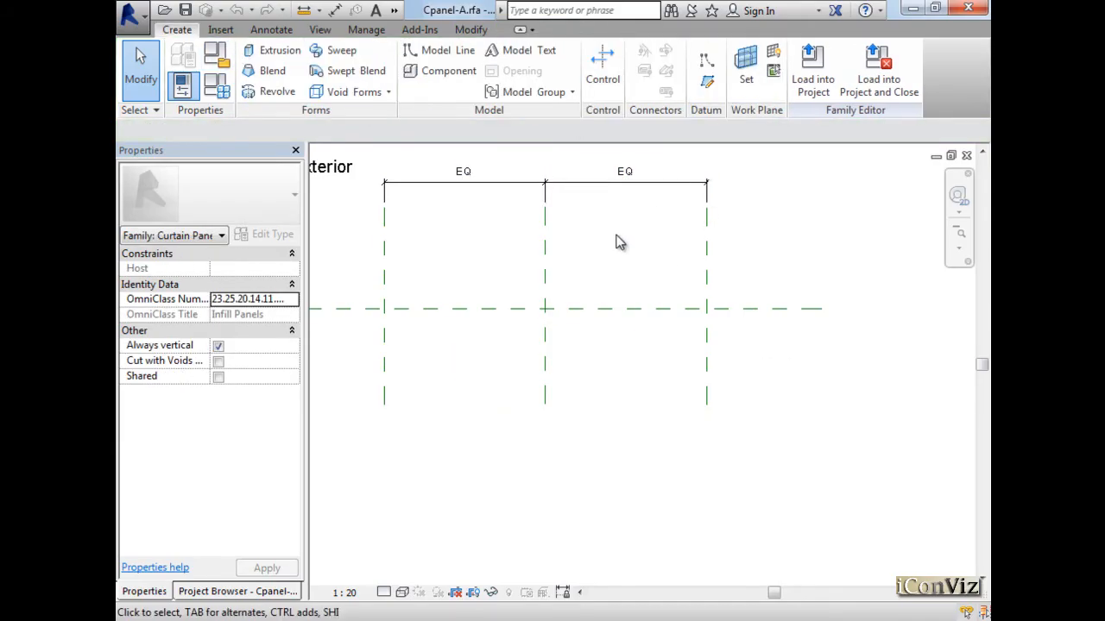
{"action": "scroll", "coordinate": [630, 232], "scroll_direction": "up", "scroll_amount": 1}
{"action": "middle_click_drag", "start_coordinate": [641, 243], "coordinate": [713, 253]}
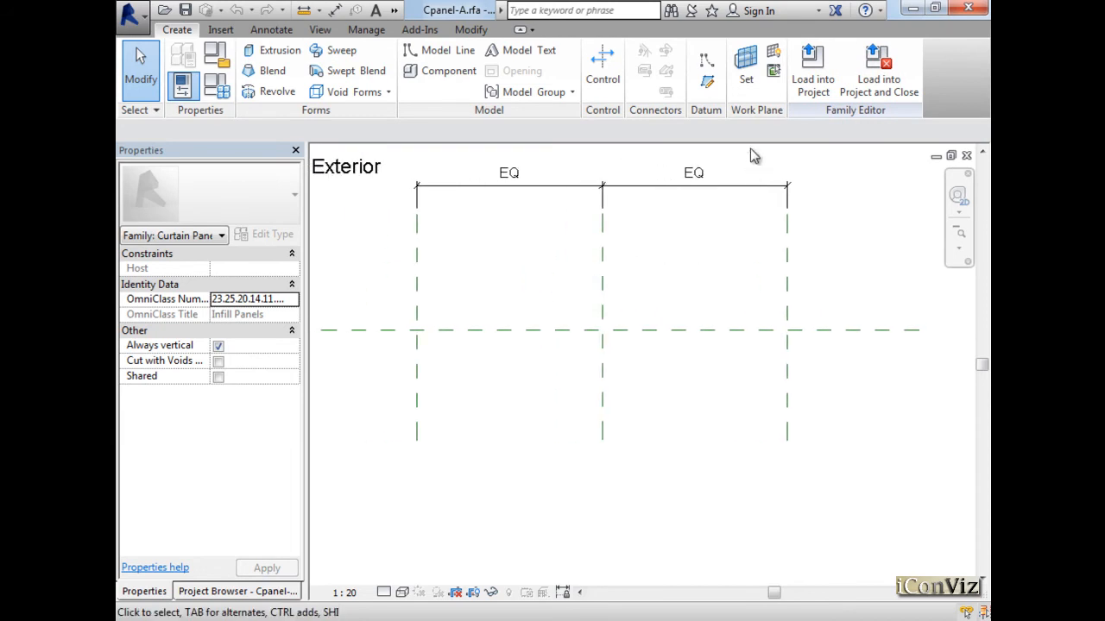
{"action": "left_click", "coordinate": [708, 89]}
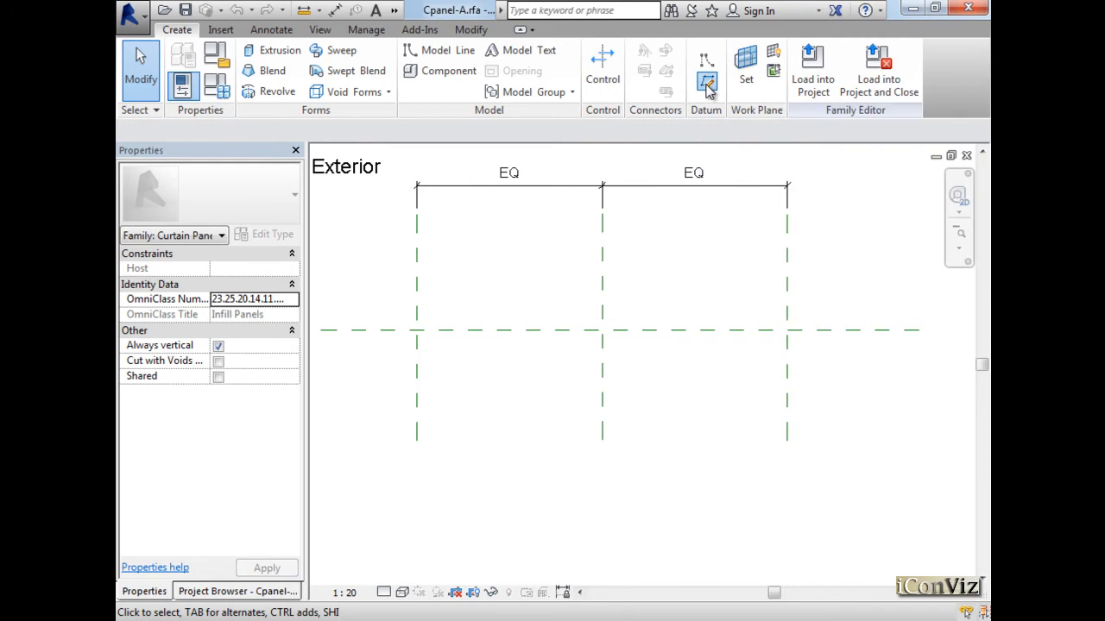
{"action": "left_click", "coordinate": [524, 402]}
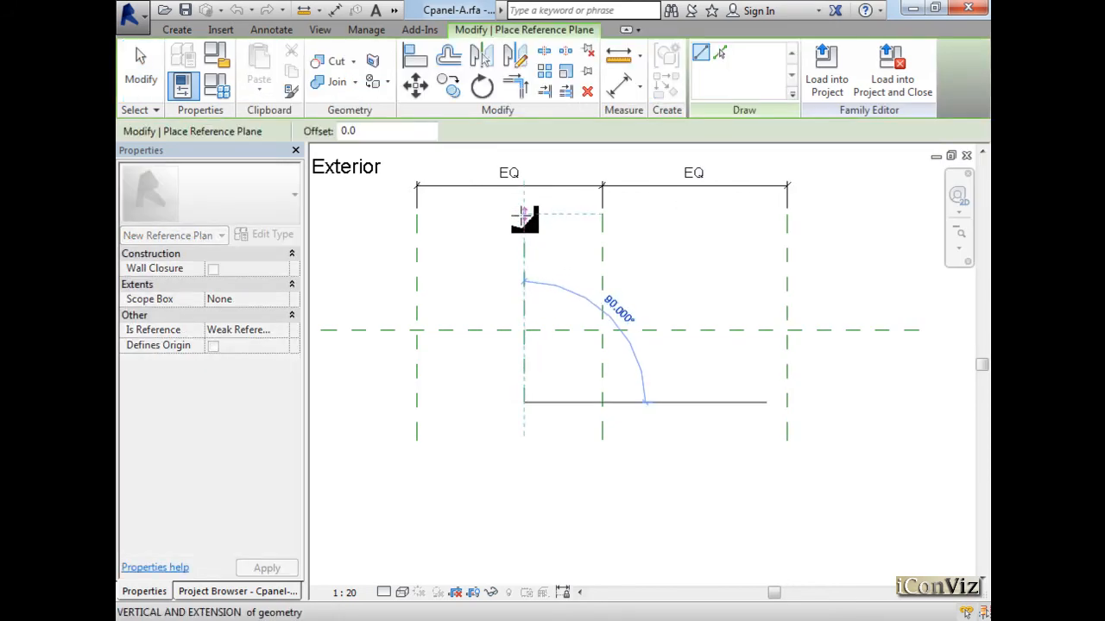
{"action": "left_click", "coordinate": [524, 213]}
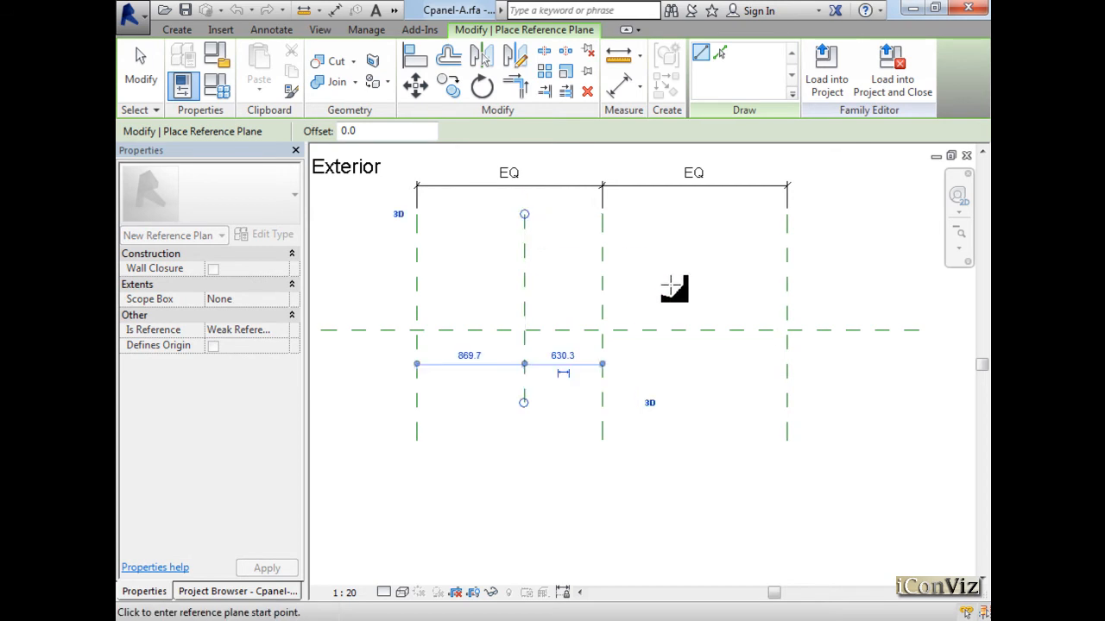
{"action": "left_click", "coordinate": [735, 386]}
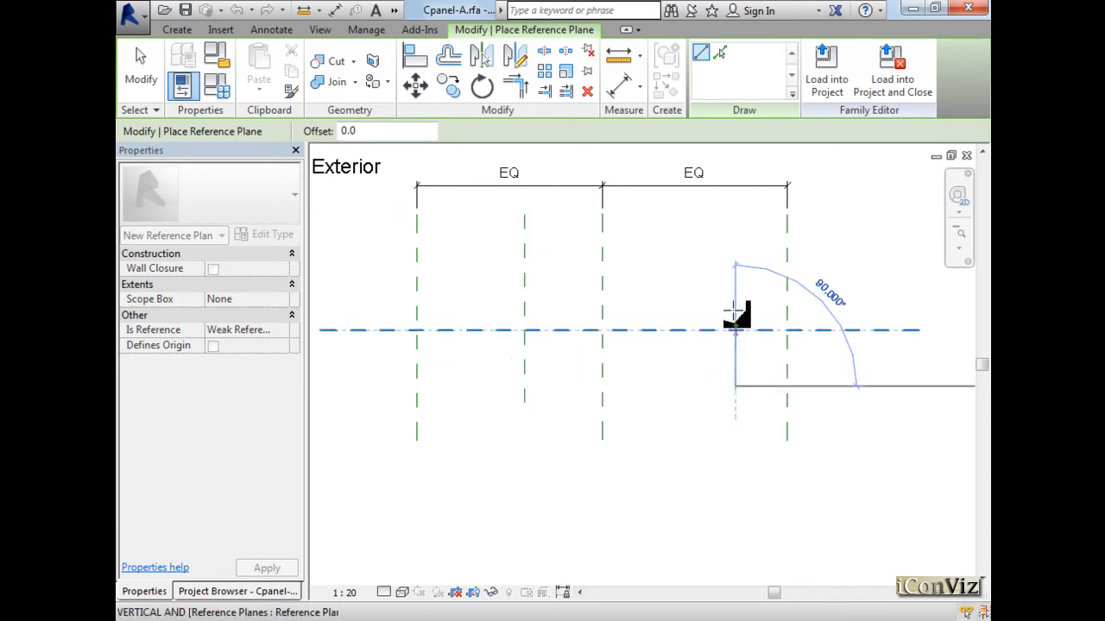
{"action": "left_click", "coordinate": [735, 230]}
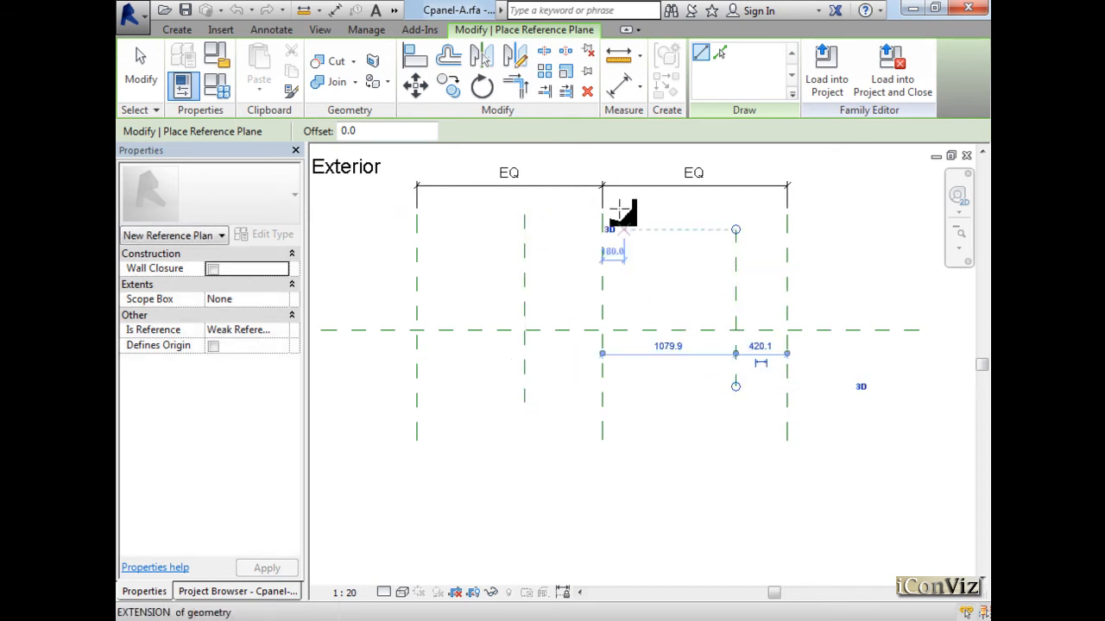
- Add an aligned dimension across the two new reference planes and the centre plane, and make its segments equal
{"action": "left_click", "coordinate": [619, 88]}
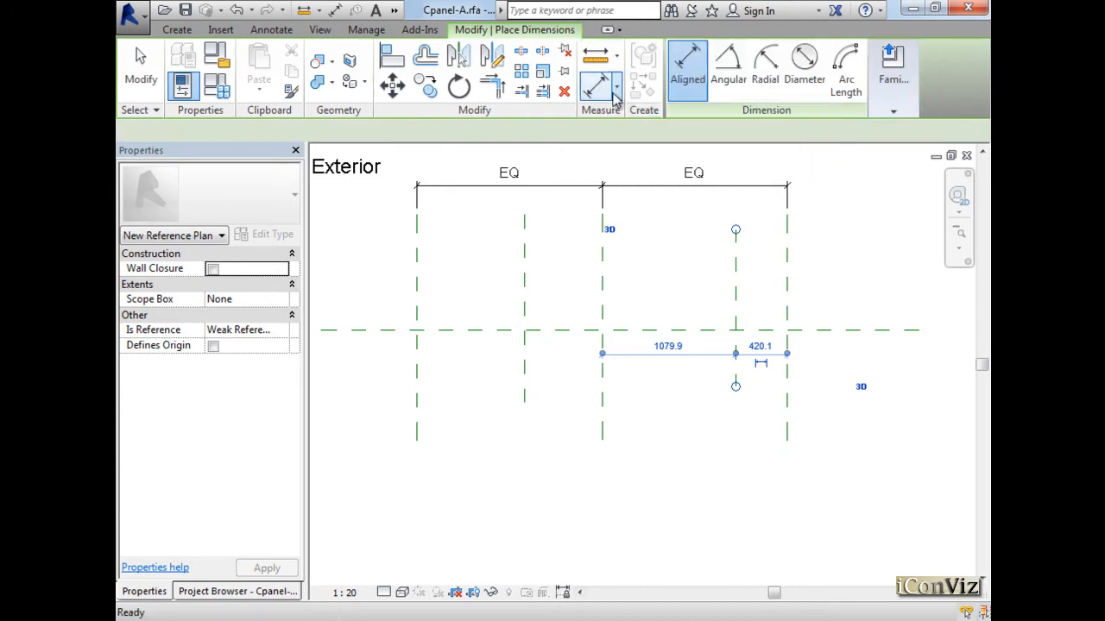
{"action": "left_click", "coordinate": [735, 270]}
{"action": "left_click", "coordinate": [605, 276]}
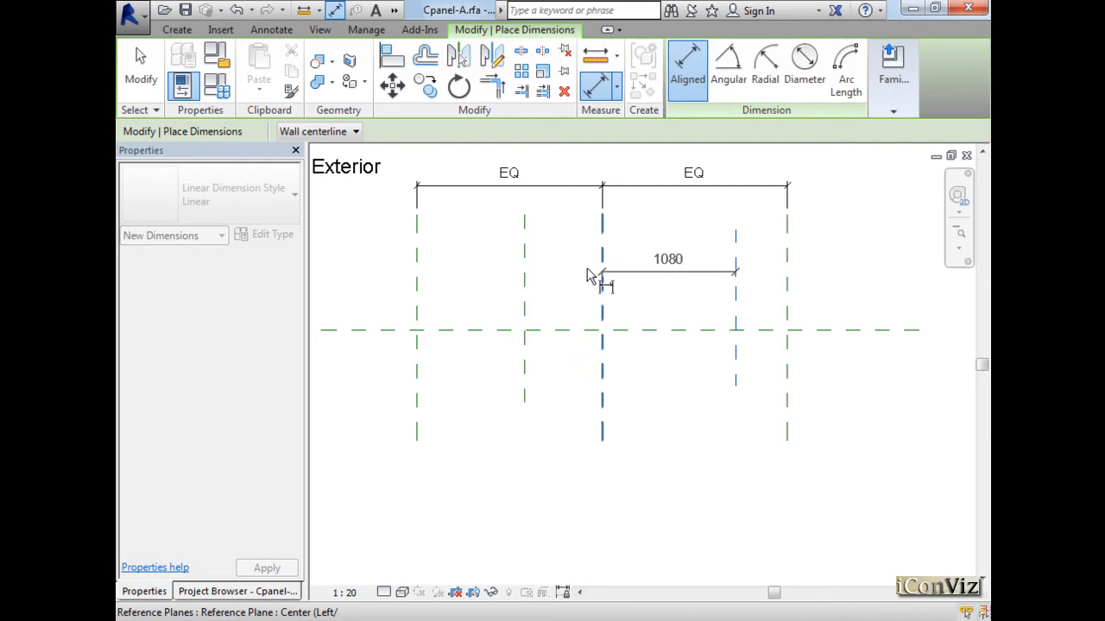
{"action": "left_click", "coordinate": [526, 276]}
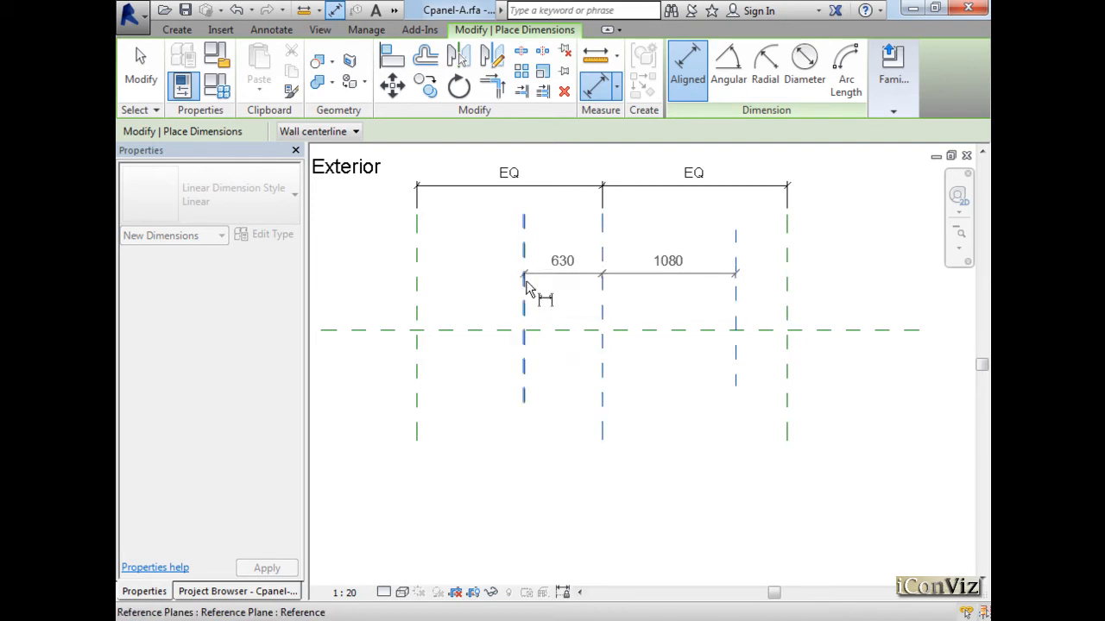
{"action": "left_click", "coordinate": [563, 414]}
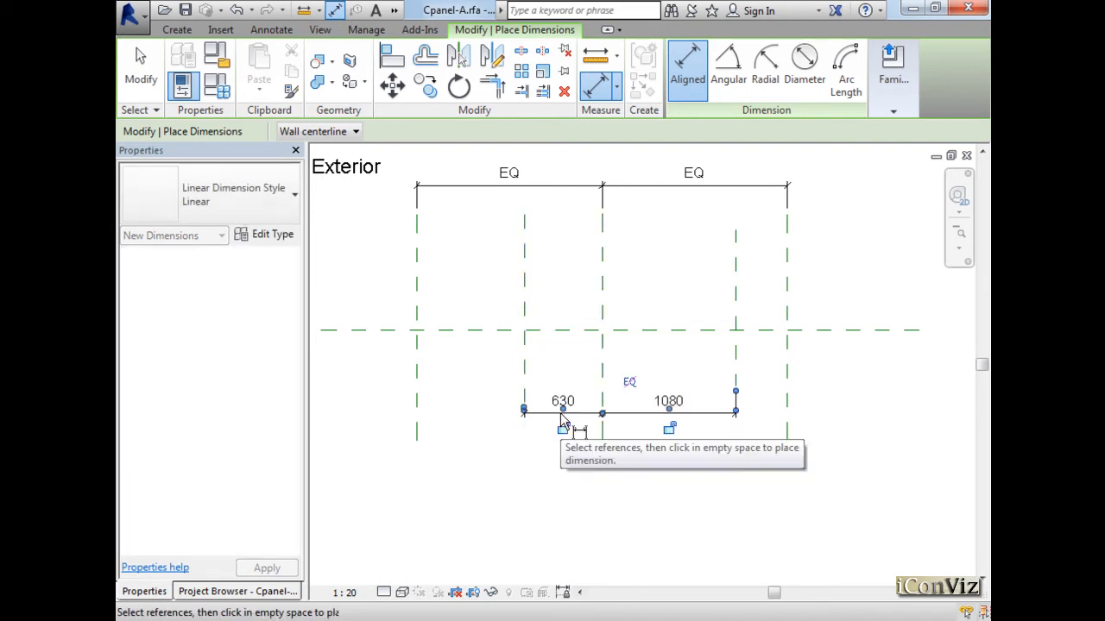
{"action": "left_click", "coordinate": [630, 386]}
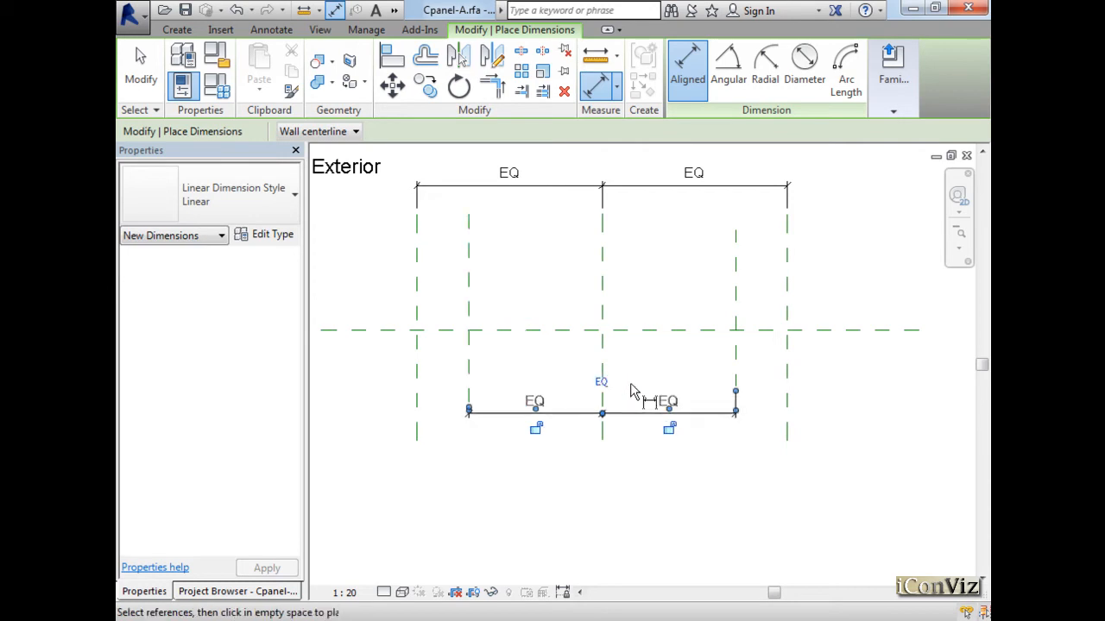
- Add an overall aligned dimension between the two new reference planes, below the equalised dimension
{"action": "left_click", "coordinate": [737, 274]}
{"action": "left_click", "coordinate": [471, 289]}
{"action": "left_click", "coordinate": [534, 461]}
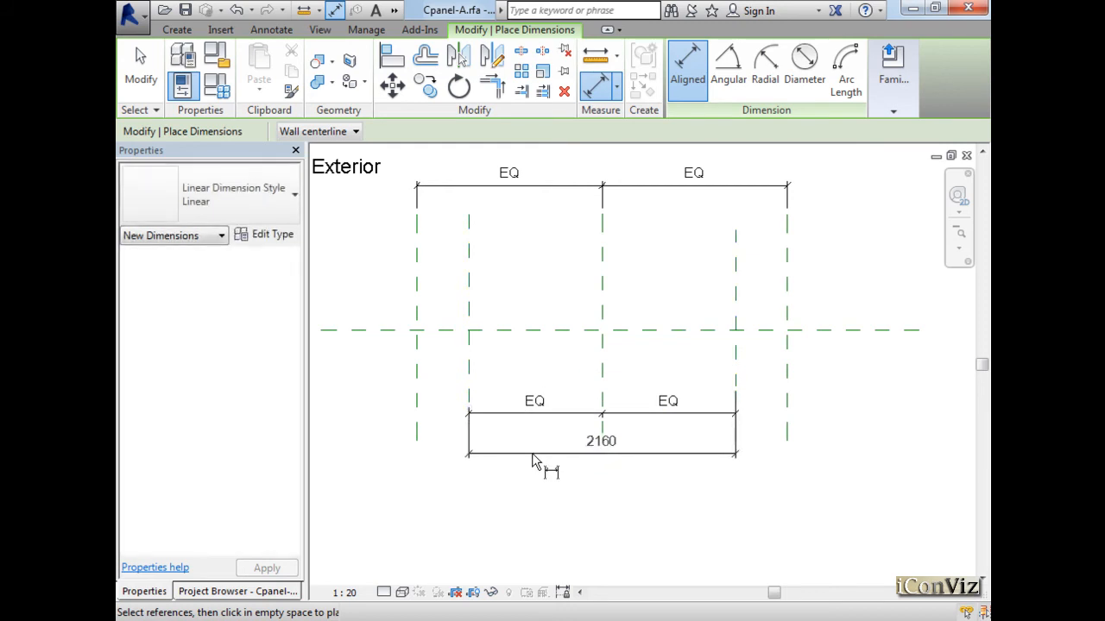
{"action": "key", "text": "Escape"}
{"action": "key", "text": "Escape"}
- Label the overall dimension with a new type-based family parameter named ShortWidth, grouped under Dimensions
{"action": "left_click", "coordinate": [536, 453]}
{"action": "left_click", "coordinate": [544, 133]}
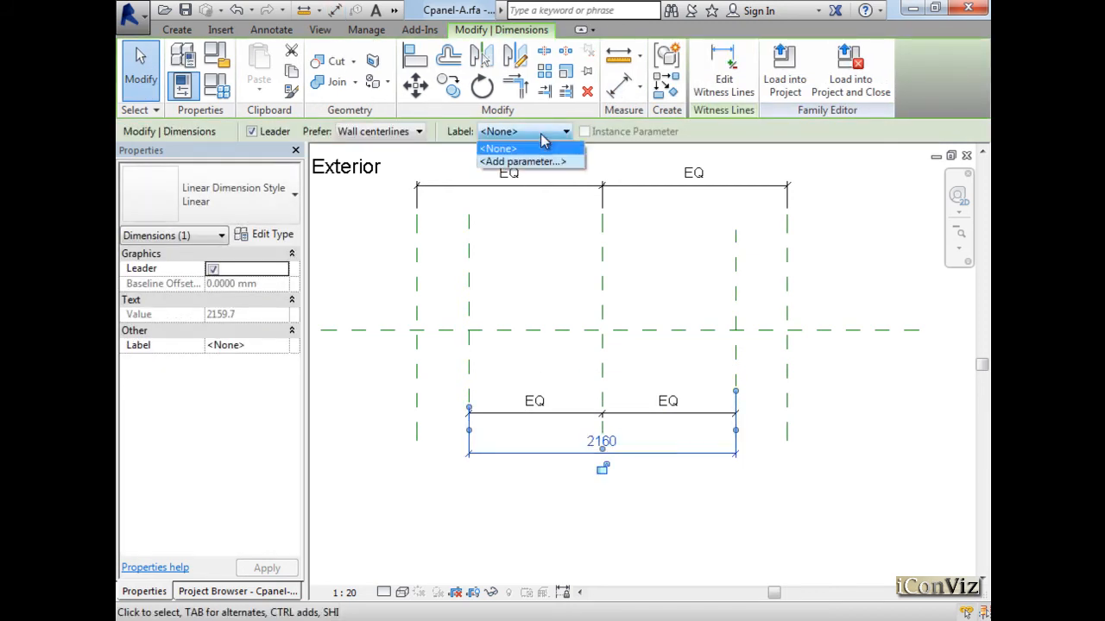
{"action": "left_click", "coordinate": [558, 157]}
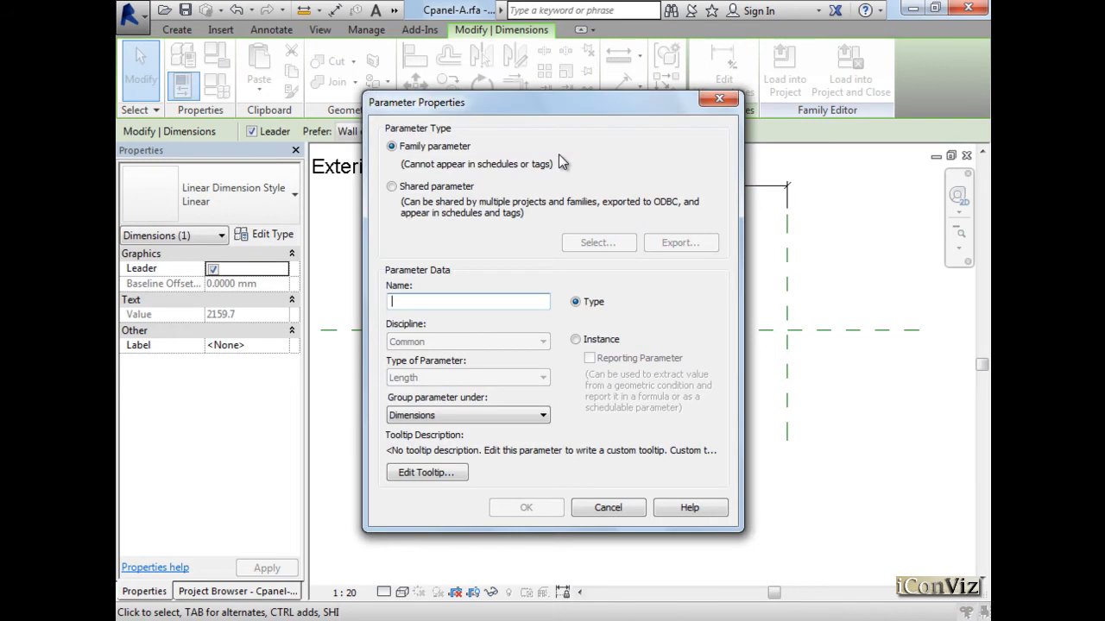
{"action": "type", "text": "short"}
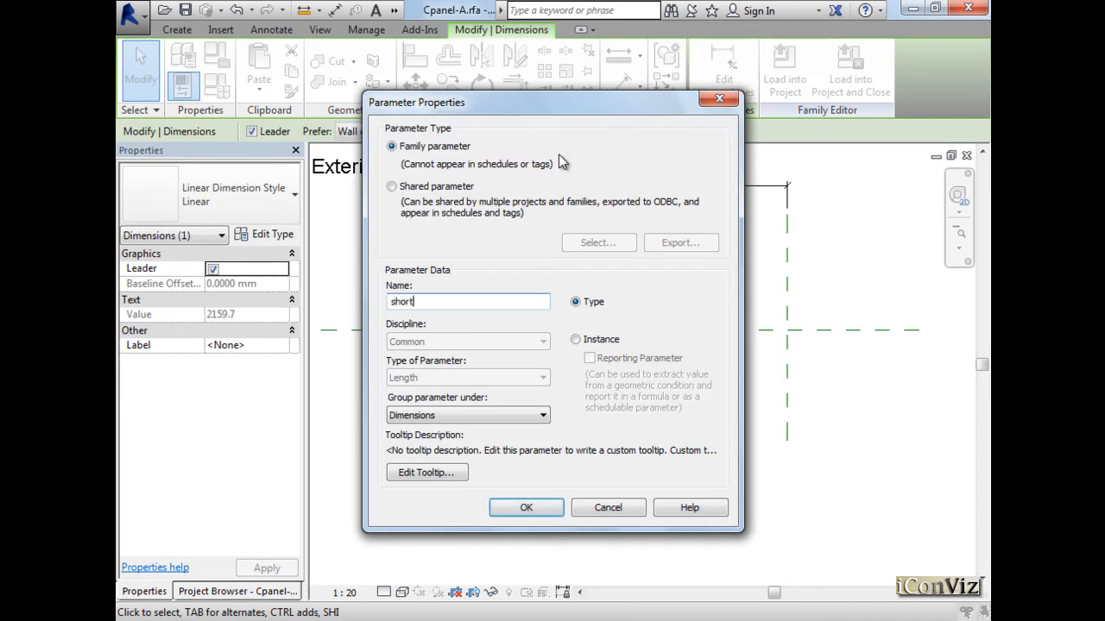
{"action": "key", "text": "BackSpace"}
{"action": "type", "text": "Sh"}
{"action": "left_click_drag", "start_coordinate": [461, 303], "coordinate": [388, 307]}
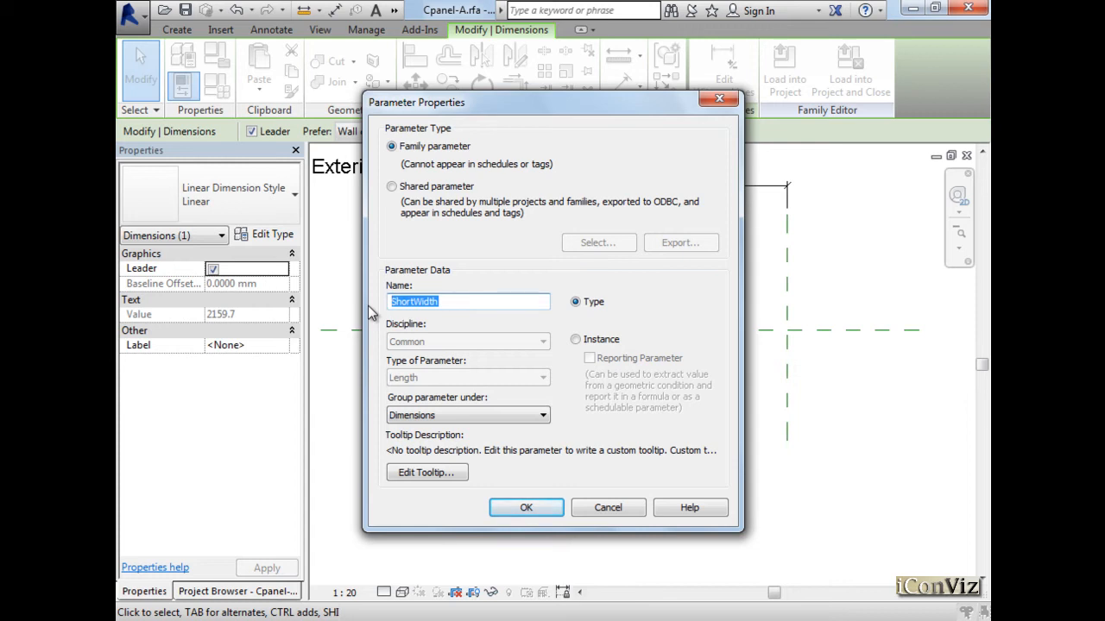
{"action": "left_click", "coordinate": [543, 510]}
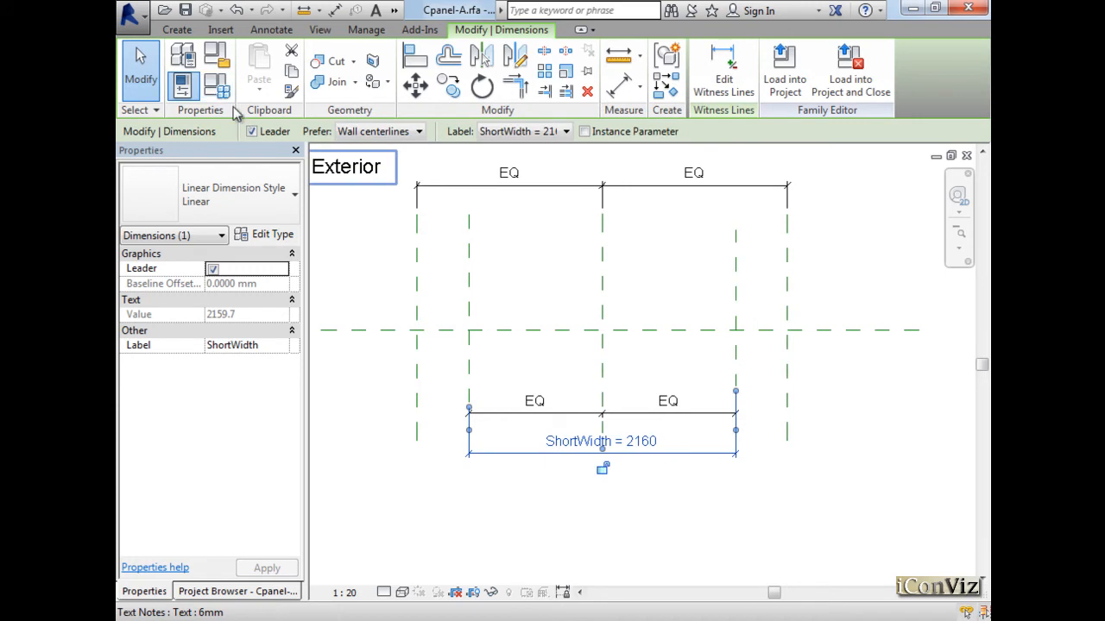
- Test the ShortWidth parameter in the family types by applying a value of 3000 mm
{"action": "left_click", "coordinate": [218, 93]}
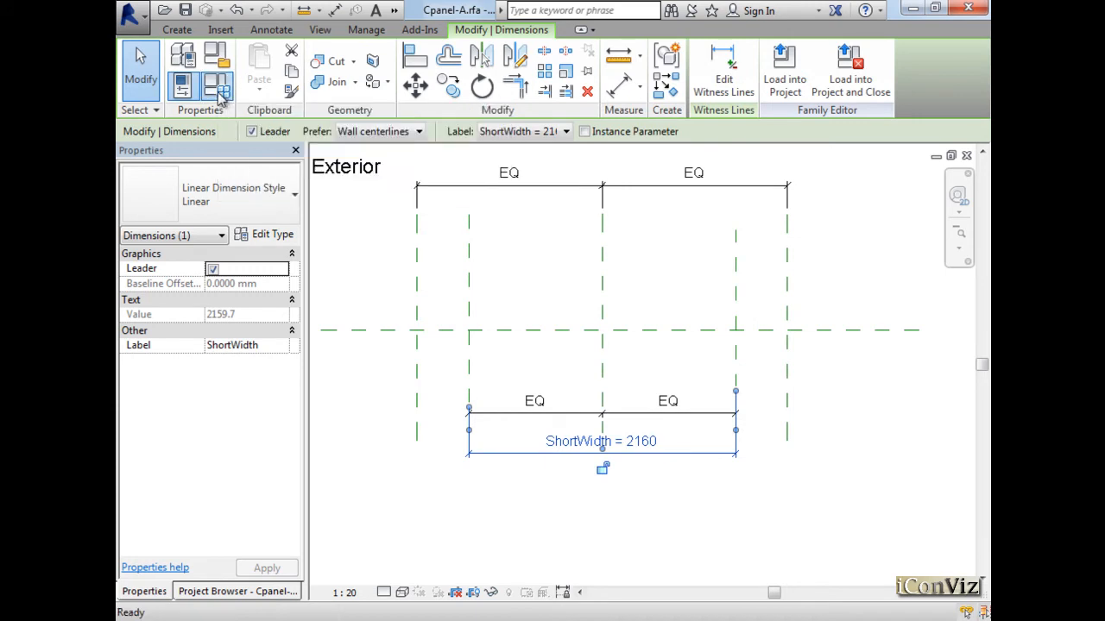
{"action": "left_click_drag", "start_coordinate": [817, 80], "coordinate": [384, 45]}
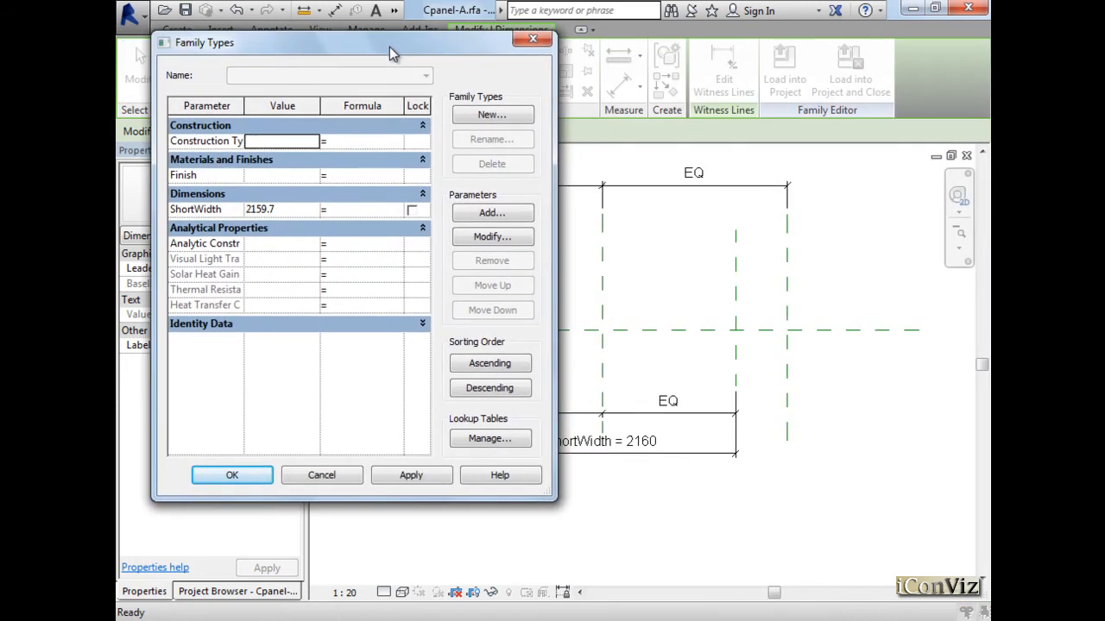
{"action": "left_click", "coordinate": [296, 213]}
{"action": "type", "text": "3000"}
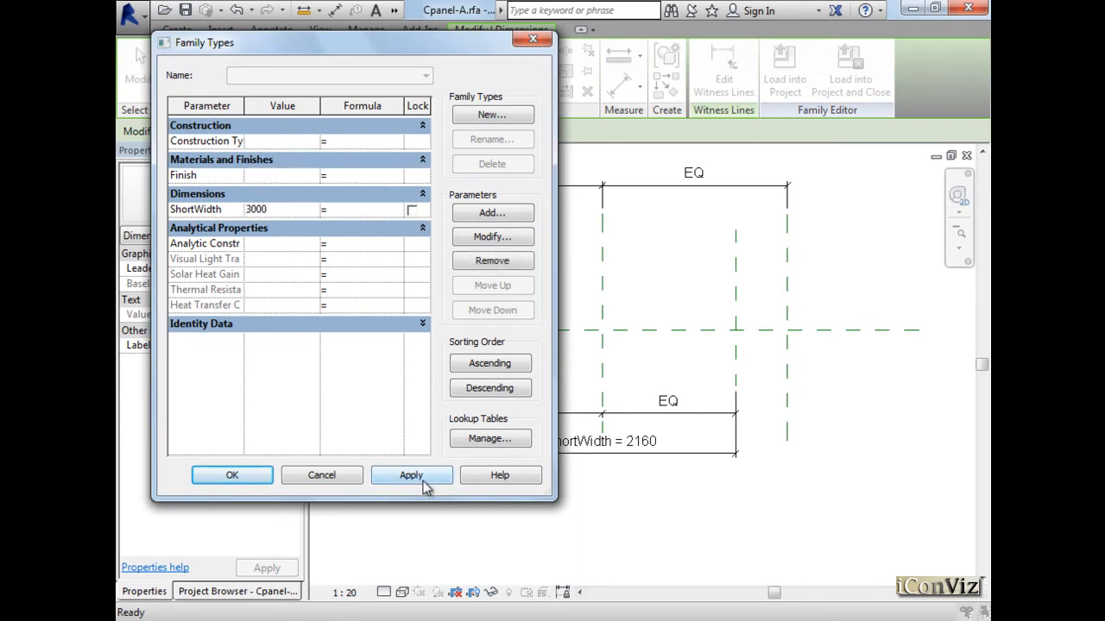
{"action": "left_click", "coordinate": [423, 484]}
{"action": "mouse_move", "coordinate": [474, 52]}
{"action": "left_mouse_down"}
{"action": "mouse_move", "coordinate": [361, 39]}
{"action": "mouse_move", "coordinate": [458, 204]}
{"action": "mouse_move", "coordinate": [508, 178]}
{"action": "mouse_move", "coordinate": [508, 124]}
{"action": "left_mouse_up"}
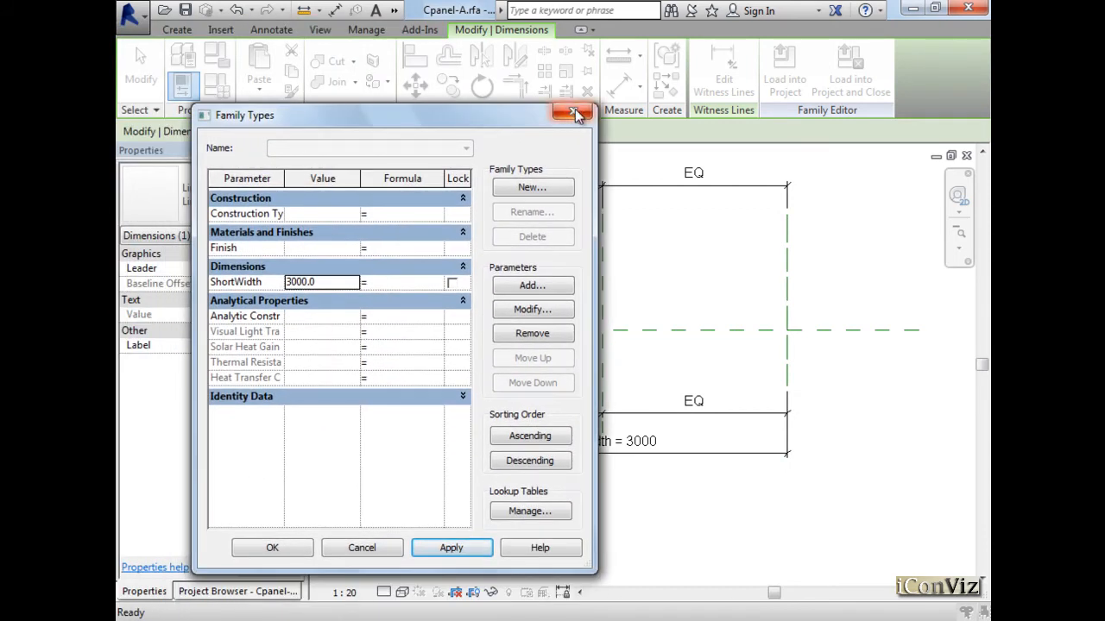
{"action": "left_click", "coordinate": [572, 112]}
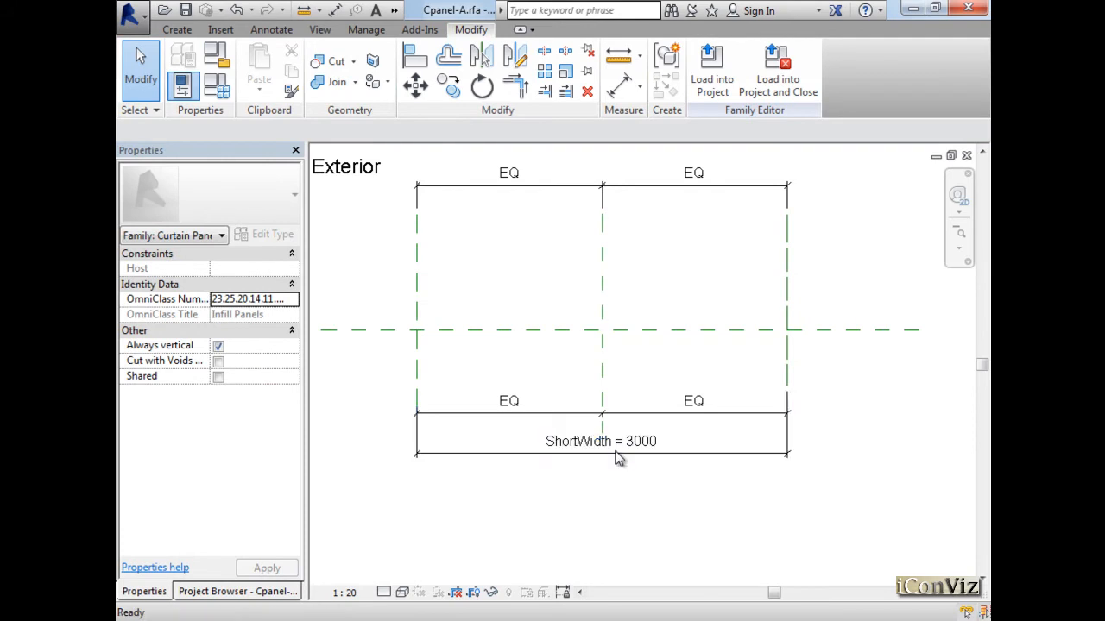
- Try ShortWidth at 1500 mm in the family types, and set it to 1200 mm
{"action": "left_click", "coordinate": [216, 84]}
{"action": "left_click", "coordinate": [334, 283]}
{"action": "type", "text": "1500"}
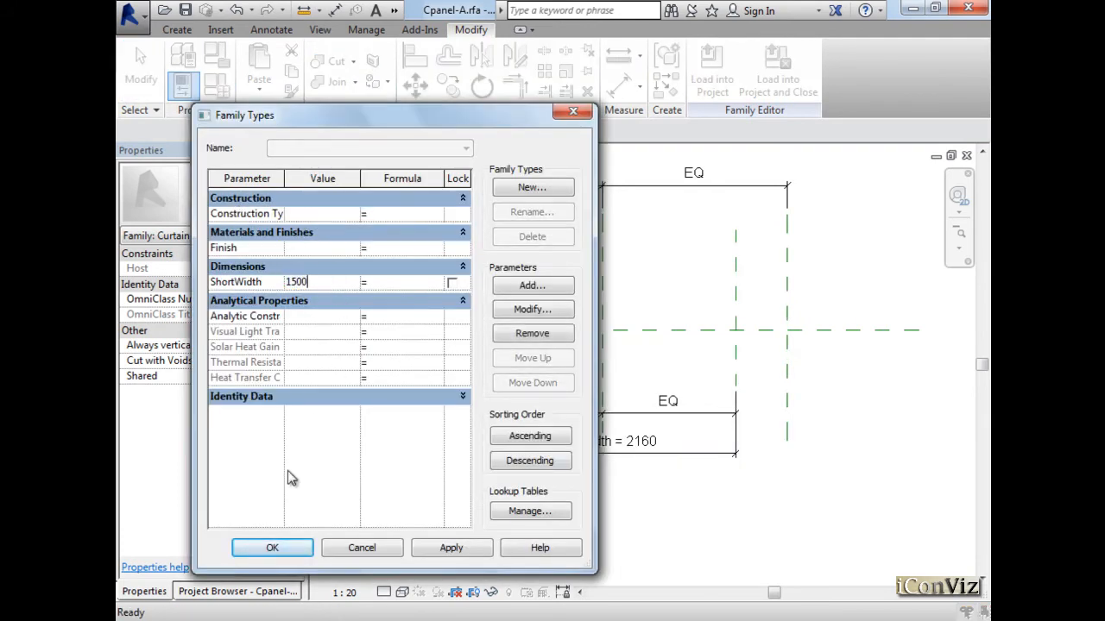
{"action": "left_click", "coordinate": [272, 547]}
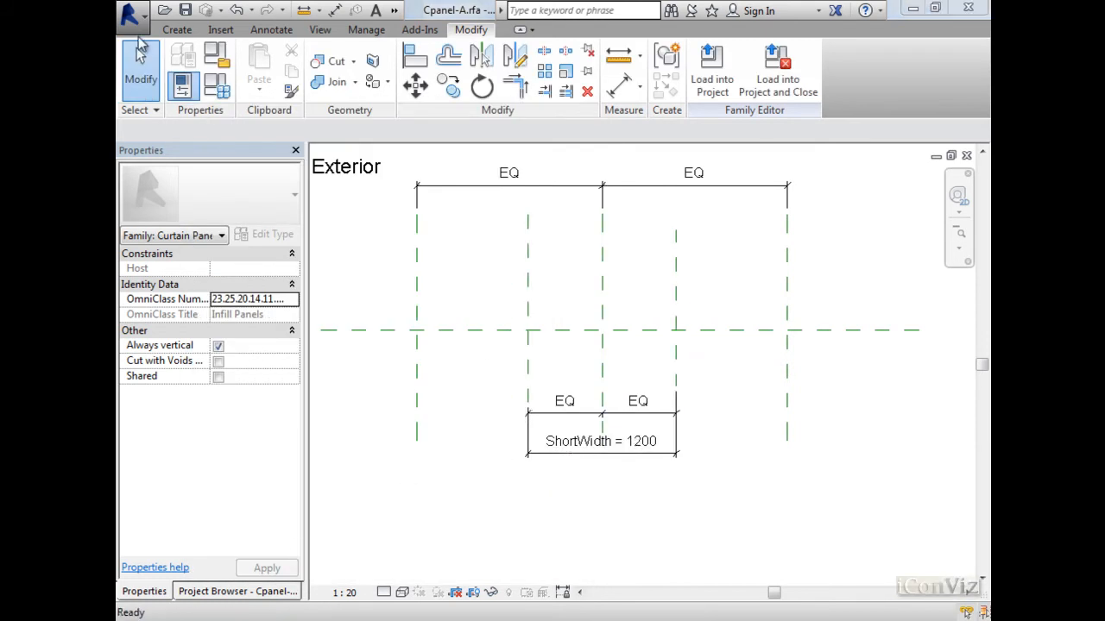
- Draw two more reference planes across the centre line, one on each side between the ShortWidth planes and the outer planes
{"action": "left_click", "coordinate": [177, 29]}
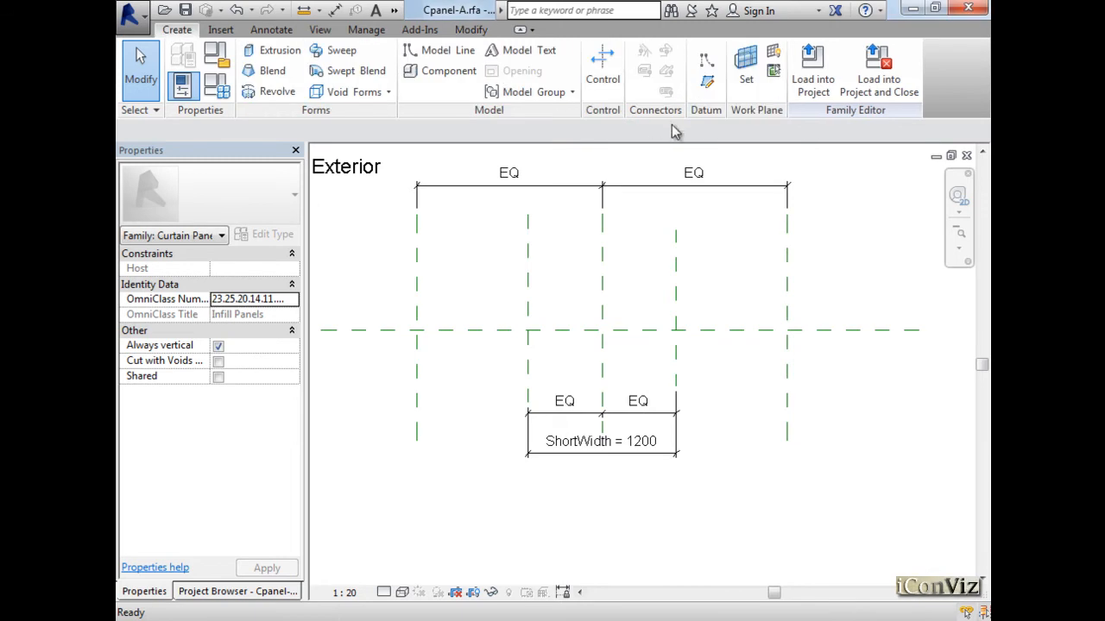
{"action": "left_click", "coordinate": [706, 83]}
{"action": "left_click", "coordinate": [482, 487]}
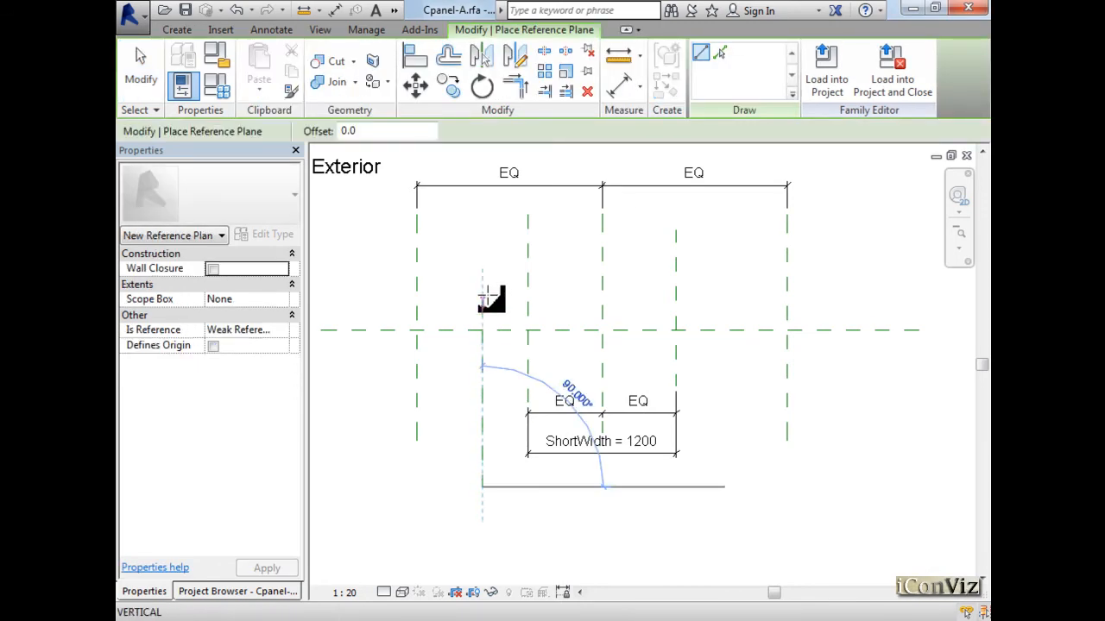
{"action": "left_click", "coordinate": [491, 241]}
{"action": "left_click", "coordinate": [730, 451]}
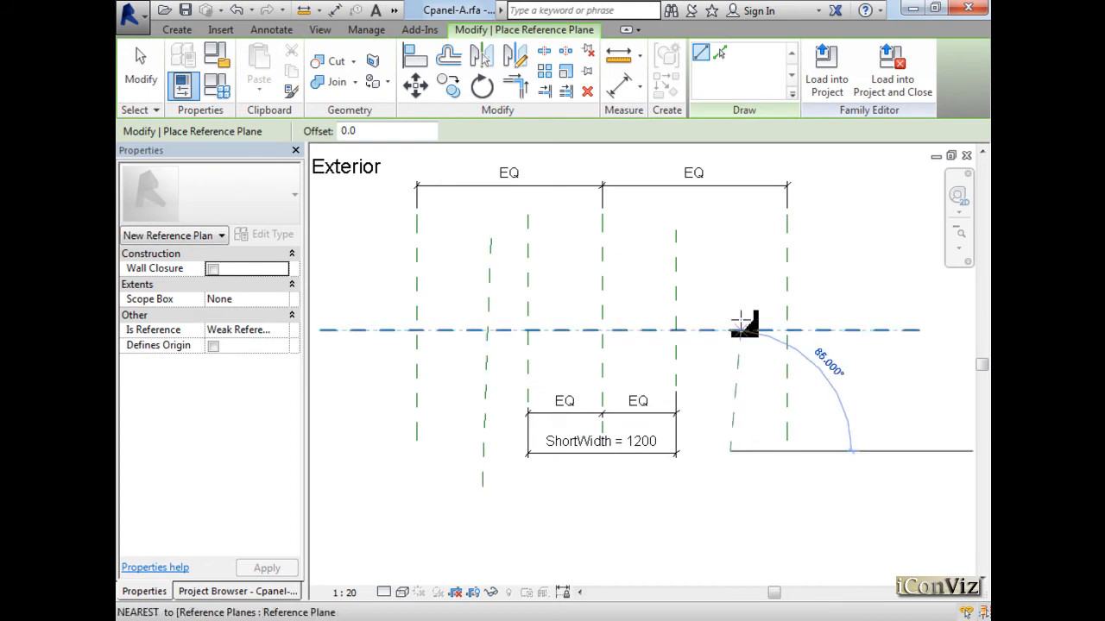
{"action": "left_click", "coordinate": [730, 240]}
{"action": "key", "text": "Escape"}
{"action": "key", "text": "Escape"}
- Delete the slanted reference plane and redraw it vertically between the outer-left plane and the left ShortWidth plane
{"action": "left_click", "coordinate": [489, 287]}
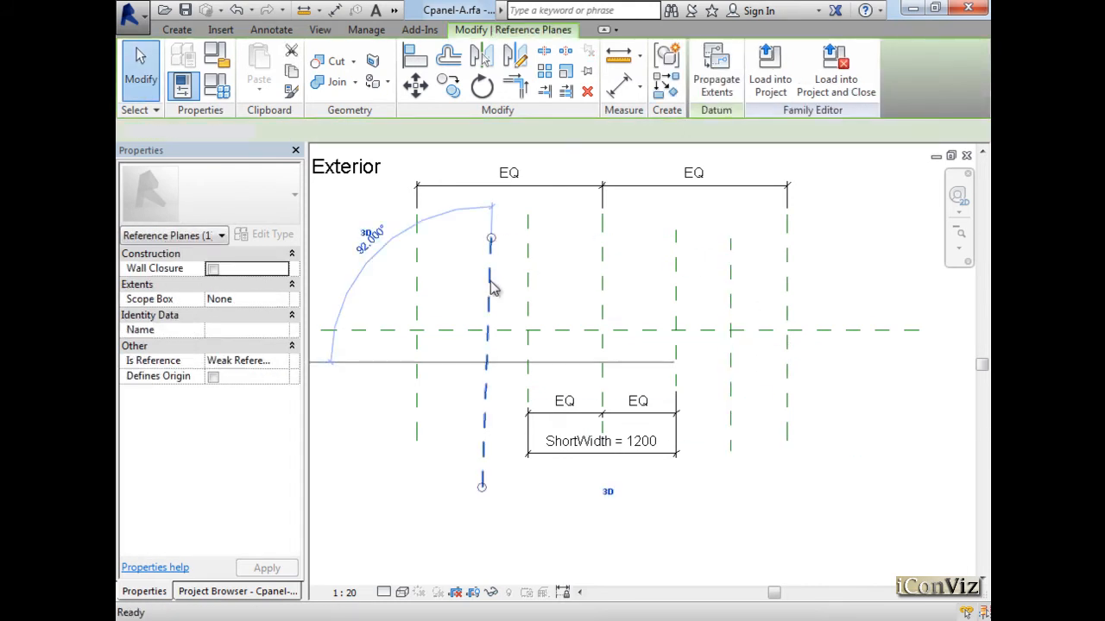
{"action": "key", "text": "Delete"}
{"action": "left_click", "coordinate": [177, 30]}
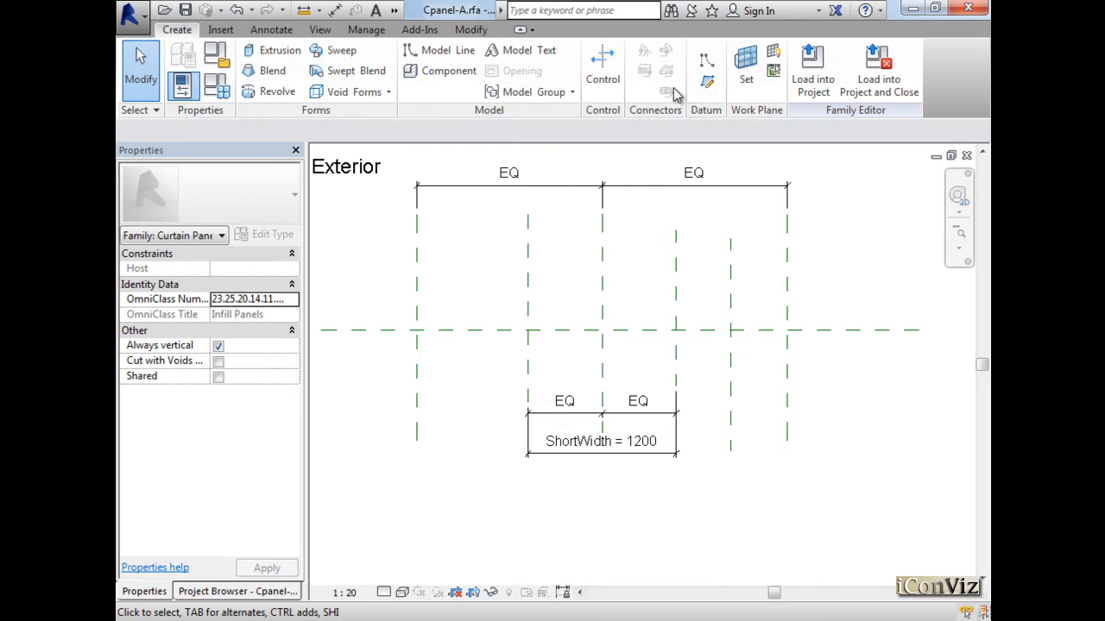
{"action": "left_click", "coordinate": [707, 81]}
{"action": "left_click", "coordinate": [466, 456]}
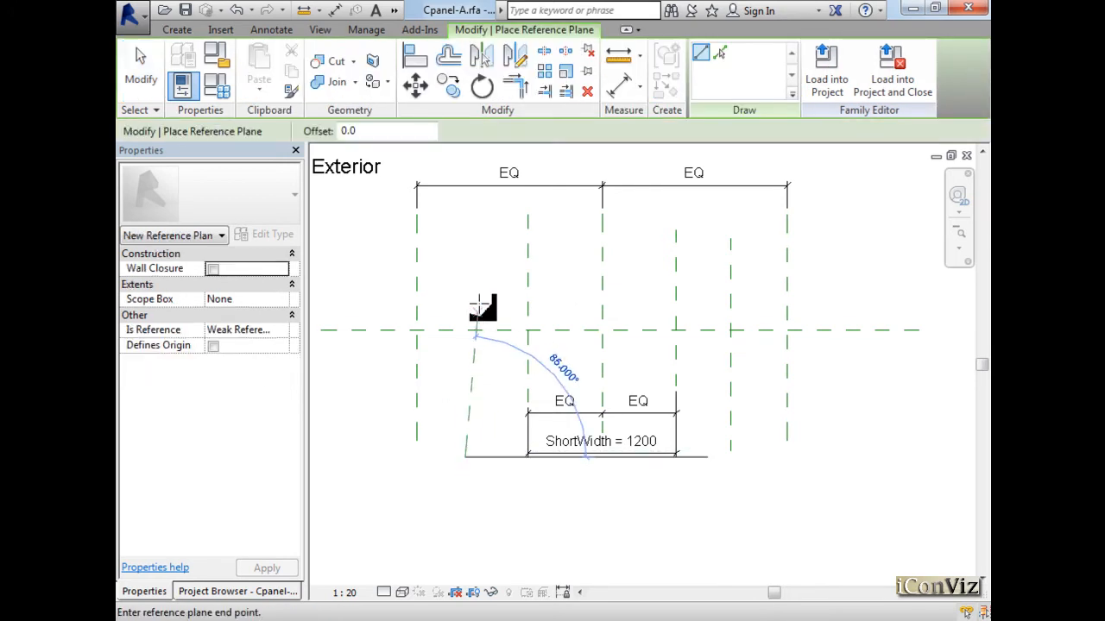
{"action": "left_click", "coordinate": [466, 237]}
{"action": "key", "text": "Escape"}
{"action": "key", "text": "Escape"}
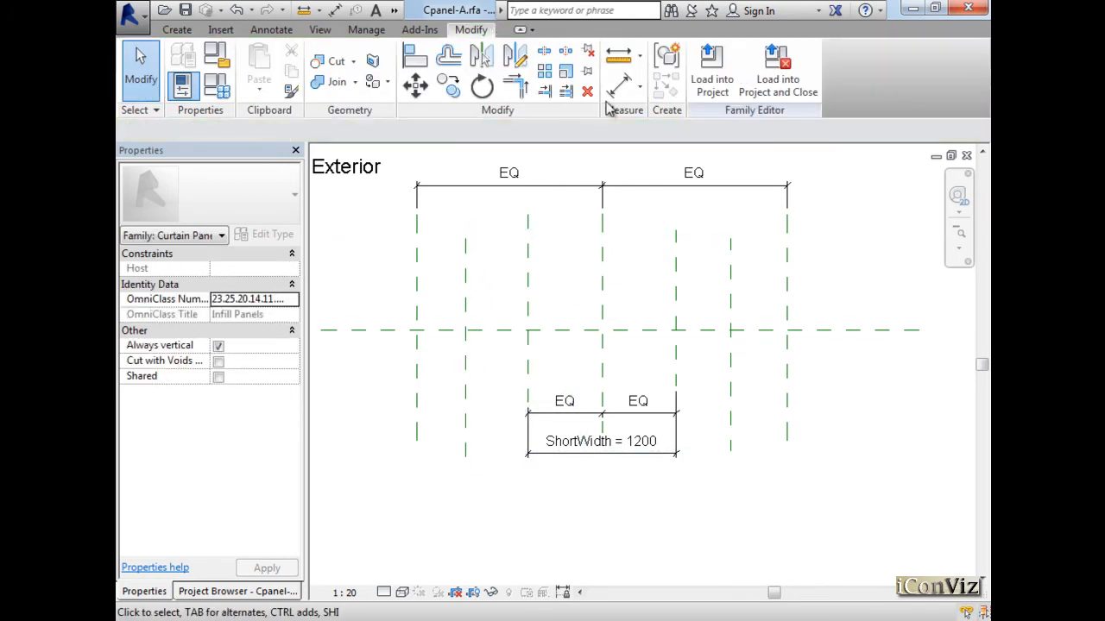
- Place an aligned dimension across the two new reference planes and the centre plane, and make its segments equal
{"action": "left_click", "coordinate": [615, 86]}
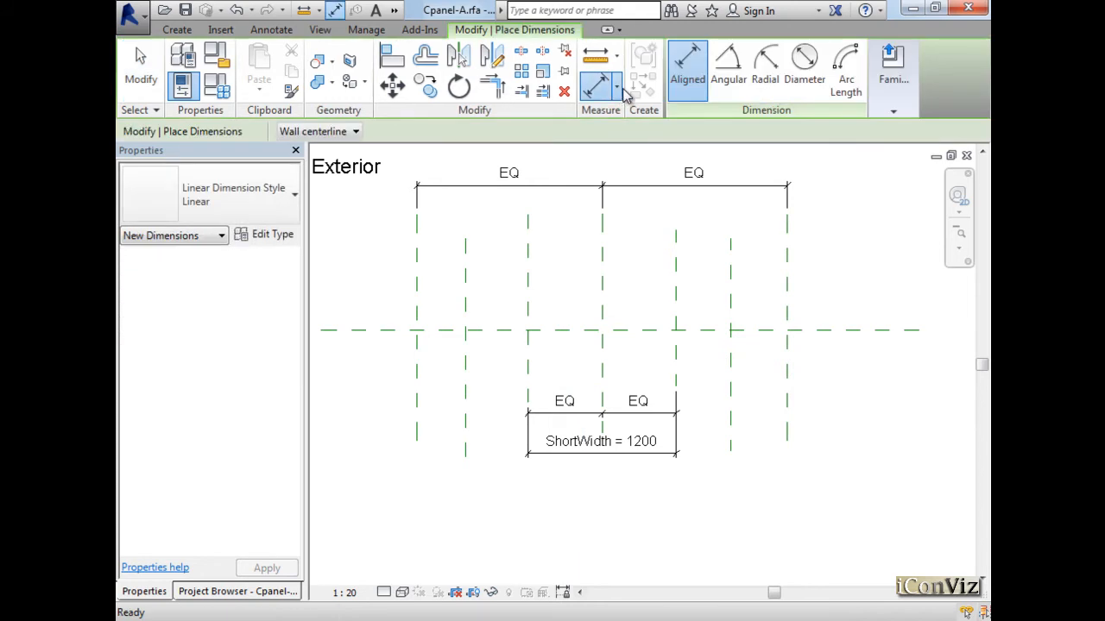
{"action": "left_click", "coordinate": [465, 276]}
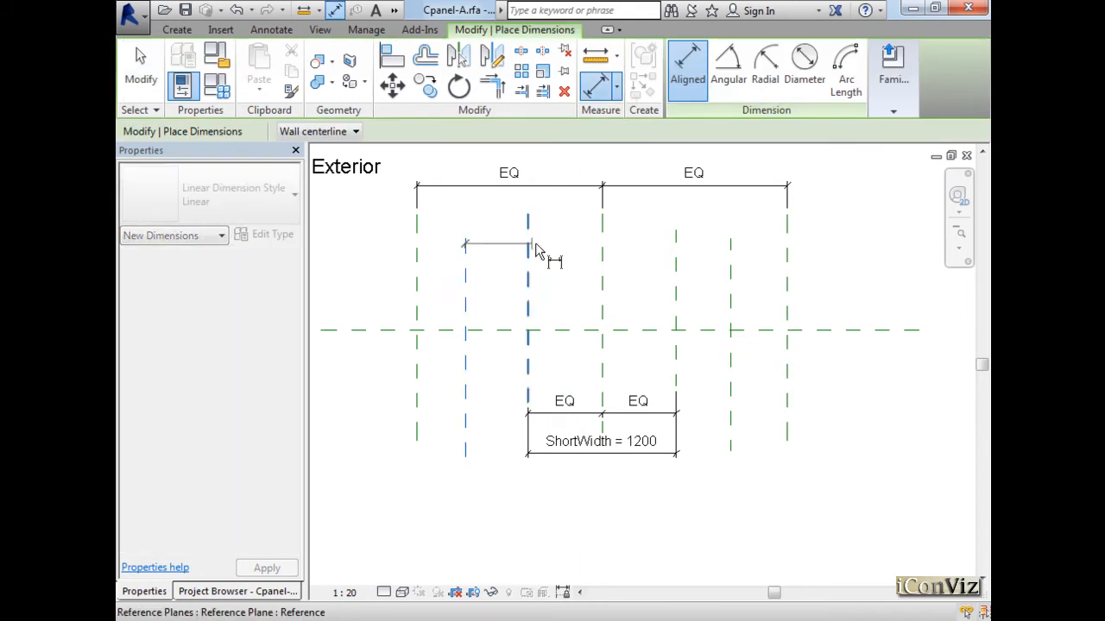
{"action": "left_click", "coordinate": [609, 287]}
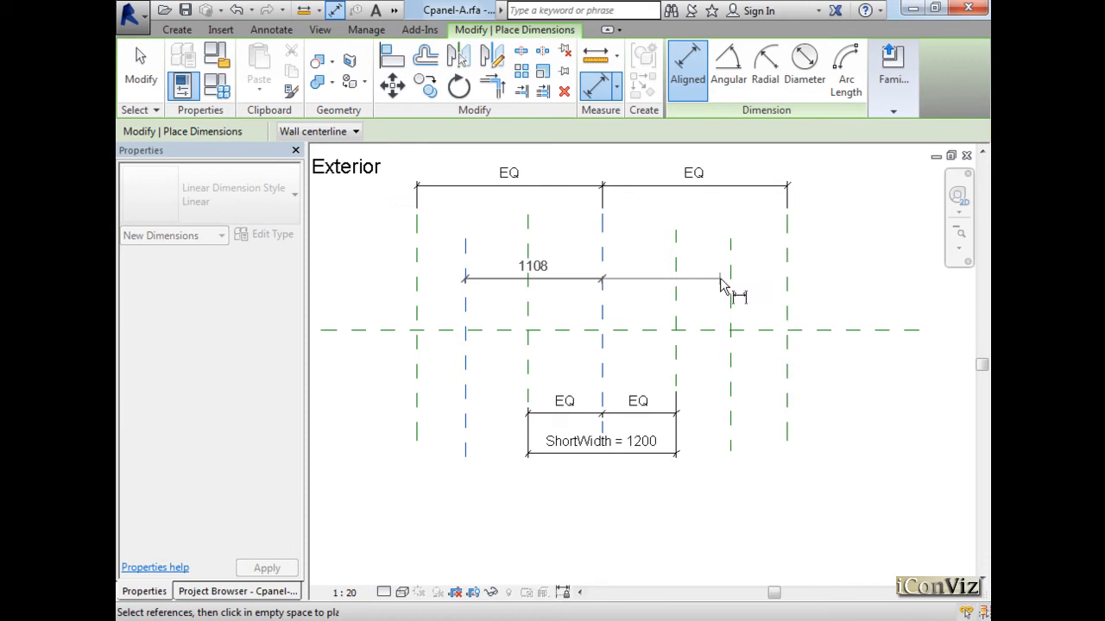
{"action": "left_click", "coordinate": [730, 290]}
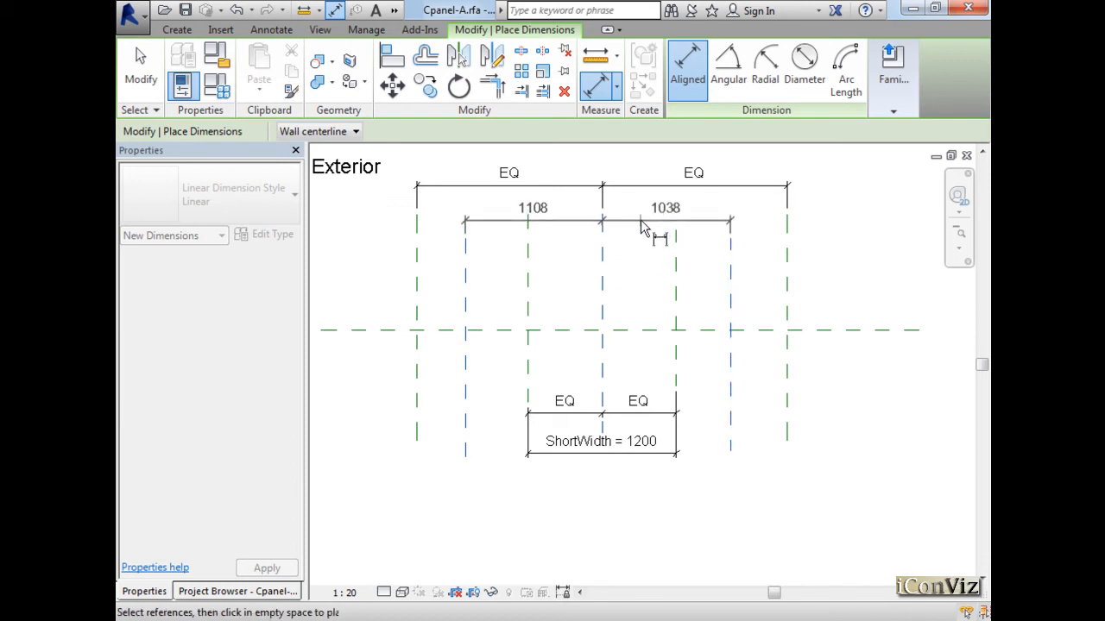
{"action": "left_click", "coordinate": [646, 228]}
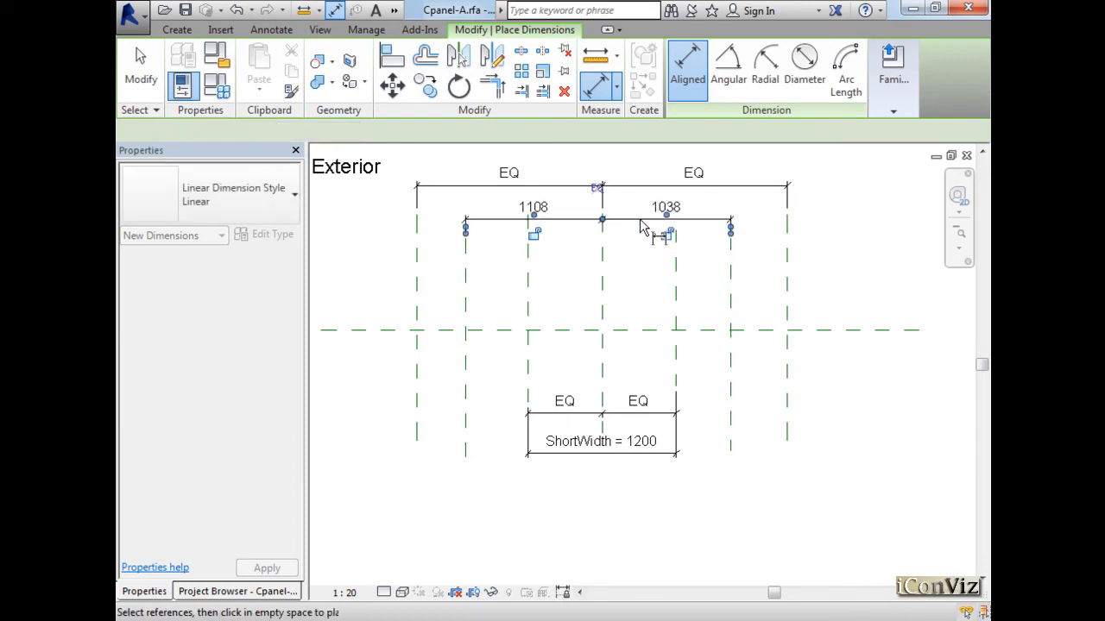
{"action": "left_click", "coordinate": [601, 189]}
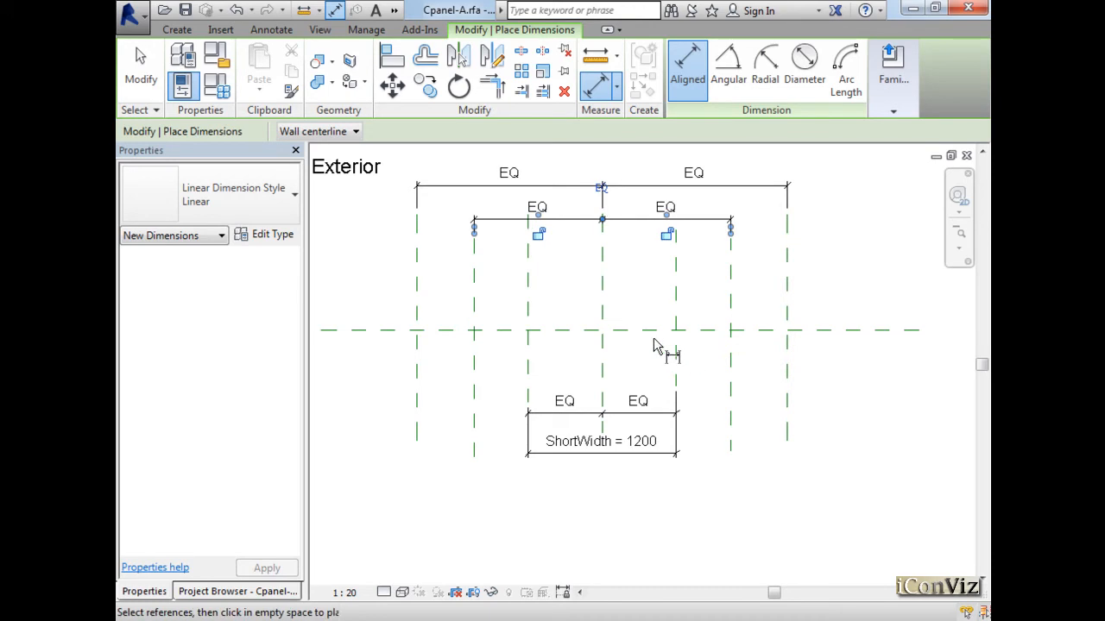
- Add an overall aligned dimension between the two new reference planes, below their equalised dimension
{"action": "left_click", "coordinate": [476, 282]}
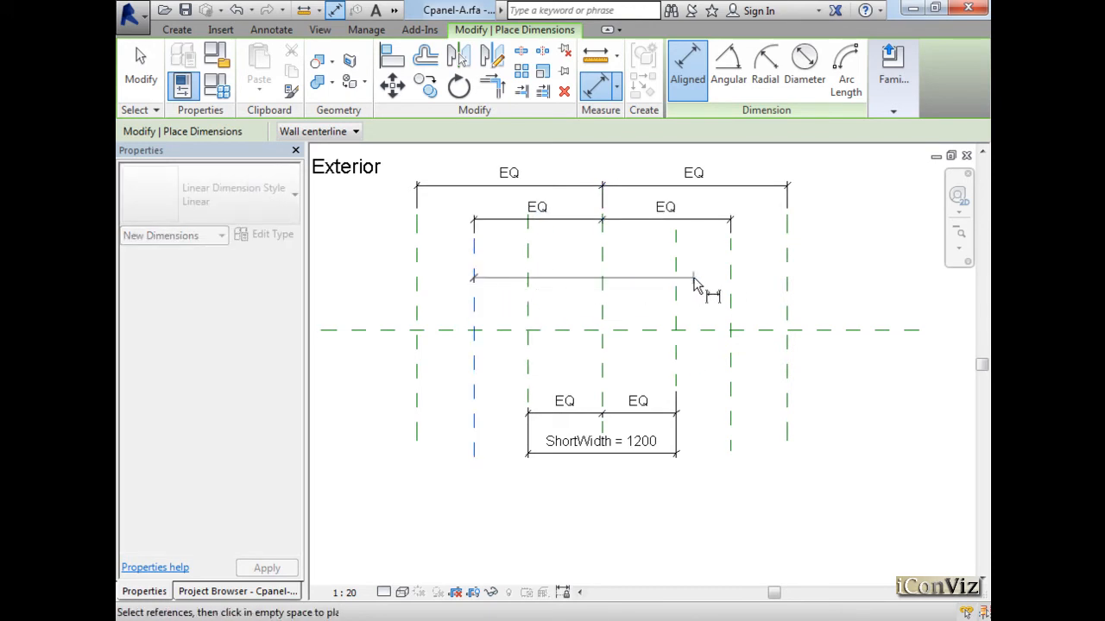
{"action": "left_click", "coordinate": [731, 285]}
{"action": "left_click", "coordinate": [648, 261]}
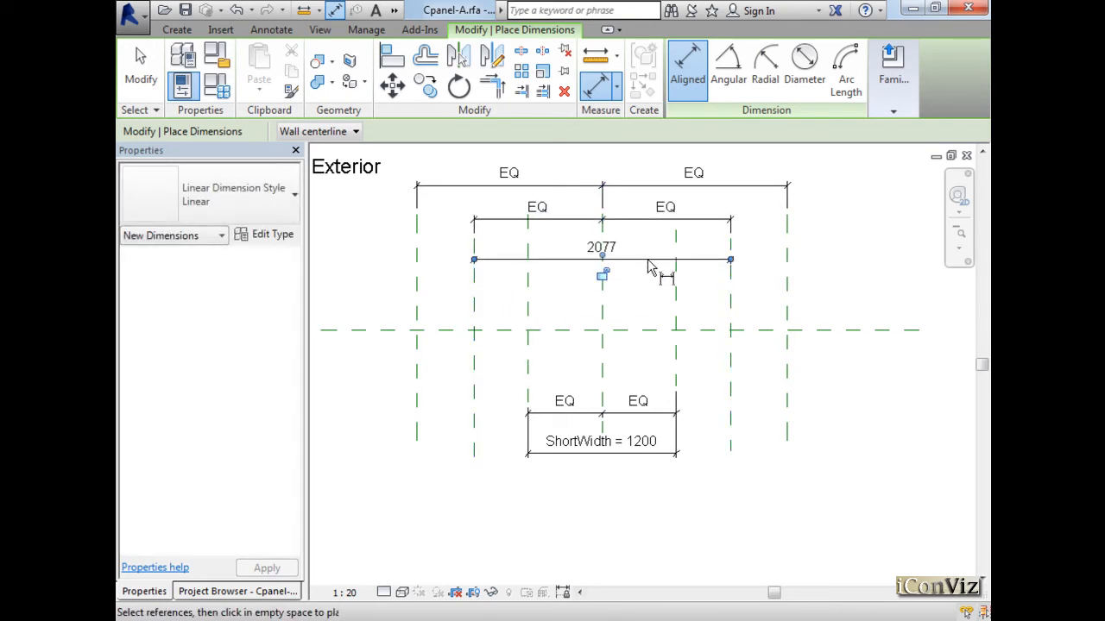
{"action": "key", "text": "Escape"}
{"action": "key", "text": "Escape"}
- Label the new overall dimension with a type-based family parameter named LongLength, grouped under Dimensions
{"action": "left_click", "coordinate": [647, 259]}
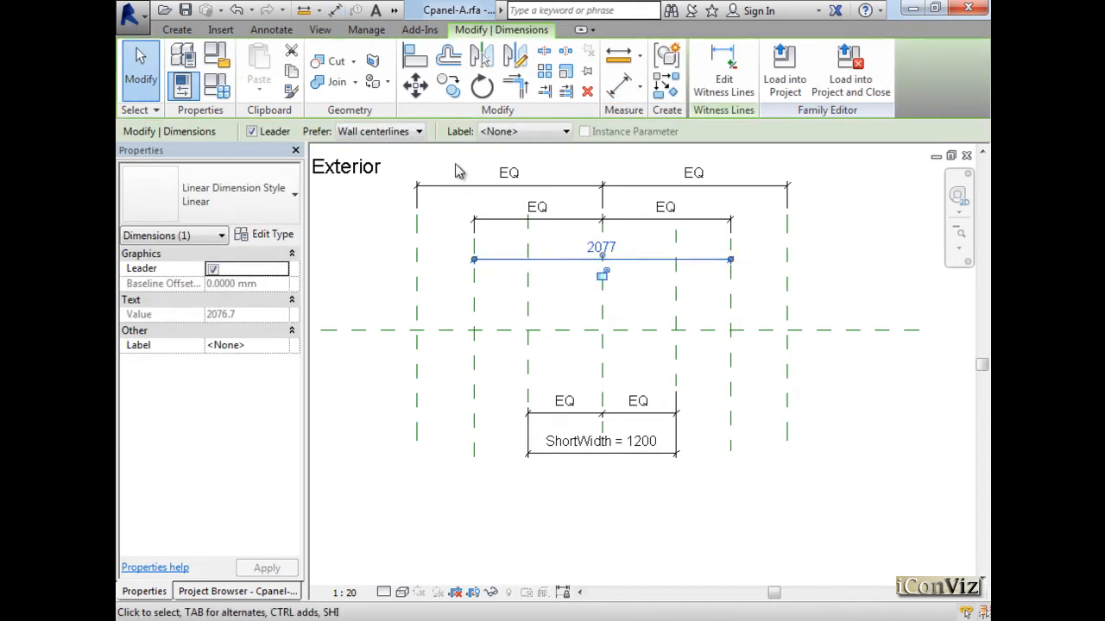
{"action": "left_click", "coordinate": [508, 131]}
{"action": "left_click", "coordinate": [513, 158]}
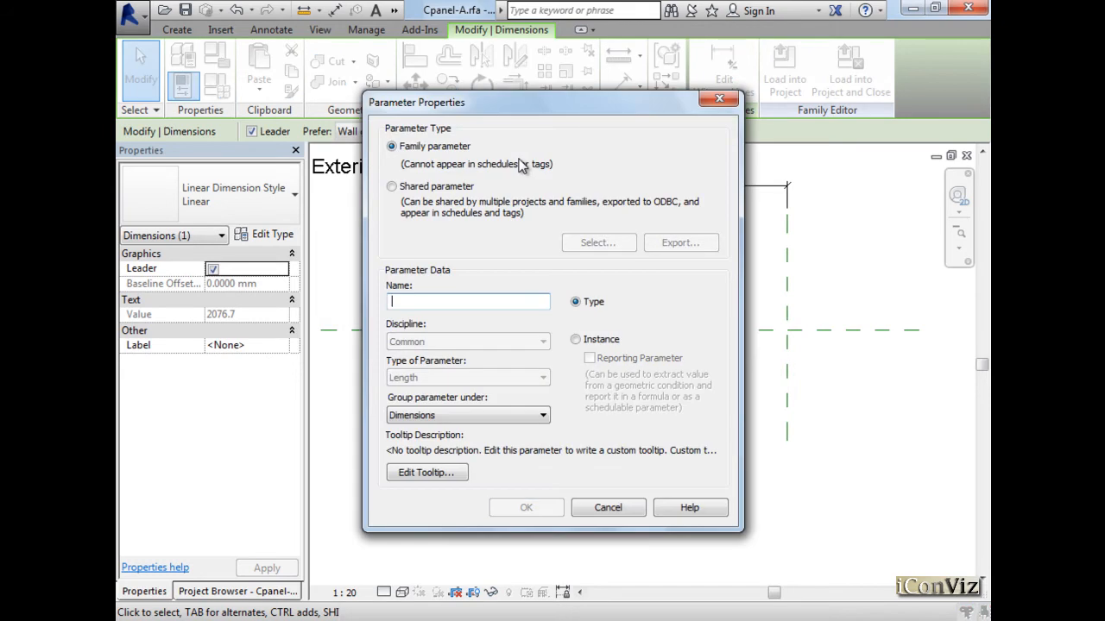
{"action": "type", "text": "LongLe"}
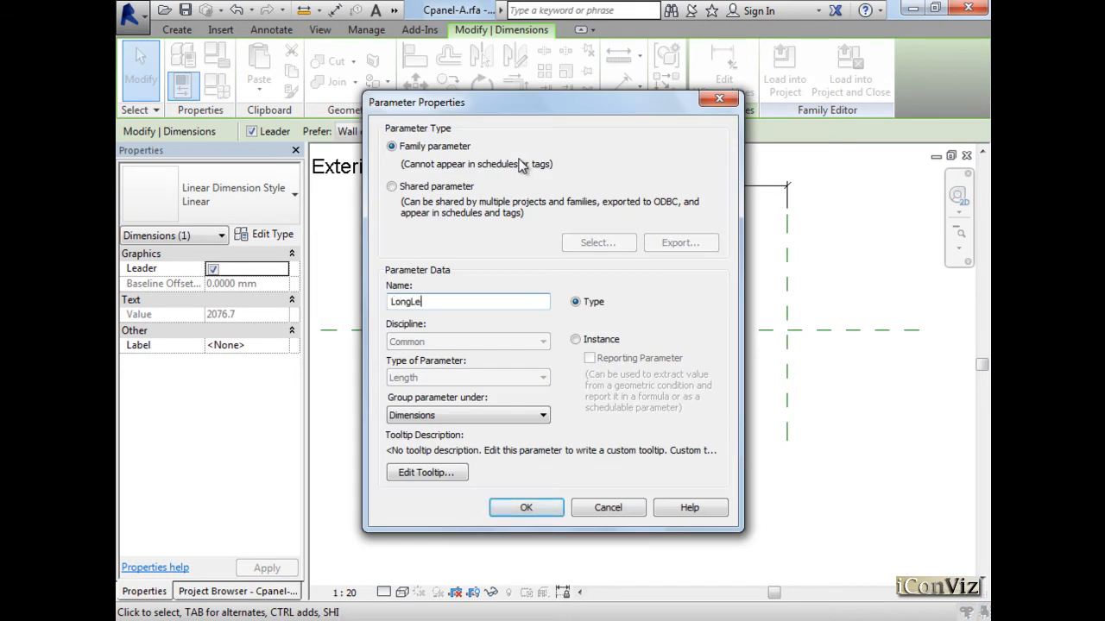
{"action": "type", "text": "ngth"}
{"action": "left_click", "coordinate": [534, 510]}
{"action": "left_click", "coordinate": [760, 480]}
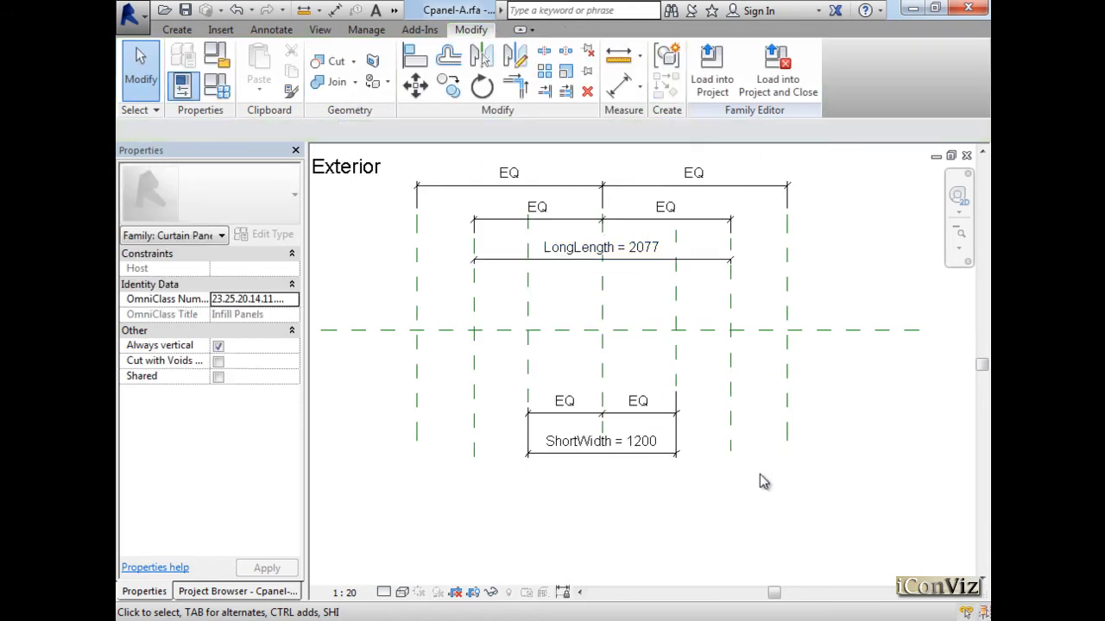
- Close the Left elevation and 3D views, then tile and fit the Ref. Level floor plan and Exterior elevation
{"action": "key", "text": "w"}
{"action": "key", "text": "t"}
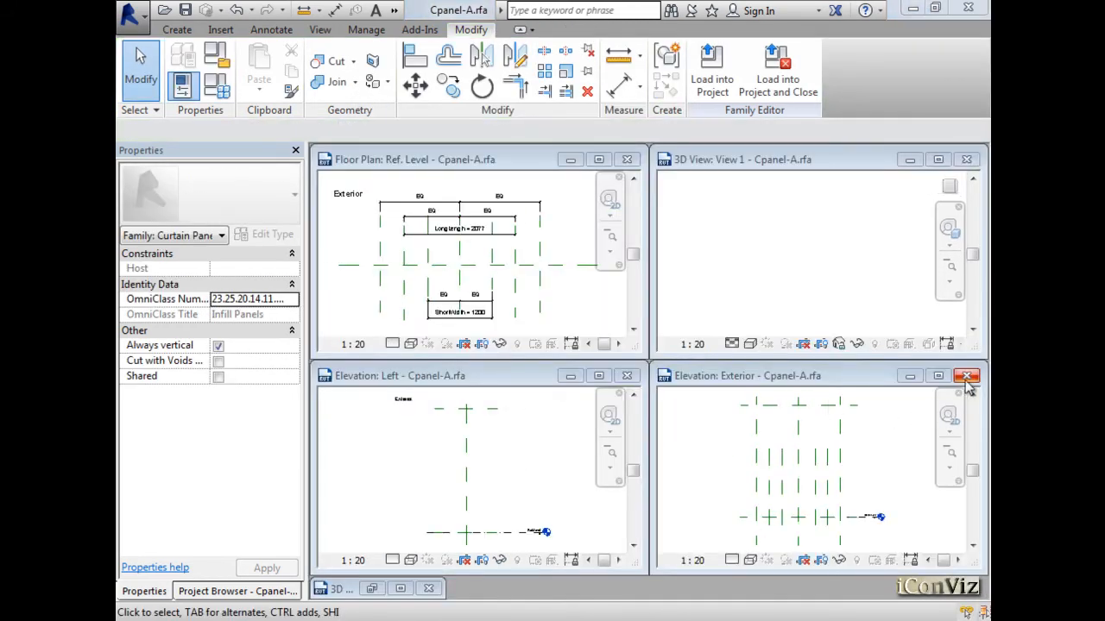
{"action": "left_click", "coordinate": [630, 379]}
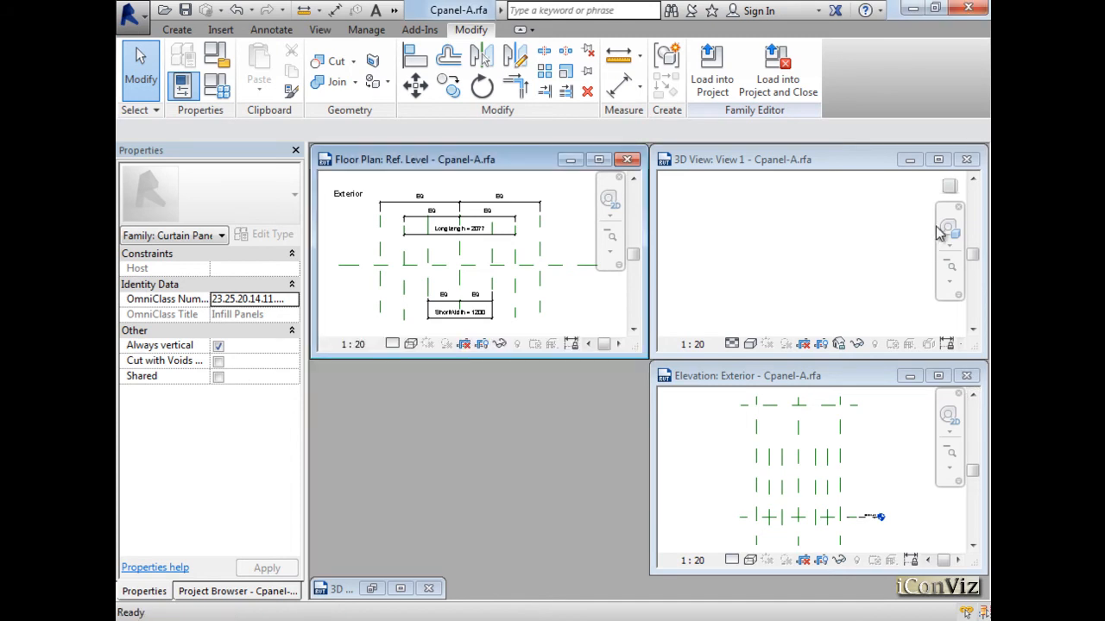
{"action": "left_click", "coordinate": [967, 160]}
{"action": "key", "text": "w"}
{"action": "key", "text": "t"}
{"action": "key", "text": "z"}
{"action": "key", "text": "a"}
{"action": "left_click", "coordinate": [746, 318]}
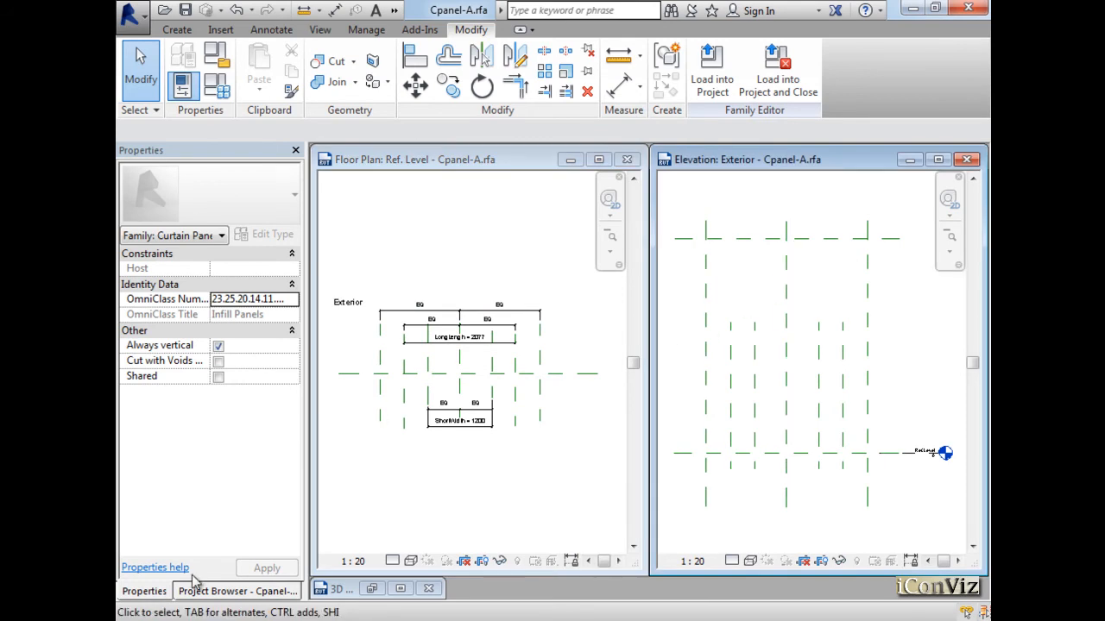
- Open the Interior elevation and tile it with the Exterior elevation and the floor plan
{"action": "left_click", "coordinate": [250, 592]}
{"action": "double_click", "coordinate": [185, 324]}
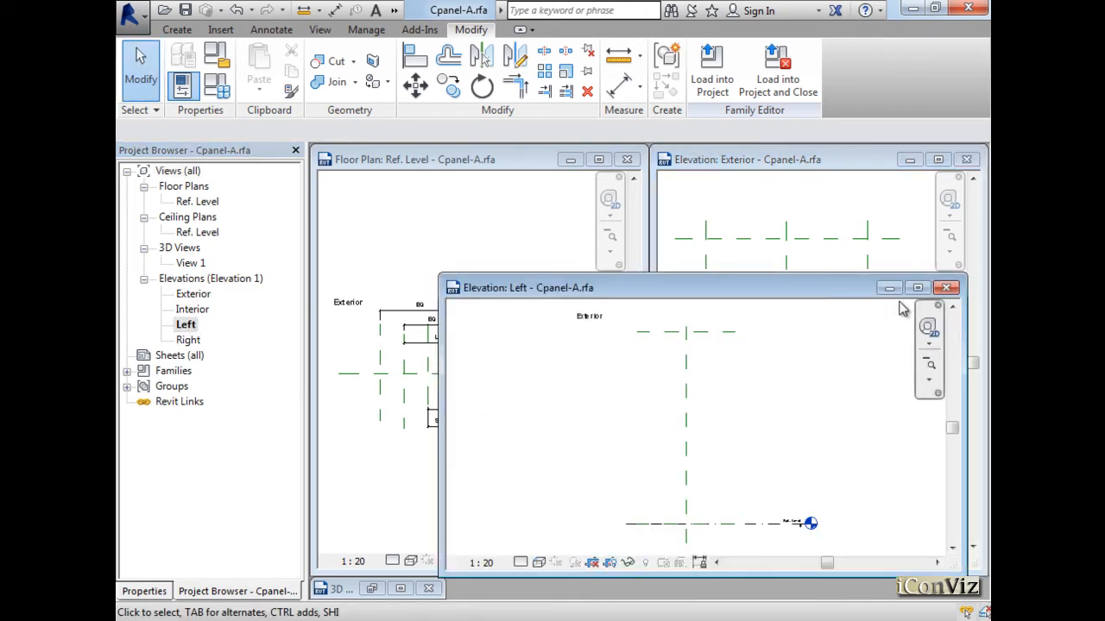
{"action": "left_click", "coordinate": [946, 287]}
{"action": "double_click", "coordinate": [202, 313]}
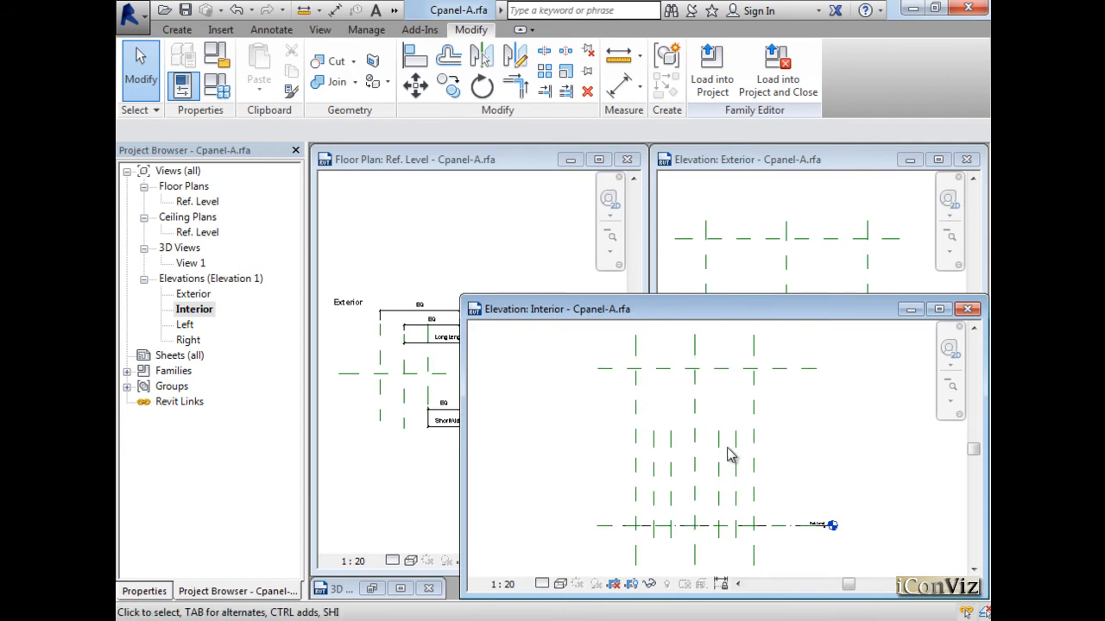
{"action": "key", "text": "w"}
{"action": "key", "text": "t"}
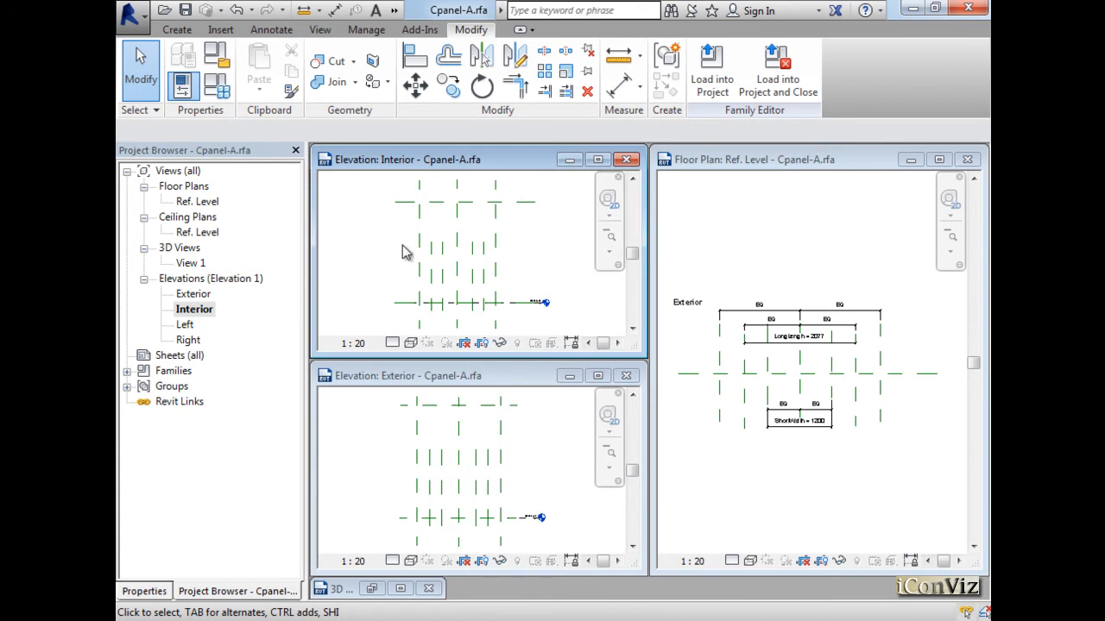
- Set ShortWidth to 1000 mm in the family types and apply it
{"action": "left_click", "coordinate": [217, 86]}
{"action": "left_click_drag", "start_coordinate": [440, 33], "coordinate": [789, 58]}
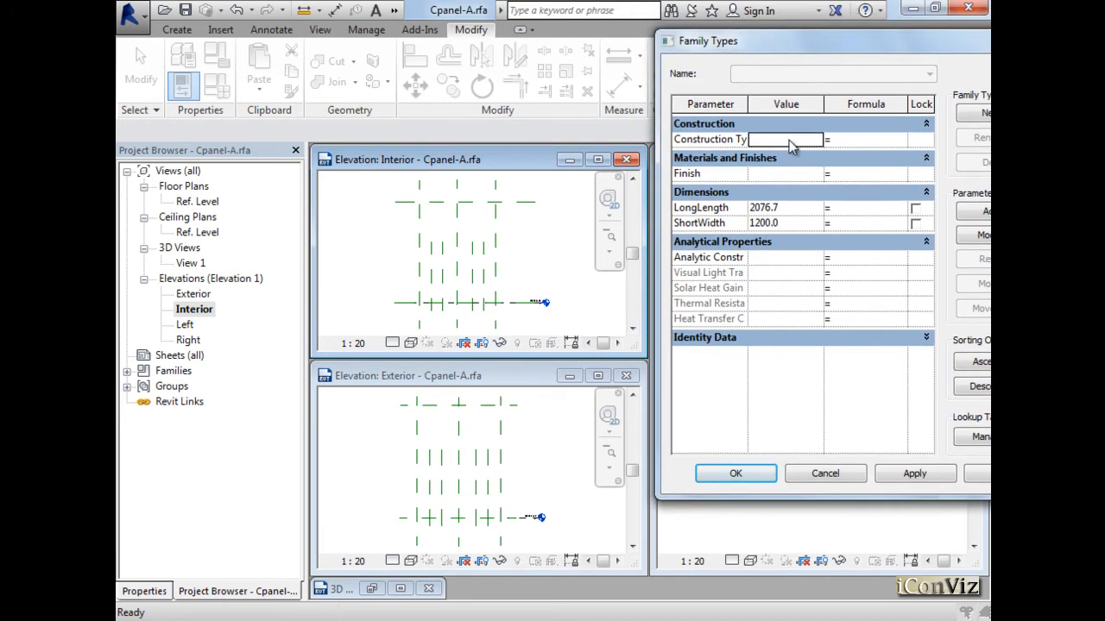
{"action": "left_click", "coordinate": [795, 223]}
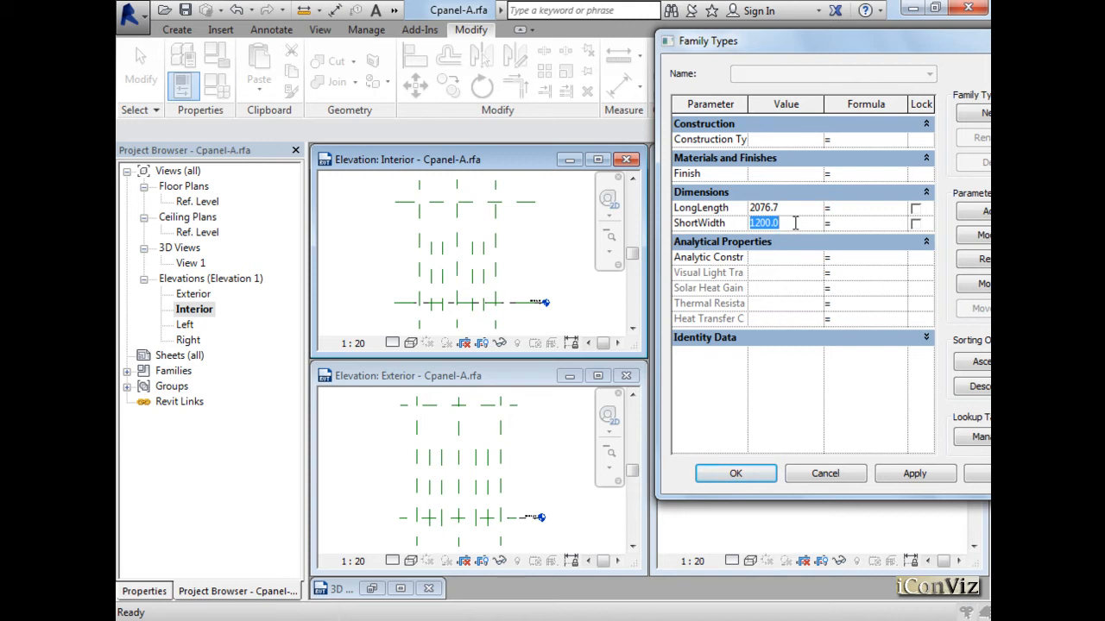
{"action": "type", "text": "1000"}
{"action": "left_click", "coordinate": [937, 476]}
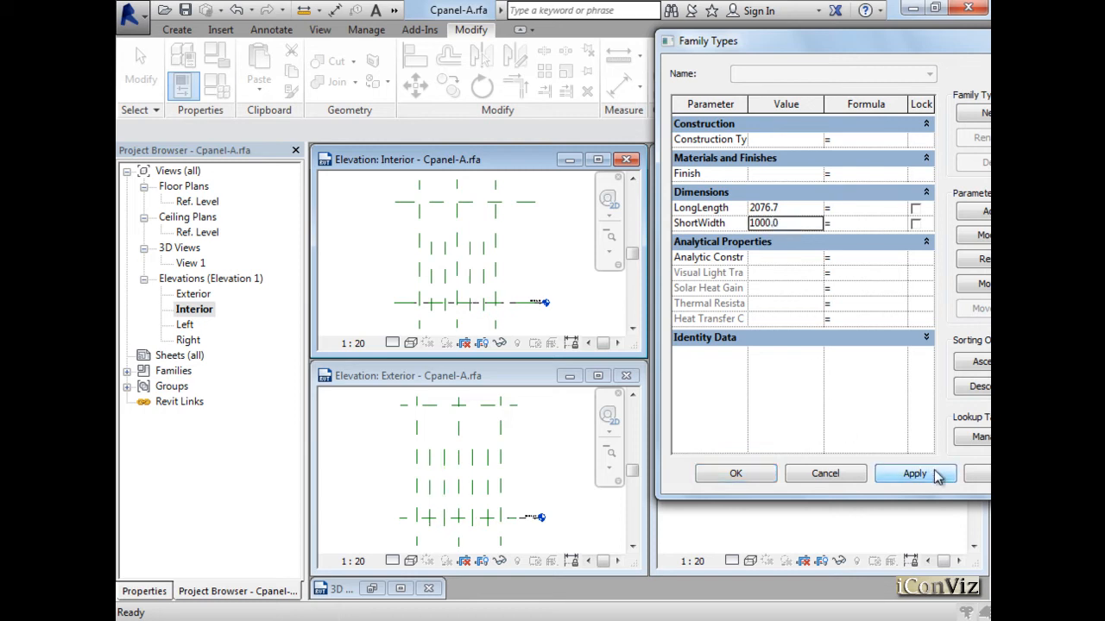
- Set LongLength to 1600 mm in the family types, apply it, and check the planes in the floor plan
{"action": "left_click", "coordinate": [804, 207]}
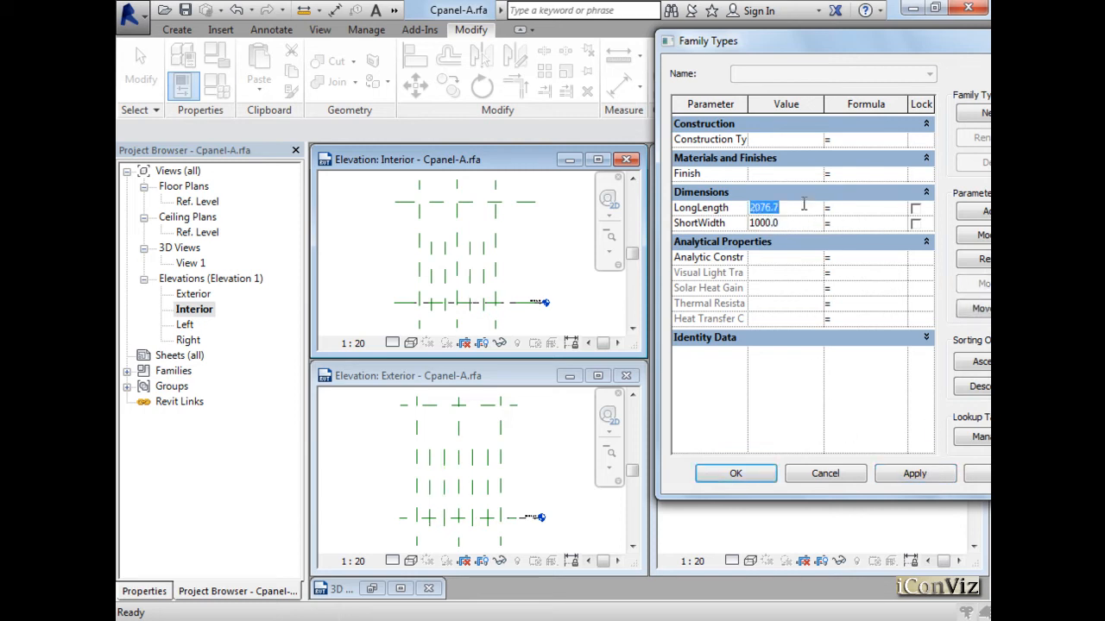
{"action": "type", "text": "1600"}
{"action": "left_click", "coordinate": [914, 473]}
{"action": "left_click_drag", "start_coordinate": [803, 42], "coordinate": [302, 77]}
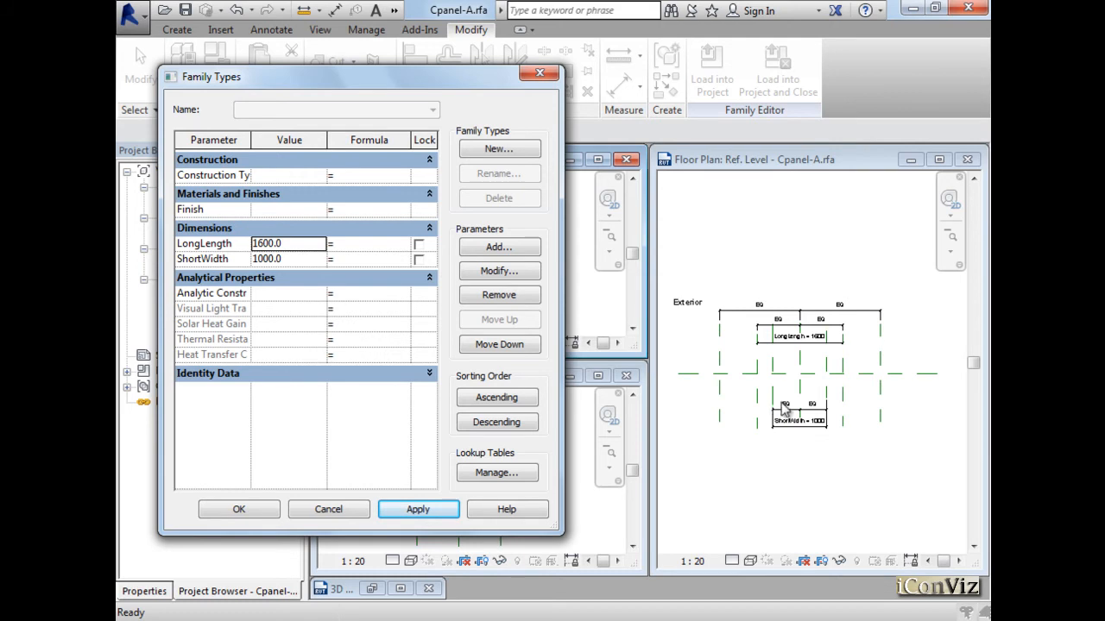
{"action": "left_click_drag", "start_coordinate": [415, 80], "coordinate": [758, 54]}
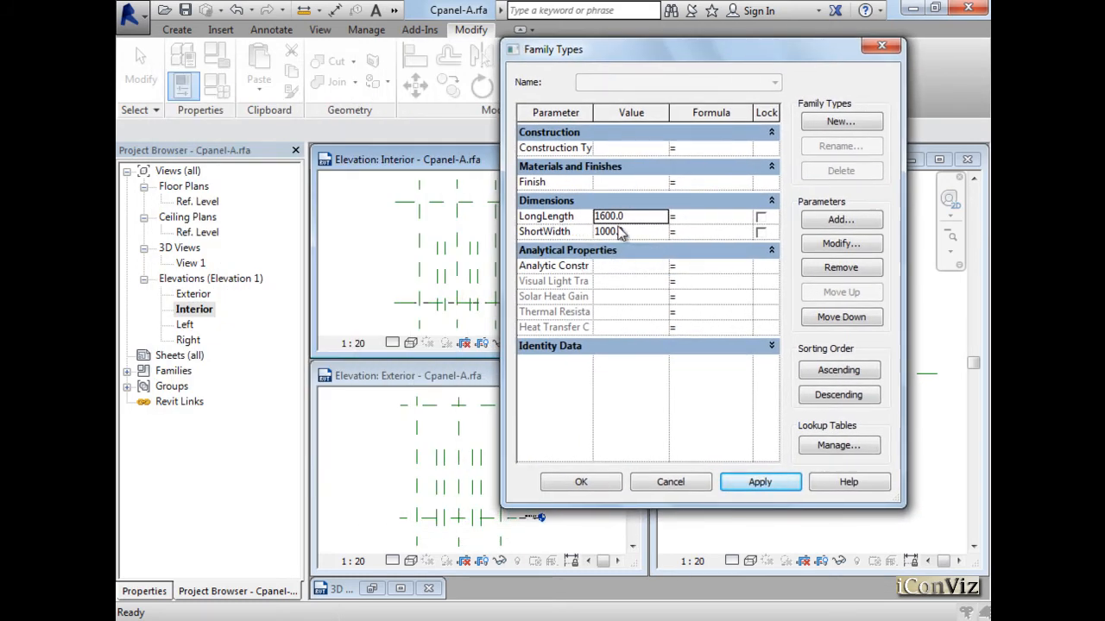
- Rename the ShortWidth parameter to ShortLength in the family types
{"action": "left_click", "coordinate": [564, 231]}
{"action": "left_click_drag", "start_coordinate": [577, 231], "coordinate": [517, 231]}
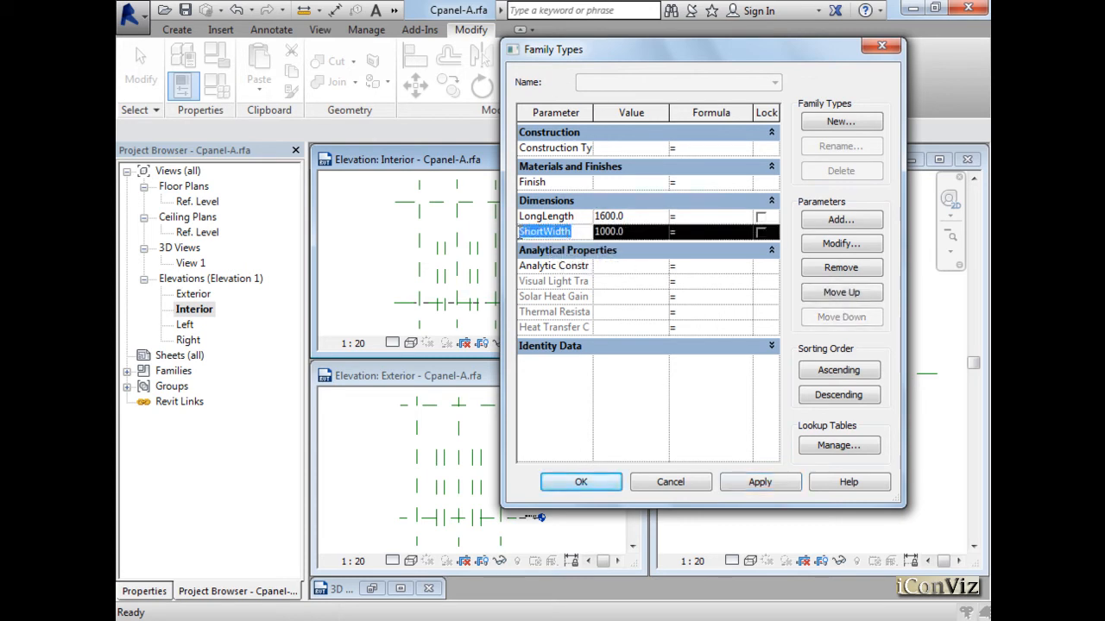
{"action": "left_click", "coordinate": [839, 244]}
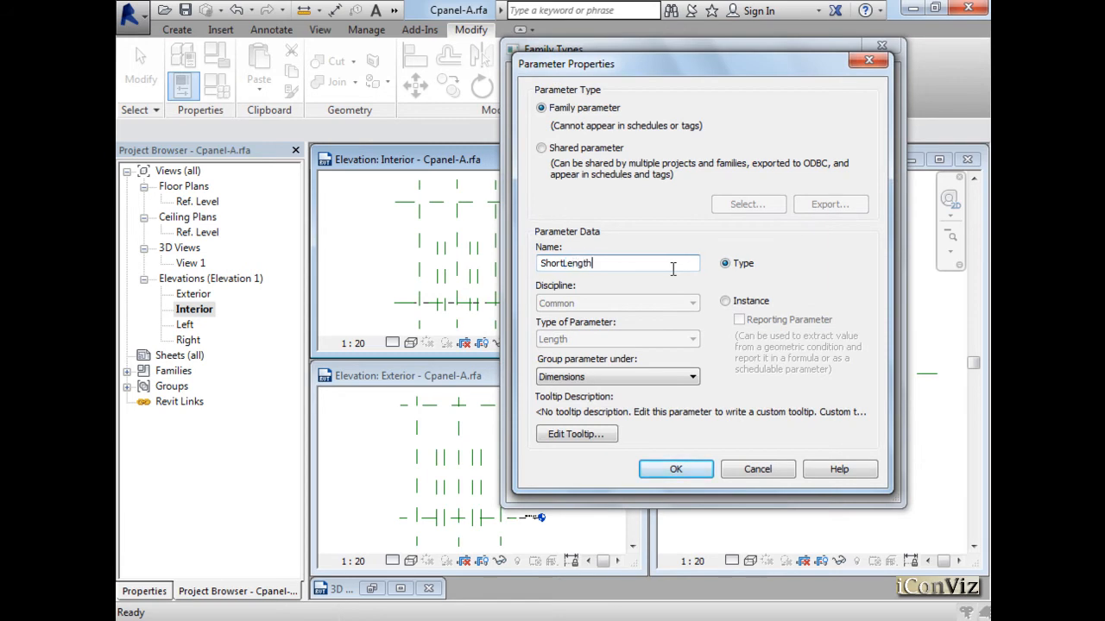
{"action": "left_click", "coordinate": [676, 470]}
- Check the LongLength and ShortLength parameters and accept the family types without adding a new parameter
{"action": "left_click", "coordinate": [566, 217]}
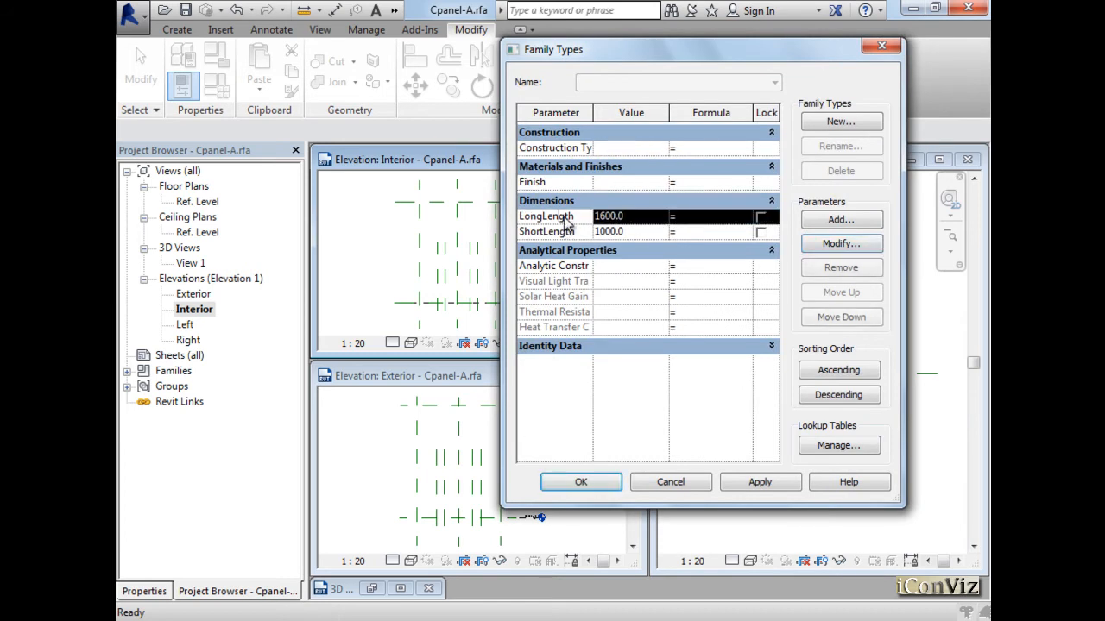
{"action": "left_click", "coordinate": [566, 231]}
{"action": "left_click", "coordinate": [568, 217]}
{"action": "left_click", "coordinate": [587, 231]}
{"action": "left_click", "coordinate": [824, 222]}
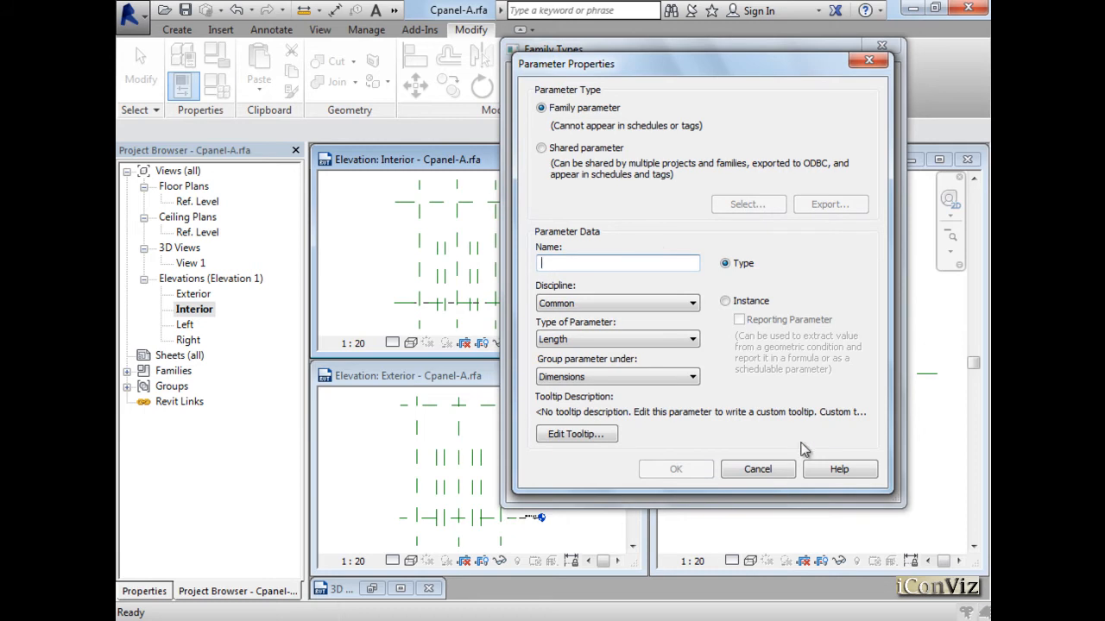
{"action": "left_click", "coordinate": [777, 471]}
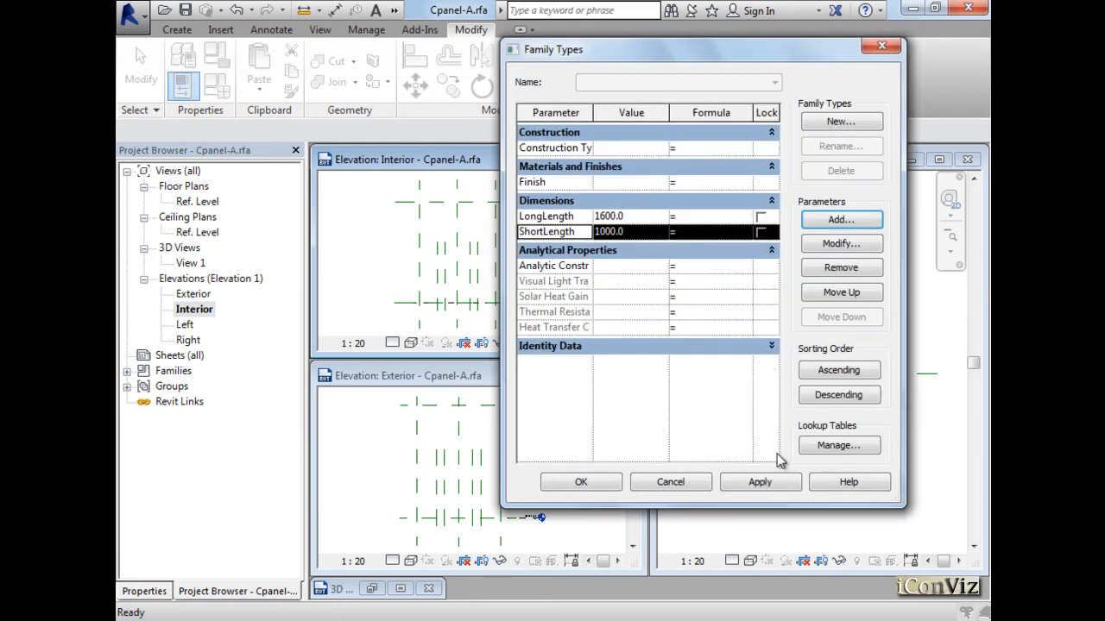
{"action": "left_click", "coordinate": [596, 487]}
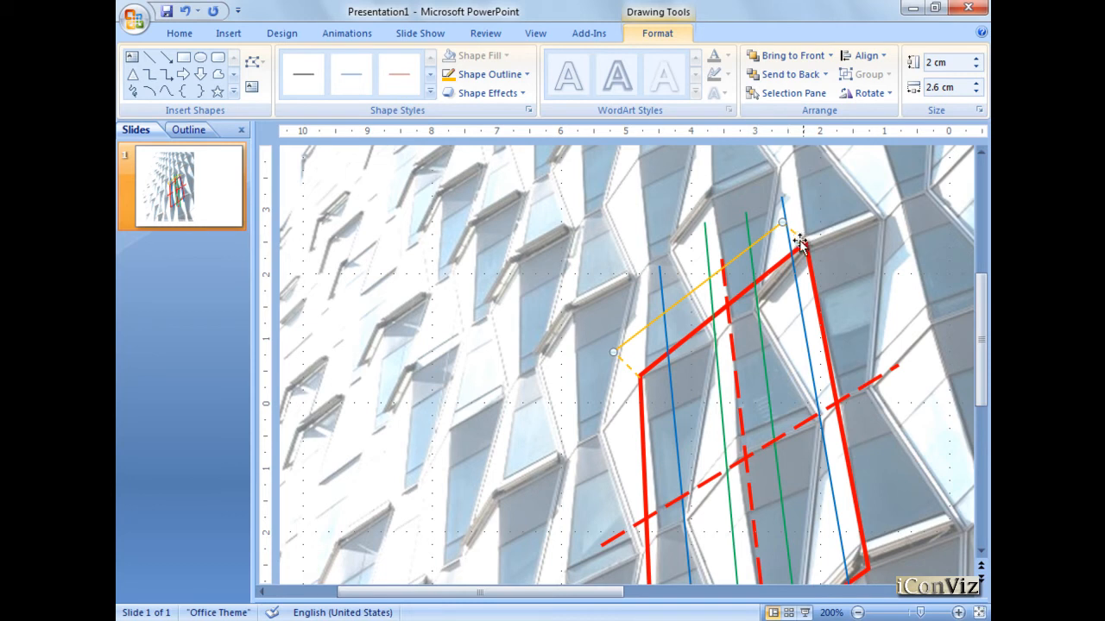
{"action": "left_click", "coordinate": [149, 57]}
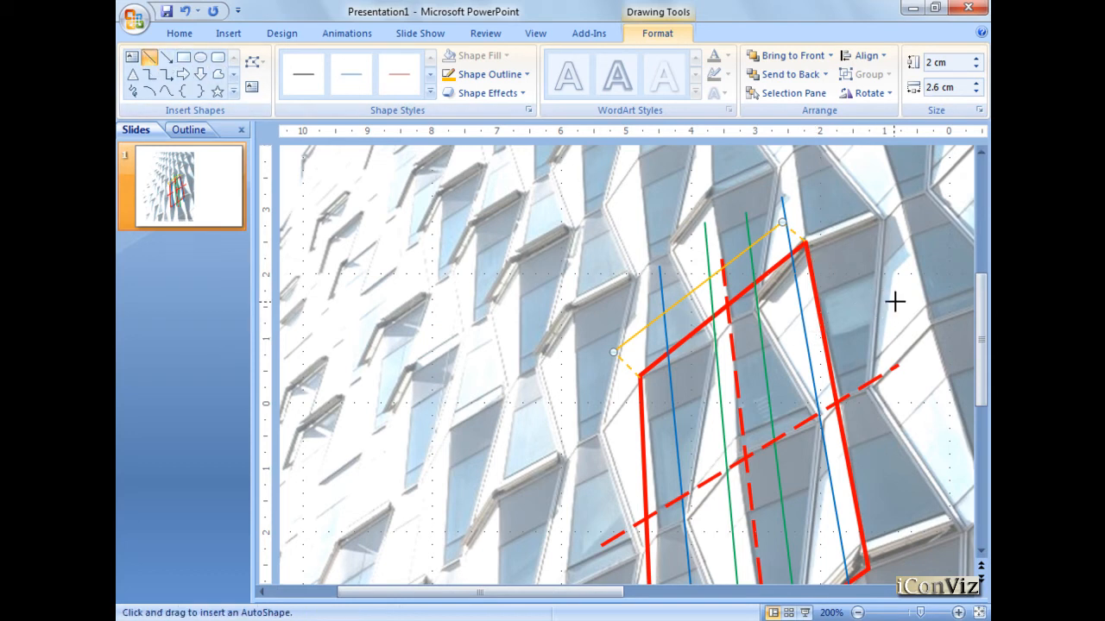
{"action": "left_click", "coordinate": [896, 302]}
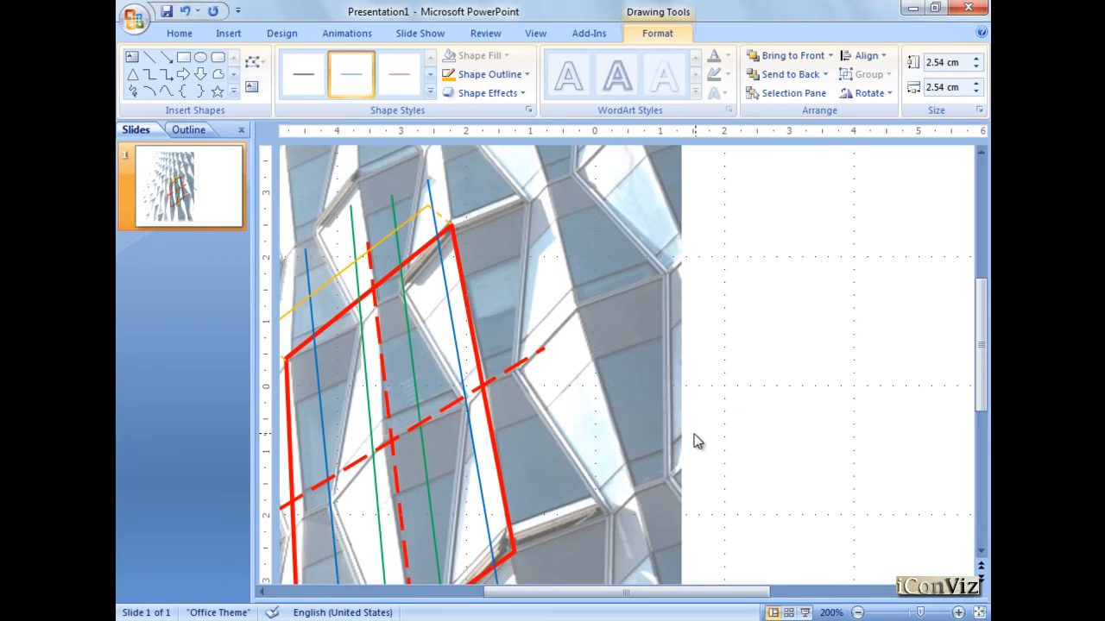
{"action": "key", "text": "Delete"}
- In PowerPoint, draw a straight line across the traced module, roughly parallel to and above the dashed red cross line
{"action": "left_click_drag", "start_coordinate": [645, 592], "coordinate": [547, 593]}
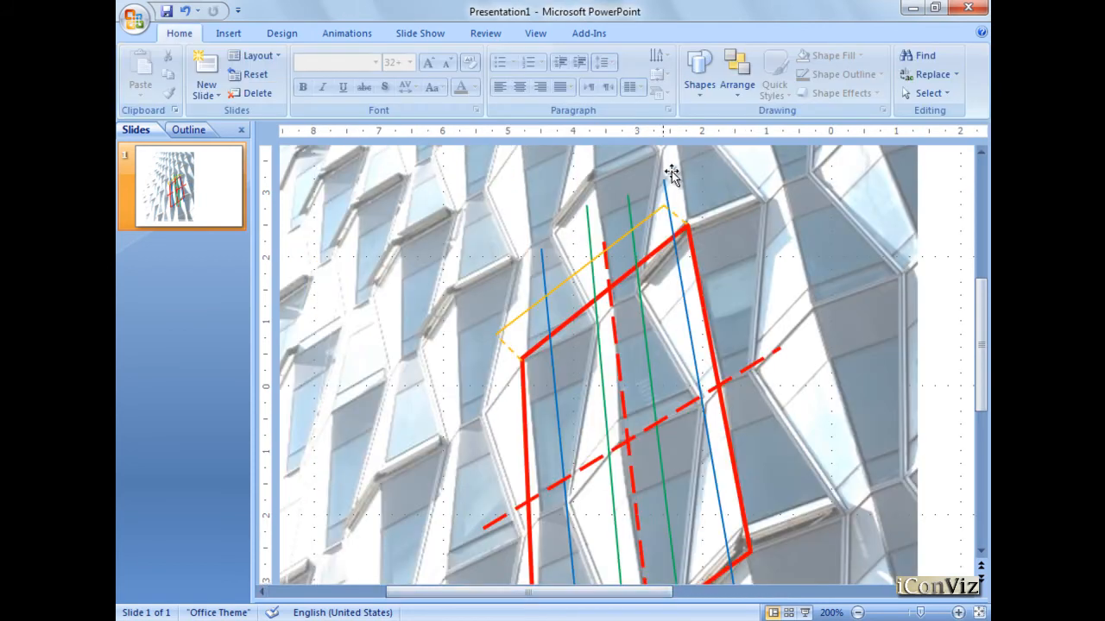
{"action": "left_click", "coordinate": [699, 76]}
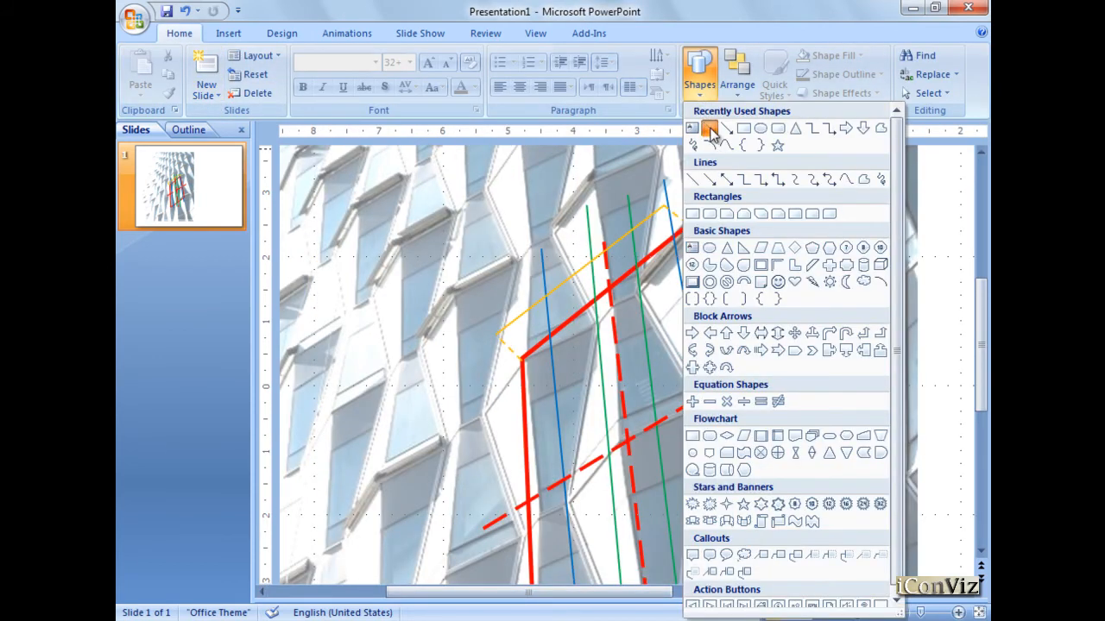
{"action": "left_click", "coordinate": [711, 129]}
{"action": "left_click_drag", "start_coordinate": [768, 295], "coordinate": [424, 475]}
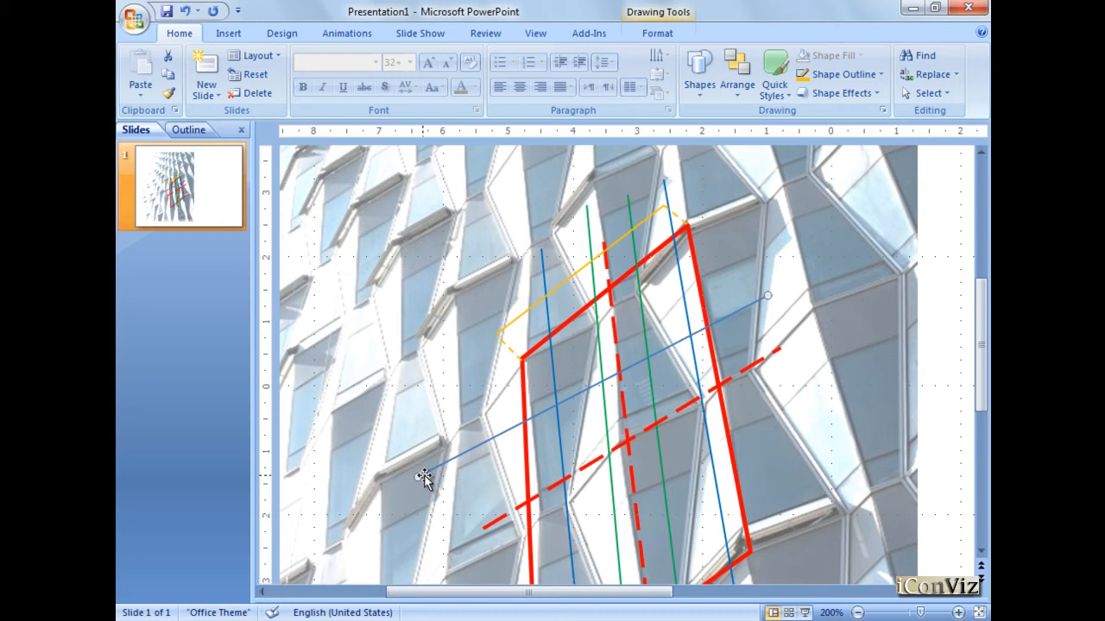
{"action": "left_click", "coordinate": [229, 36]}
{"action": "left_click", "coordinate": [306, 93]}
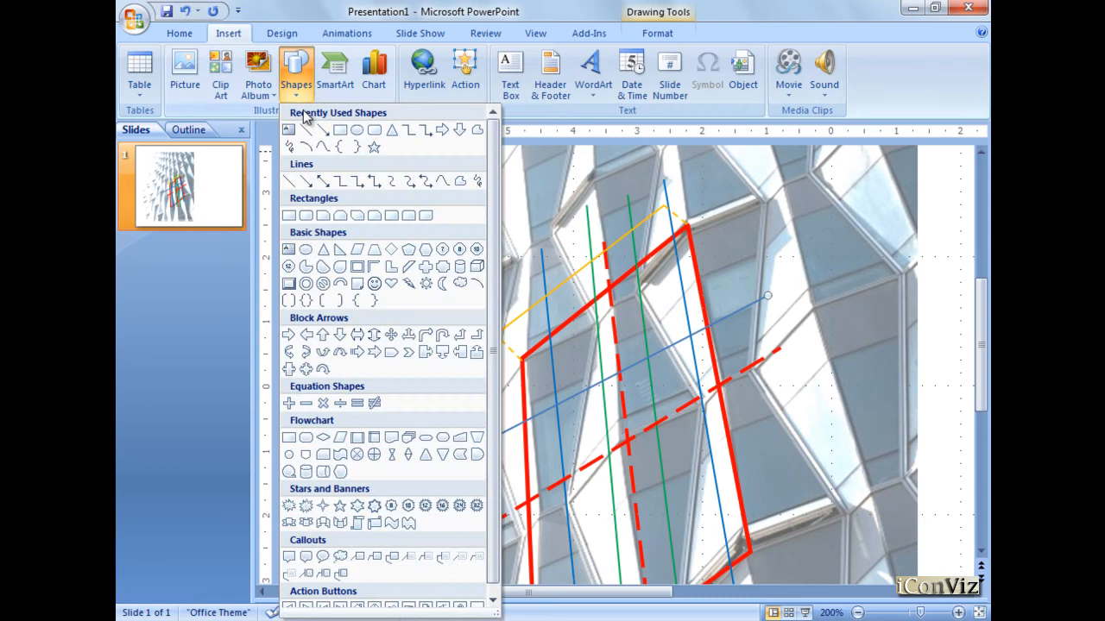
{"action": "left_click", "coordinate": [477, 130]}
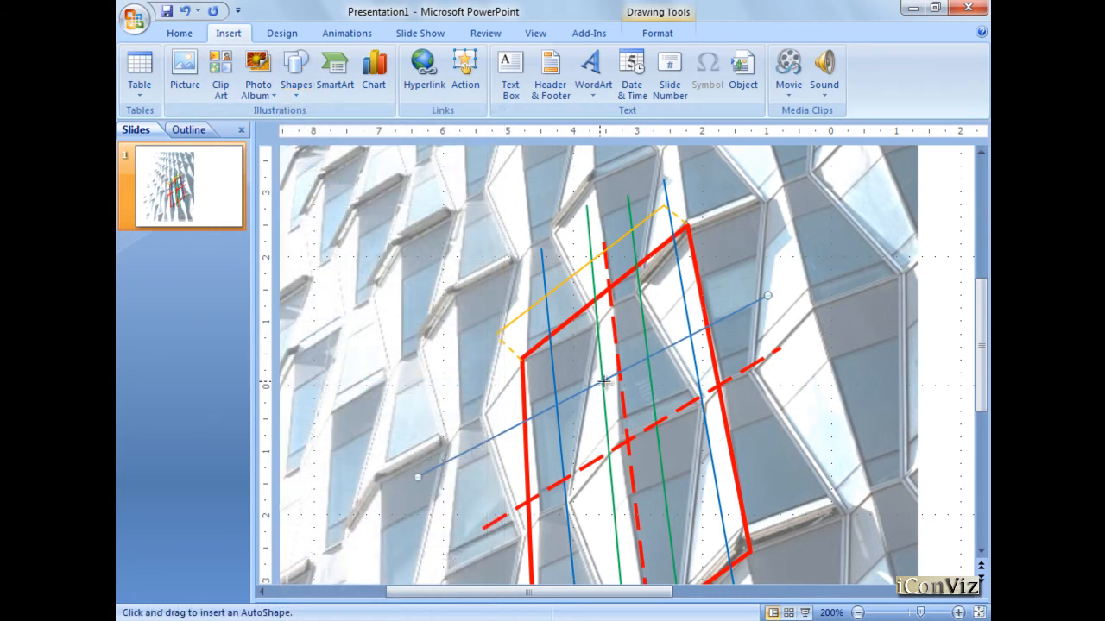
{"action": "left_click", "coordinate": [339, 241]}
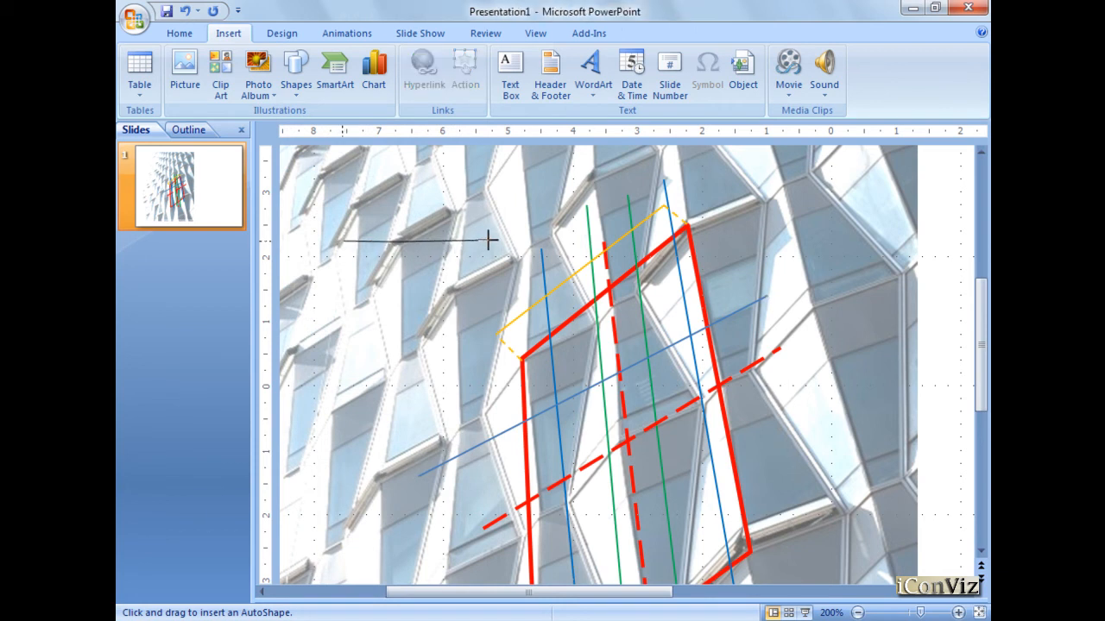
{"action": "double_click", "coordinate": [488, 241]}
{"action": "key", "text": "Escape"}
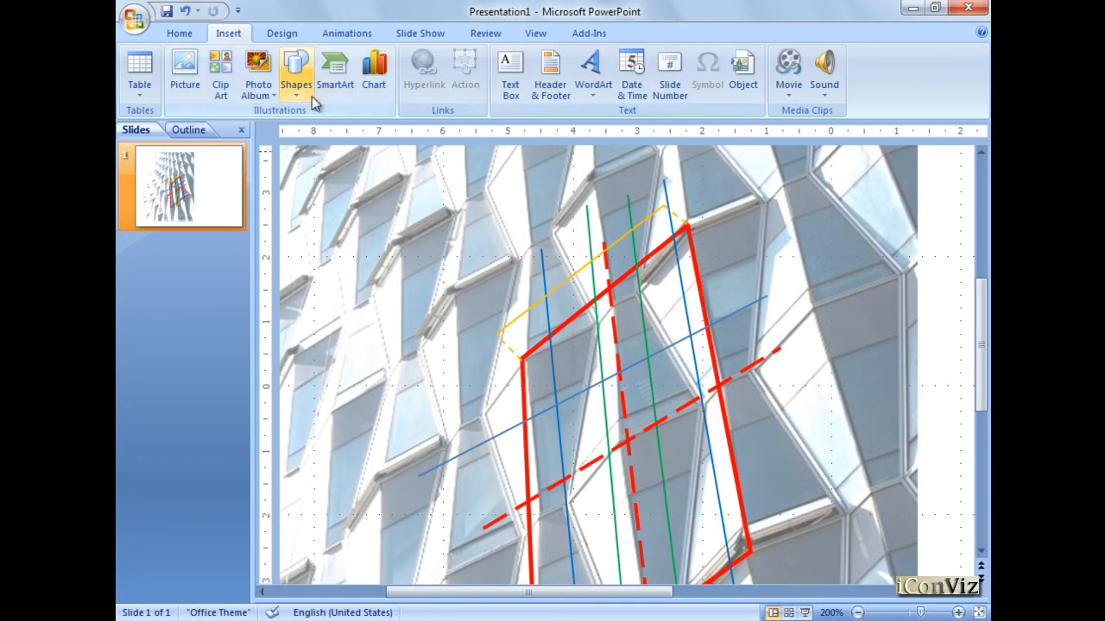
- Draw a closed freeform section profile about 2 cm wide with a flat top and a shallow downward point, beside the traced module
{"action": "left_click", "coordinate": [296, 76]}
{"action": "left_click", "coordinate": [477, 130]}
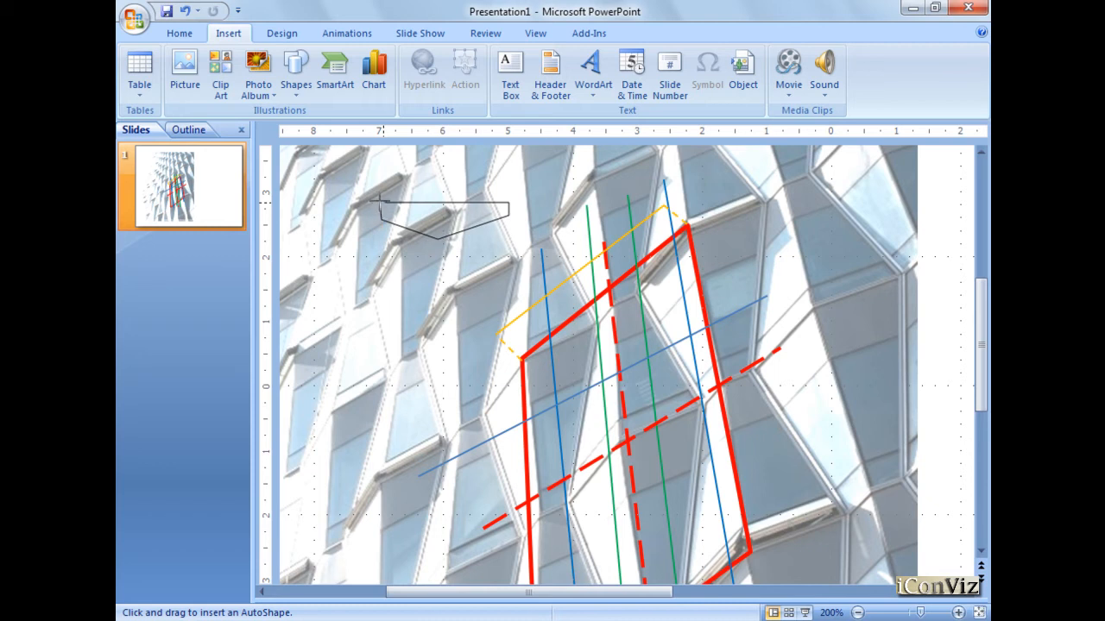
{"action": "left_click", "coordinate": [382, 203]}
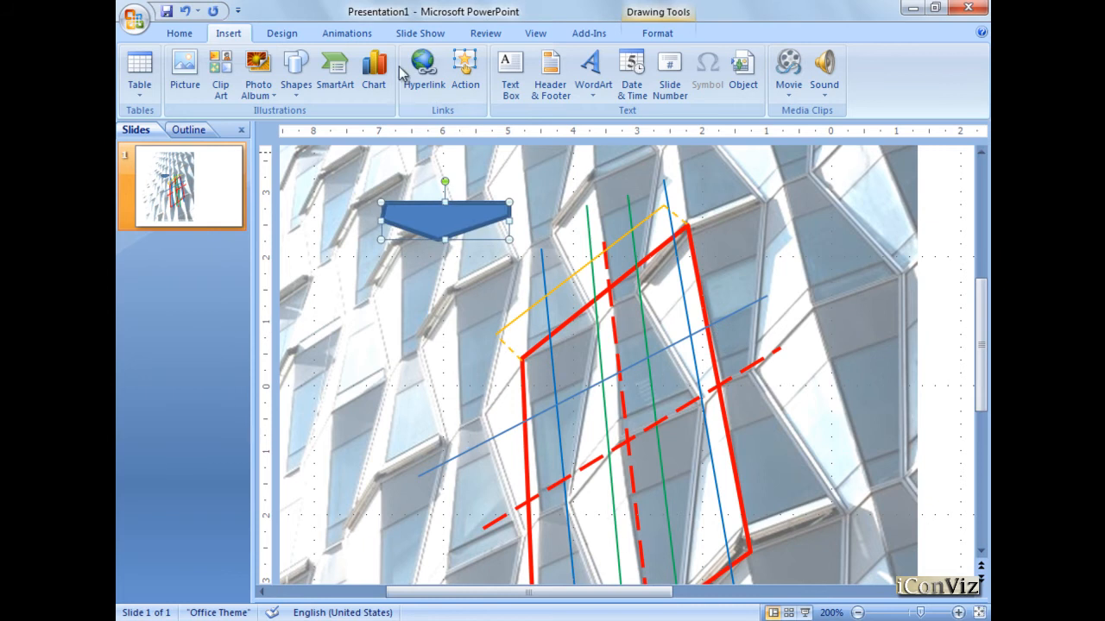
{"action": "left_click", "coordinate": [298, 97]}
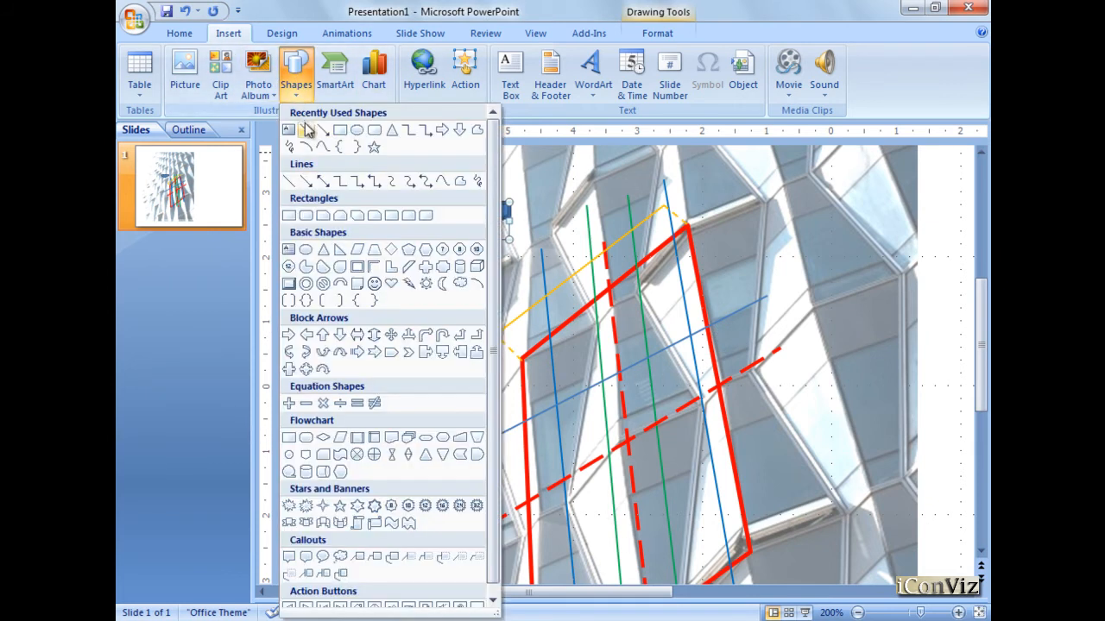
{"action": "left_click", "coordinate": [341, 132]}
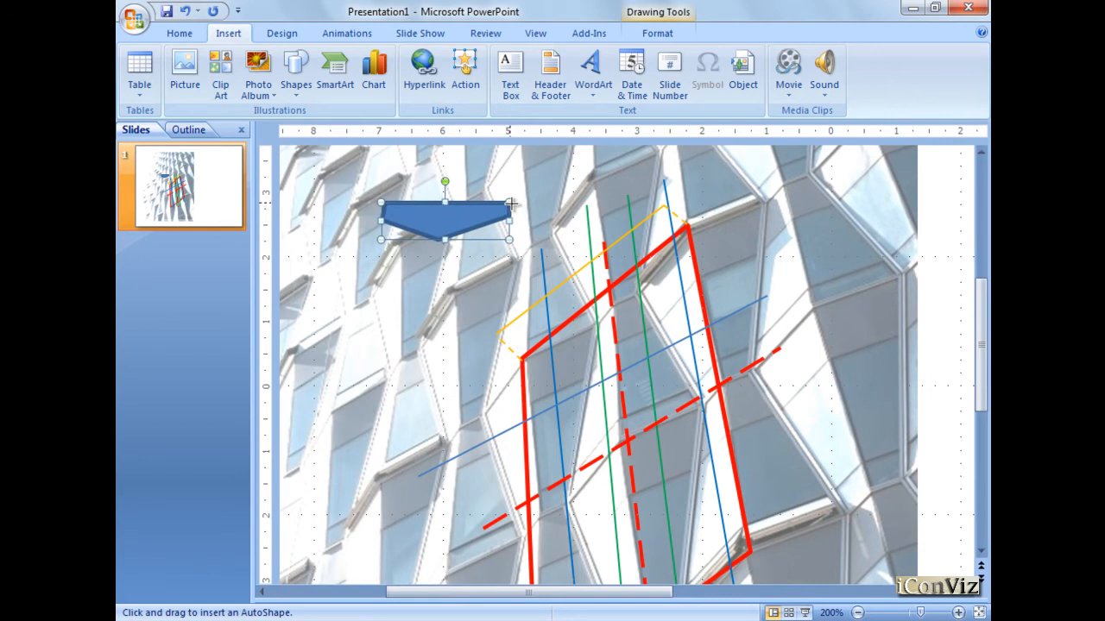
{"action": "left_click", "coordinate": [296, 91]}
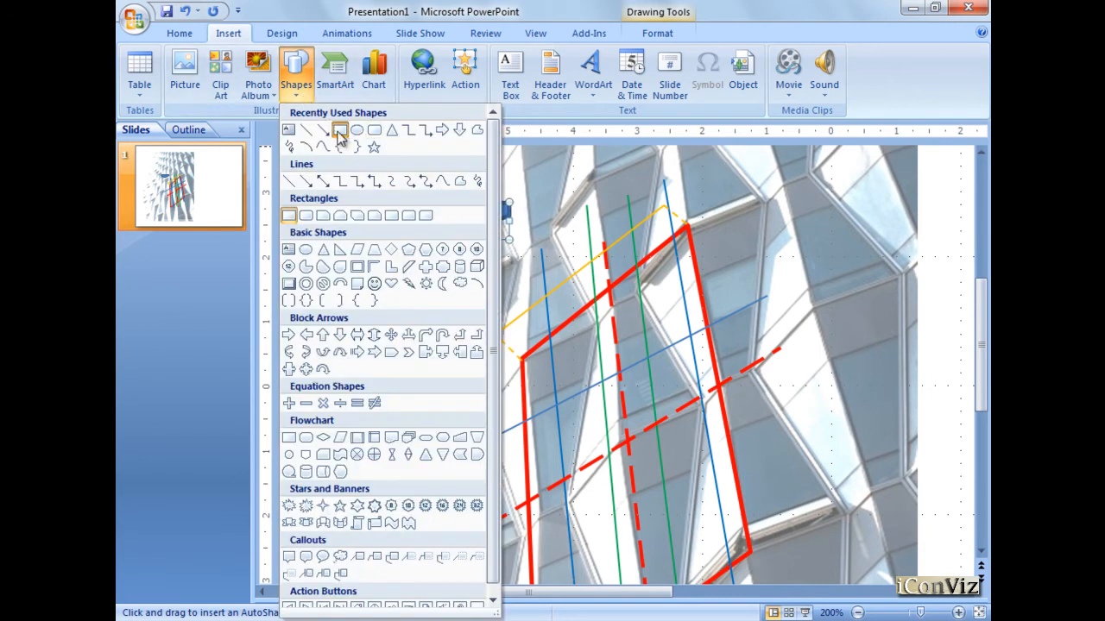
{"action": "left_click", "coordinate": [340, 133]}
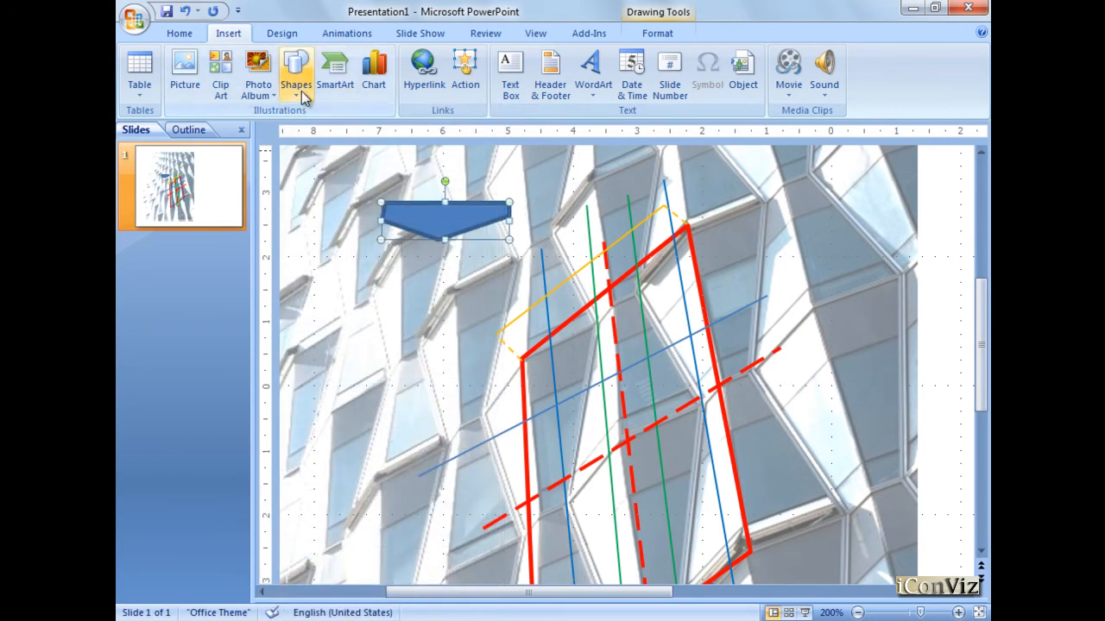
- Draw a thin rectangle on each side of the pointed section profile and select the three shapes to check the assembled section
{"action": "left_click", "coordinate": [306, 101]}
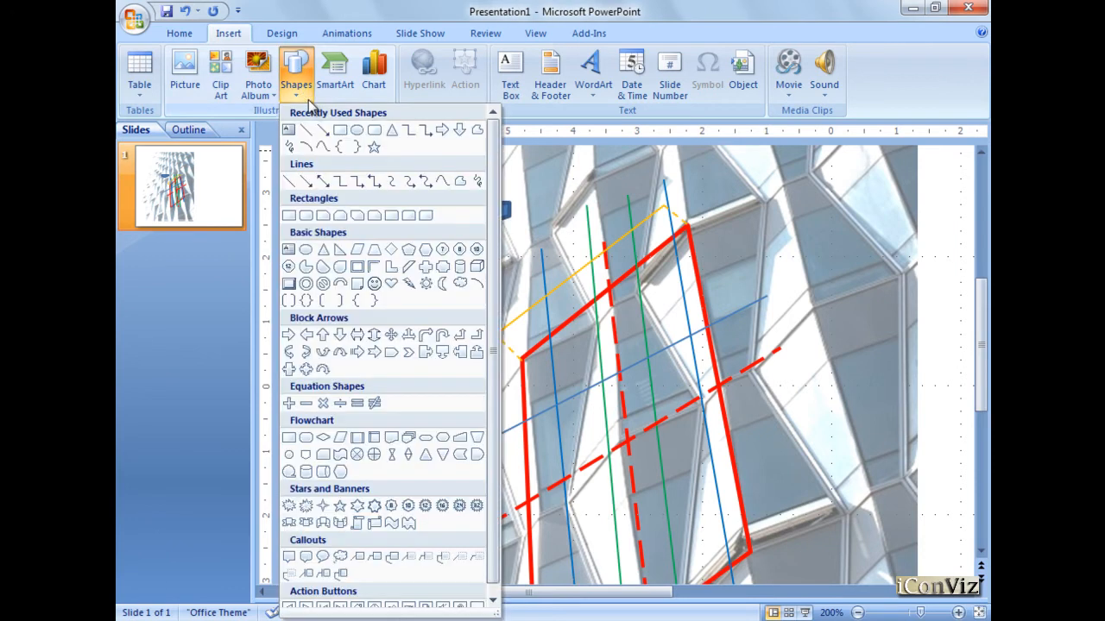
{"action": "left_click", "coordinate": [340, 130]}
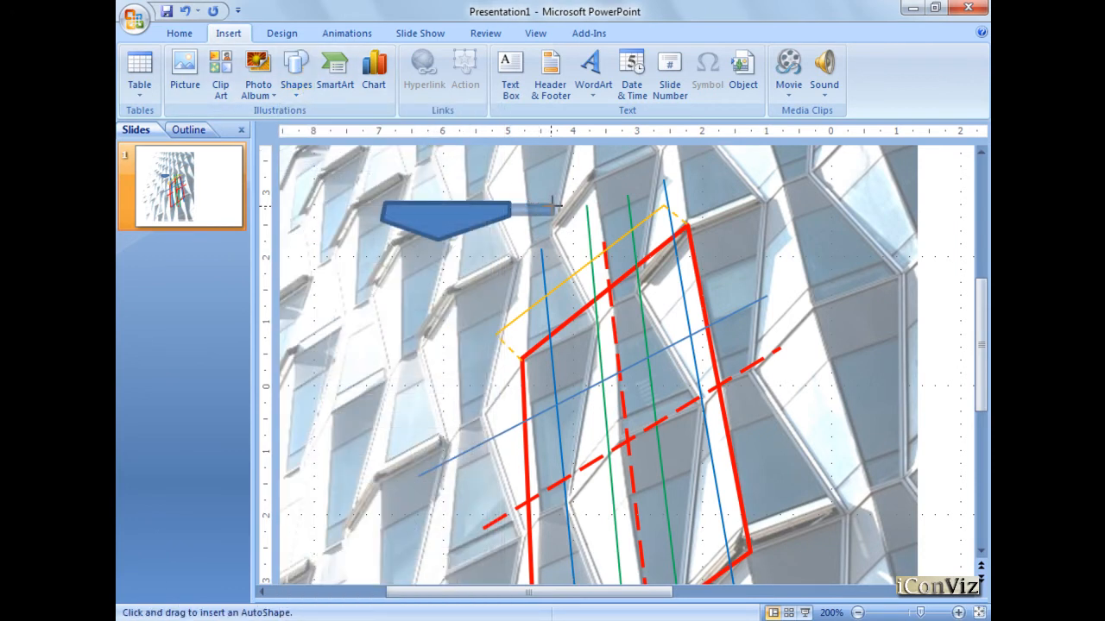
{"action": "left_click_drag", "start_coordinate": [551, 207], "coordinate": [304, 211]}
{"action": "scroll", "coordinate": [297, 208], "scroll_direction": "up", "scroll_amount": 2, "text": "ctrl"}
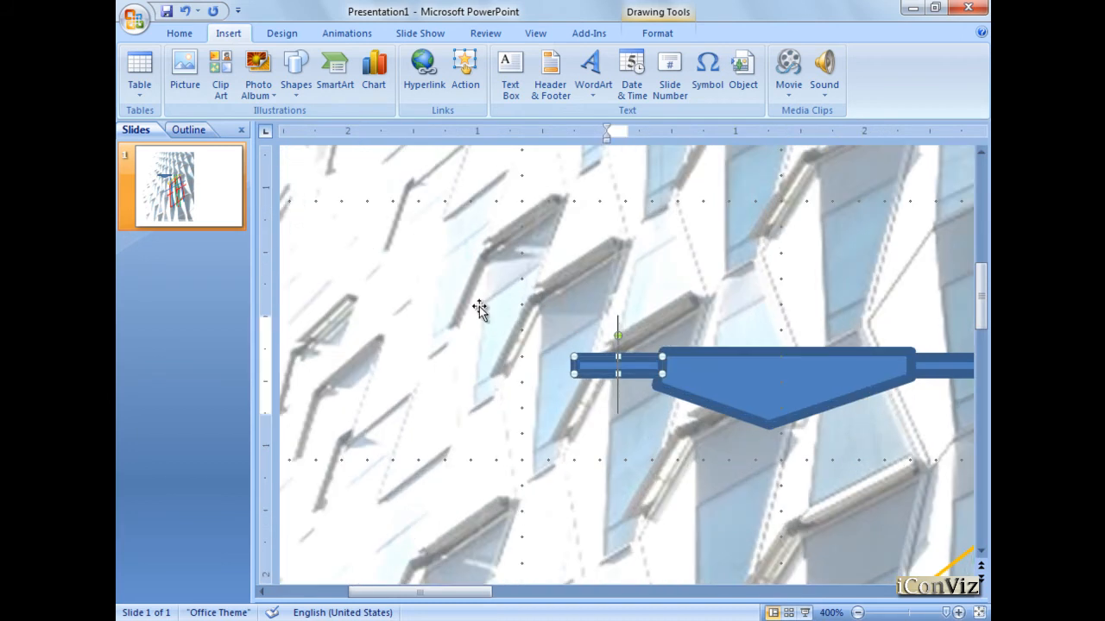
{"action": "left_click", "coordinate": [787, 392], "text": "shift"}
{"action": "left_click", "coordinate": [939, 369], "text": "shift"}
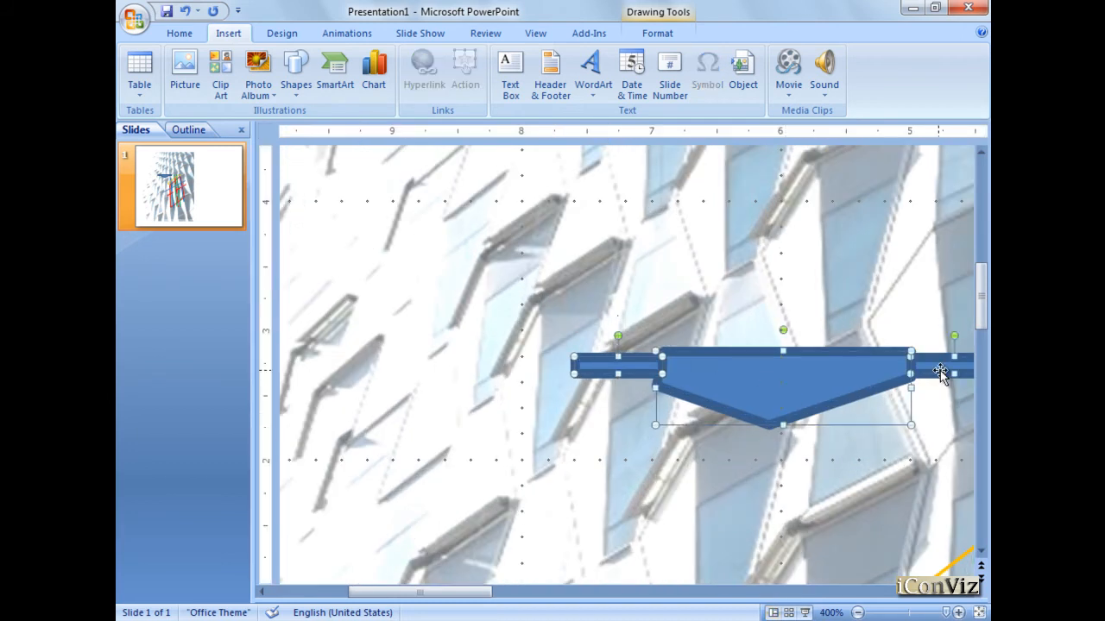
{"action": "left_click_drag", "start_coordinate": [407, 595], "coordinate": [440, 596]}
{"action": "left_click", "coordinate": [627, 316]}
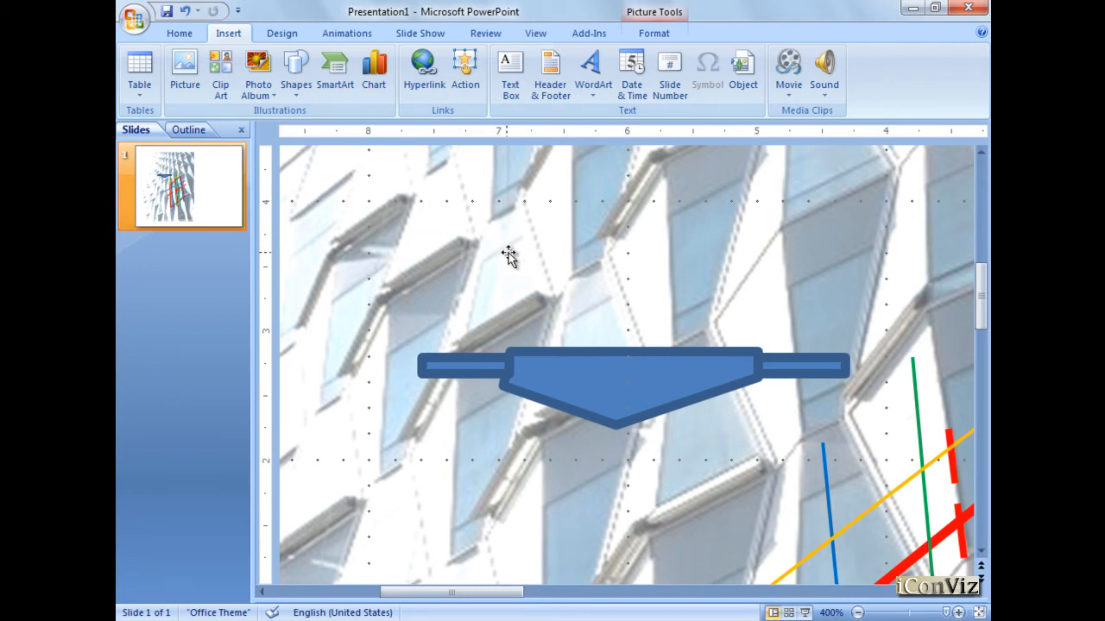
- Draw two horizontal lines across the section, one along the side rectangles' lower edges and one just below the profile's tip
{"action": "left_click", "coordinate": [292, 91]}
{"action": "left_click", "coordinate": [305, 129]}
{"action": "mouse_move", "coordinate": [393, 388]}
{"action": "left_mouse_down"}
{"action": "mouse_move", "coordinate": [851, 370]}
{"action": "mouse_move", "coordinate": [913, 382]}
{"action": "left_mouse_up"}
{"action": "left_click", "coordinate": [294, 97]}
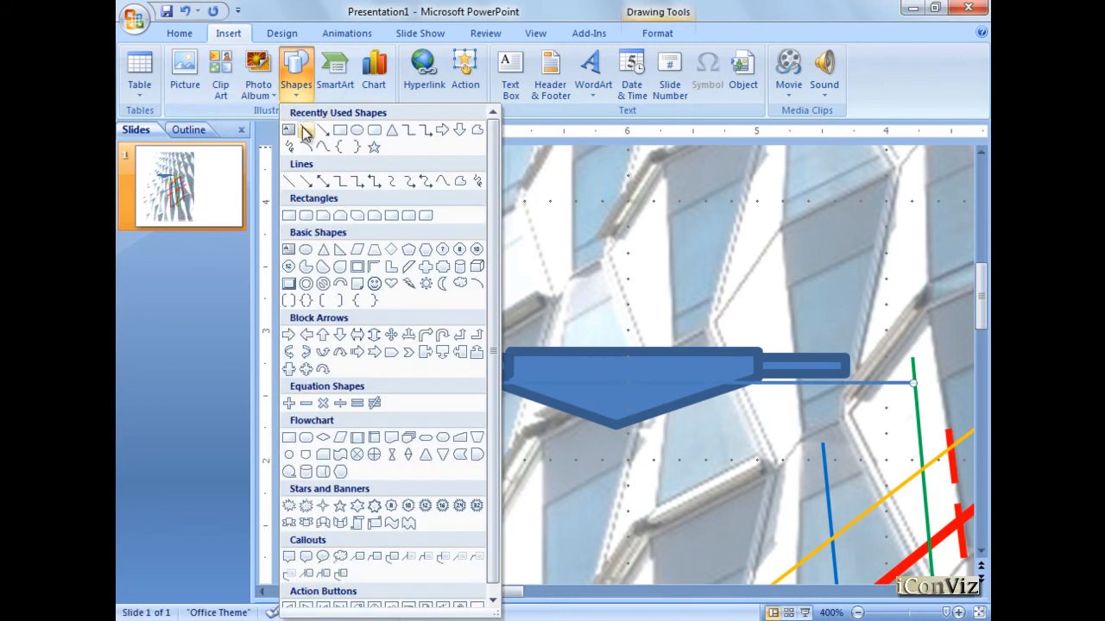
{"action": "left_click", "coordinate": [305, 132]}
{"action": "left_click_drag", "start_coordinate": [395, 416], "coordinate": [937, 416]}
{"action": "key", "text": "Down"}
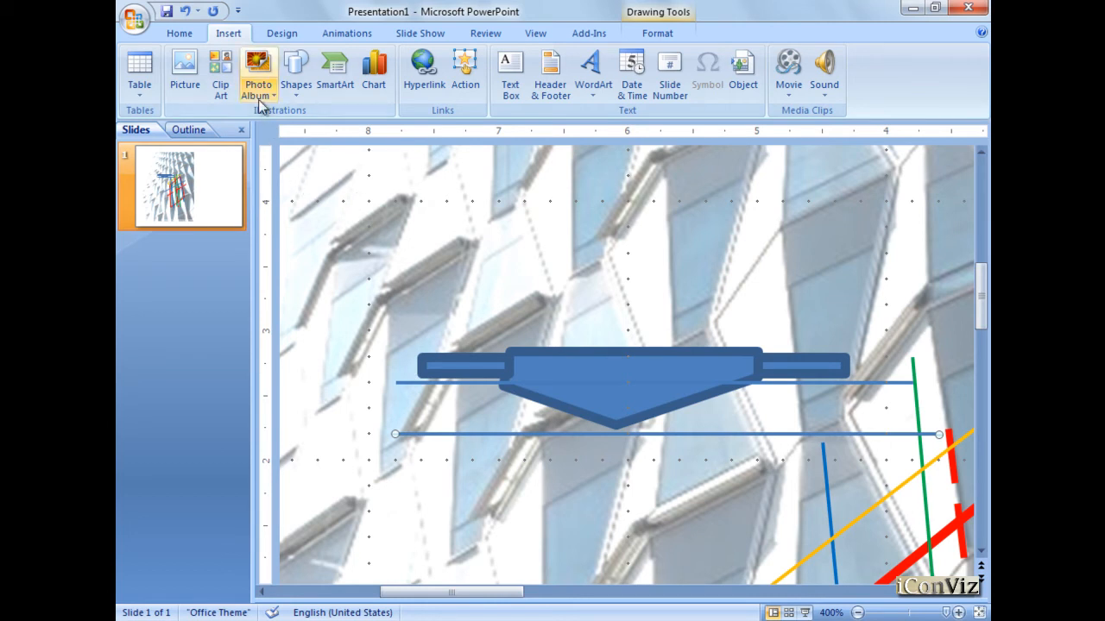
- Draw a horizontal line along the upper edges of the side rectangles and set its outline to red
{"action": "left_click", "coordinate": [295, 77]}
{"action": "left_click", "coordinate": [307, 131]}
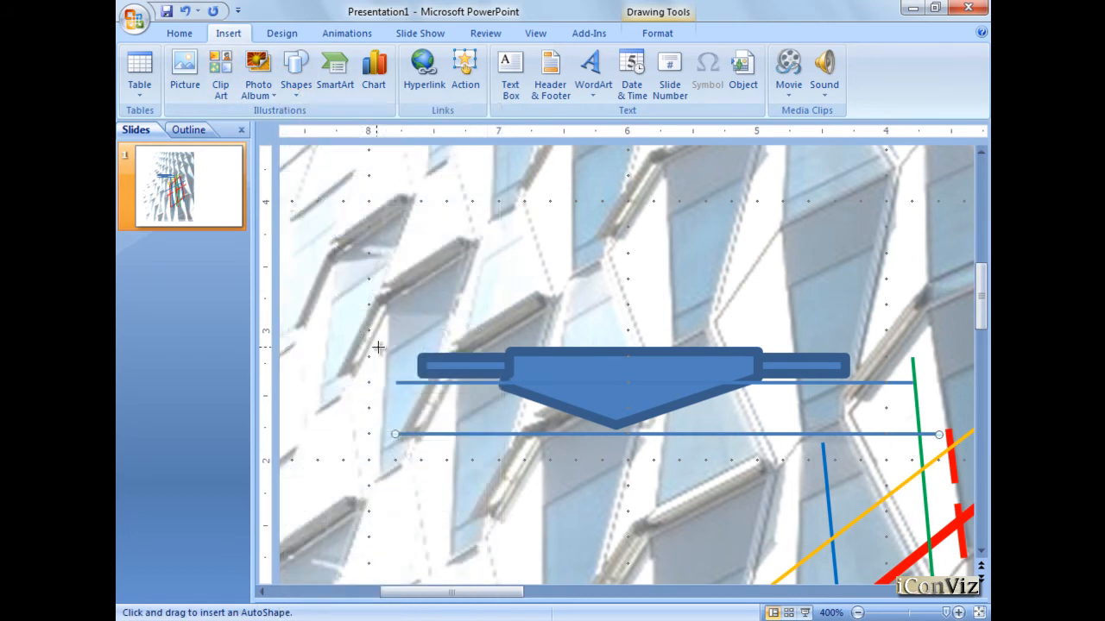
{"action": "left_click_drag", "start_coordinate": [369, 354], "coordinate": [939, 356]}
{"action": "left_click", "coordinate": [287, 90]}
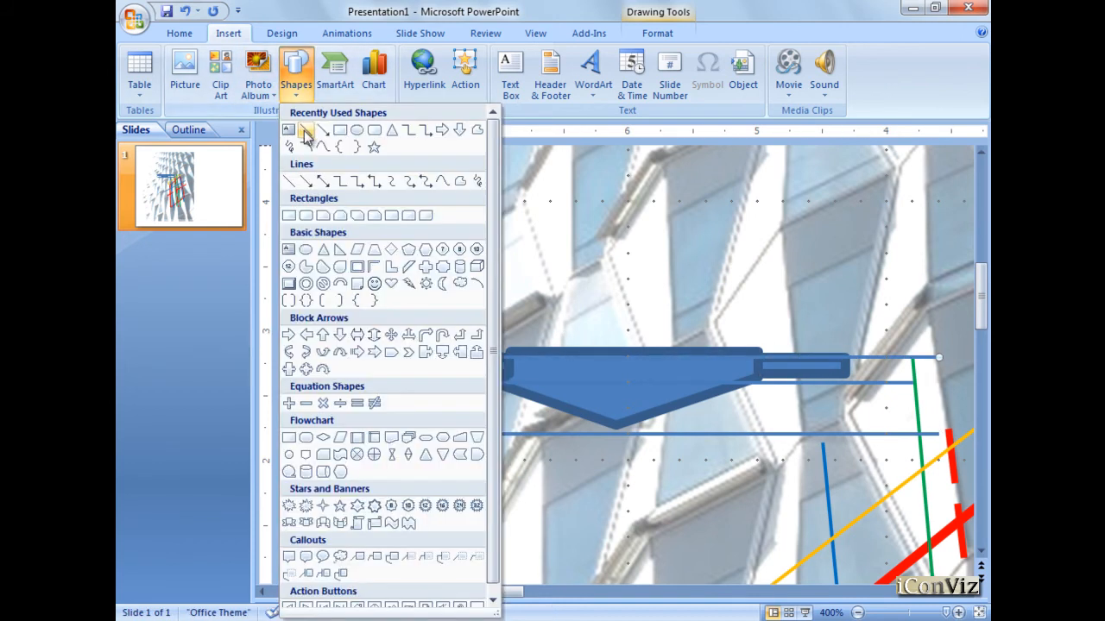
{"action": "left_click", "coordinate": [306, 129]}
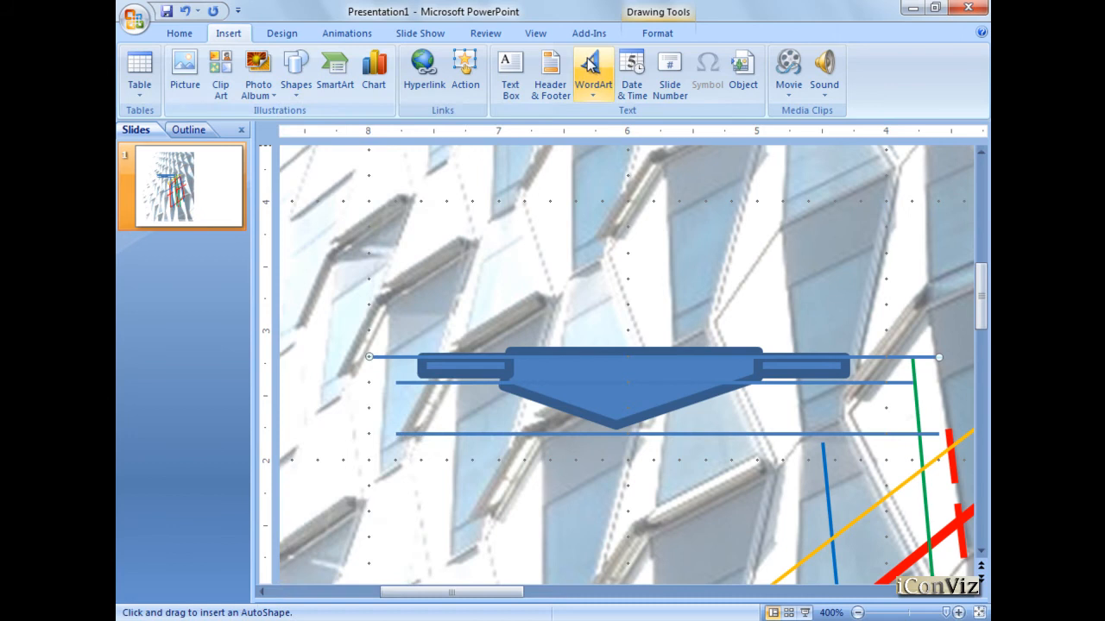
{"action": "left_click", "coordinate": [660, 33]}
{"action": "left_click", "coordinate": [500, 79]}
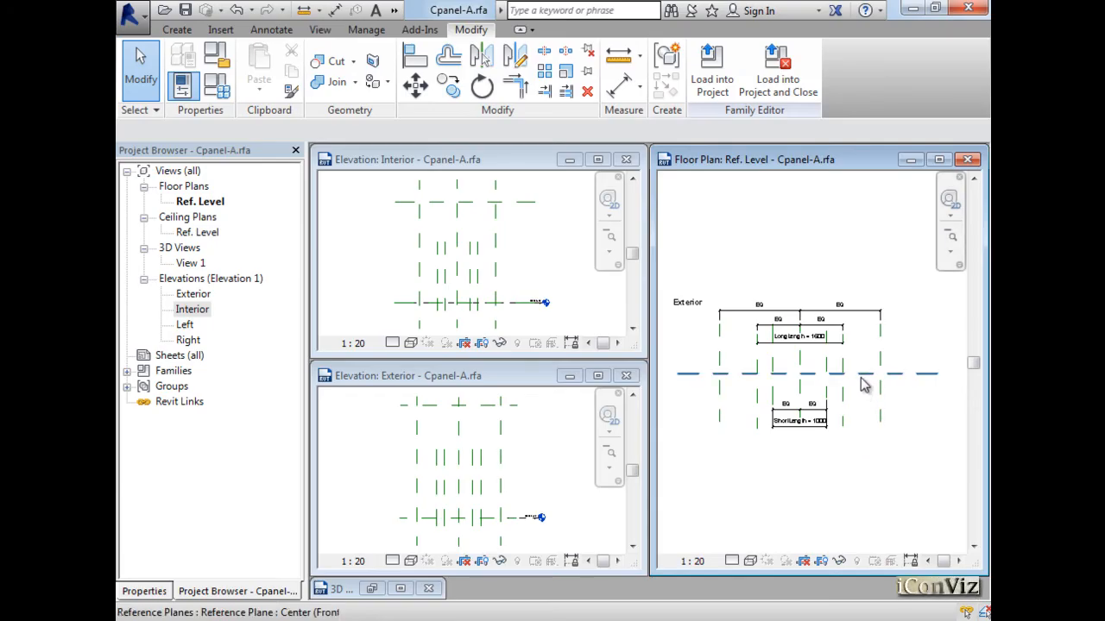
- Switch to Revit and select the Center (Front/Back) reference plane in the Ref. Level floor plan
{"action": "left_click", "coordinate": [856, 384]}
{"action": "scroll", "coordinate": [837, 393], "scroll_direction": "up", "scroll_amount": 2}
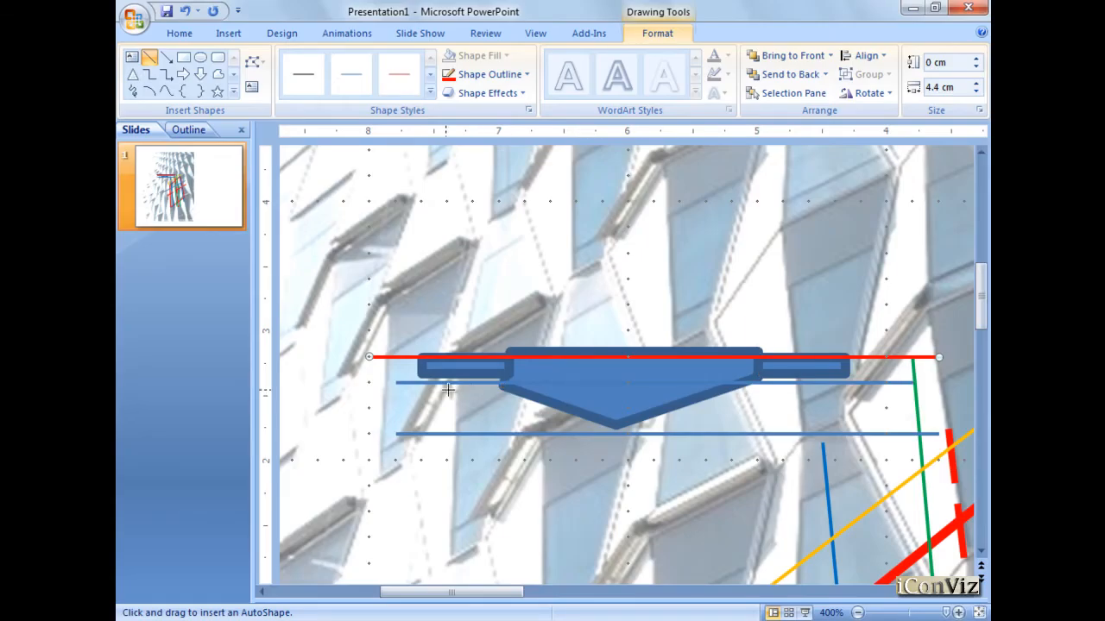
- Back in PowerPoint, change the outline of the two lower horizontal section lines to a dark orange theme colour
{"action": "left_click", "coordinate": [404, 385]}
{"action": "left_click", "coordinate": [415, 435], "text": "shift"}
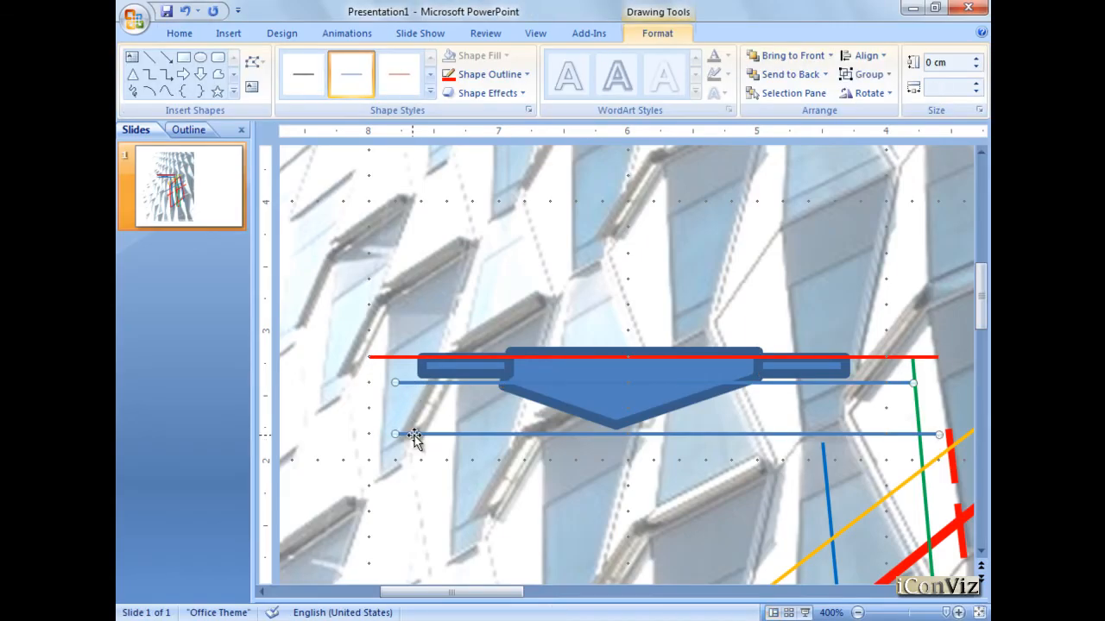
{"action": "left_click", "coordinate": [490, 74]}
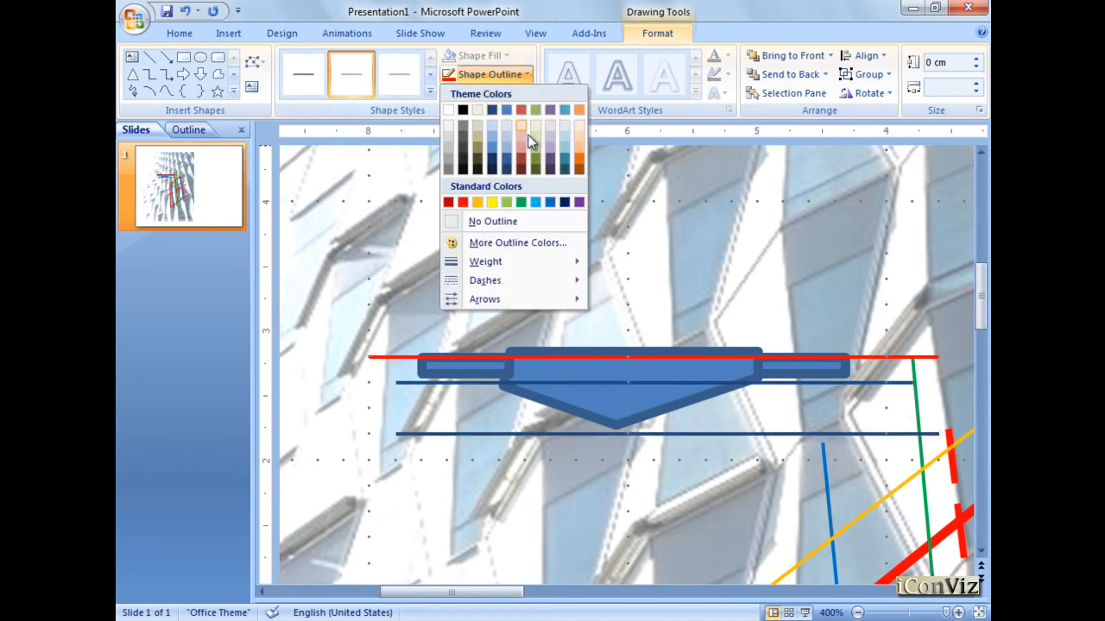
{"action": "left_click", "coordinate": [580, 161]}
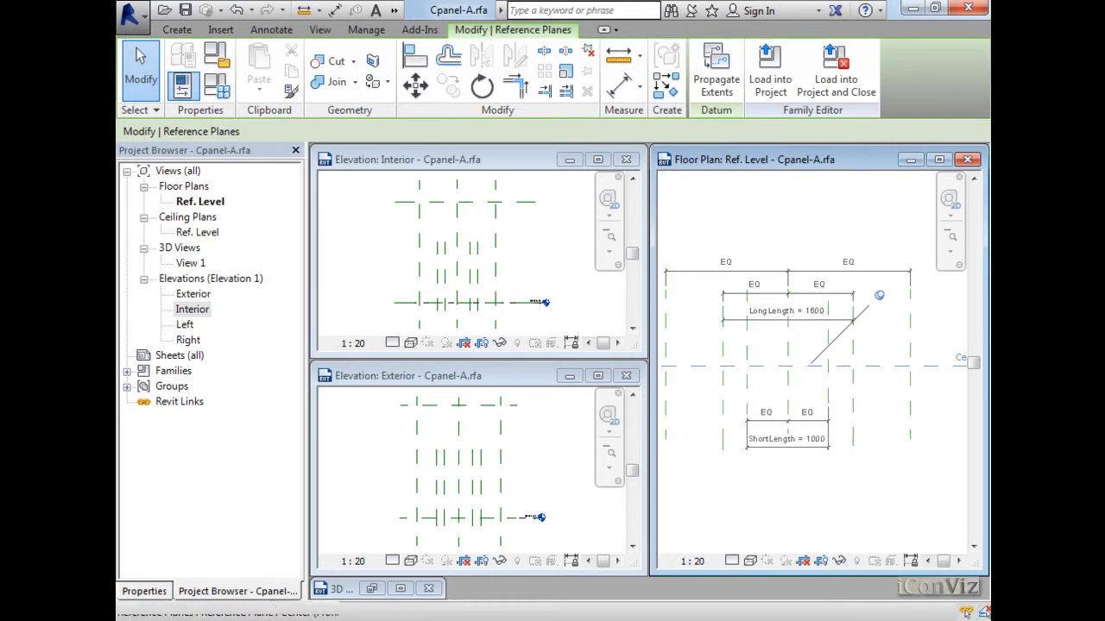
- Switch to Revit, maximise the Ref. Level floor plan and clear the reference plane selection
{"action": "left_click", "coordinate": [940, 161]}
{"action": "scroll", "coordinate": [333, 365], "scroll_direction": "up", "scroll_amount": 3}
{"action": "left_click", "coordinate": [544, 388]}
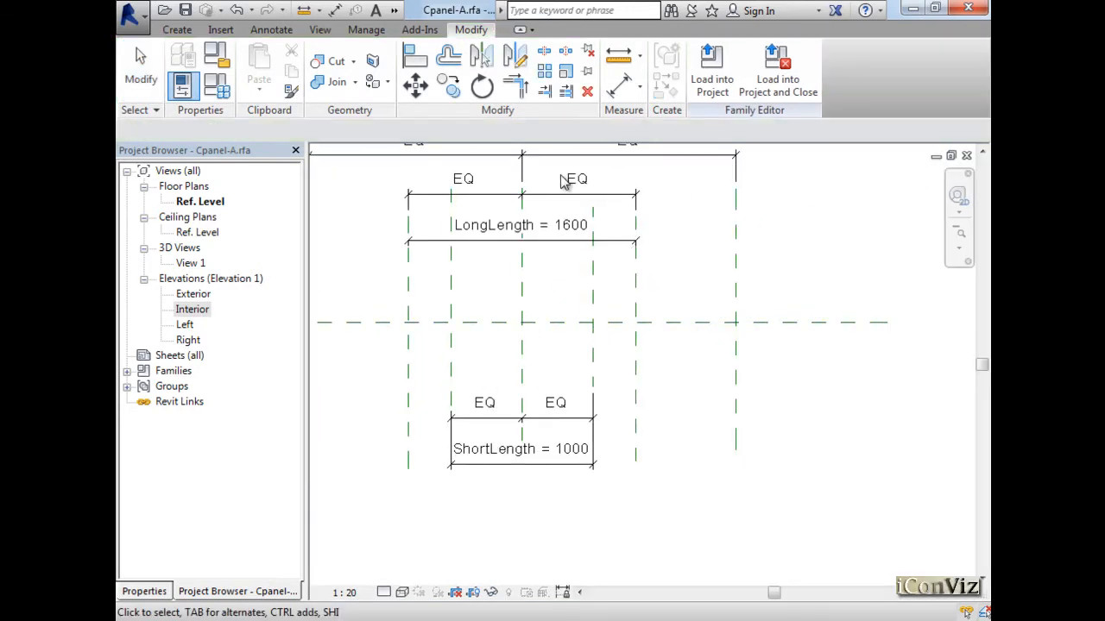
- Draw two horizontal reference planes below the Center (Front/Back) plane, spanning the full width of the panel
{"action": "left_click", "coordinate": [176, 29]}
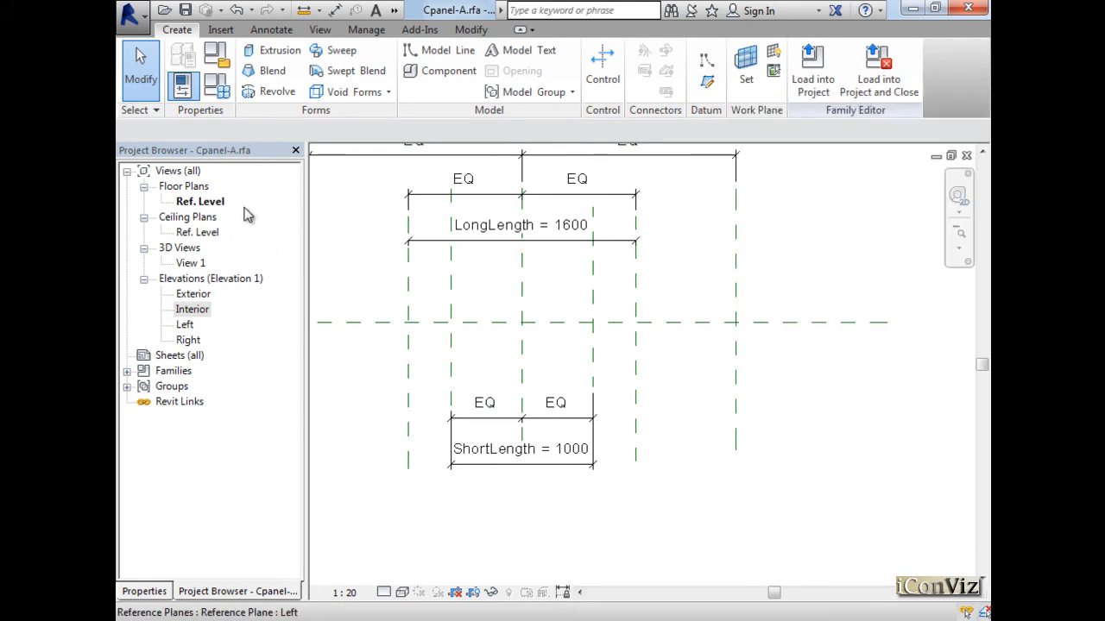
{"action": "middle_click_drag", "start_coordinate": [383, 253], "coordinate": [460, 259]}
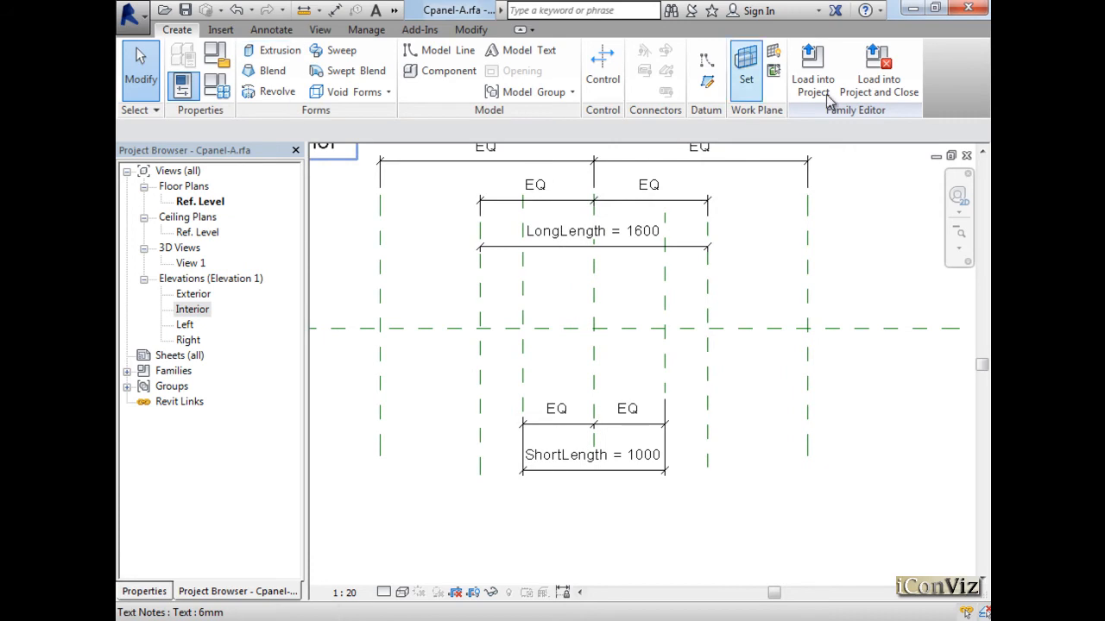
{"action": "left_click", "coordinate": [707, 83]}
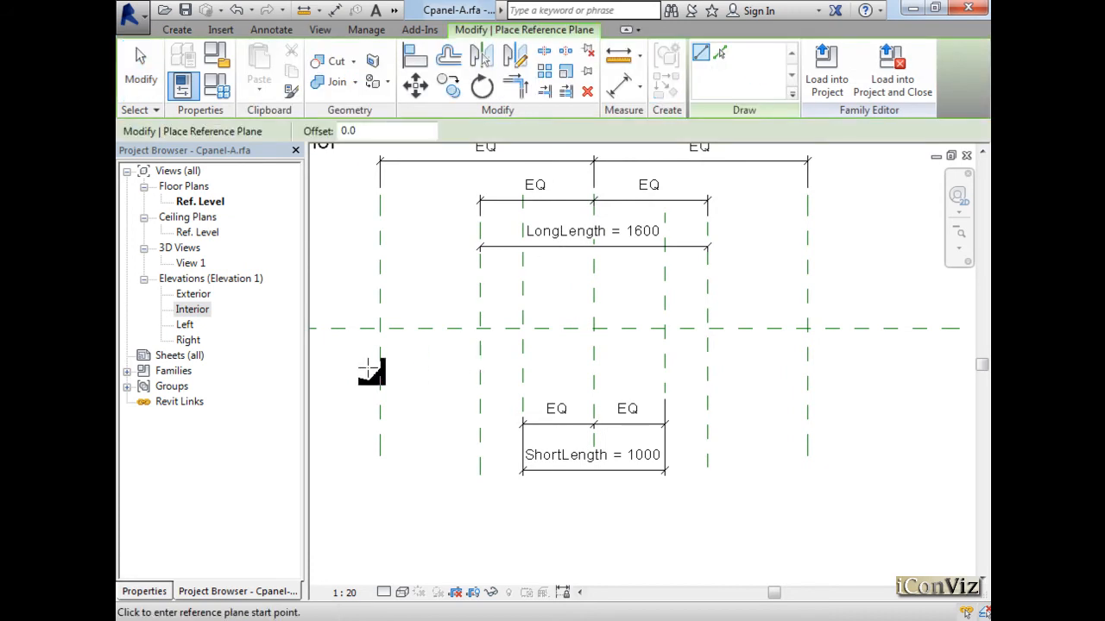
{"action": "left_click", "coordinate": [908, 366]}
{"action": "left_click", "coordinate": [365, 365]}
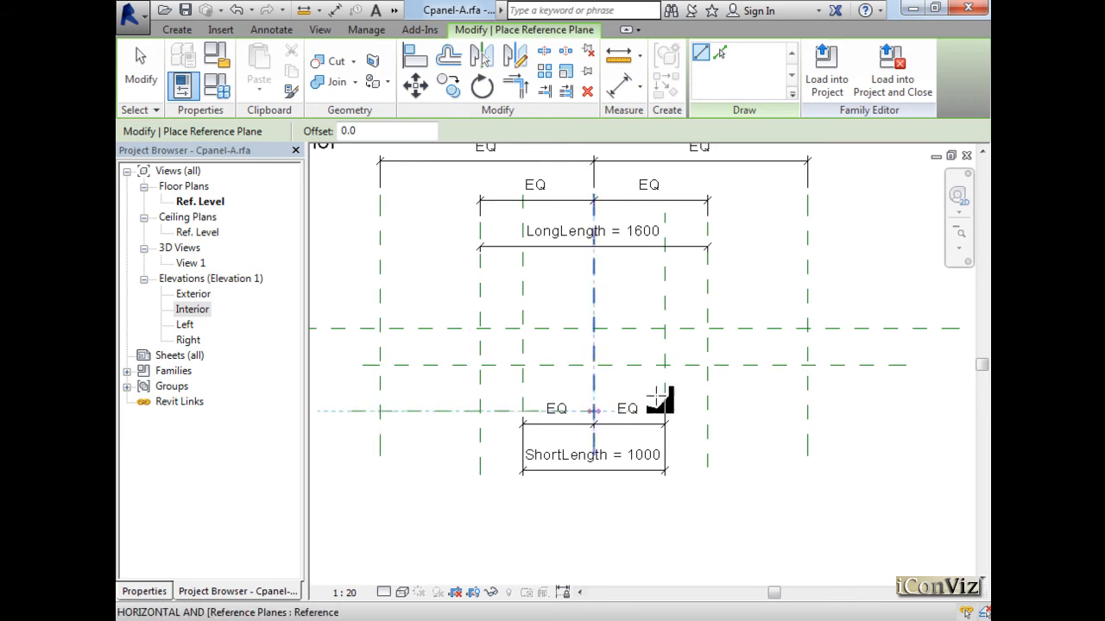
{"action": "left_click", "coordinate": [907, 412]}
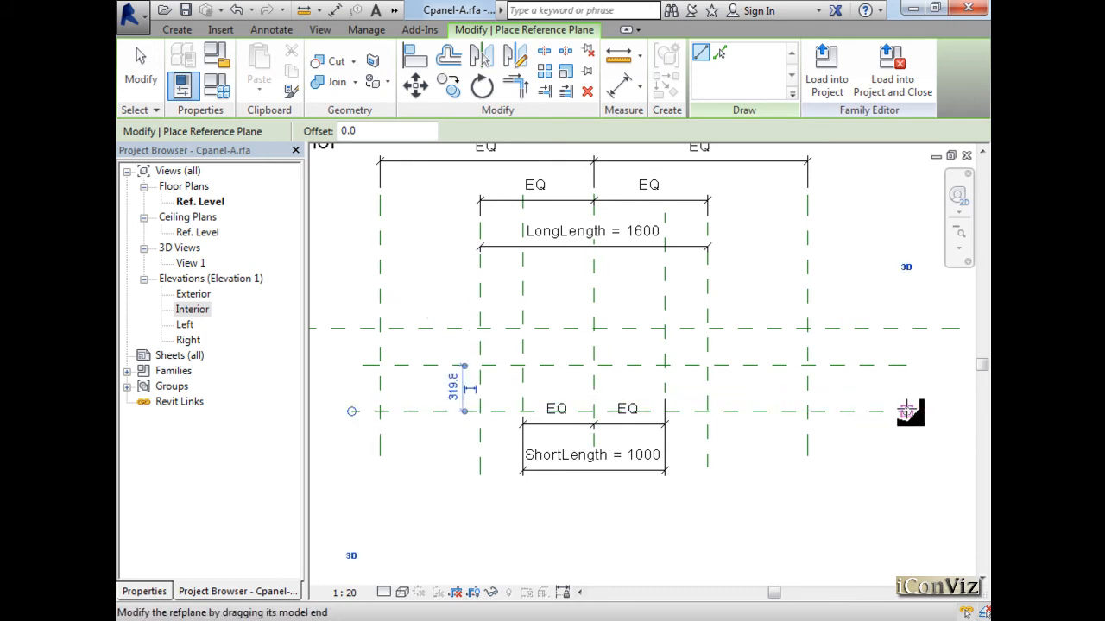
{"action": "key", "text": "Escape"}
{"action": "key", "text": "Escape"}
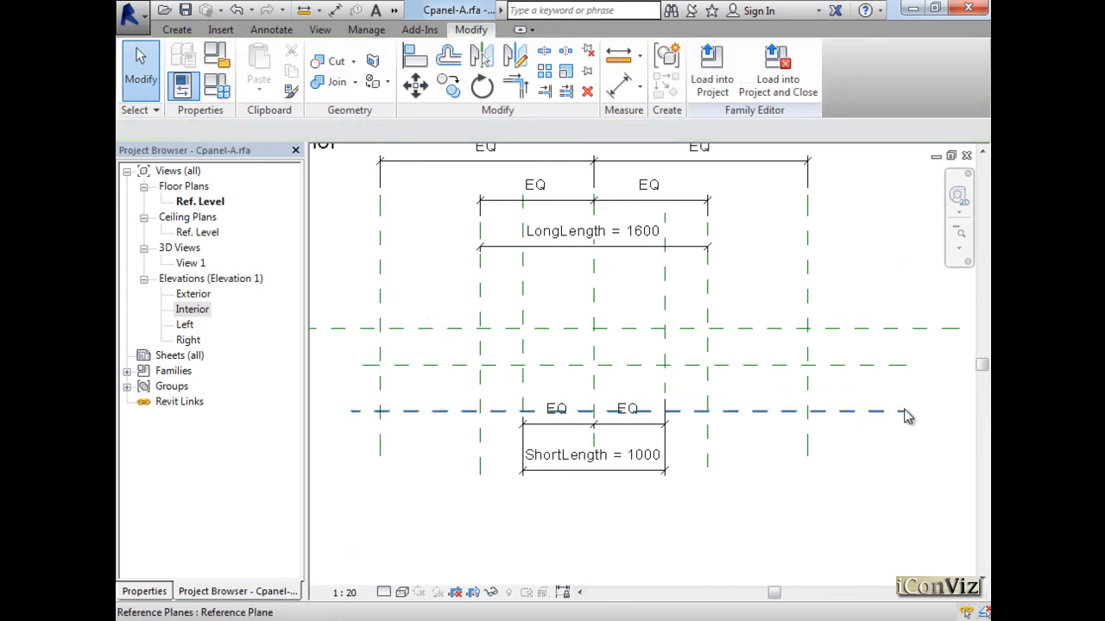
- Add aligned dimensions from the Center (Front/Back) plane to each of the two new horizontal reference planes
{"action": "left_click", "coordinate": [618, 95]}
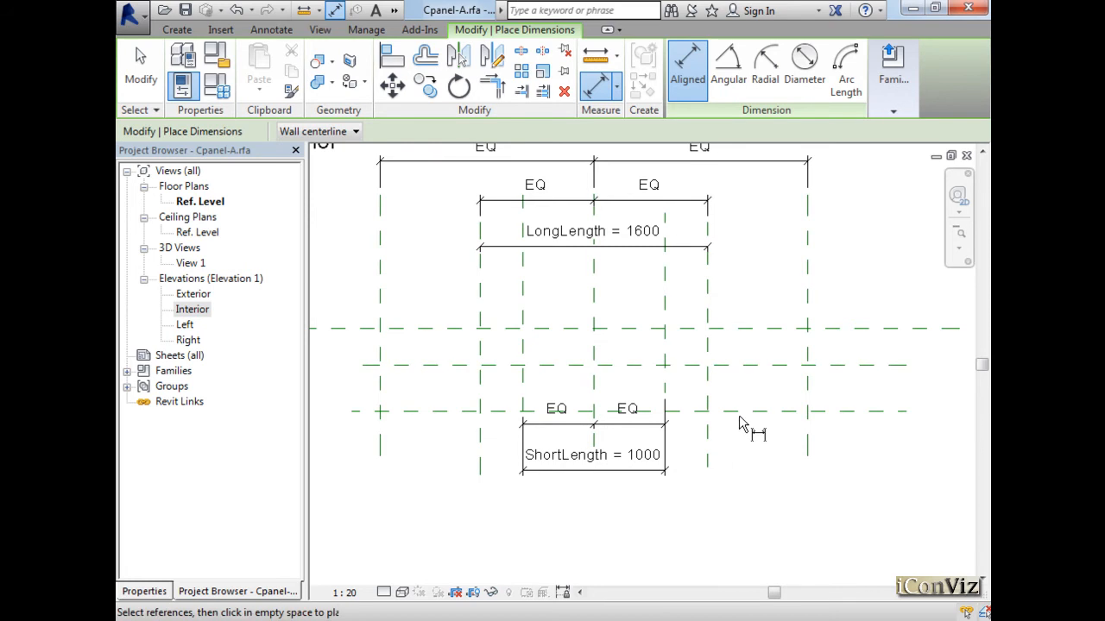
{"action": "left_click", "coordinate": [747, 329]}
{"action": "left_click", "coordinate": [745, 365]}
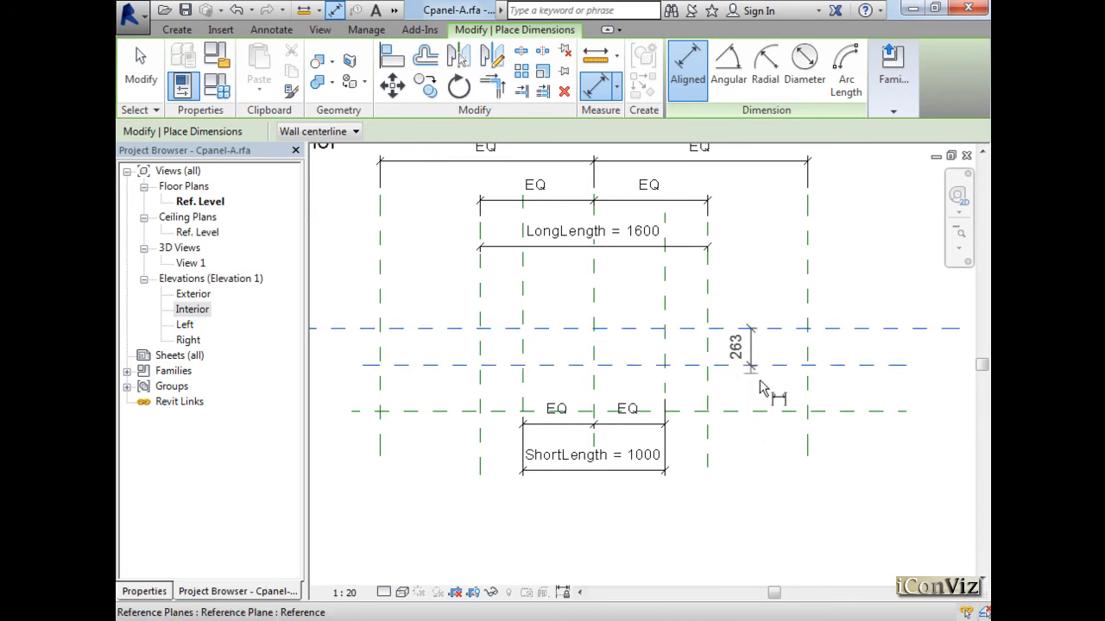
{"action": "left_click", "coordinate": [772, 388]}
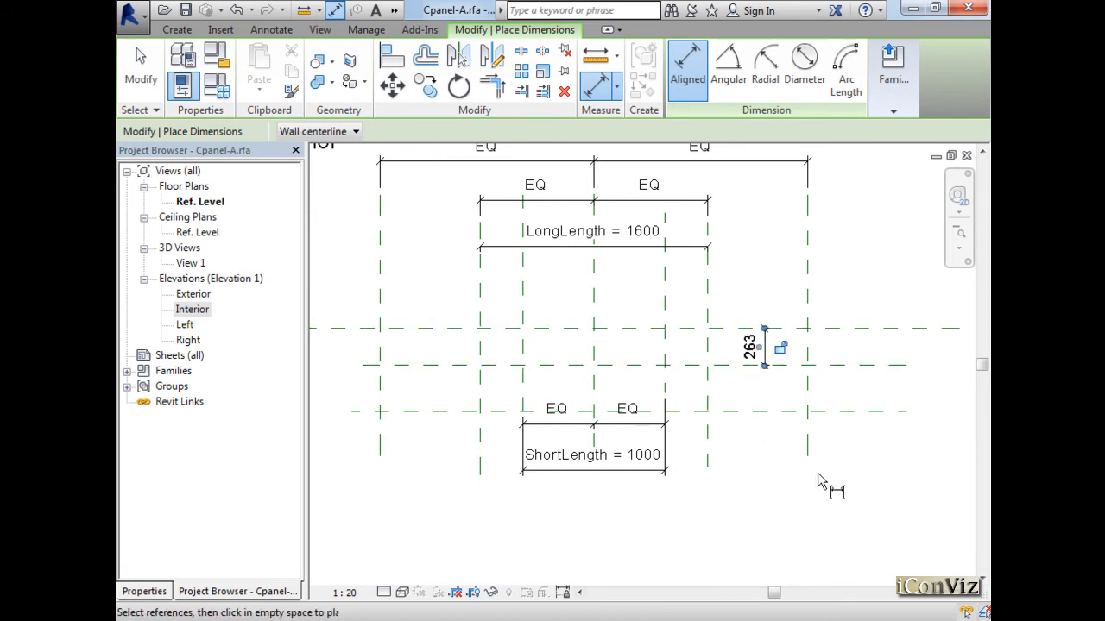
{"action": "left_click", "coordinate": [830, 329]}
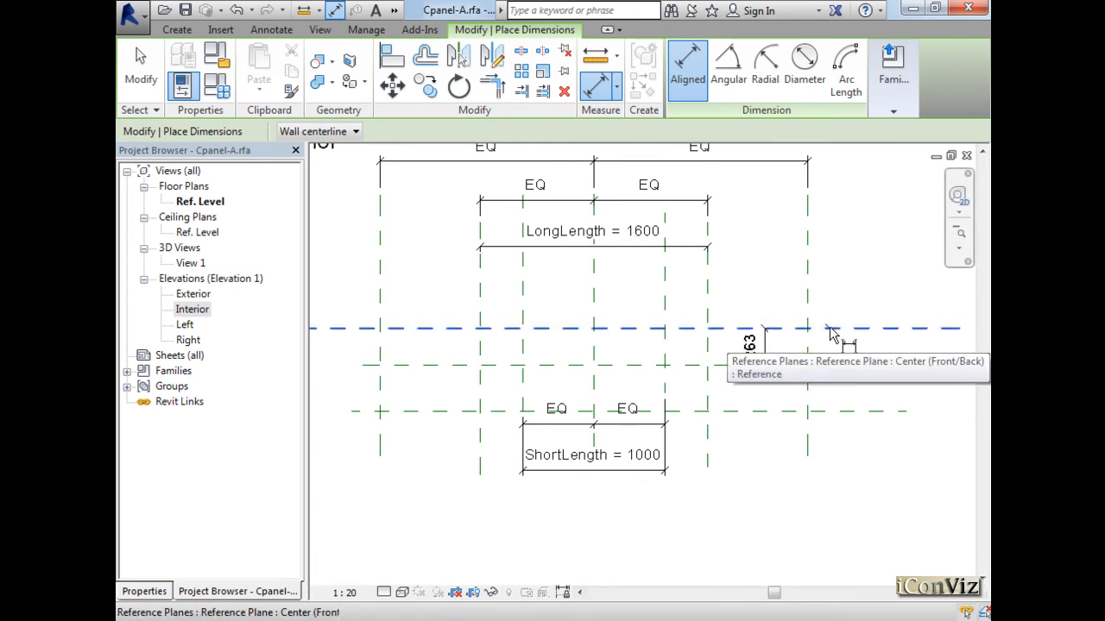
{"action": "left_click", "coordinate": [853, 417]}
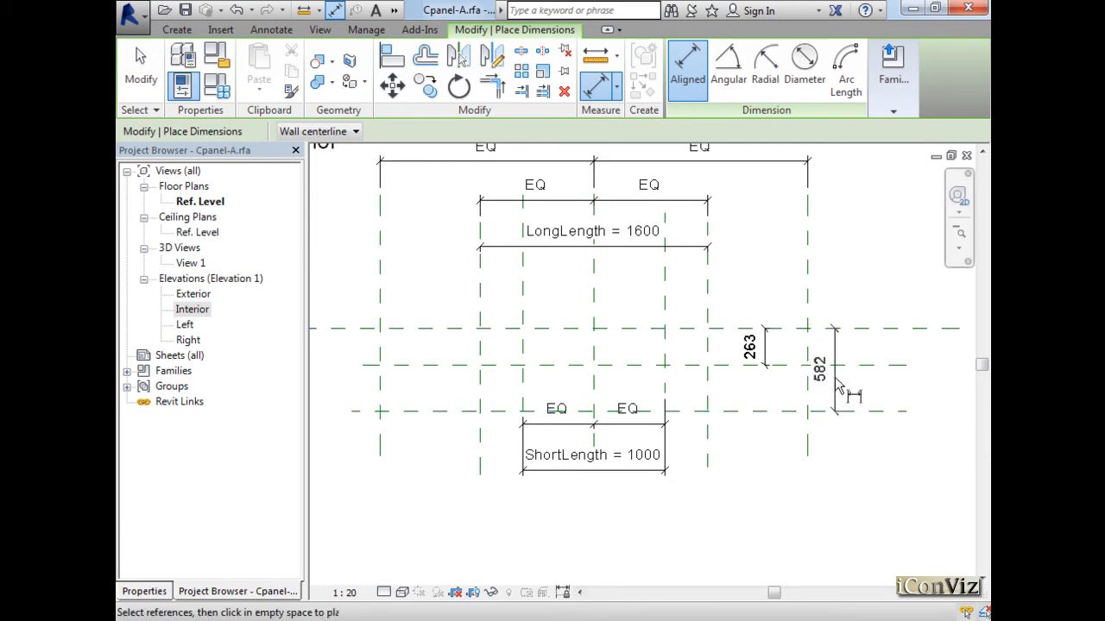
{"action": "left_click", "coordinate": [835, 385]}
{"action": "key", "text": "Escape"}
{"action": "key", "text": "Escape"}
- Label the dimension to the nearer horizontal plane with a new family type parameter named ShortDepth
{"action": "left_click", "coordinate": [768, 358]}
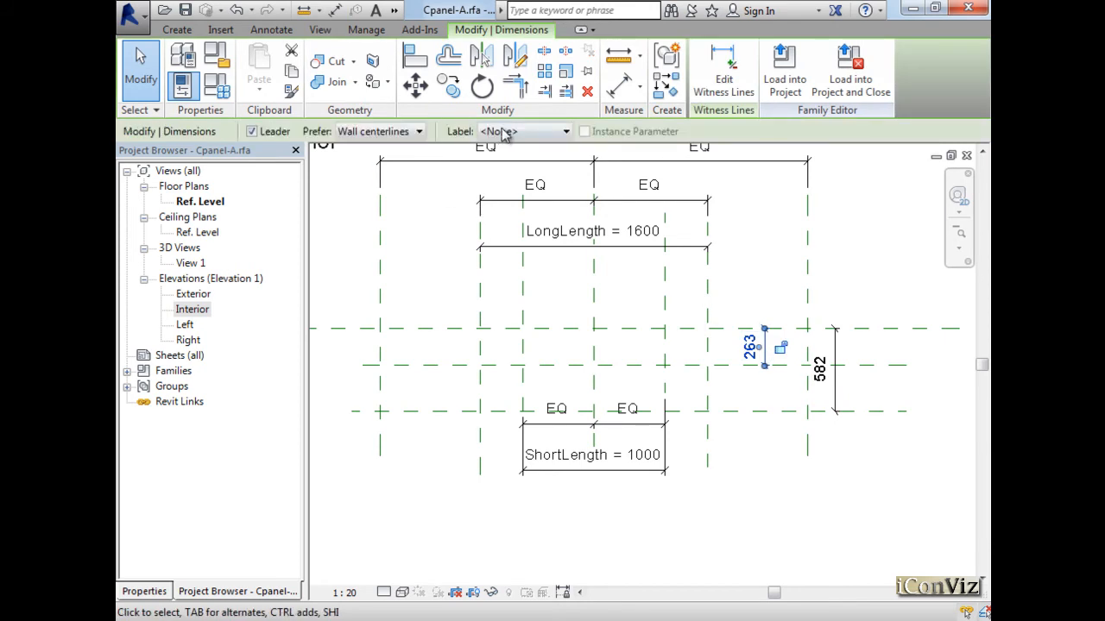
{"action": "left_click", "coordinate": [501, 134]}
{"action": "left_click", "coordinate": [510, 161]}
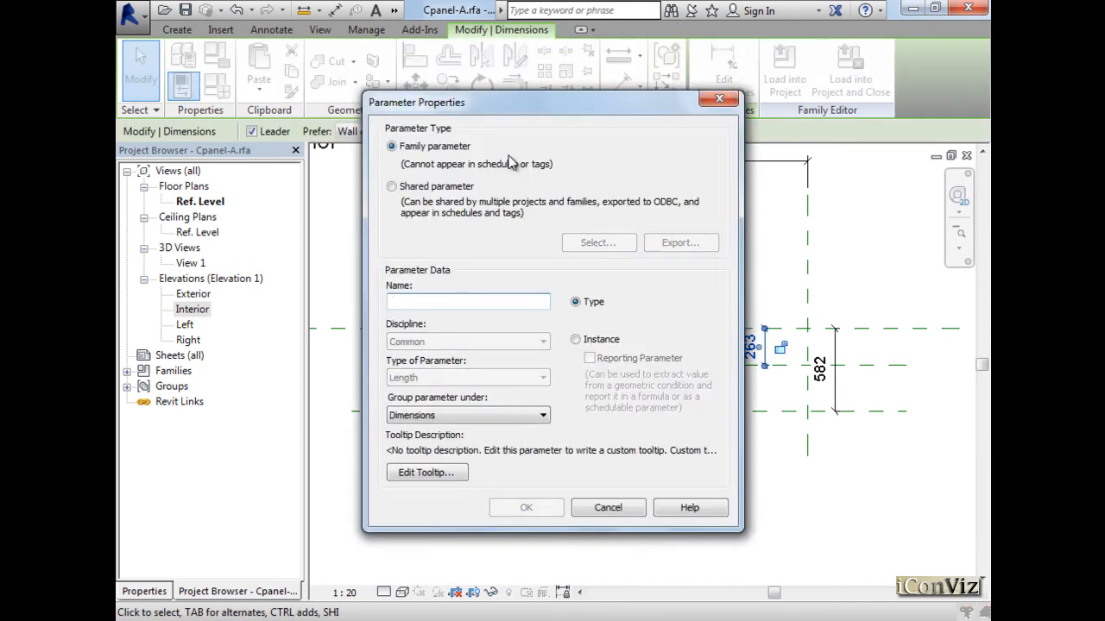
{"action": "type", "text": "ShortDepth"}
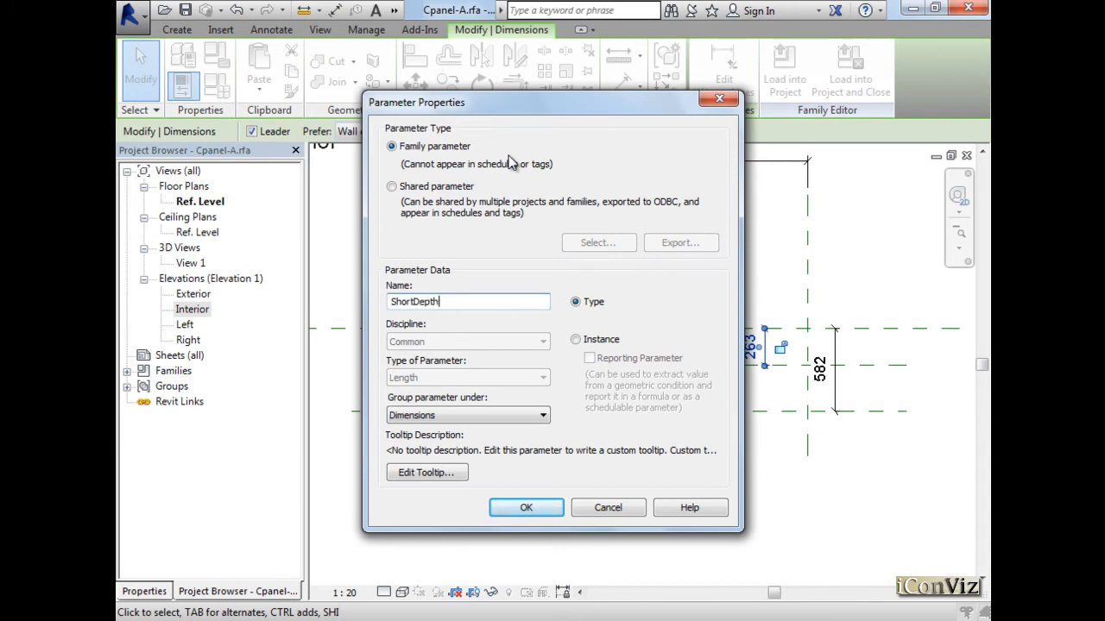
{"action": "key", "text": "Return"}
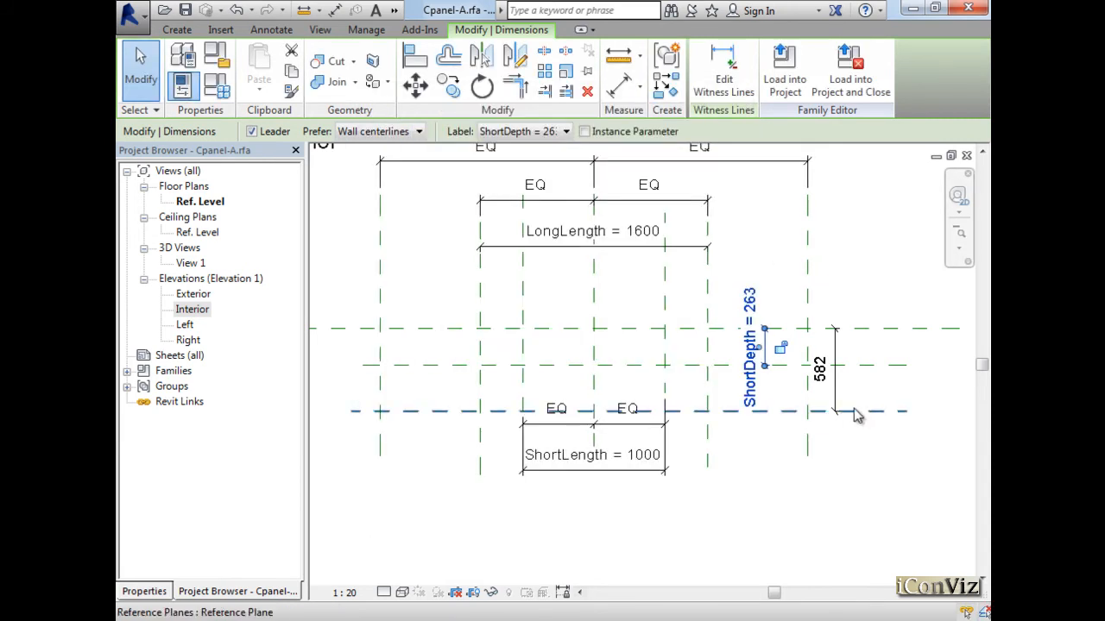
- Label the dimension to the farther horizontal plane with a new family type parameter named LongDepth
{"action": "left_click", "coordinate": [833, 406]}
{"action": "left_click", "coordinate": [506, 135]}
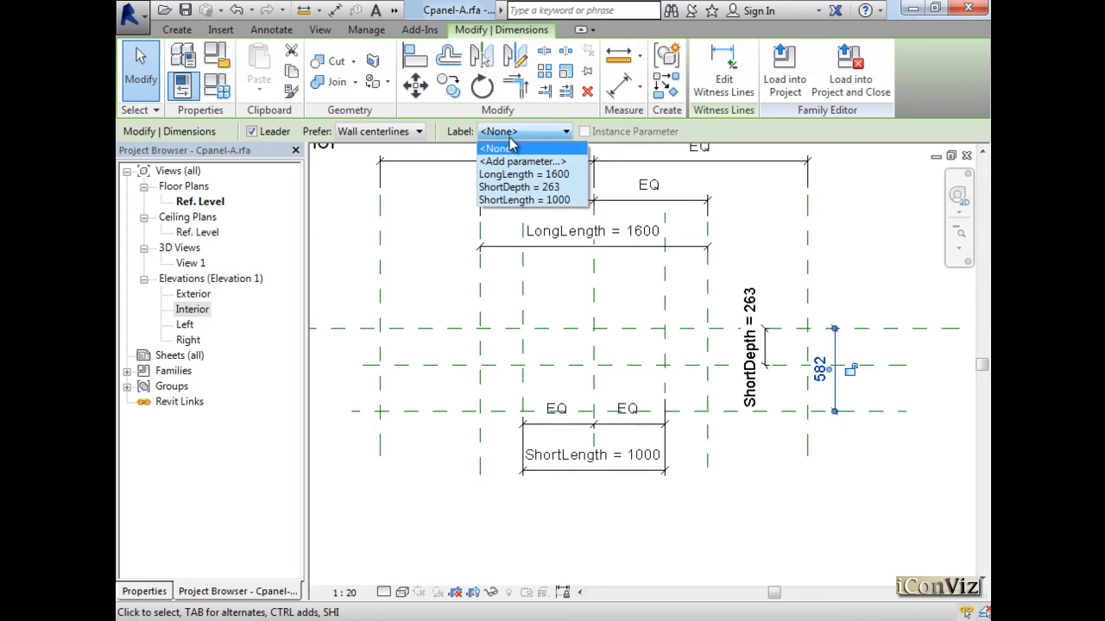
{"action": "left_click", "coordinate": [517, 163]}
{"action": "type", "text": "LongDepth"}
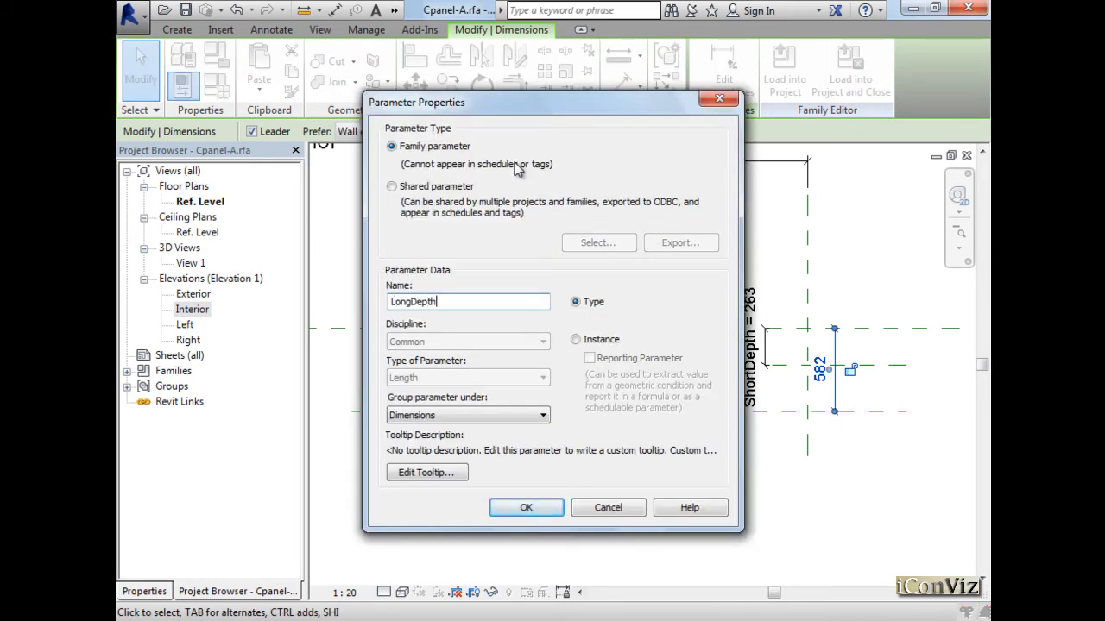
{"action": "key", "text": "Return"}
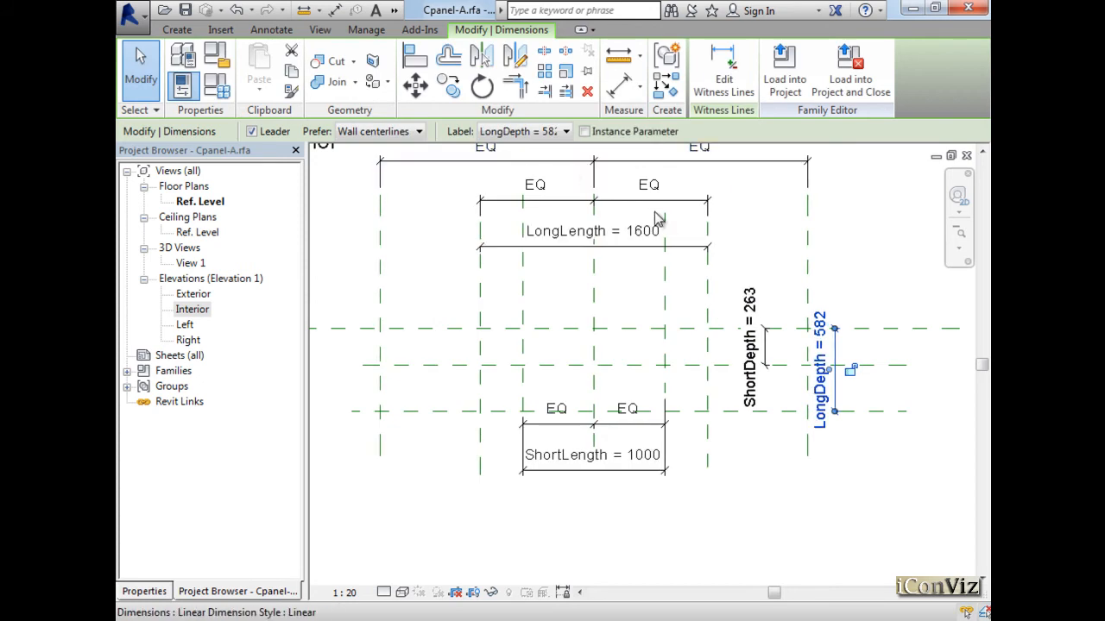
{"action": "left_click", "coordinate": [941, 490]}
- Set the ShortDepth parameter to 150 in the family types and apply it
{"action": "left_click", "coordinate": [215, 85]}
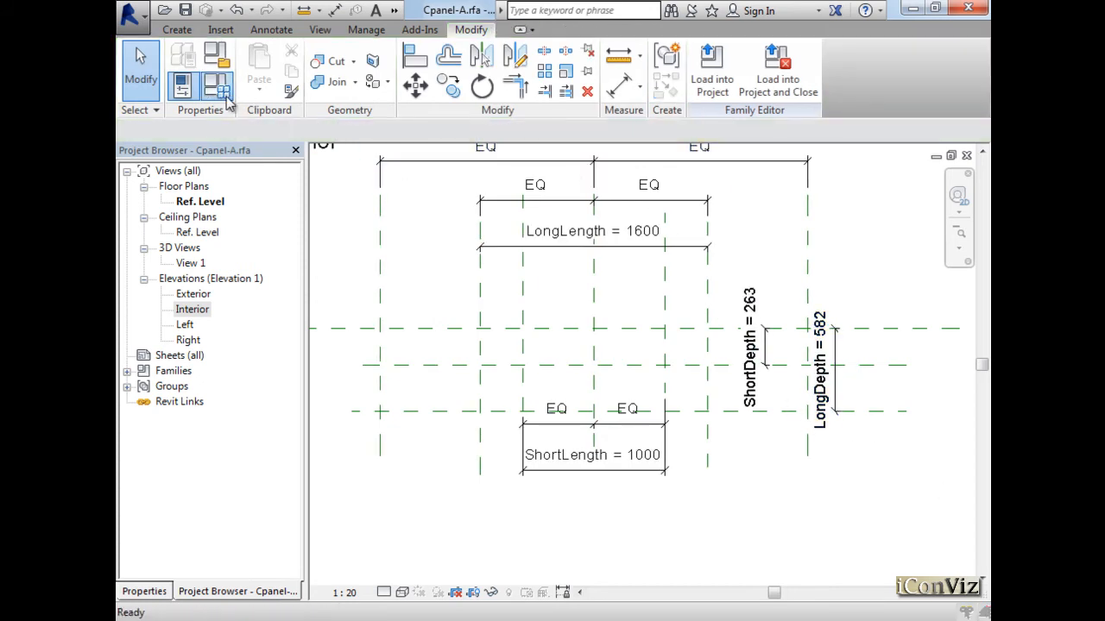
{"action": "left_click_drag", "start_coordinate": [701, 57], "coordinate": [354, 19]}
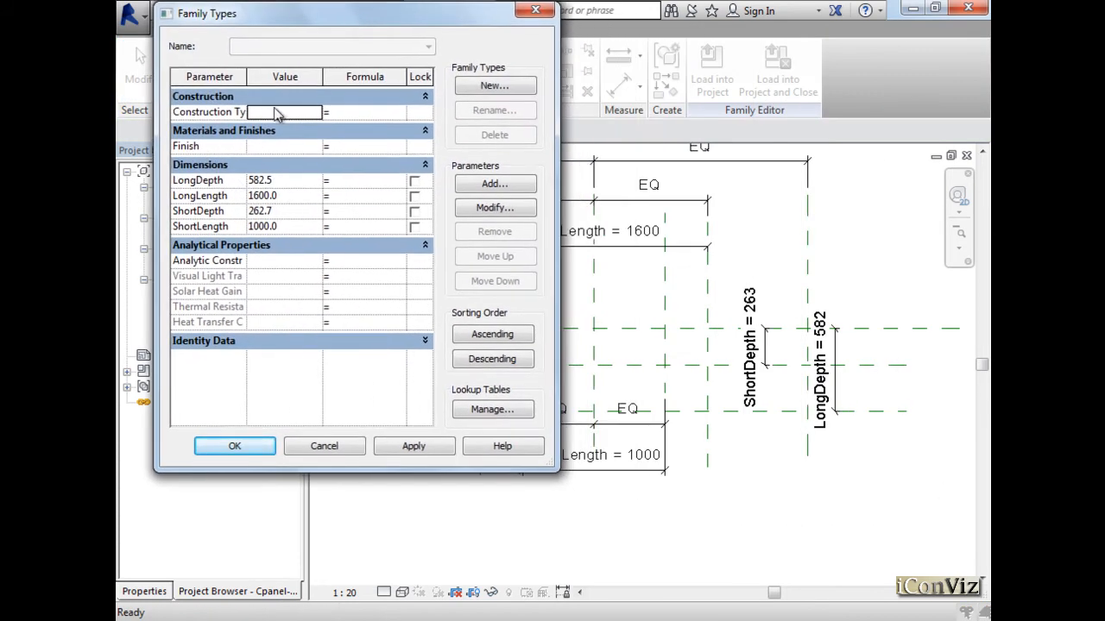
{"action": "left_click", "coordinate": [291, 214]}
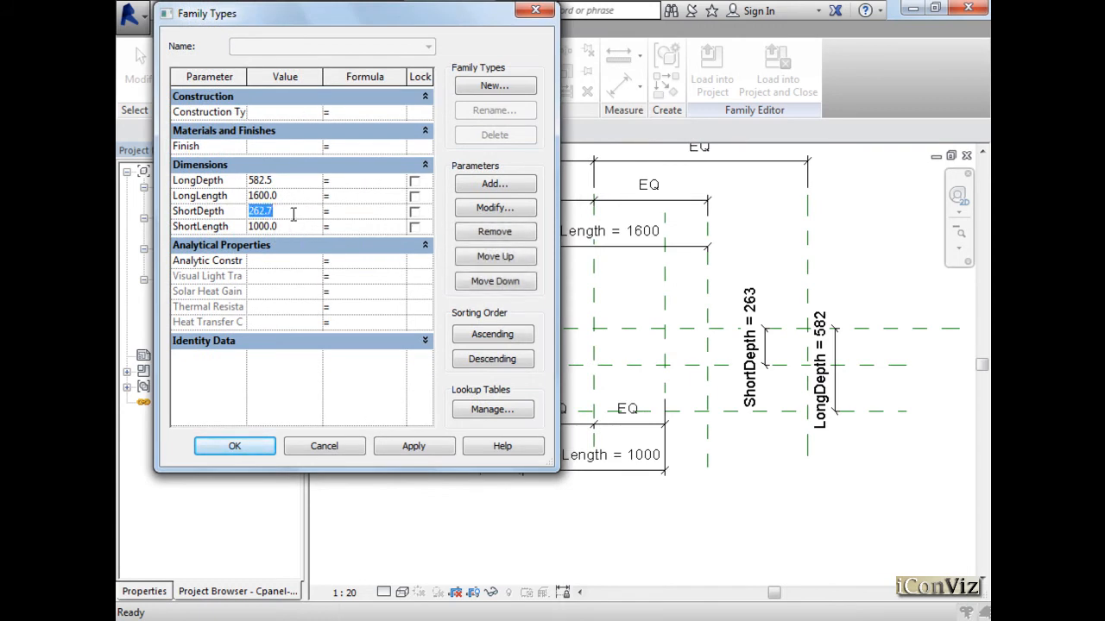
{"action": "type", "text": "150"}
{"action": "left_click", "coordinate": [414, 446]}
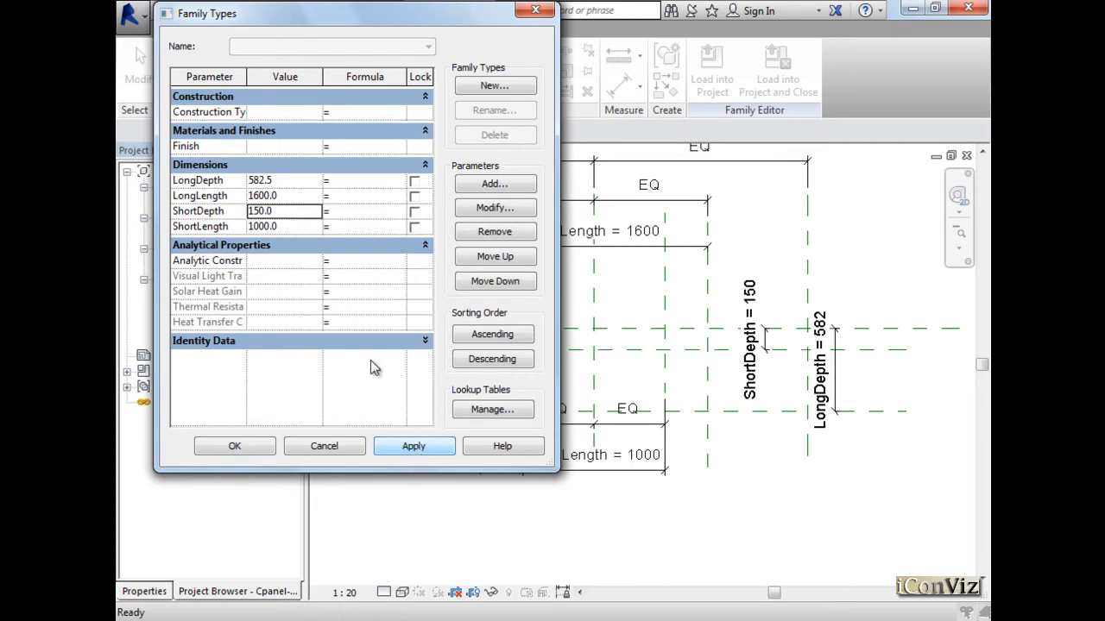
- Set the LongLength parameter to 300 and apply it
{"action": "left_click", "coordinate": [305, 195]}
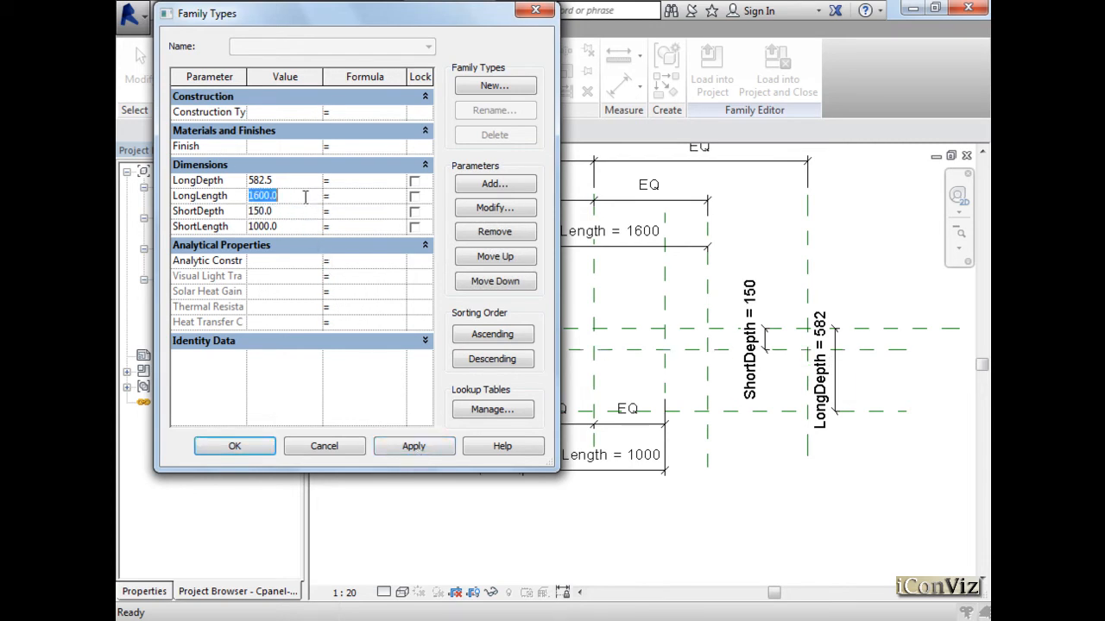
{"action": "type", "text": "300"}
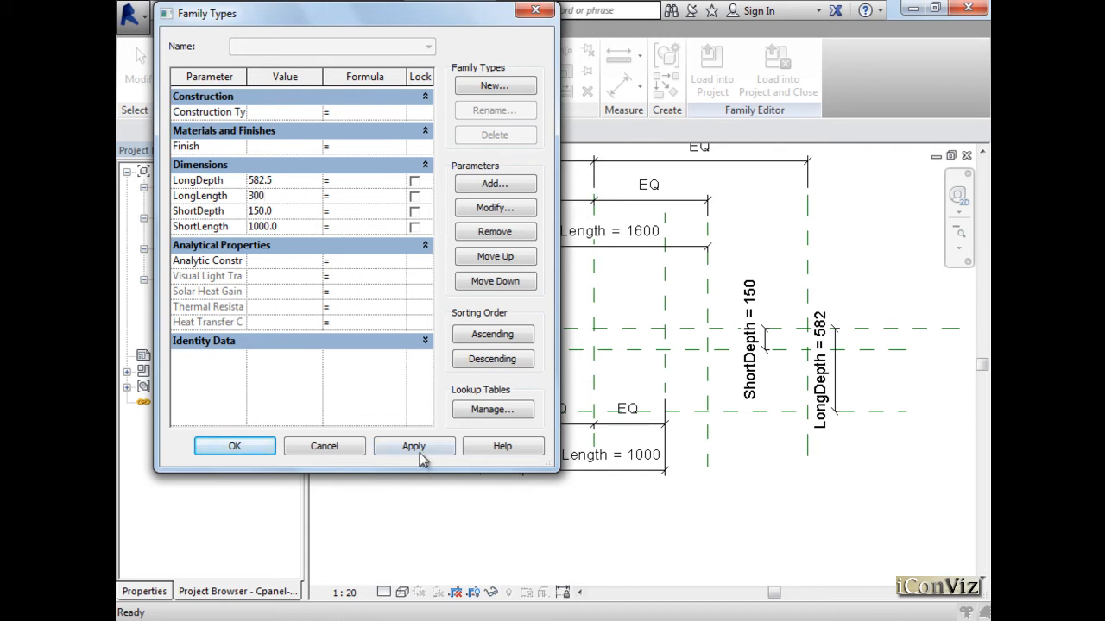
{"action": "left_click", "coordinate": [421, 455]}
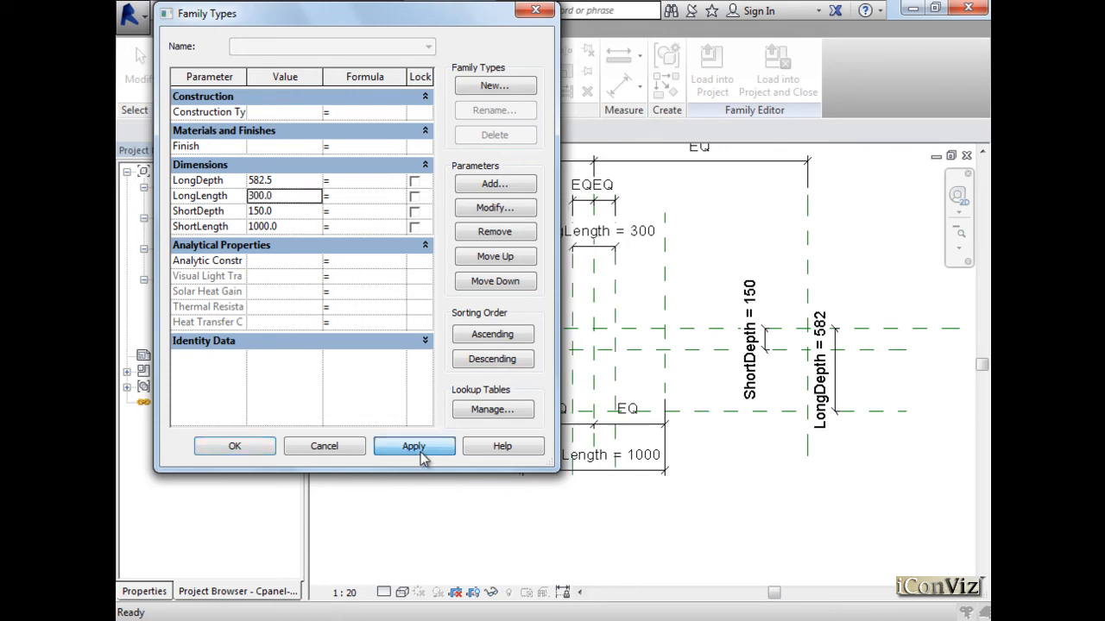
- Set LongDepth to 300 and LongLength to 1500, apply them, and recheck the family's dimension parameters
{"action": "left_click", "coordinate": [296, 182]}
{"action": "type", "text": "300"}
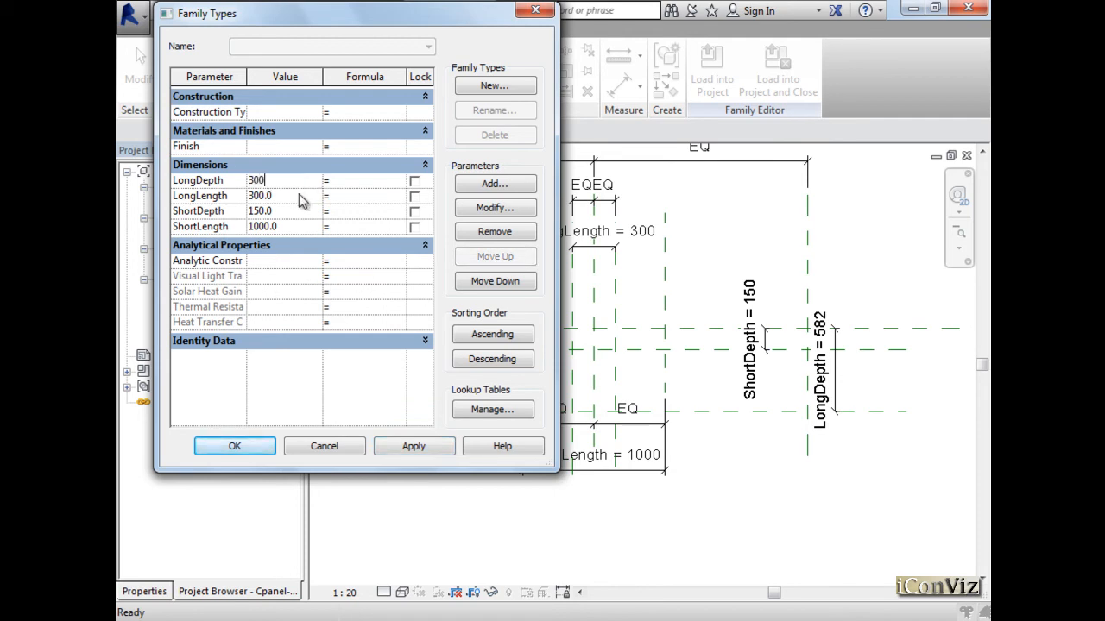
{"action": "left_click", "coordinate": [298, 195]}
{"action": "type", "text": "1500"}
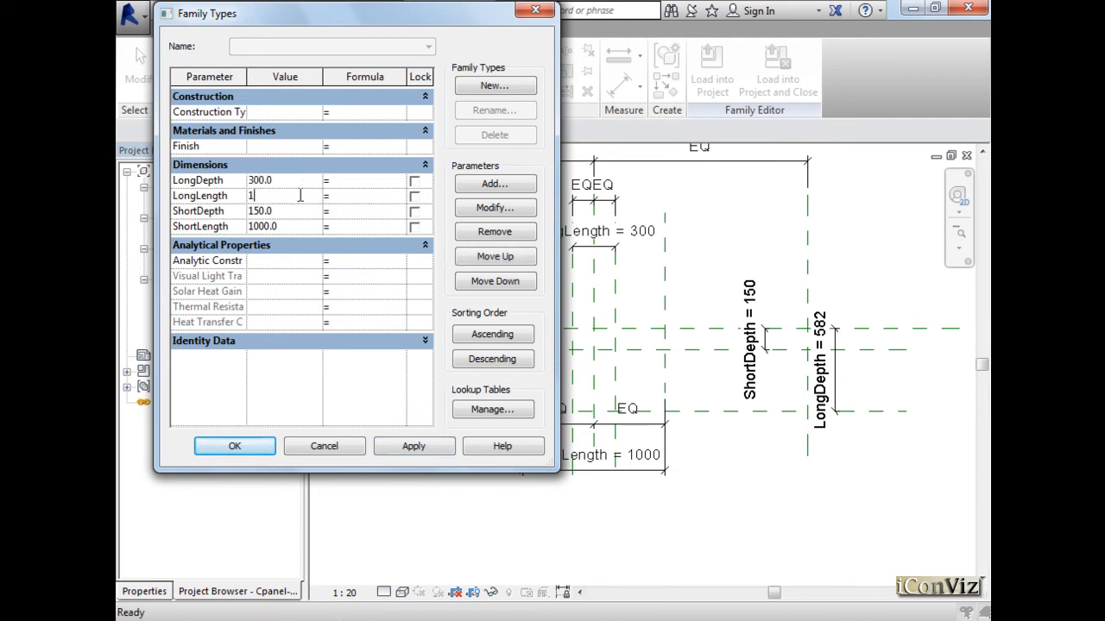
{"action": "left_click", "coordinate": [414, 447]}
{"action": "left_click", "coordinate": [234, 447]}
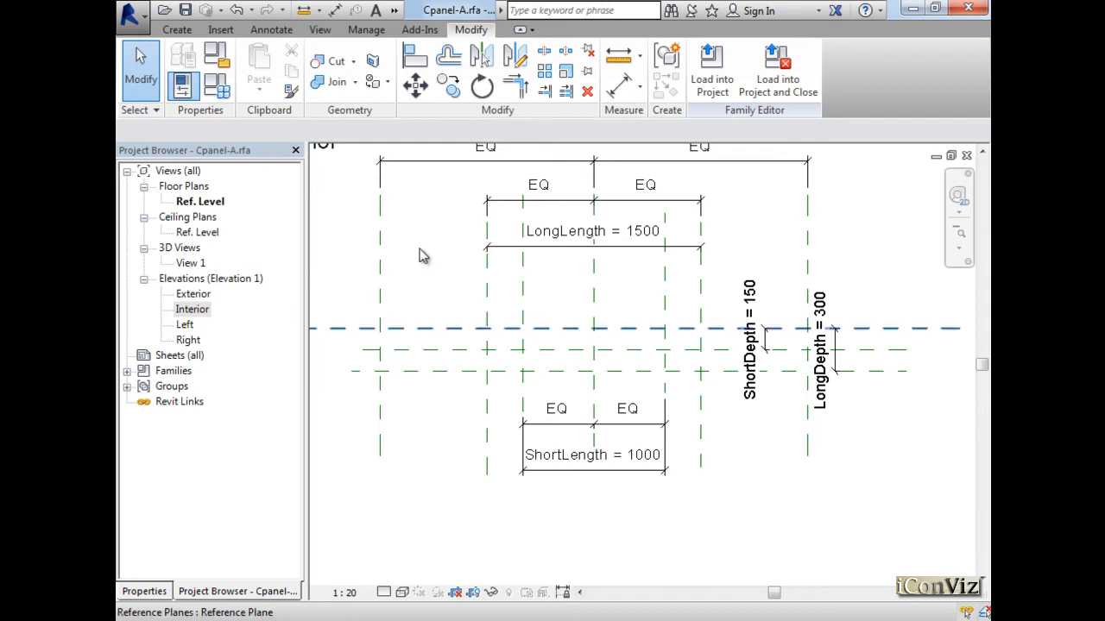
{"action": "left_click", "coordinate": [217, 85]}
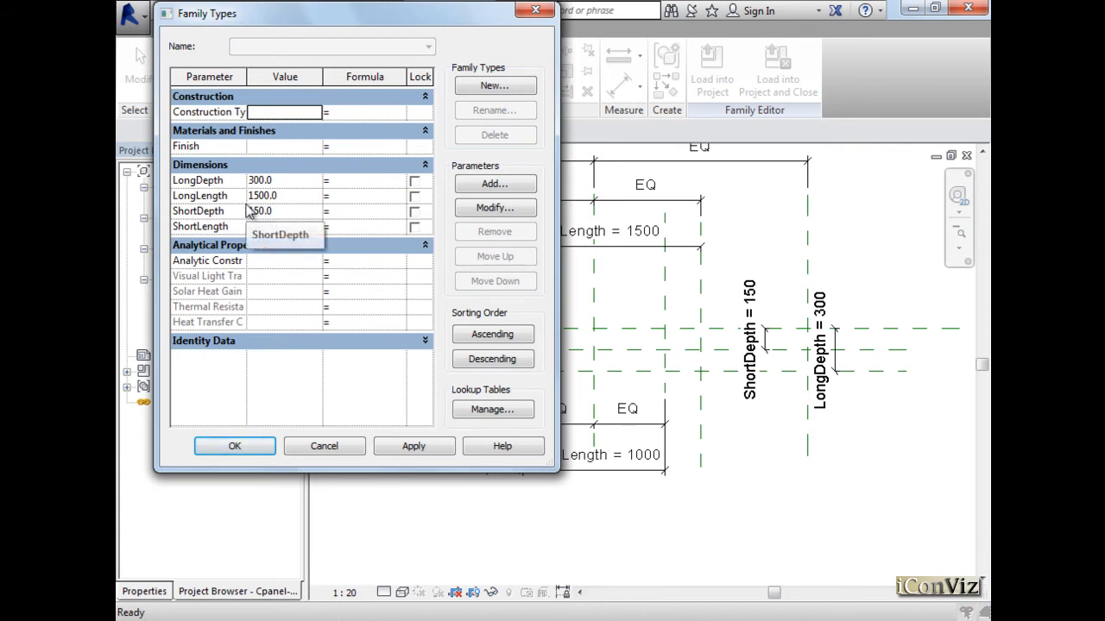
{"action": "left_click", "coordinate": [234, 446]}
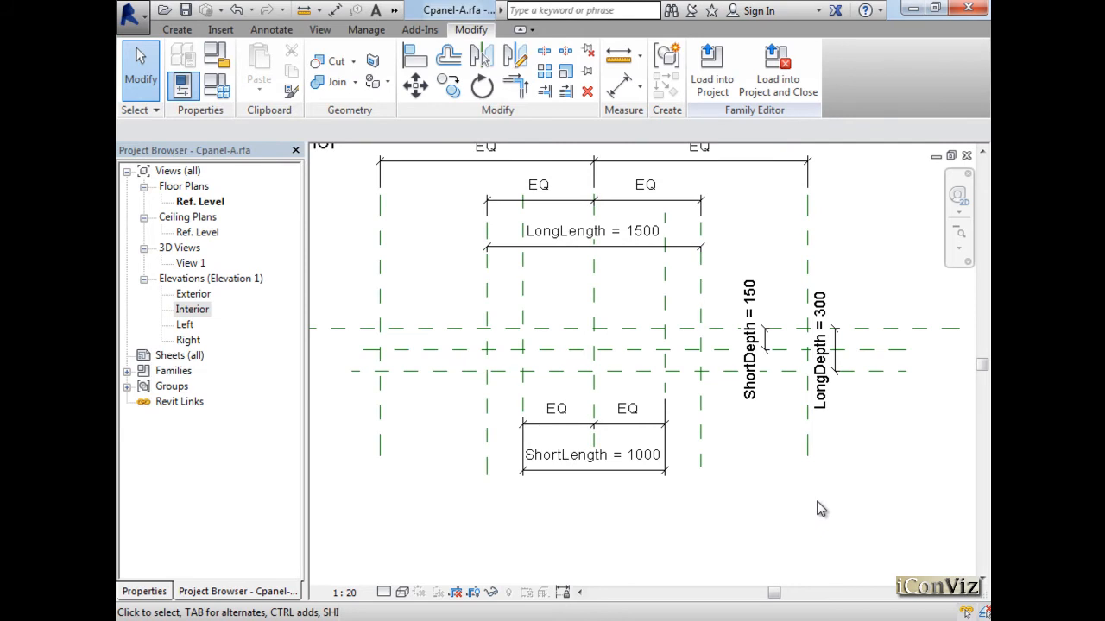
- Lock the right-hand segment of the EQ dimension above the ShortLength dimension
{"action": "scroll", "coordinate": [716, 511], "scroll_direction": "up", "scroll_amount": 2}
{"action": "mouse_move", "coordinate": [610, 497]}
{"action": "middle_mouse_down"}
{"action": "mouse_move", "coordinate": [594, 511]}
{"action": "mouse_move", "coordinate": [675, 511]}
{"action": "middle_mouse_up"}
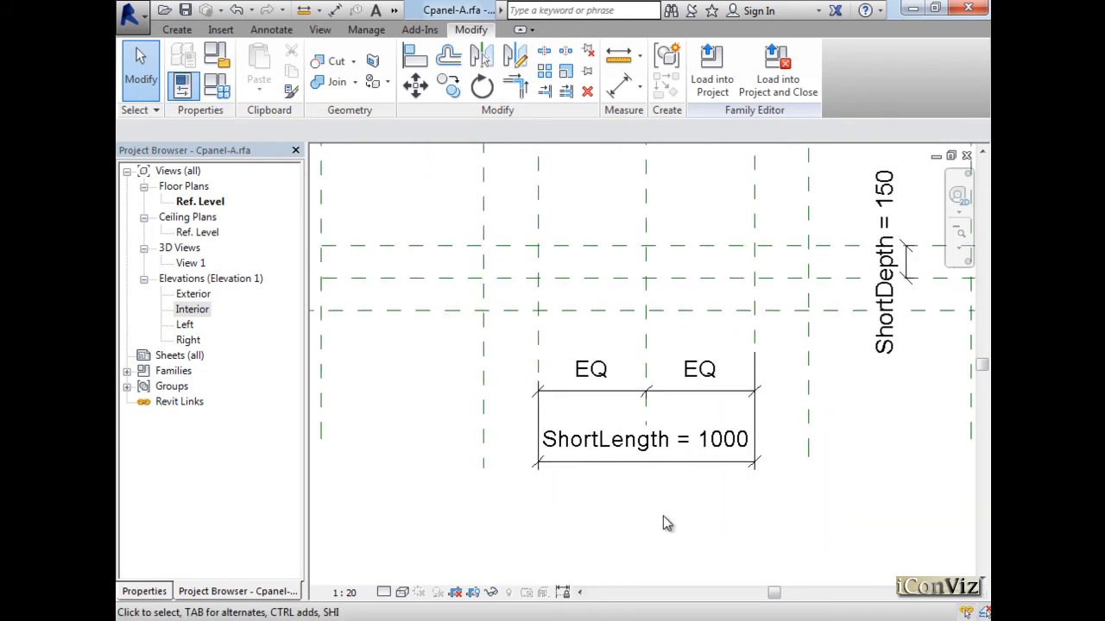
{"action": "left_click", "coordinate": [678, 395]}
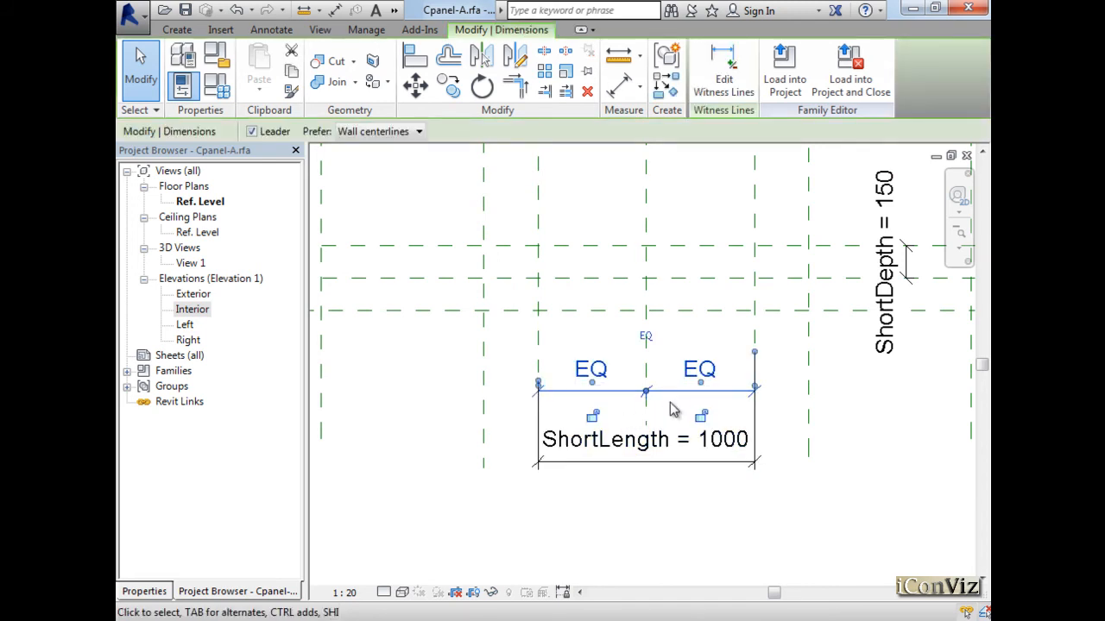
{"action": "scroll", "coordinate": [669, 406], "scroll_direction": "up", "scroll_amount": 3}
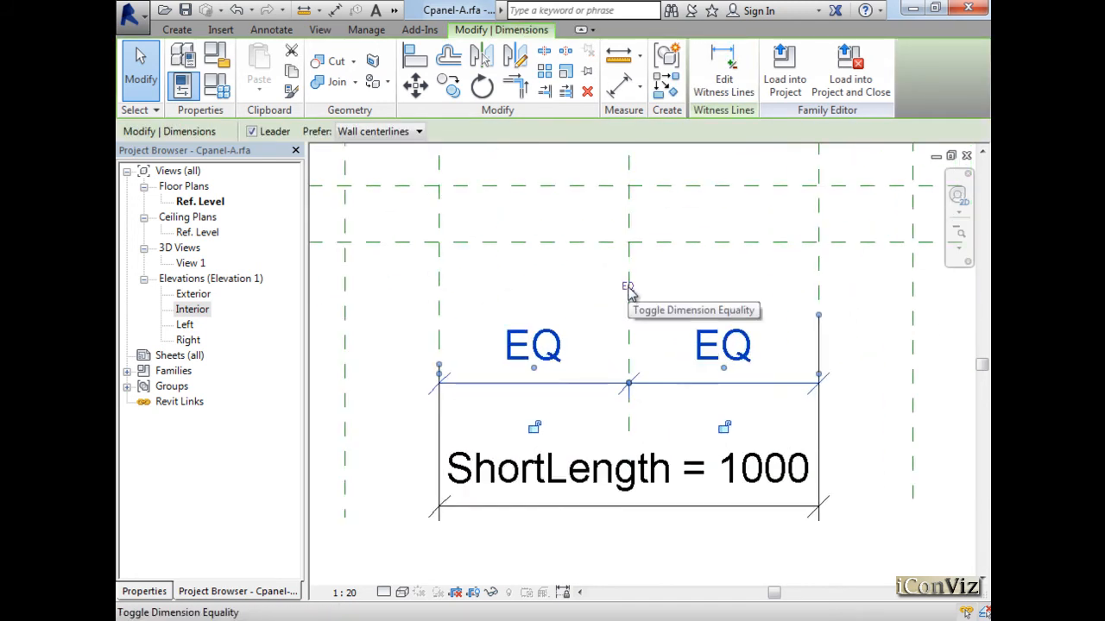
{"action": "left_click", "coordinate": [724, 427]}
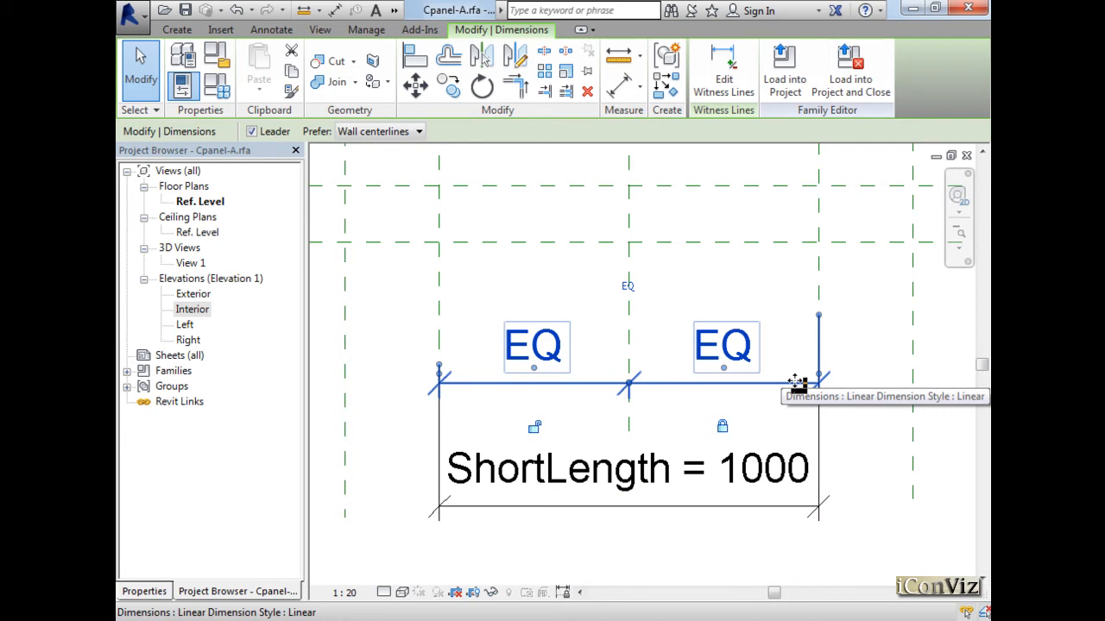
- Set the LongLength parameter to 1800 in the family types and apply it
{"action": "left_click", "coordinate": [215, 86]}
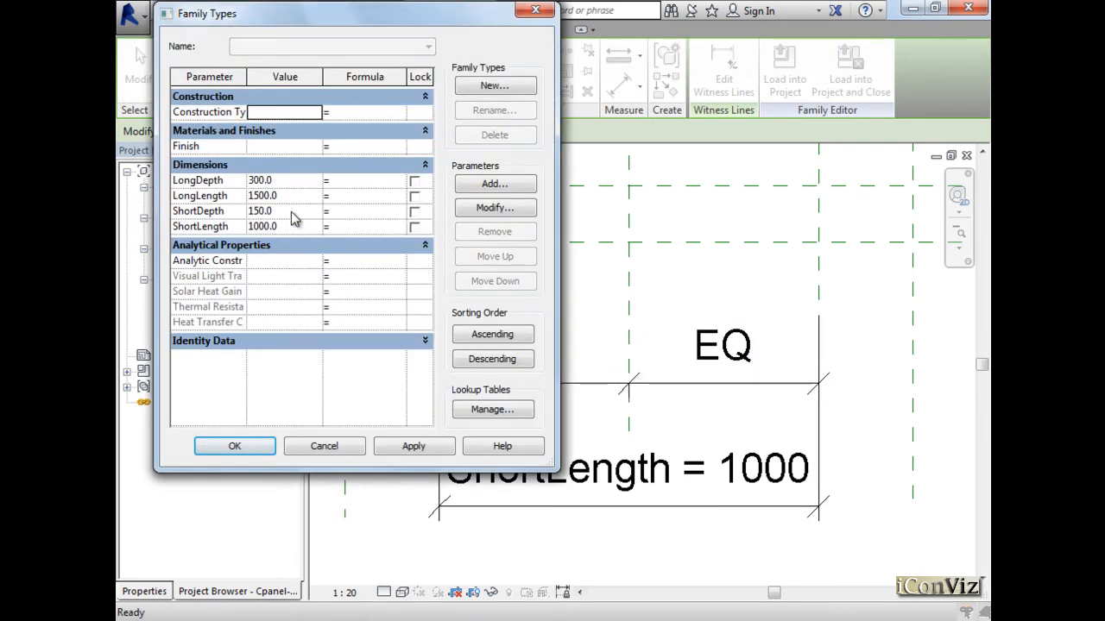
{"action": "left_click", "coordinate": [302, 211]}
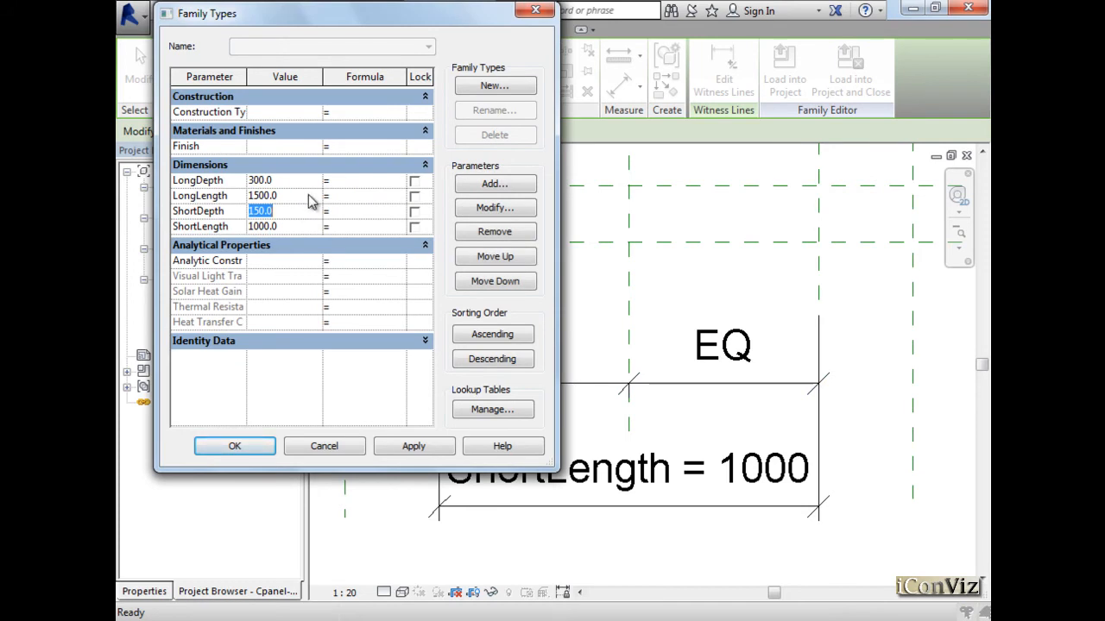
{"action": "left_click", "coordinate": [310, 196]}
{"action": "type", "text": "1"}
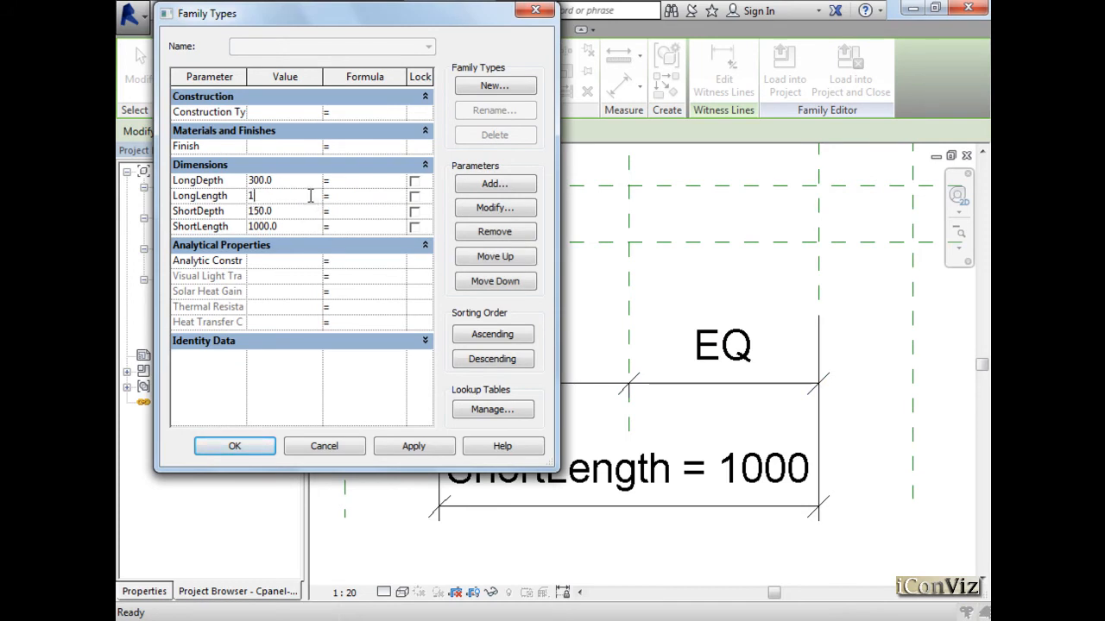
{"action": "type", "text": "800"}
{"action": "left_click", "coordinate": [413, 447]}
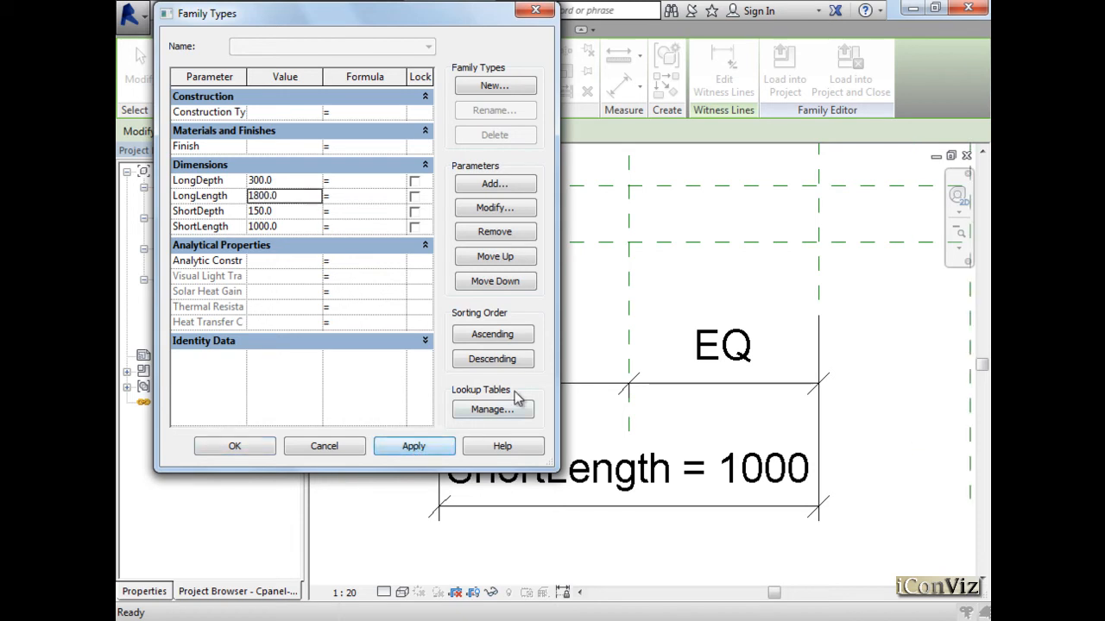
- Try to set the ShortLength parameter to 1300 with the EQ segment locked, and discard the attempt
{"action": "left_click_drag", "start_coordinate": [436, 17], "coordinate": [520, 31]}
{"action": "left_click", "coordinate": [391, 242]}
{"action": "type", "text": "1300"}
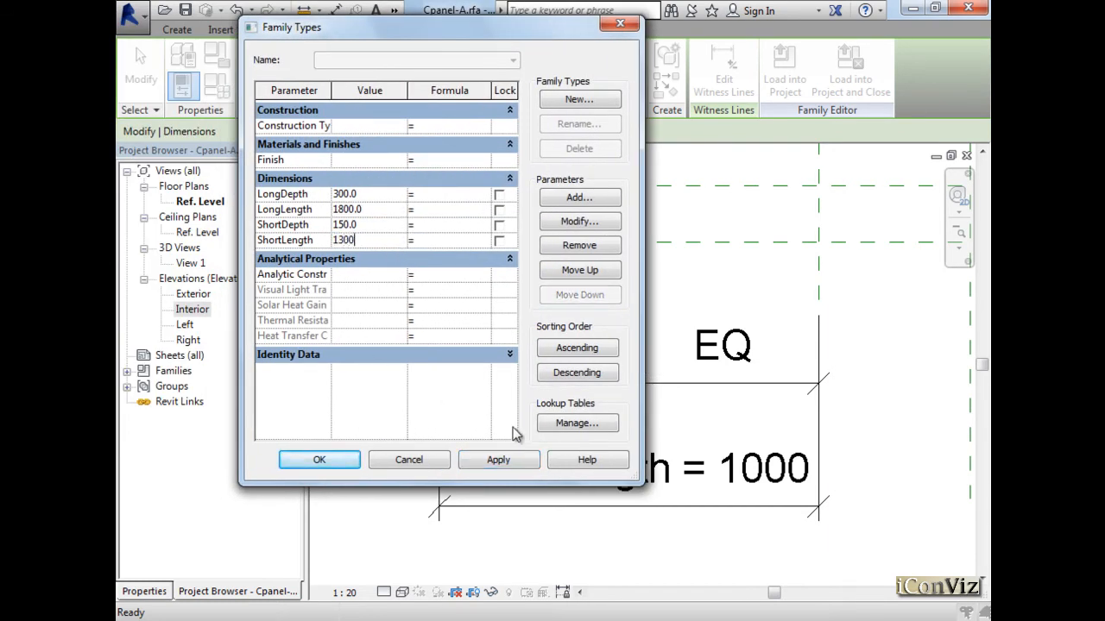
{"action": "left_click", "coordinate": [522, 462]}
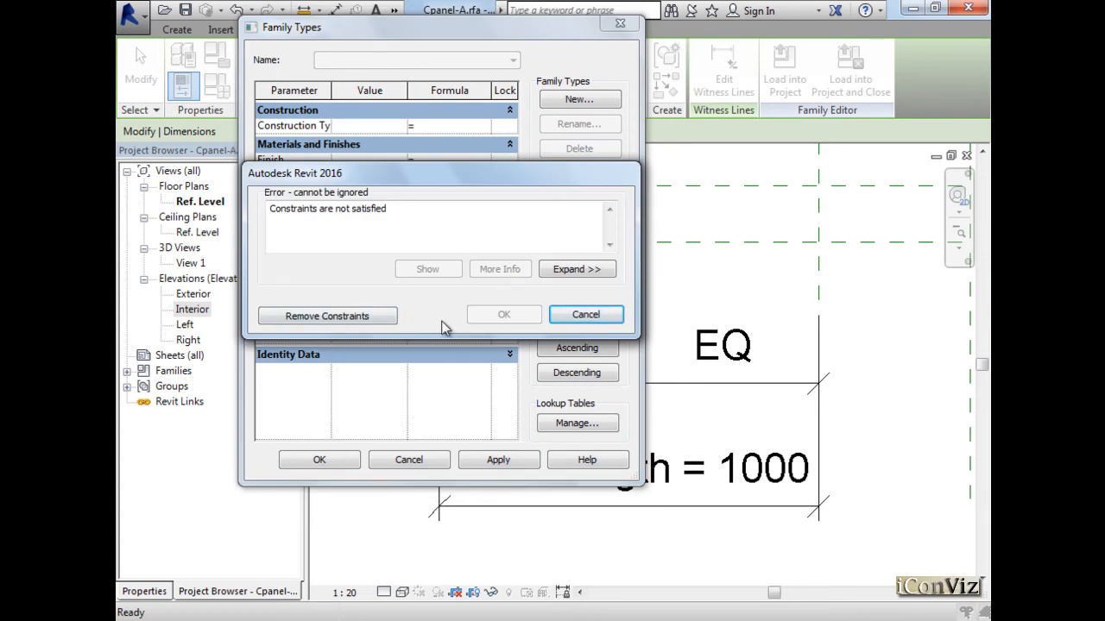
{"action": "left_click", "coordinate": [586, 314]}
{"action": "left_click", "coordinate": [406, 461]}
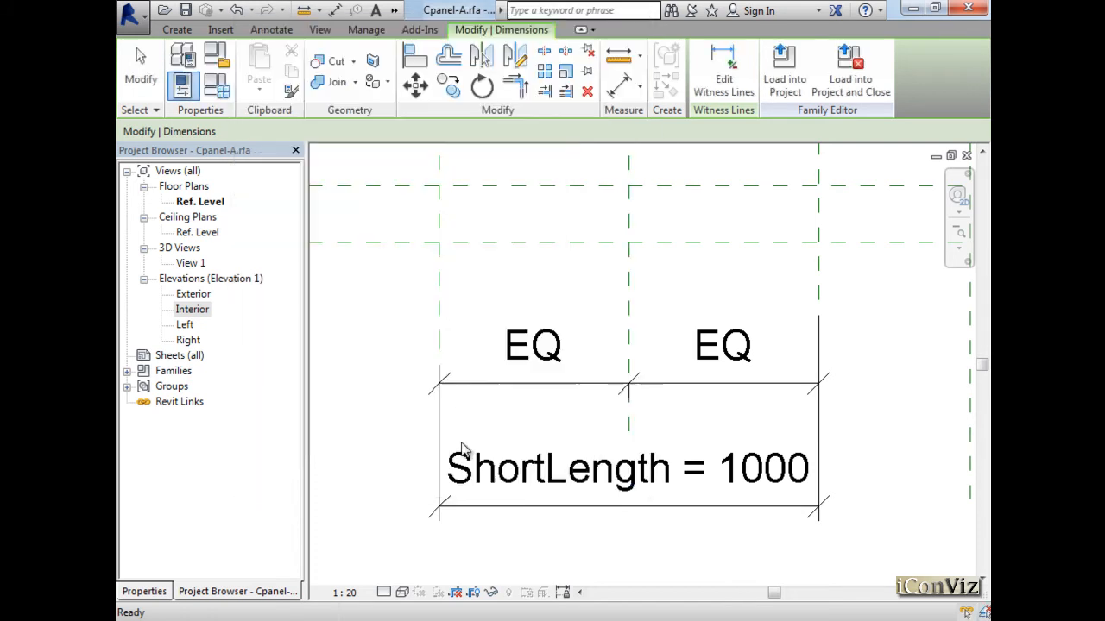
- Unlock the right-hand segment of the EQ dimension above the ShortLength dimension
{"action": "left_click", "coordinate": [675, 384]}
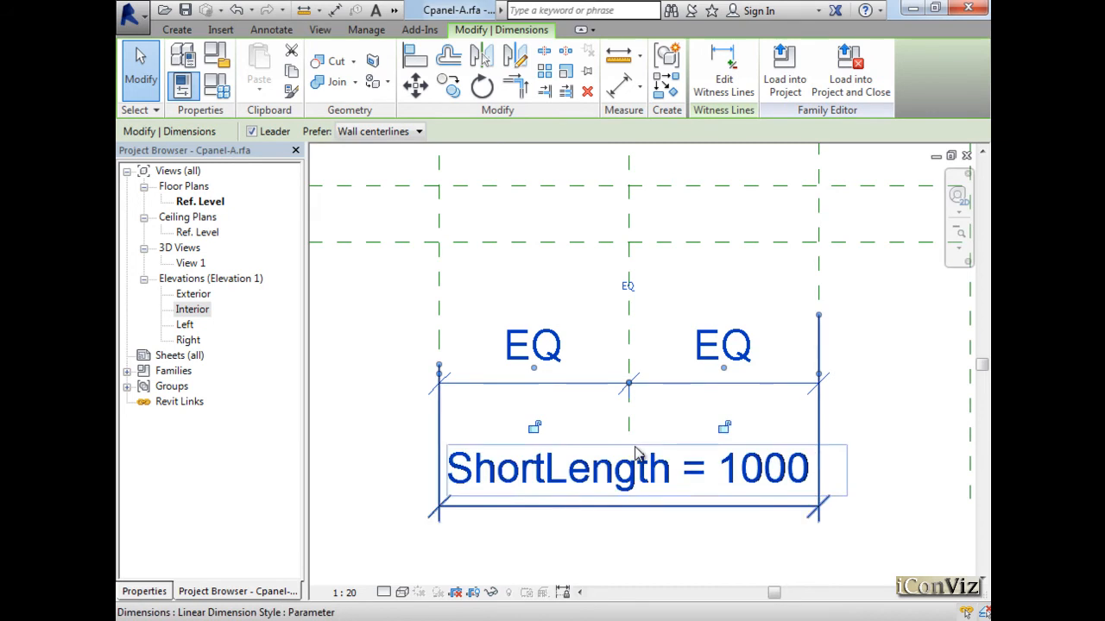
{"action": "scroll", "coordinate": [639, 453], "scroll_direction": "down", "scroll_amount": 3}
{"action": "left_click", "coordinate": [734, 524]}
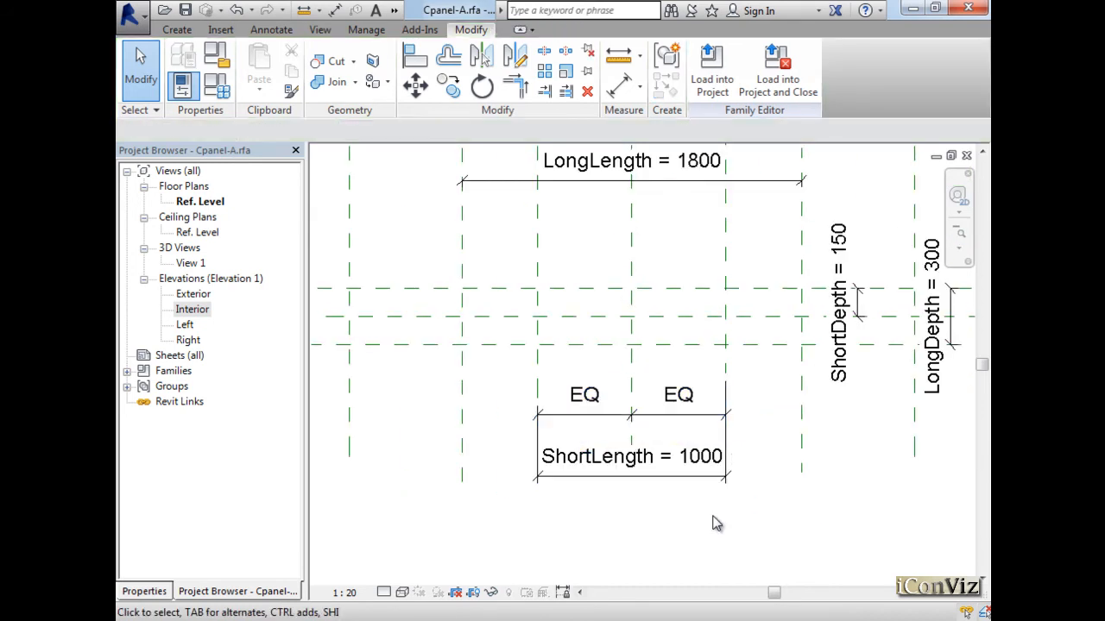
- Select the ShortLength dimension and toggle its length constraint lock
{"action": "left_click", "coordinate": [706, 488]}
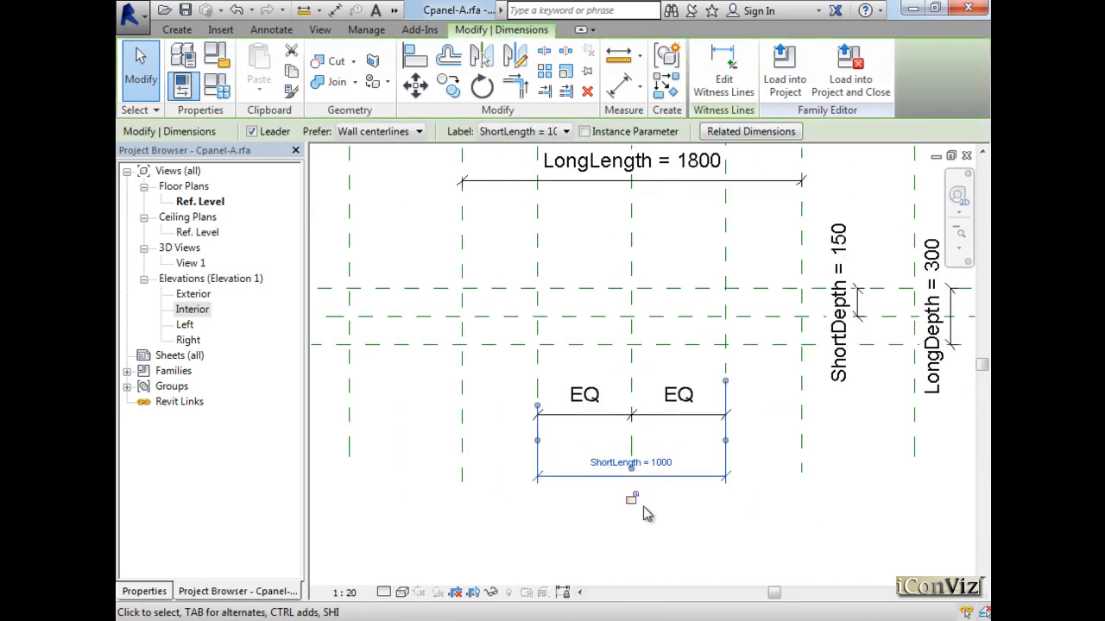
{"action": "left_click", "coordinate": [749, 541]}
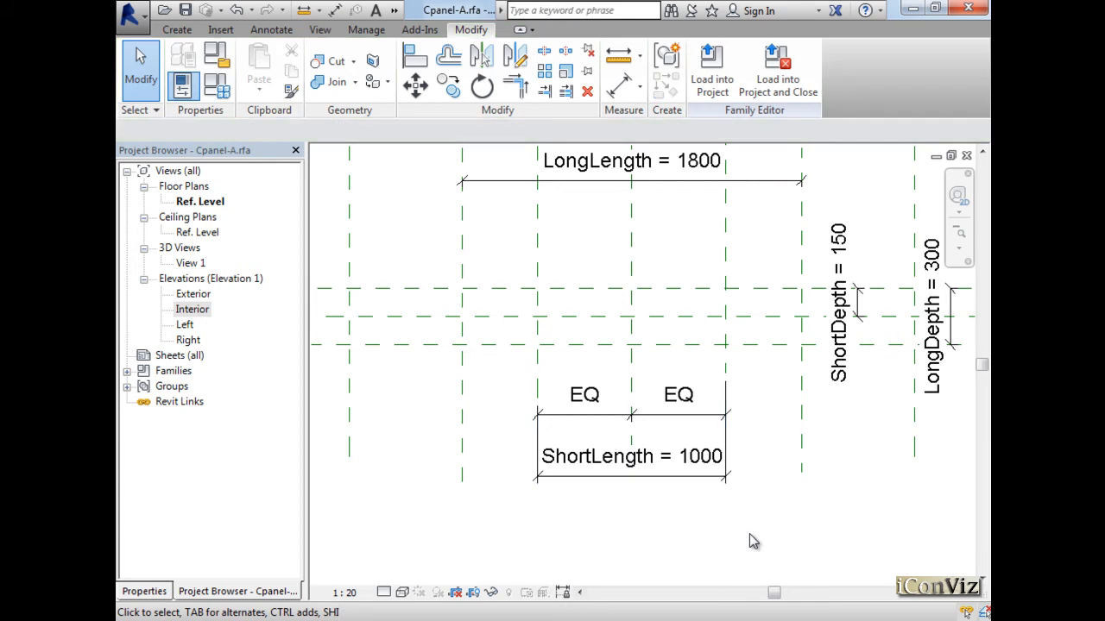
{"action": "left_click", "coordinate": [686, 485]}
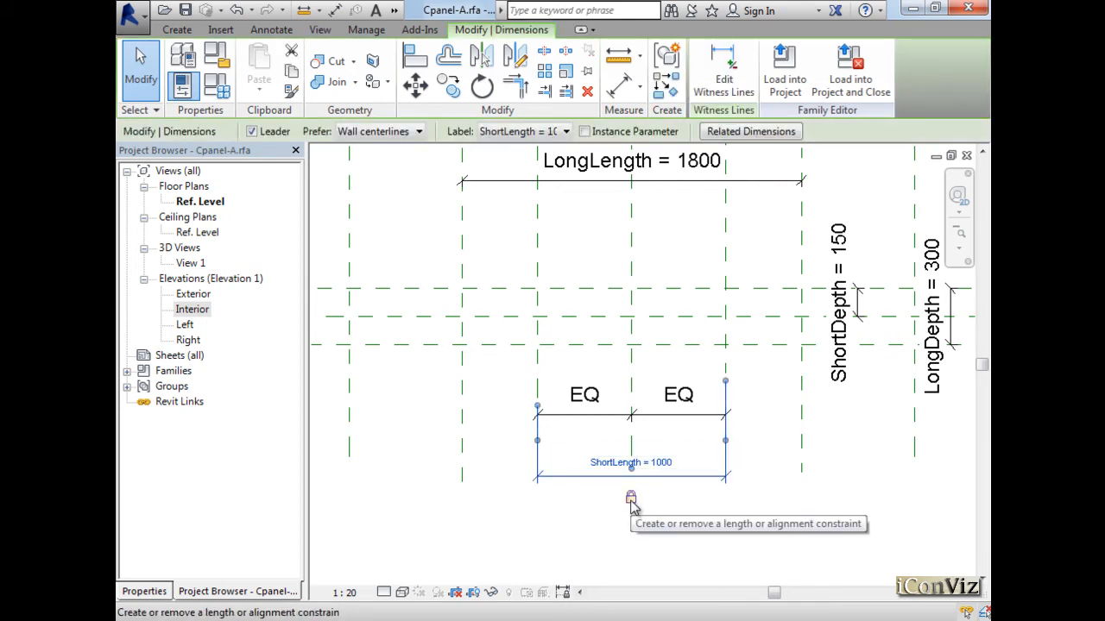
{"action": "left_click", "coordinate": [631, 499]}
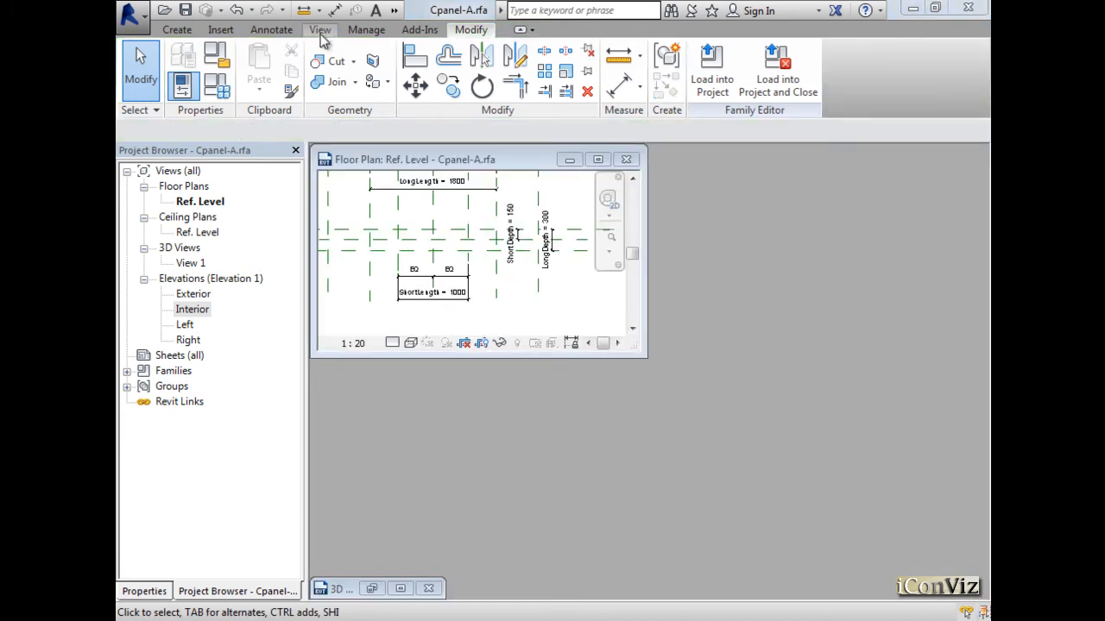
- Open the default 3D view and tile it beside the Ref. Level floor plan, fitting the views to their windows
{"action": "left_click", "coordinate": [322, 34]}
{"action": "left_click", "coordinate": [269, 65]}
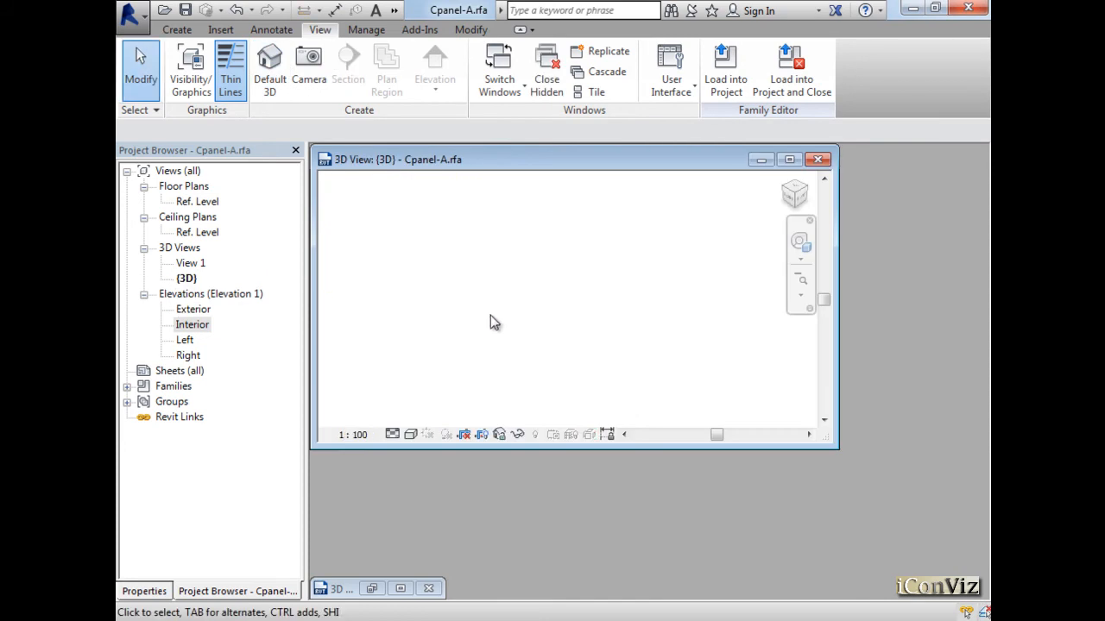
{"action": "key", "text": "w"}
{"action": "key", "text": "t"}
{"action": "key", "text": "z"}
{"action": "key", "text": "a"}
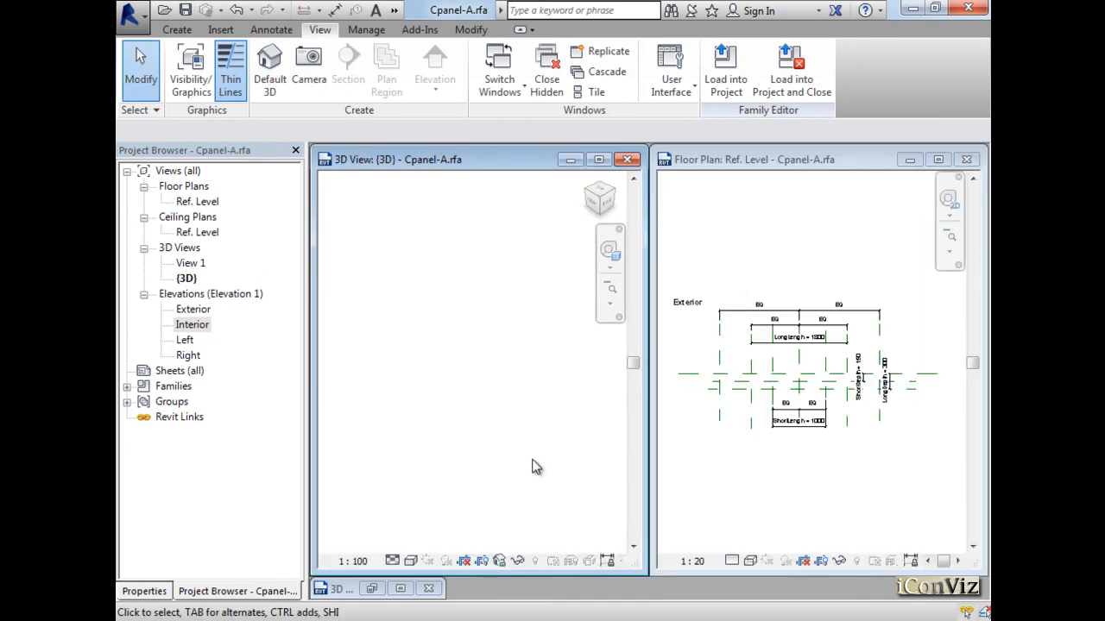
{"action": "left_click", "coordinate": [761, 390]}
{"action": "scroll", "coordinate": [760, 387], "scroll_direction": "up", "scroll_amount": 2}
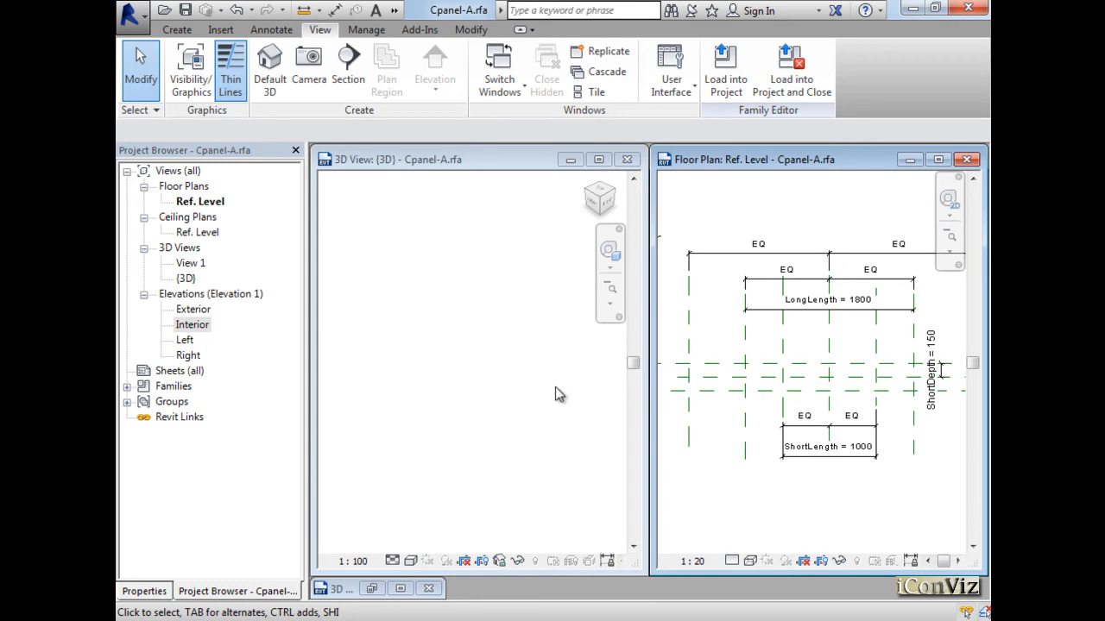
- Narrow the Project Browser to give the tiled views more room, and fit both views again
{"action": "left_click", "coordinate": [535, 378]}
{"action": "left_click_drag", "start_coordinate": [307, 348], "coordinate": [206, 347]}
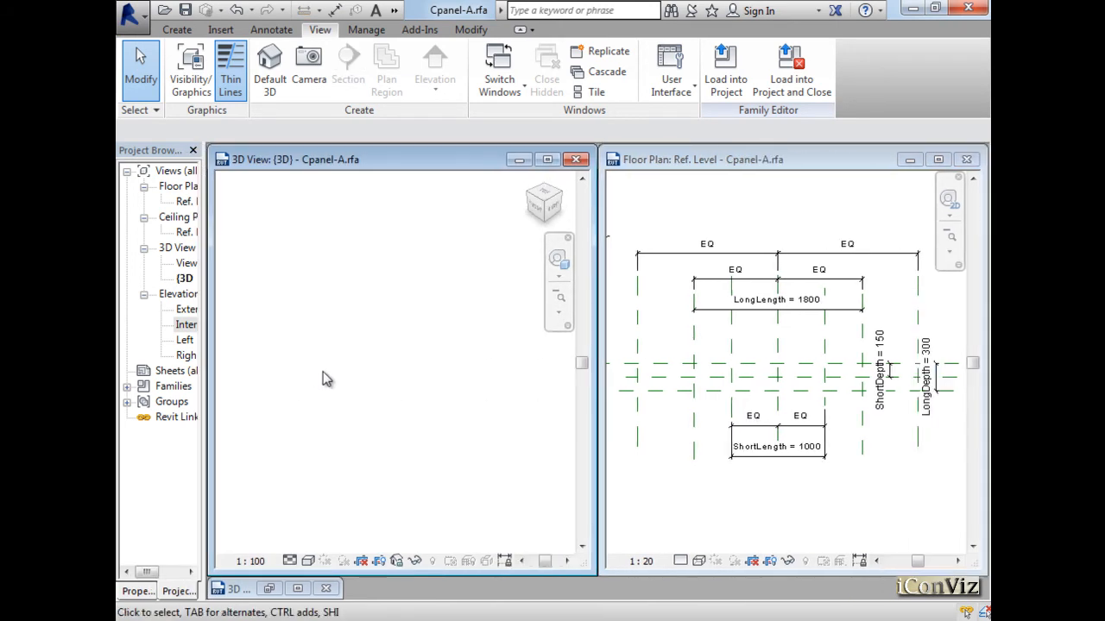
{"action": "key", "text": "z"}
{"action": "key", "text": "a"}
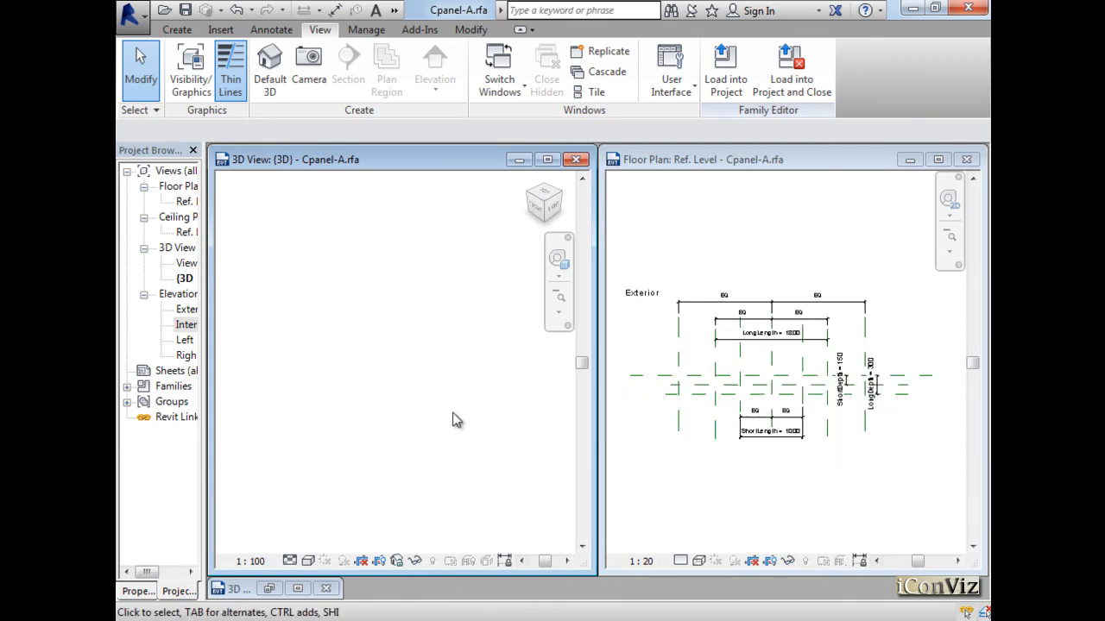
- Select the Center (Left/Right) reference plane in the Ref. Level floor plan
{"action": "left_click", "coordinate": [755, 470]}
{"action": "scroll", "coordinate": [666, 453], "scroll_direction": "up", "scroll_amount": 3}
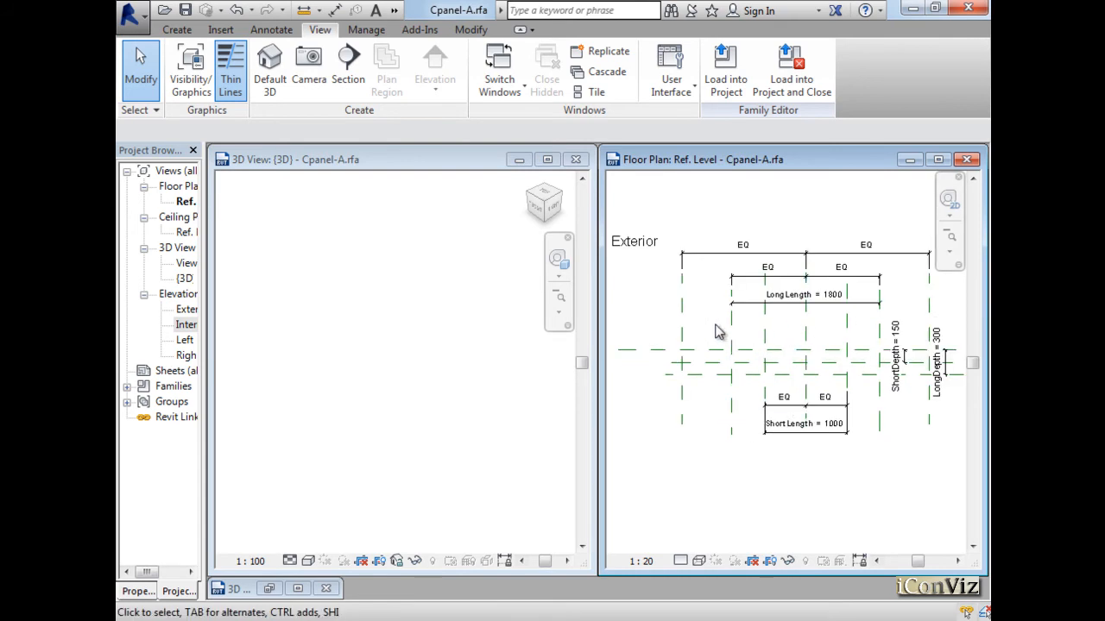
{"action": "left_click", "coordinate": [808, 343]}
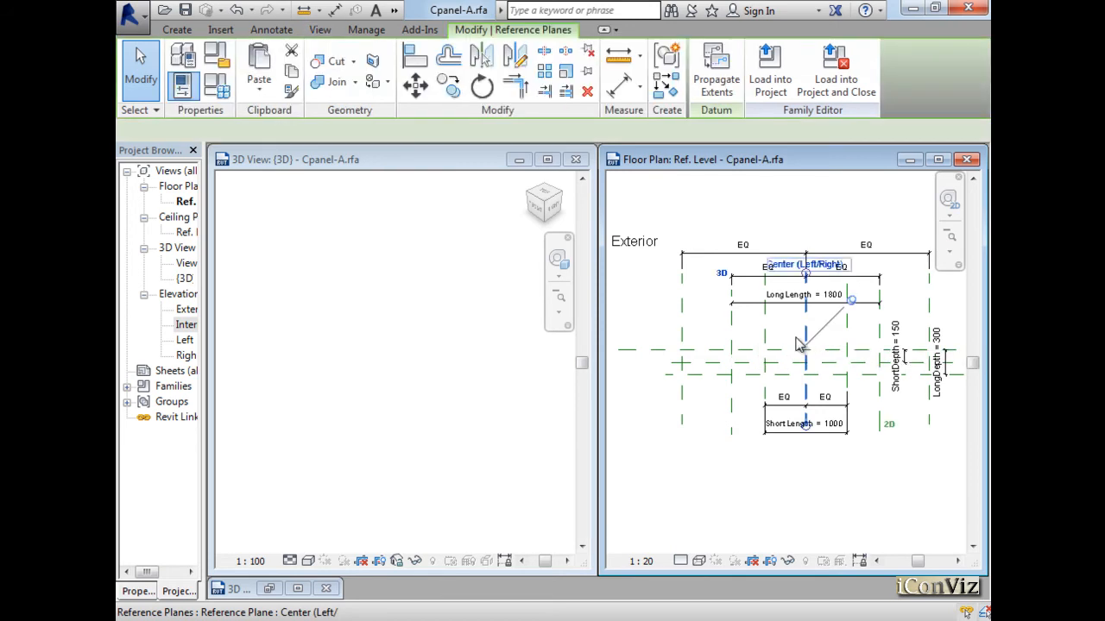
- Switch to PowerPoint and trace one four-sided facade panel below the dashed centre crossing as a closed freeform, about 3.12 cm high and 1.24 cm wide
{"action": "scroll", "coordinate": [809, 354], "scroll_direction": "up", "scroll_amount": 2}
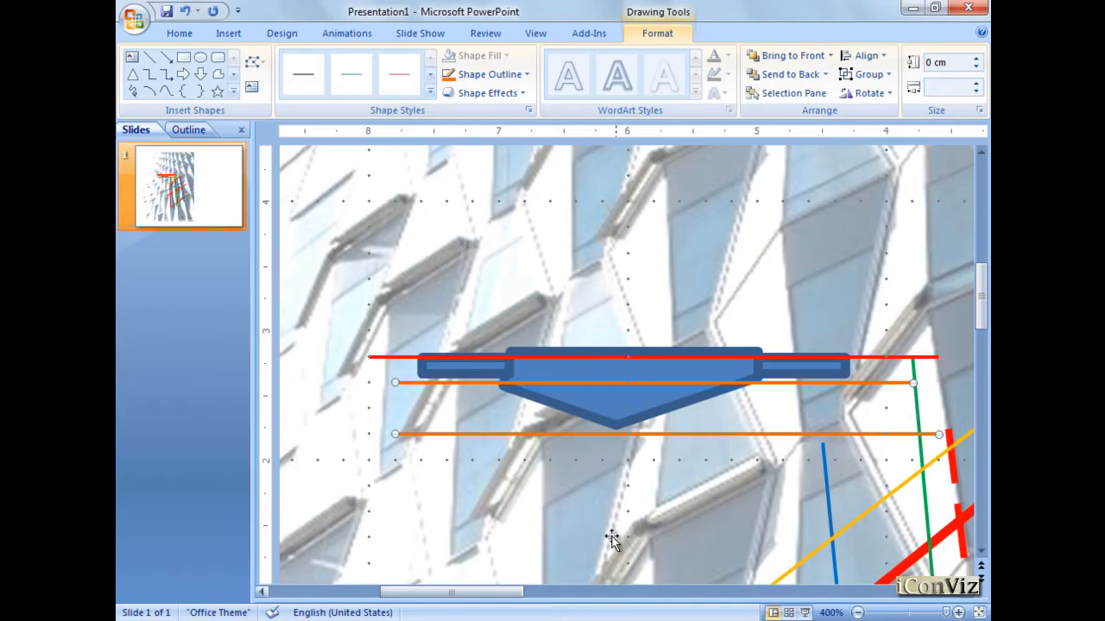
{"action": "scroll", "coordinate": [557, 358], "scroll_direction": "down", "scroll_amount": 5, "text": "ctrl"}
{"action": "scroll", "coordinate": [557, 358], "scroll_direction": "down", "scroll_amount": 5}
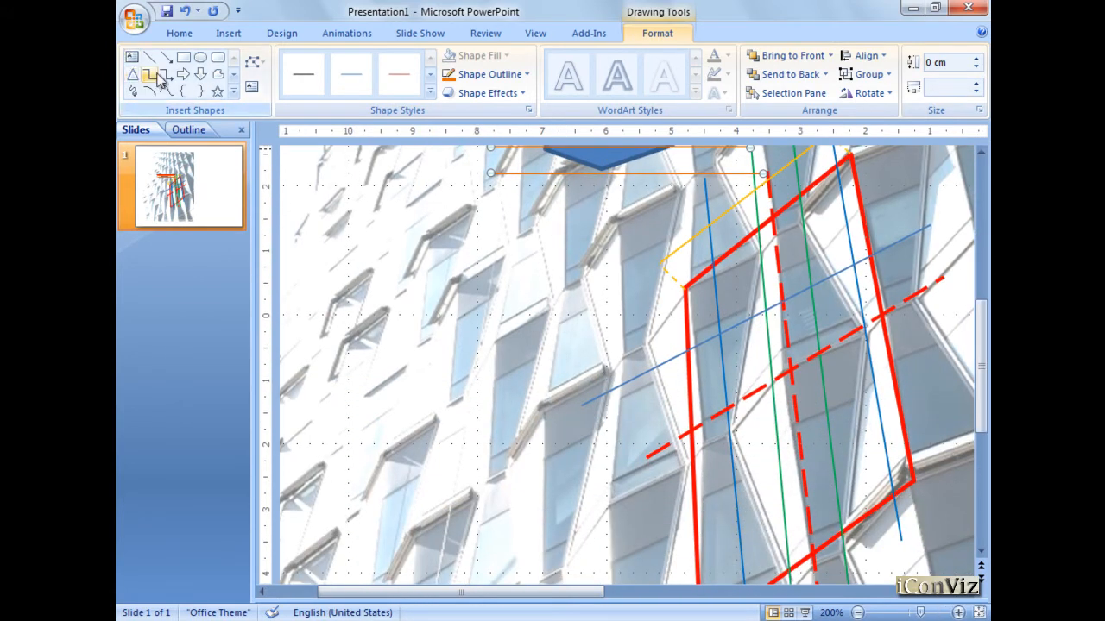
{"action": "left_click", "coordinate": [217, 75]}
{"action": "scroll", "coordinate": [552, 265], "scroll_direction": "down", "scroll_amount": 2}
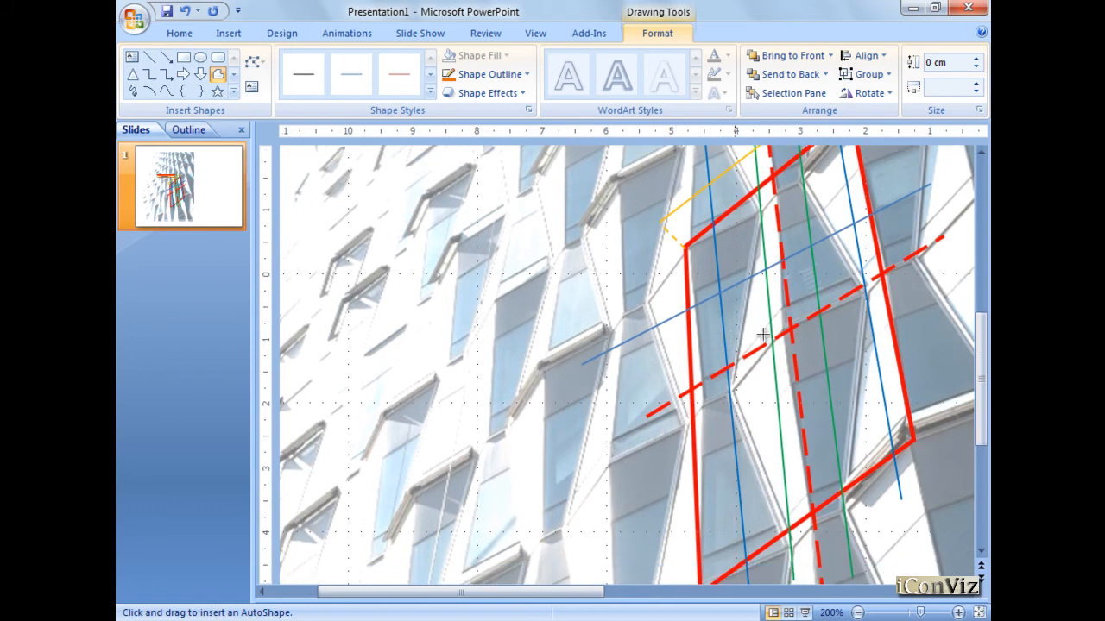
{"action": "left_click", "coordinate": [784, 334]}
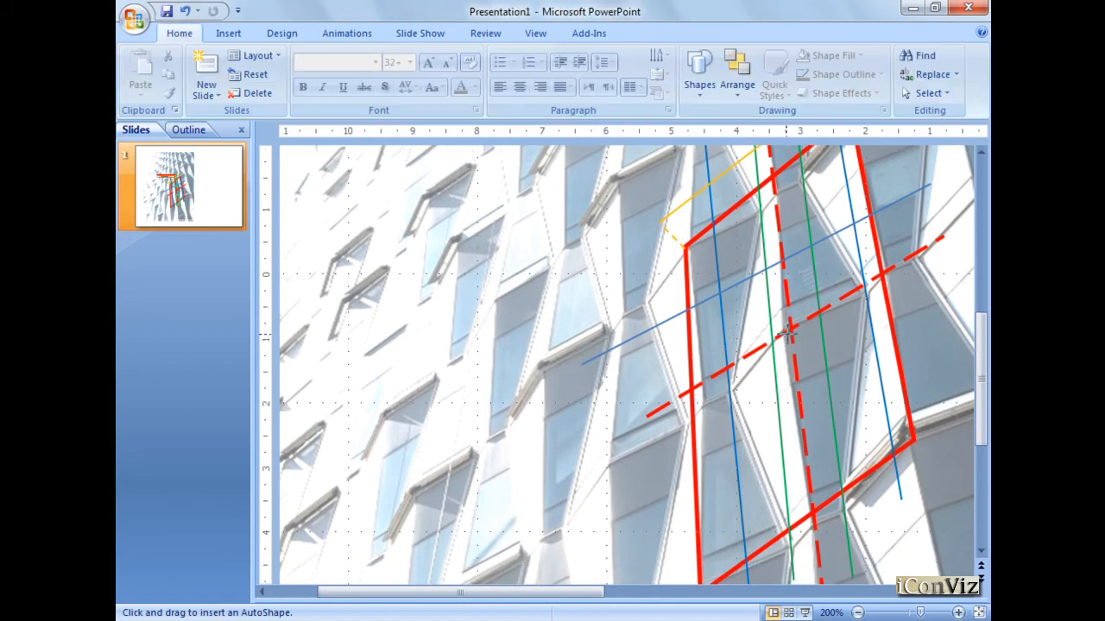
{"action": "left_click", "coordinate": [732, 387]}
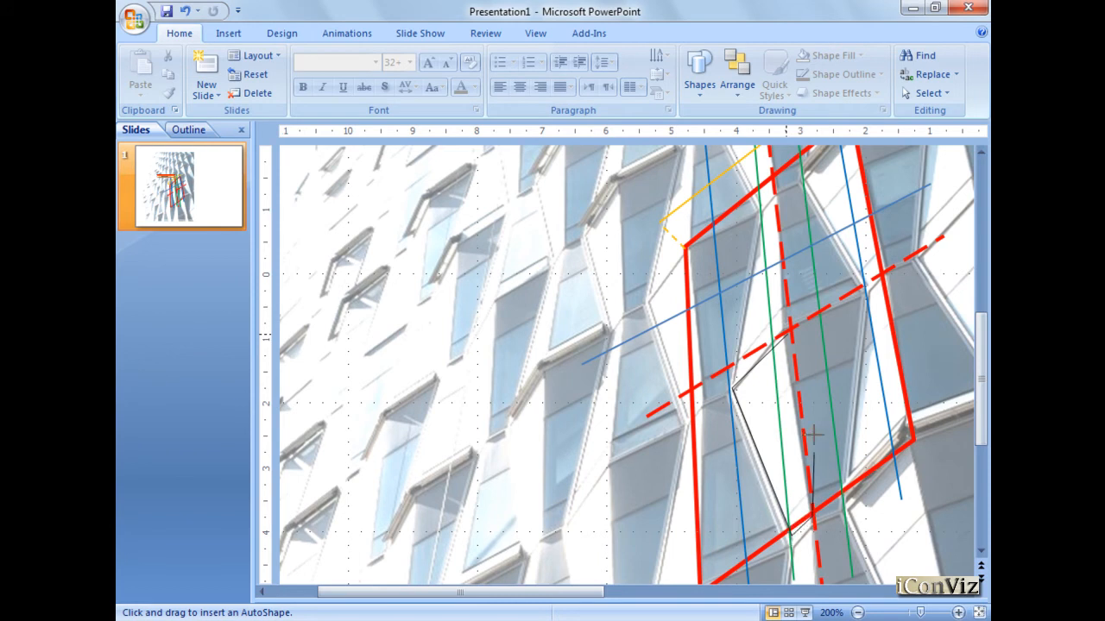
{"action": "left_click", "coordinate": [788, 332]}
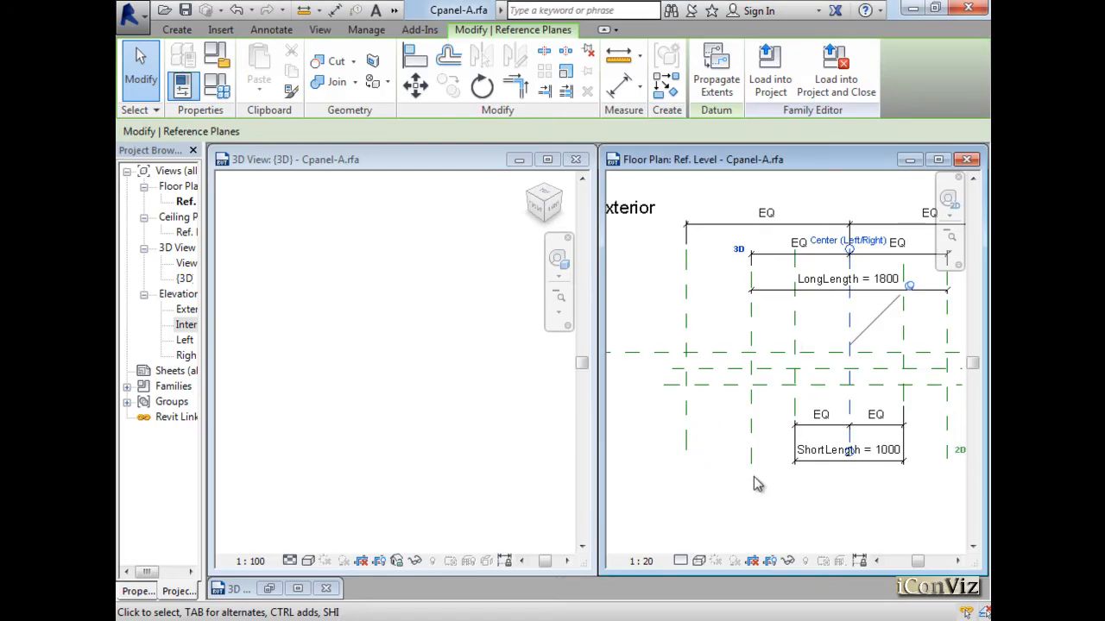
- Compare the reference planes in the Revit floor plan with the traced panel and guide lines in PowerPoint
{"action": "left_click", "coordinate": [754, 479]}
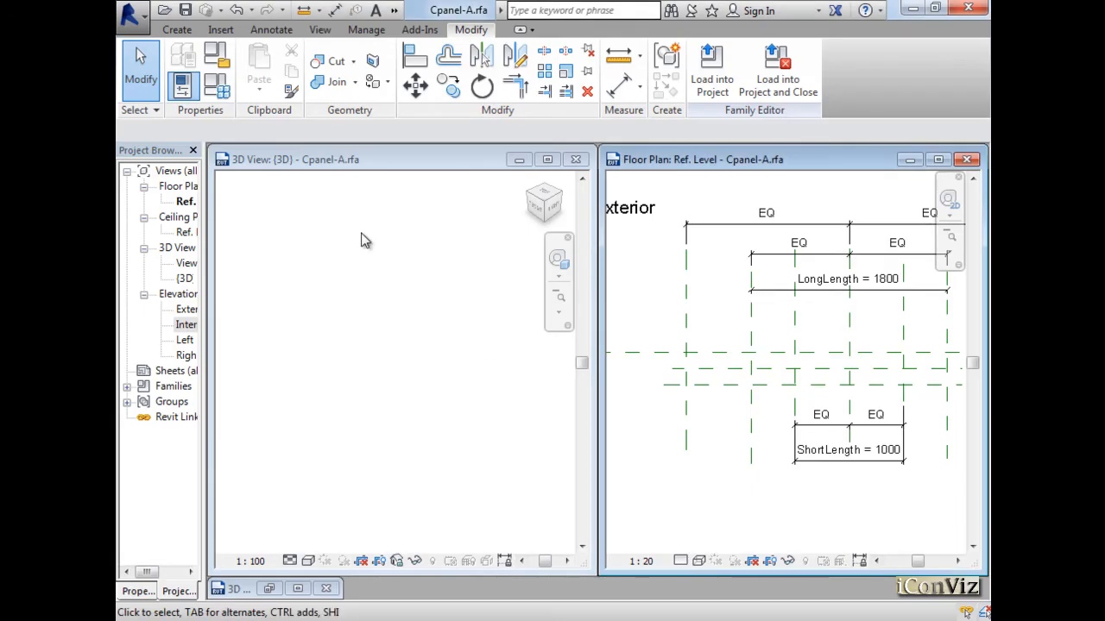
{"action": "left_click", "coordinate": [177, 29]}
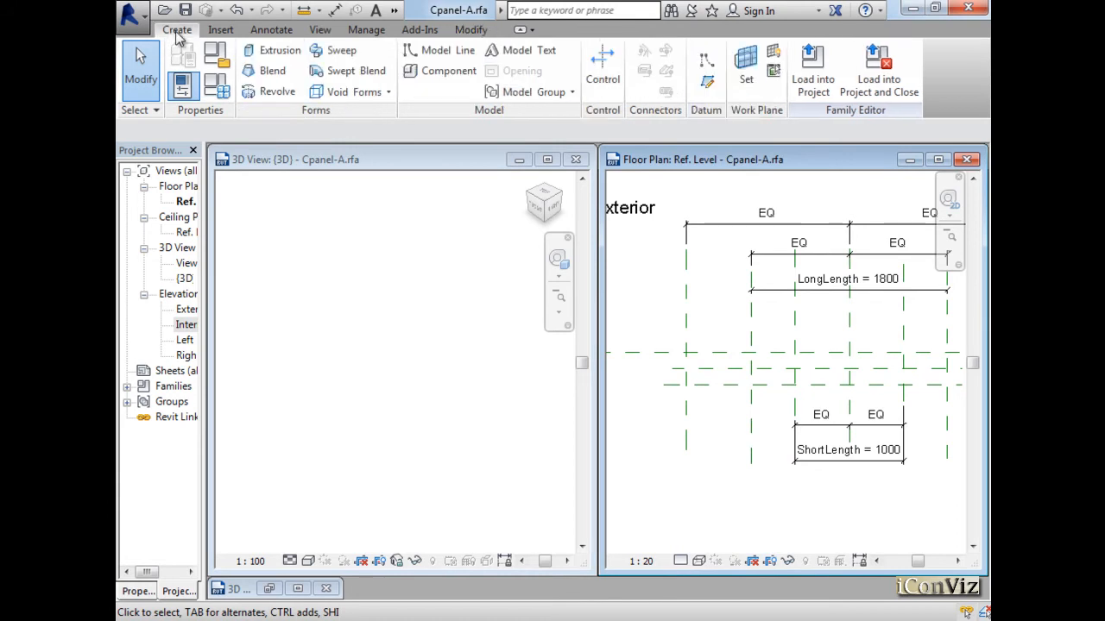
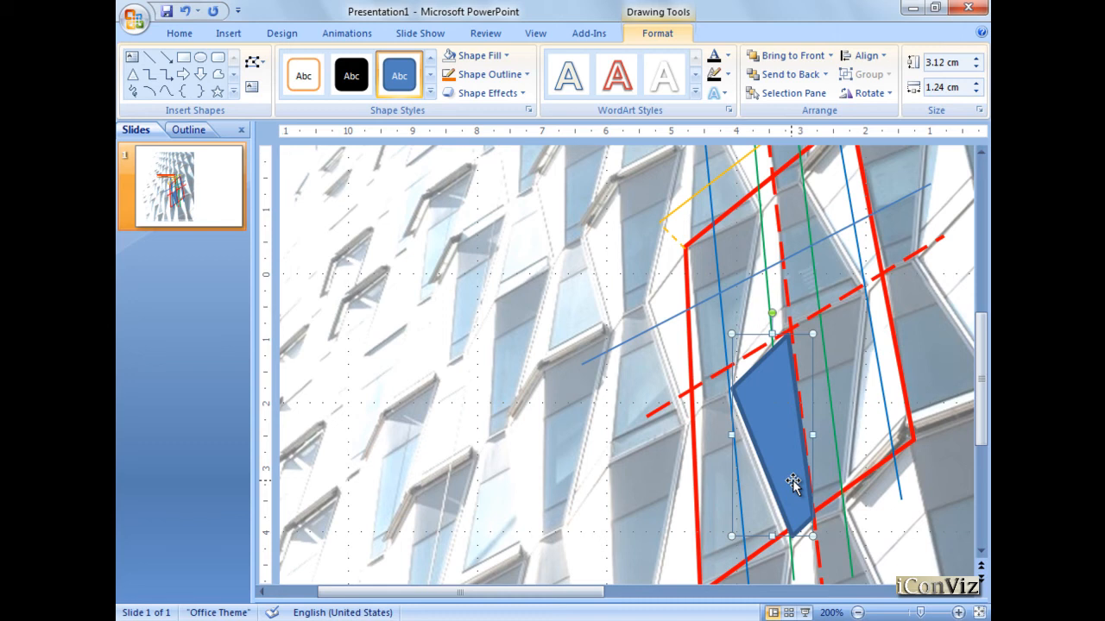
{"action": "key", "text": "alt+Tab"}
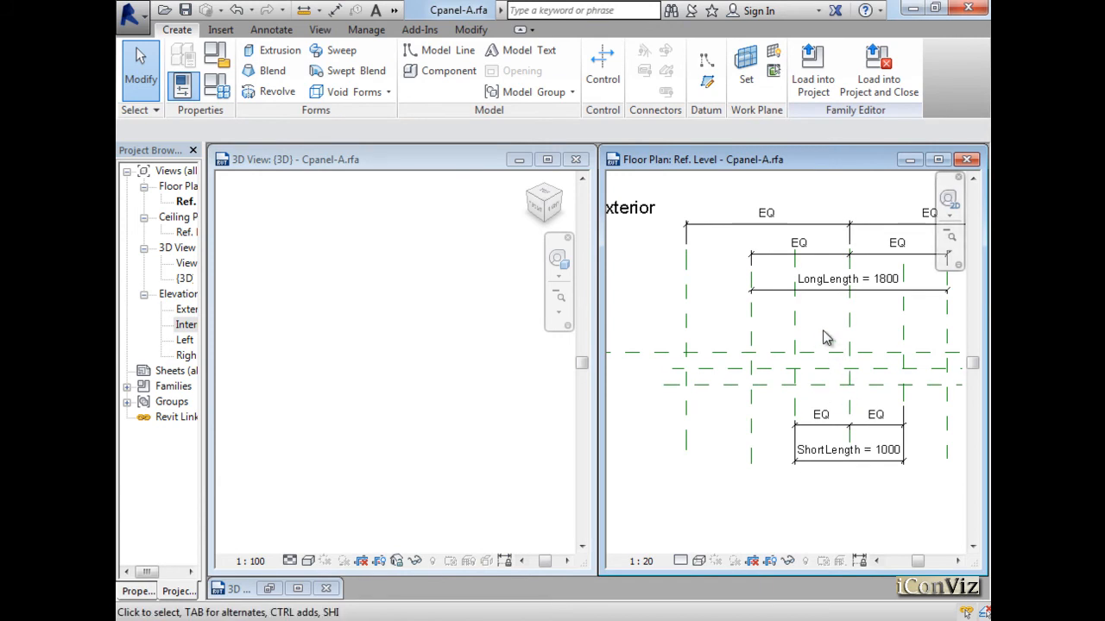
{"action": "scroll", "coordinate": [824, 339], "scroll_direction": "up", "scroll_amount": 1}
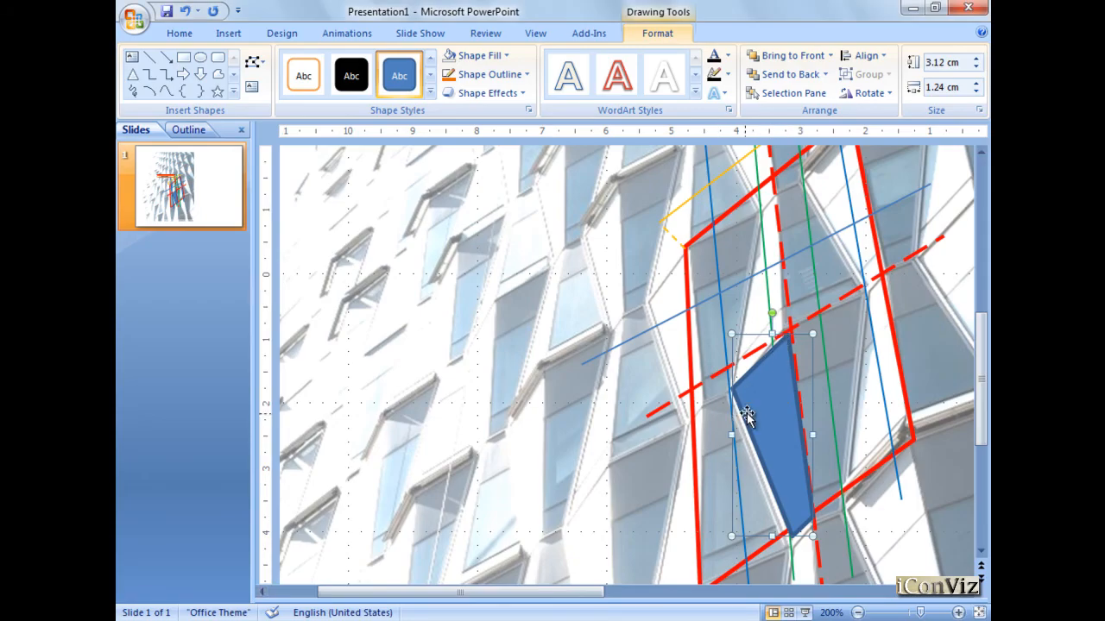
{"action": "left_click", "coordinate": [721, 315]}
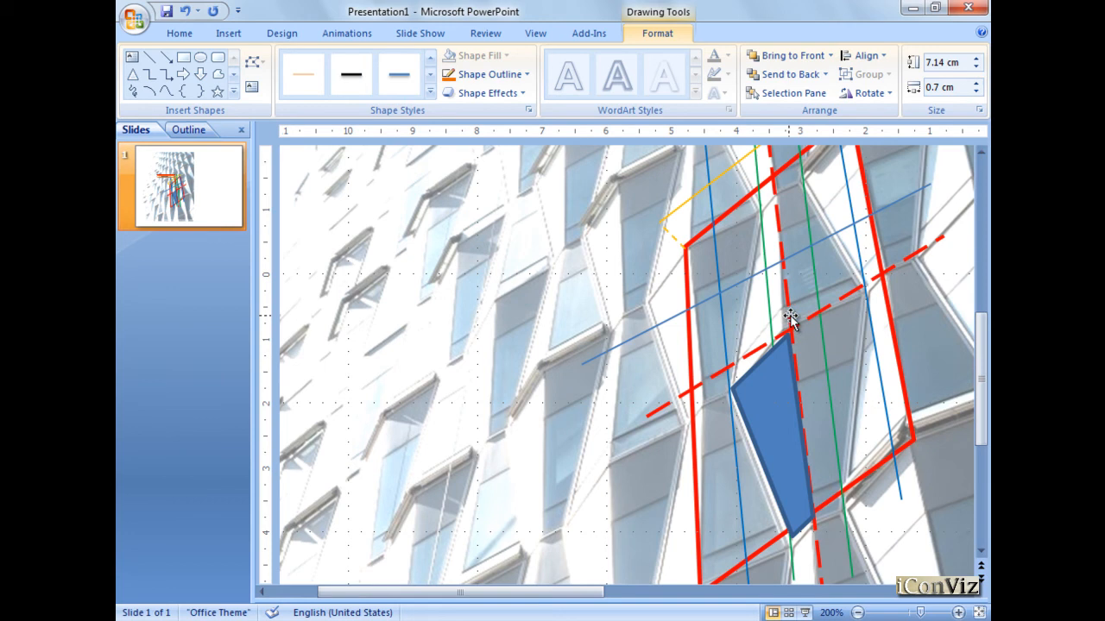
{"action": "left_click", "coordinate": [793, 566]}
{"action": "scroll", "coordinate": [792, 566], "scroll_direction": "down", "scroll_amount": 1}
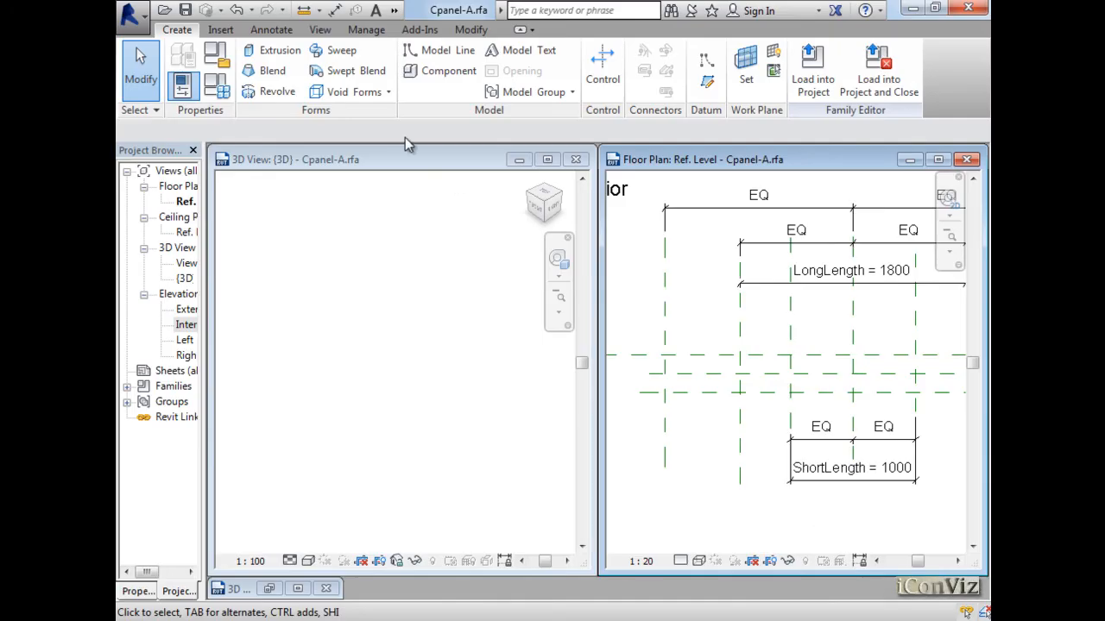
- Create a blend in Revit with a four-sided base between the centre and left ShortLength planes, sloping from ShortDepth to LongDepth, and switch to its top boundary
{"action": "left_click", "coordinate": [269, 74]}
{"action": "left_click", "coordinate": [177, 30]}
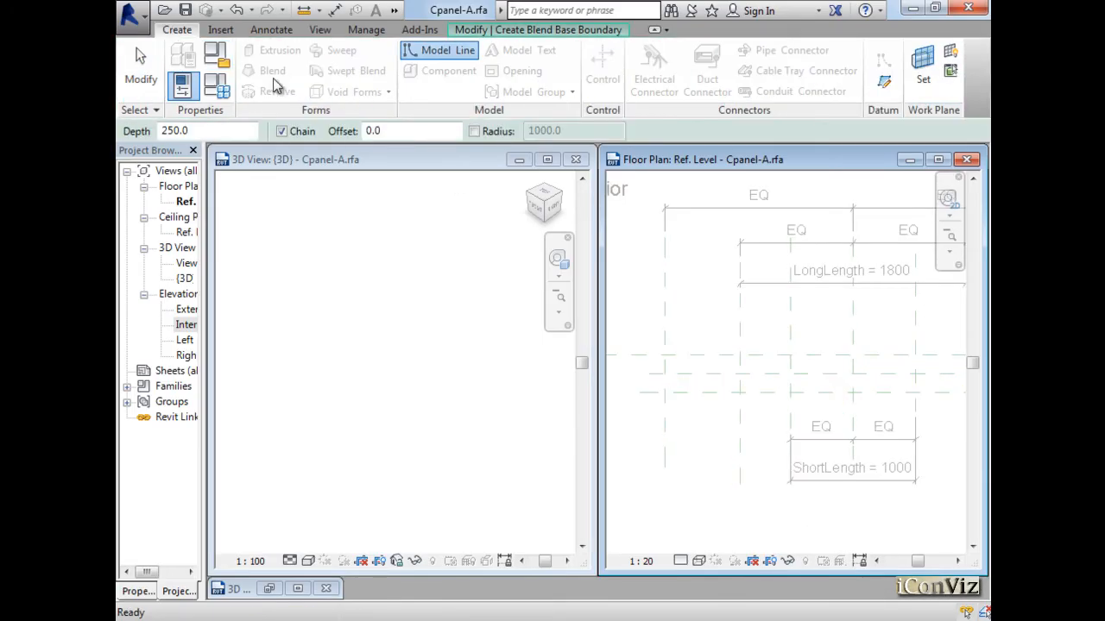
{"action": "left_click", "coordinate": [577, 30]}
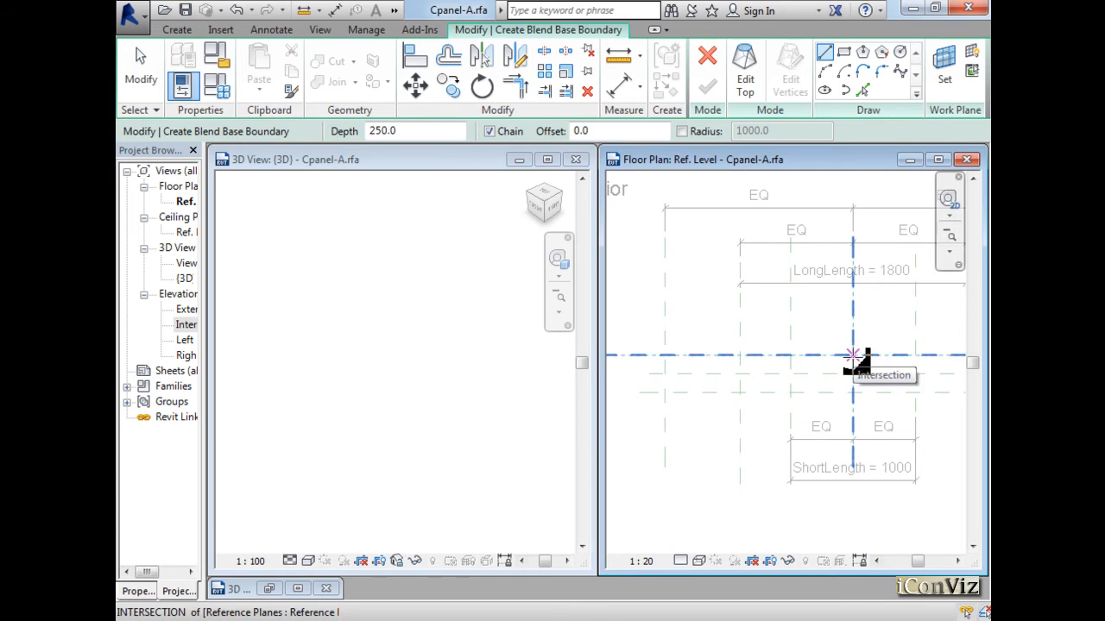
{"action": "left_click", "coordinate": [853, 355]}
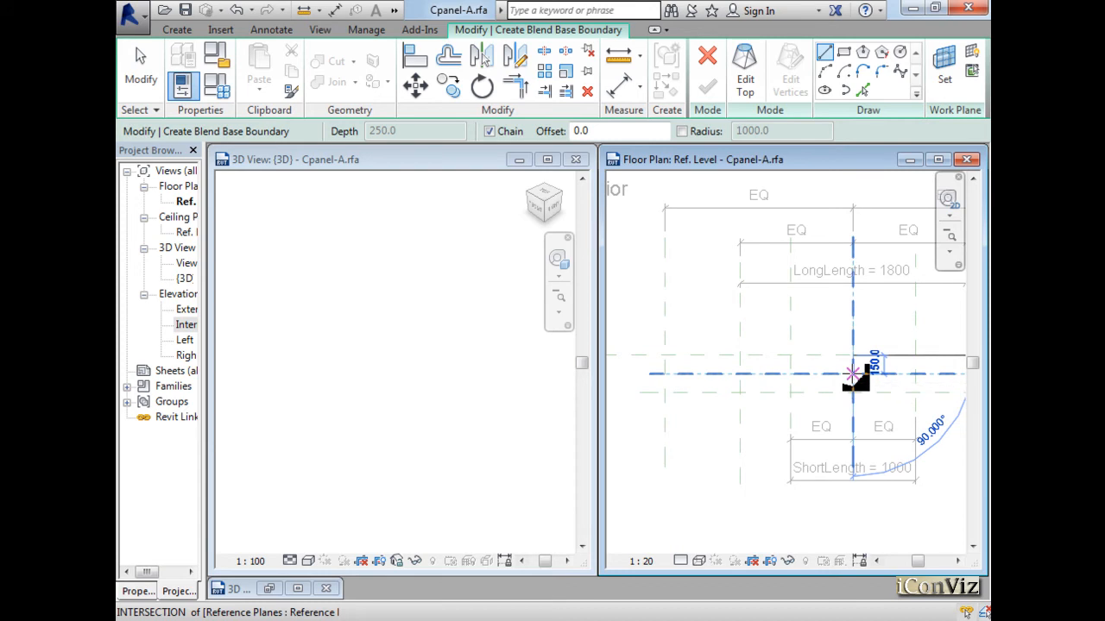
{"action": "left_click", "coordinate": [853, 374]}
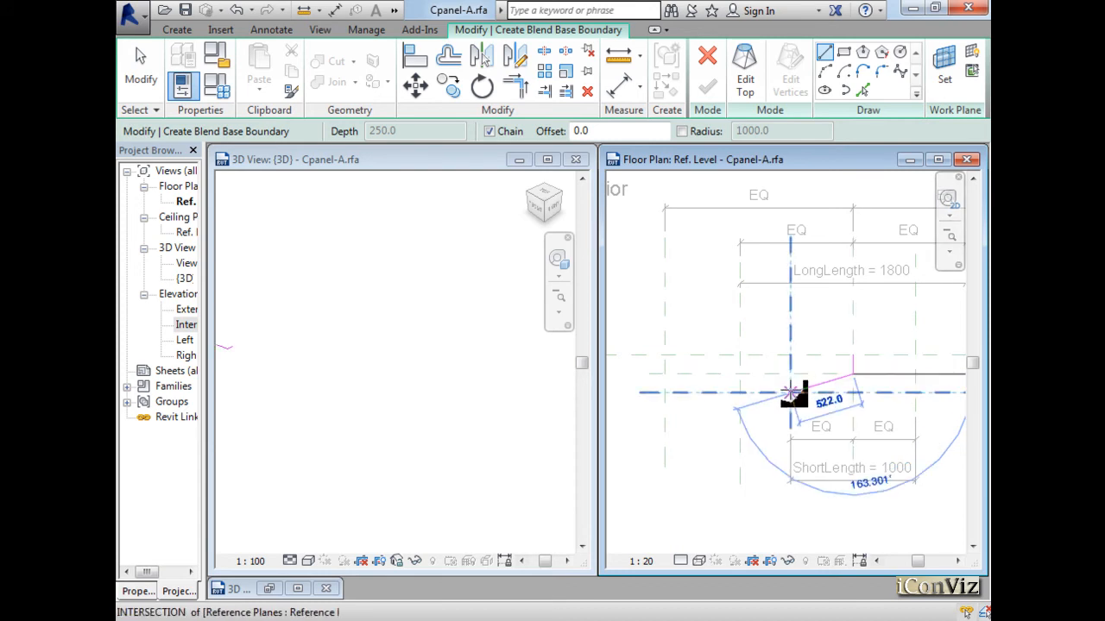
{"action": "left_click", "coordinate": [790, 393]}
{"action": "left_click", "coordinate": [790, 355]}
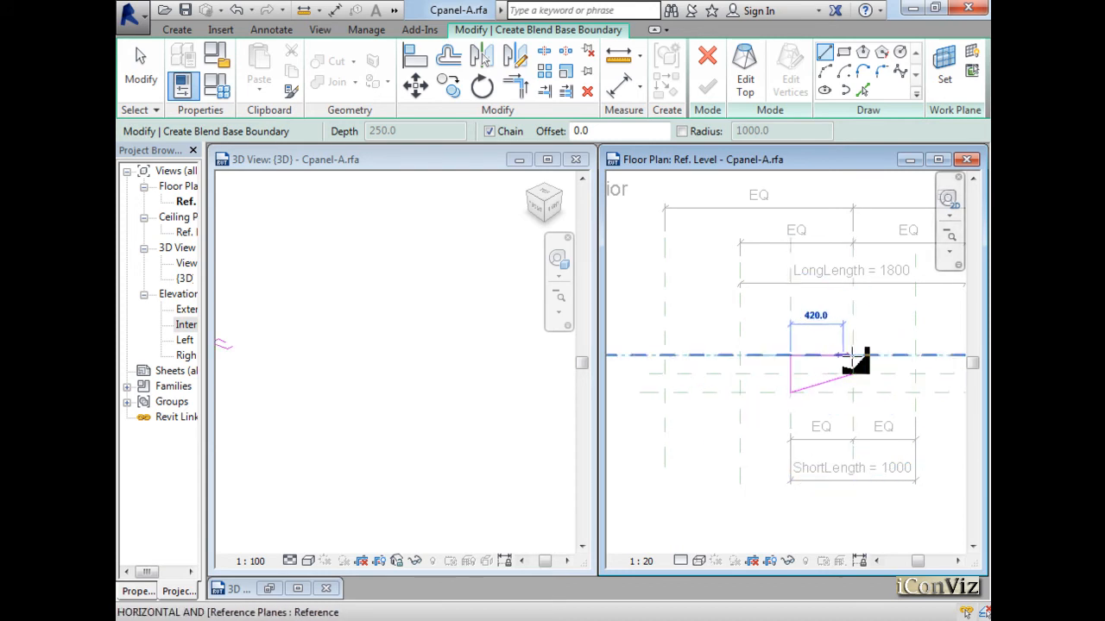
{"action": "left_click", "coordinate": [853, 355]}
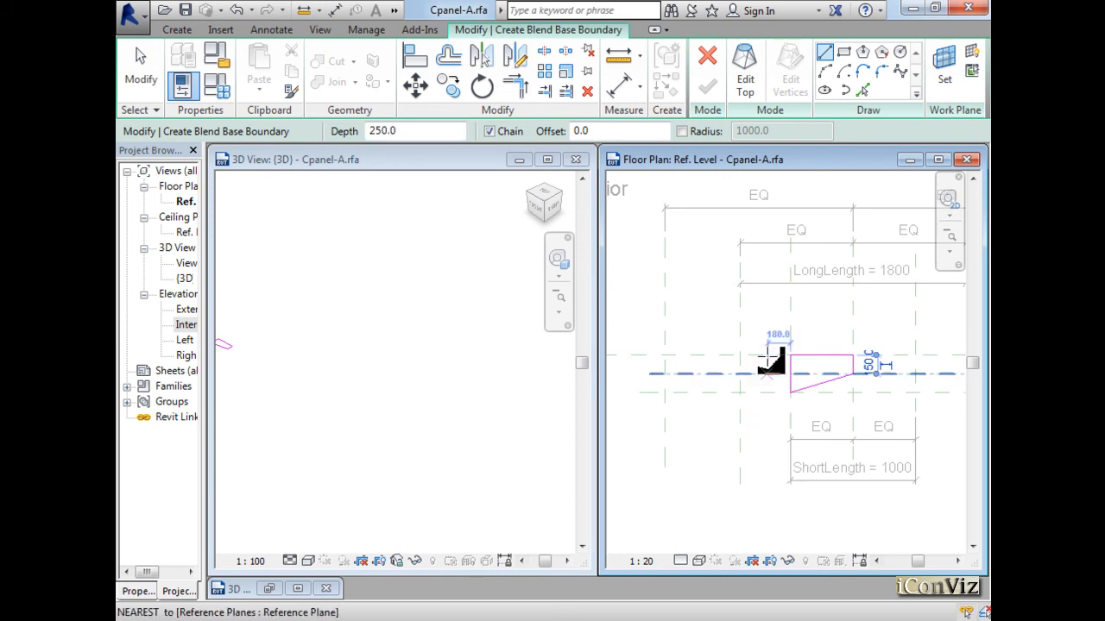
{"action": "left_click", "coordinate": [744, 57]}
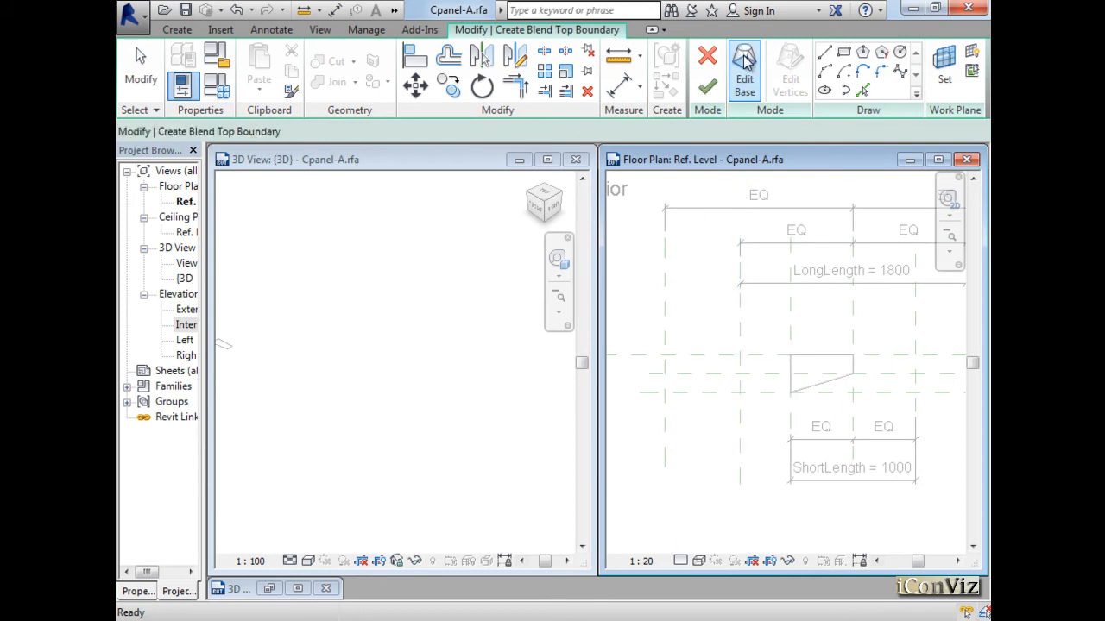
{"action": "left_click", "coordinate": [825, 55]}
{"action": "left_click", "coordinate": [857, 355]}
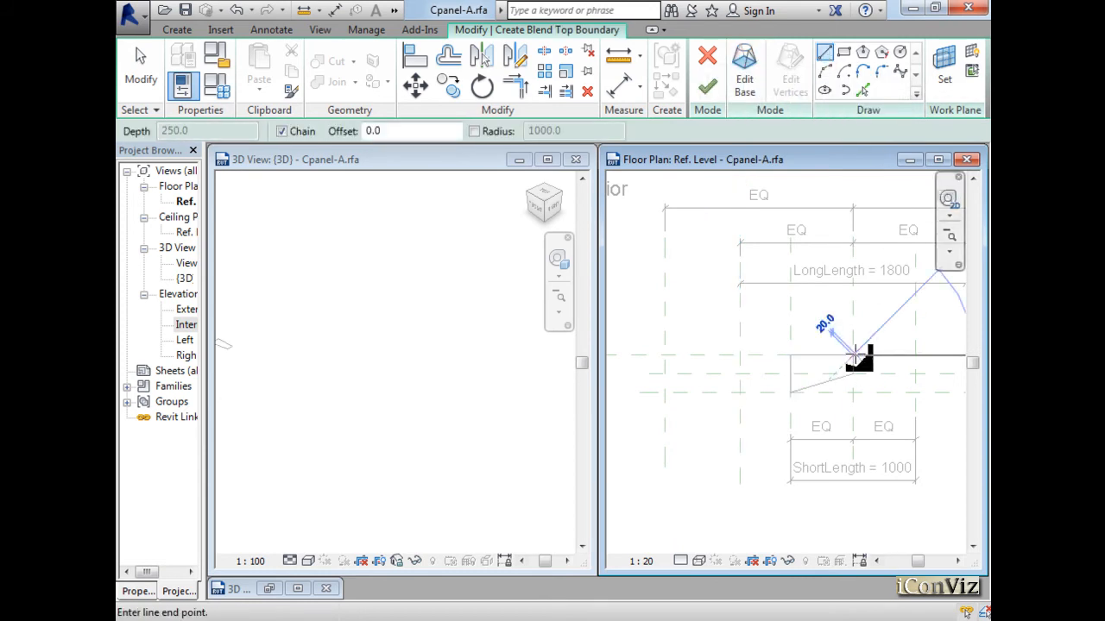
{"action": "left_click", "coordinate": [854, 373]}
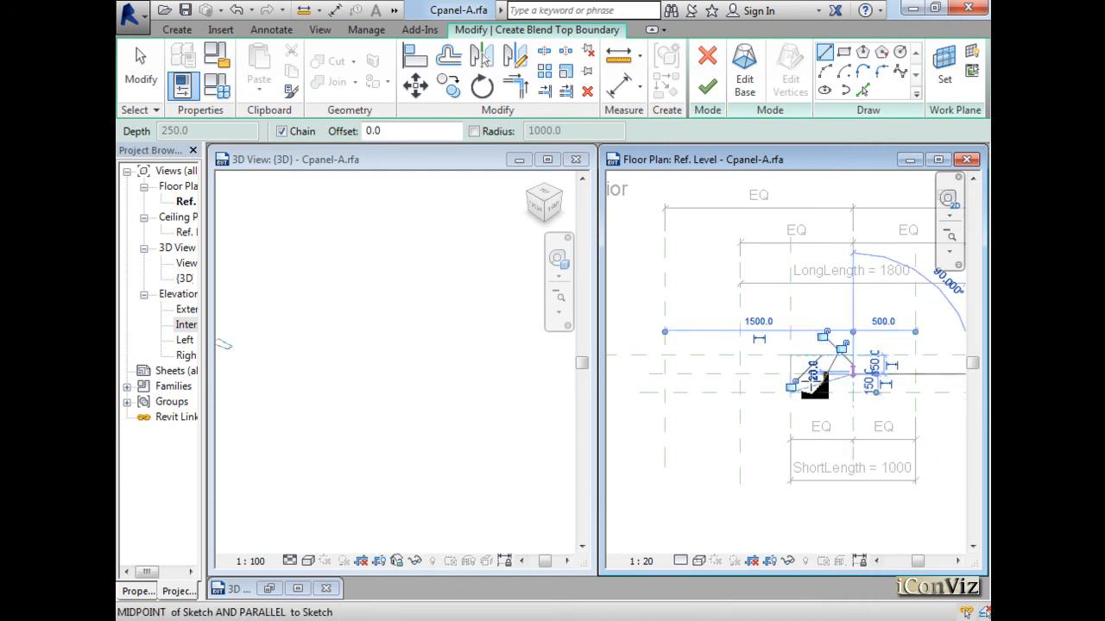
{"action": "left_click", "coordinate": [741, 393]}
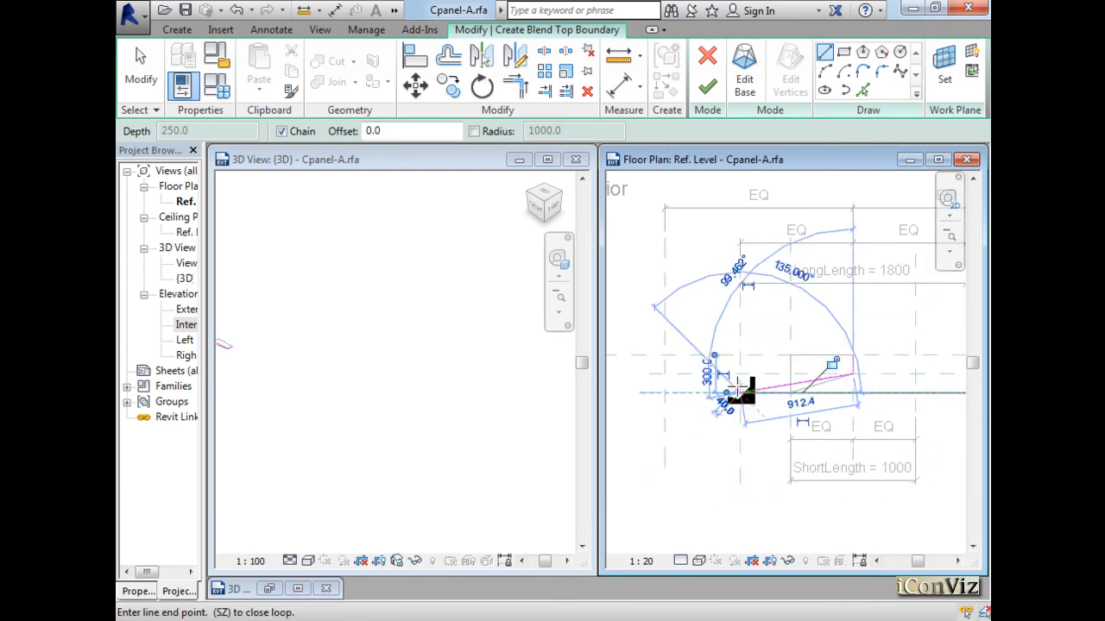
{"action": "key", "text": "Escape"}
{"action": "key", "text": "Escape"}
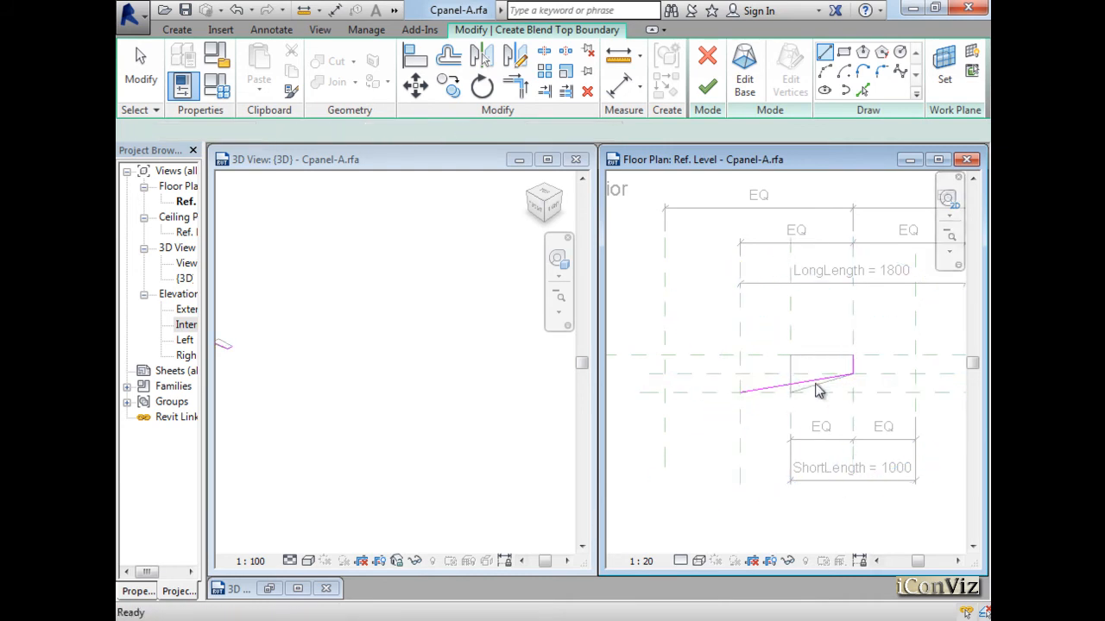
{"action": "mouse_move", "coordinate": [756, 326]}
{"action": "left_mouse_down"}
{"action": "mouse_move", "coordinate": [913, 432]}
{"action": "mouse_move", "coordinate": [908, 420]}
{"action": "left_mouse_up"}
{"action": "left_click_drag", "start_coordinate": [903, 336], "coordinate": [784, 399]}
{"action": "key", "text": "Delete"}
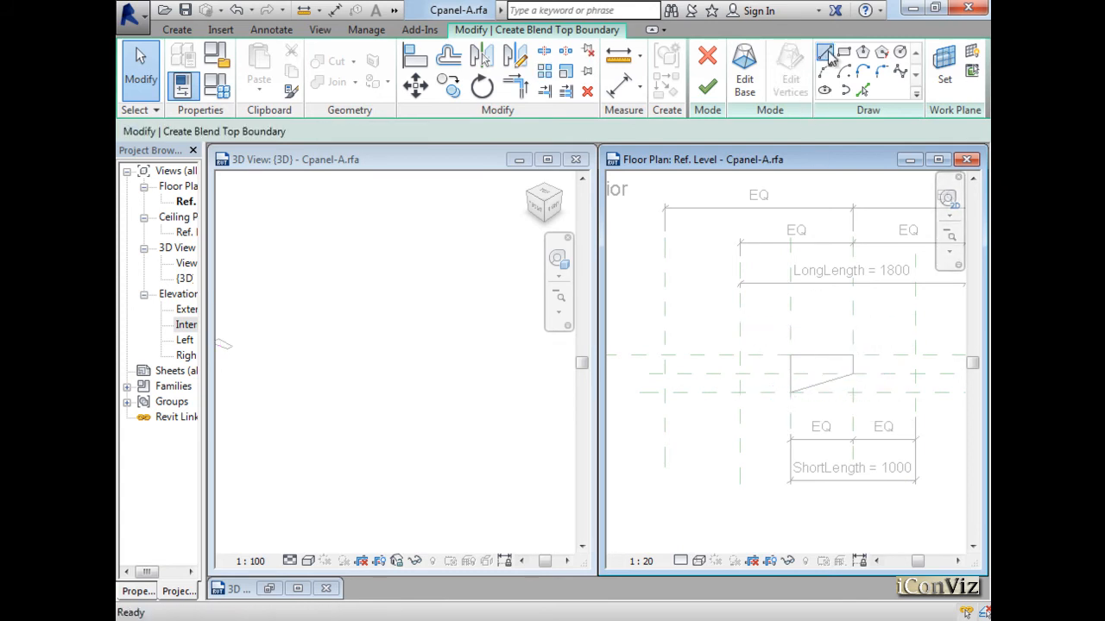
- Sketch the top boundary as a closed five-sided loop following the base's sloping edge and extending to the left LongLength plane, and finish the blend
{"action": "left_click", "coordinate": [824, 52]}
{"action": "left_click", "coordinate": [852, 355]}
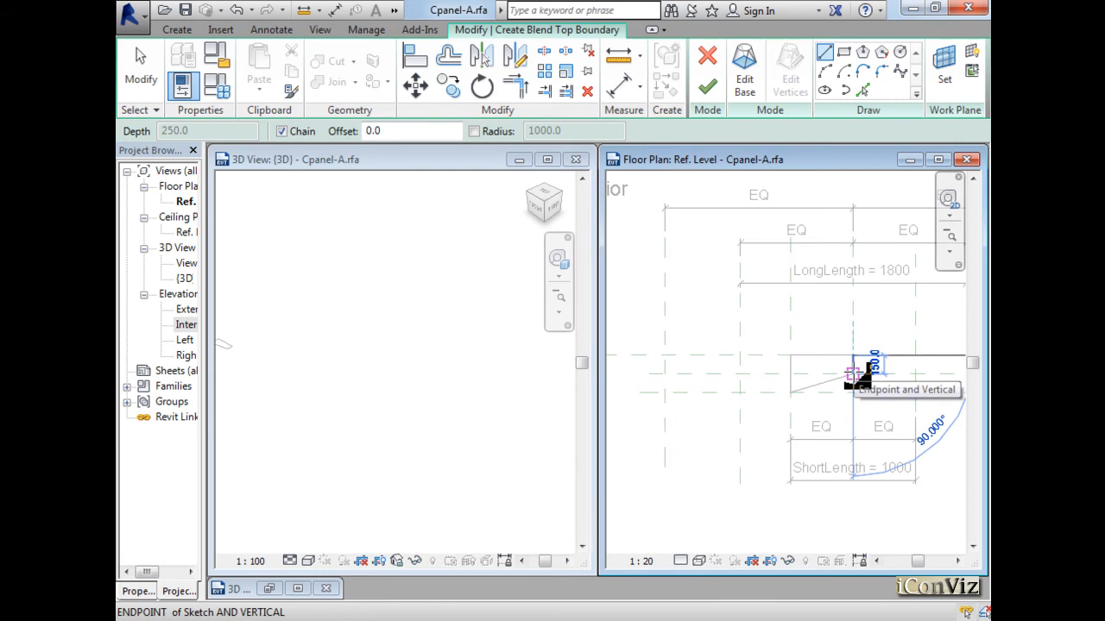
{"action": "left_click", "coordinate": [853, 373]}
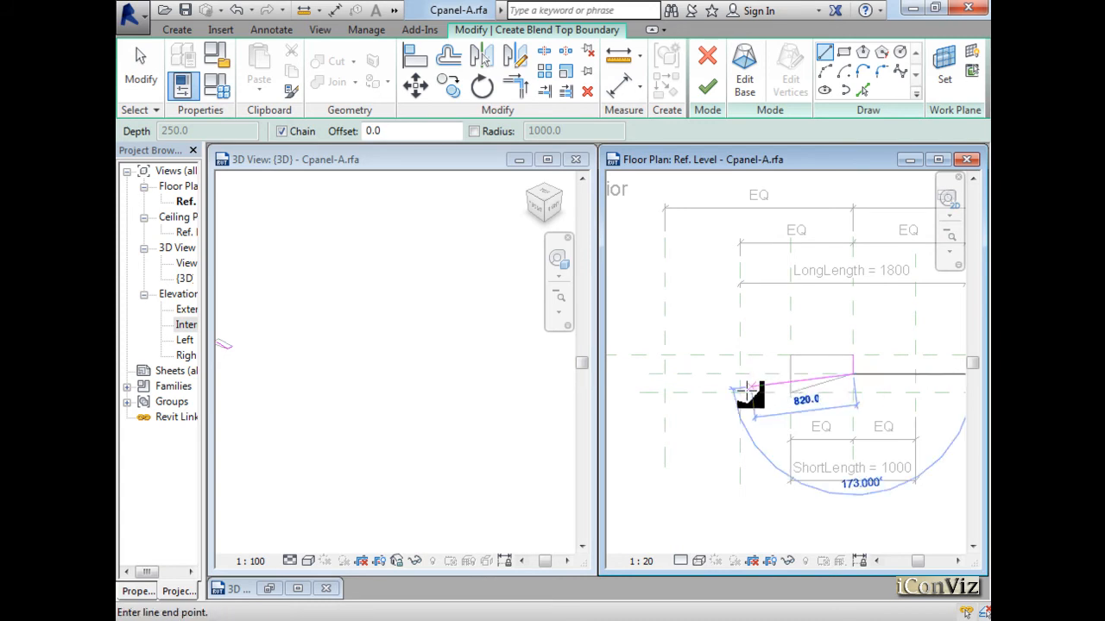
{"action": "left_click", "coordinate": [791, 392]}
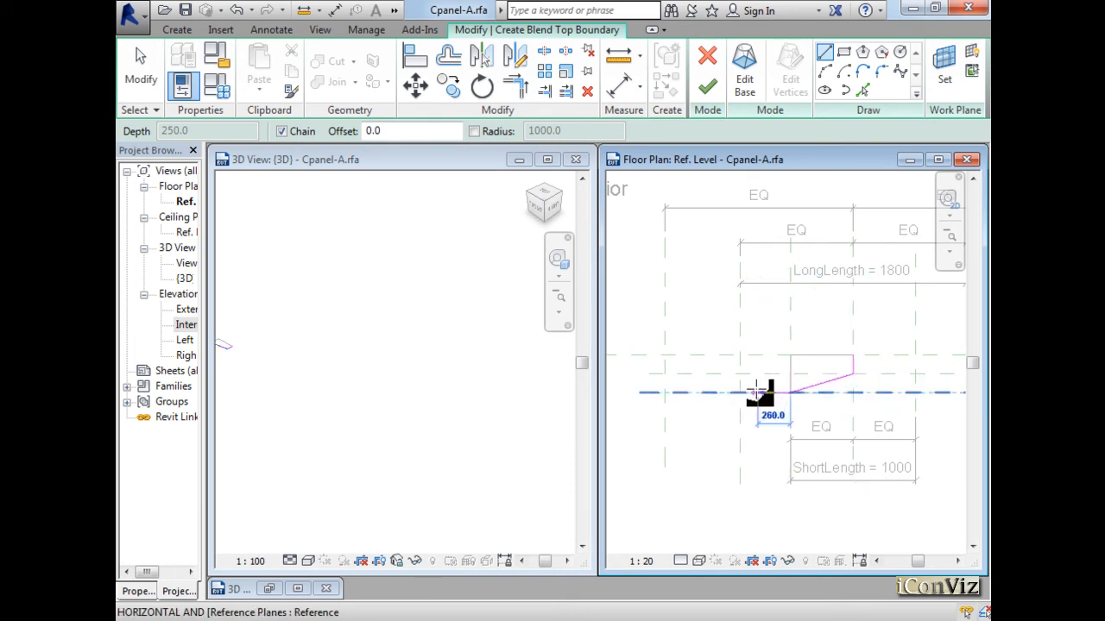
{"action": "left_click", "coordinate": [740, 392]}
{"action": "left_click", "coordinate": [739, 355]}
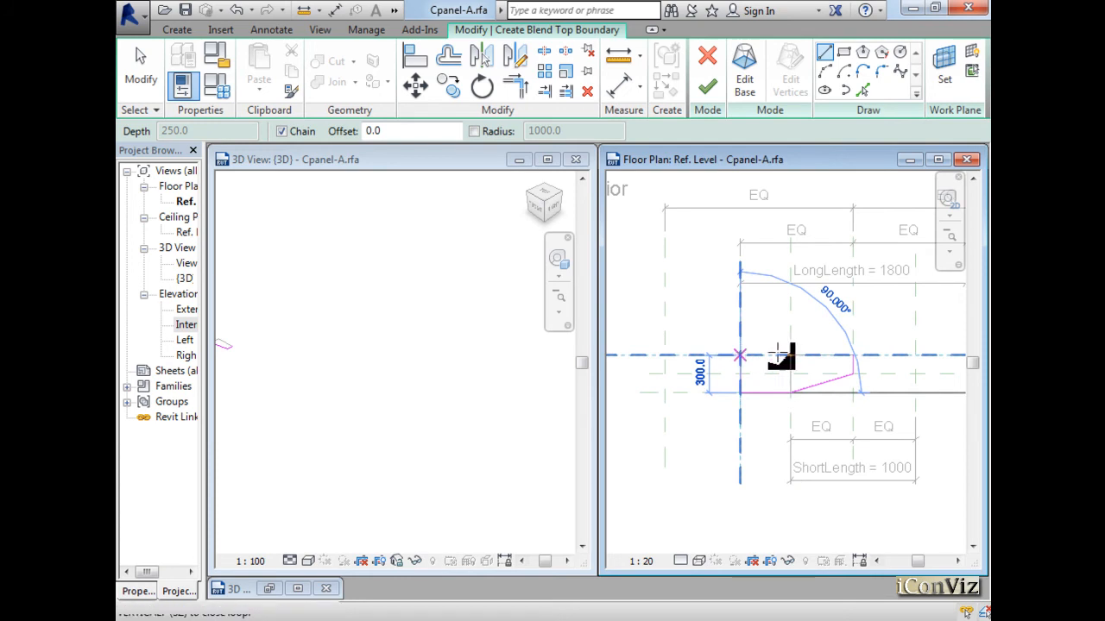
{"action": "left_click", "coordinate": [853, 355]}
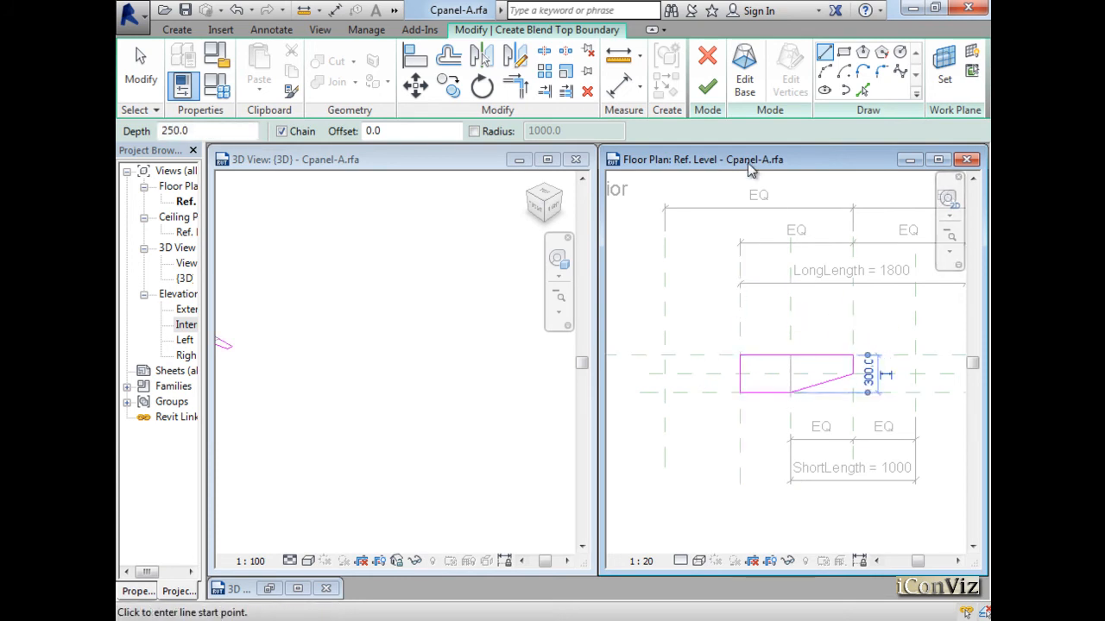
{"action": "left_click", "coordinate": [708, 88]}
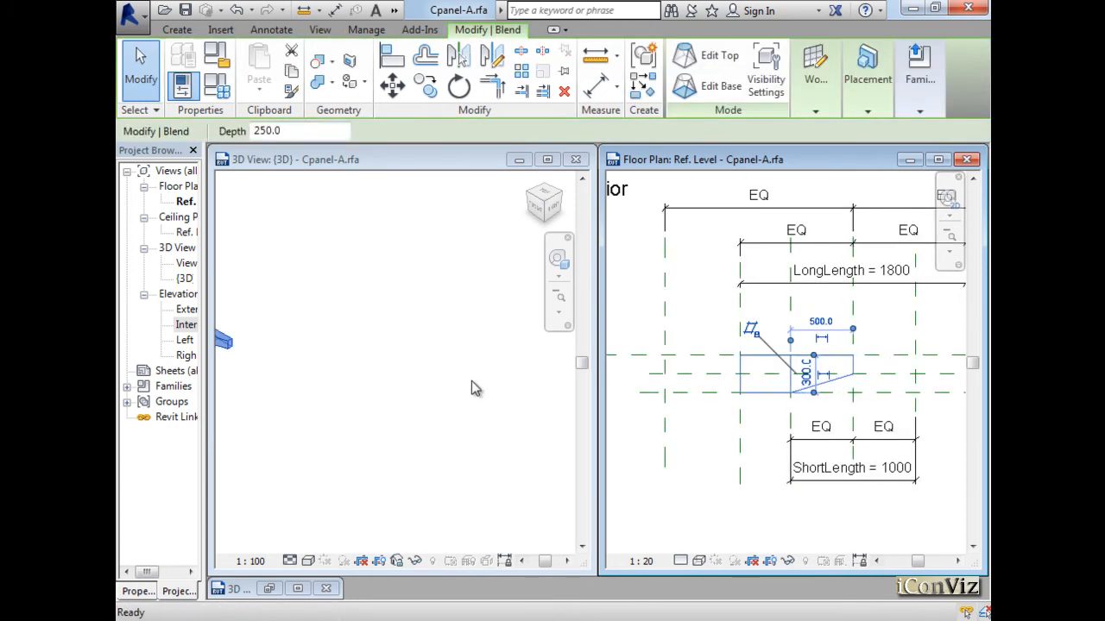
- Stretch the blend upward in the 3D view to a depth of about 1236 and set the floor plan's visual style to Shaded
{"action": "scroll", "coordinate": [345, 397], "scroll_direction": "up", "scroll_amount": 3}
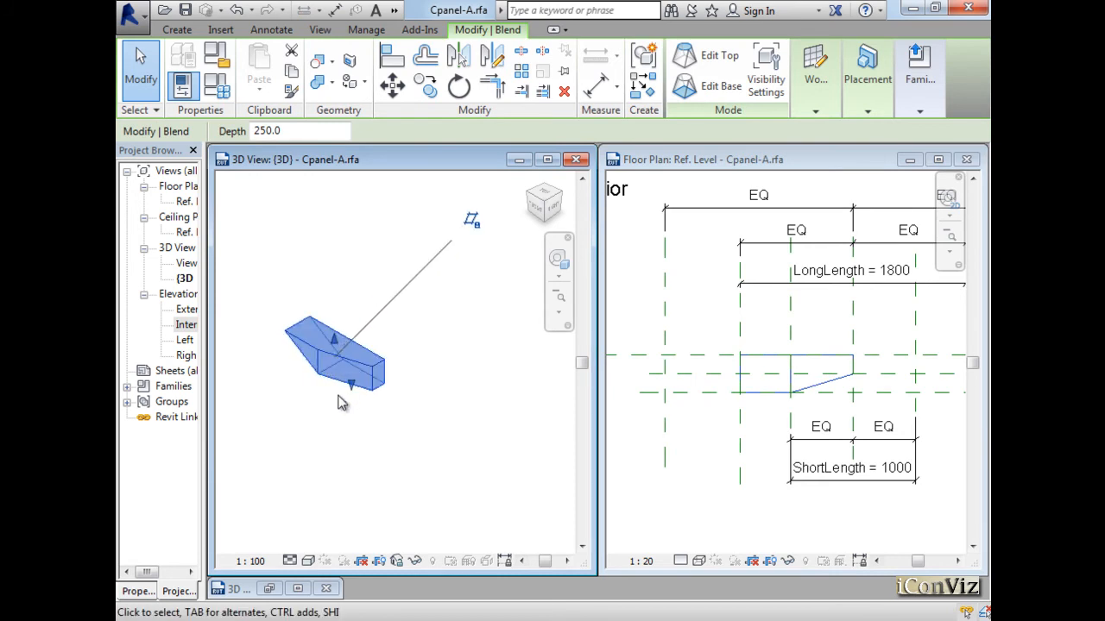
{"action": "scroll", "coordinate": [333, 403], "scroll_direction": "up", "scroll_amount": 2}
{"action": "middle_click_drag", "start_coordinate": [333, 402], "coordinate": [385, 402], "text": "shift"}
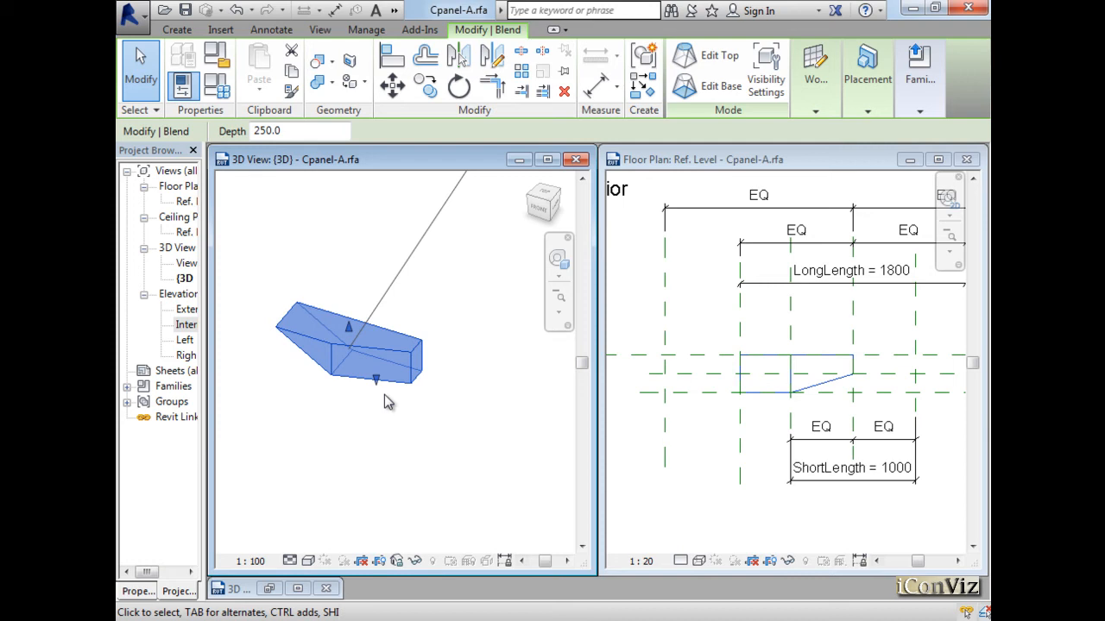
{"action": "left_click_drag", "start_coordinate": [354, 329], "coordinate": [380, 367]}
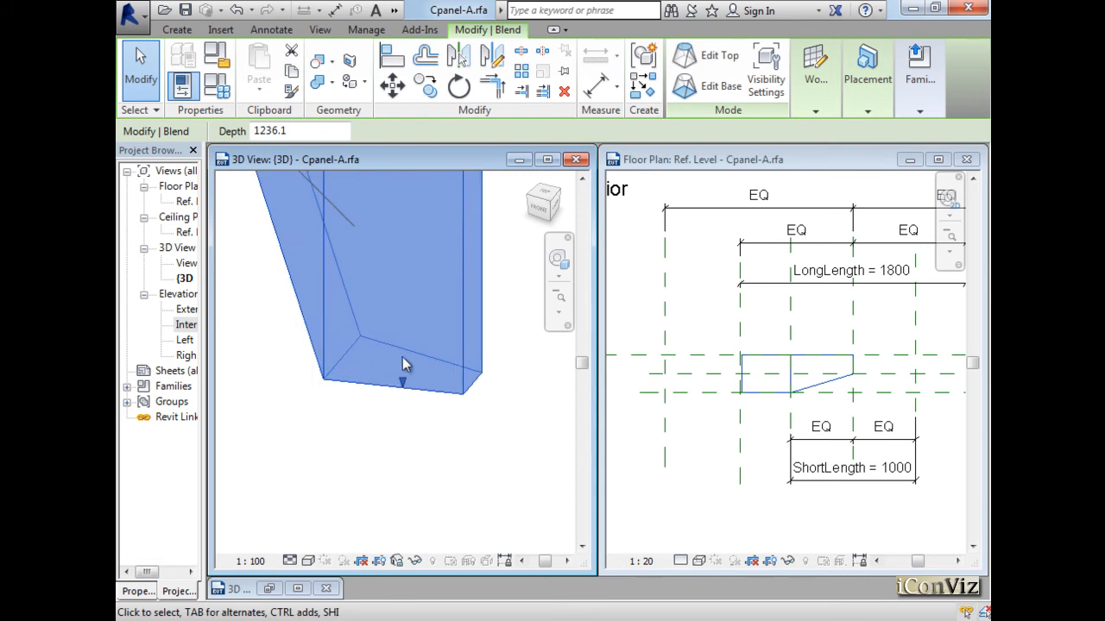
{"action": "left_click", "coordinate": [698, 562]}
{"action": "left_click", "coordinate": [725, 492]}
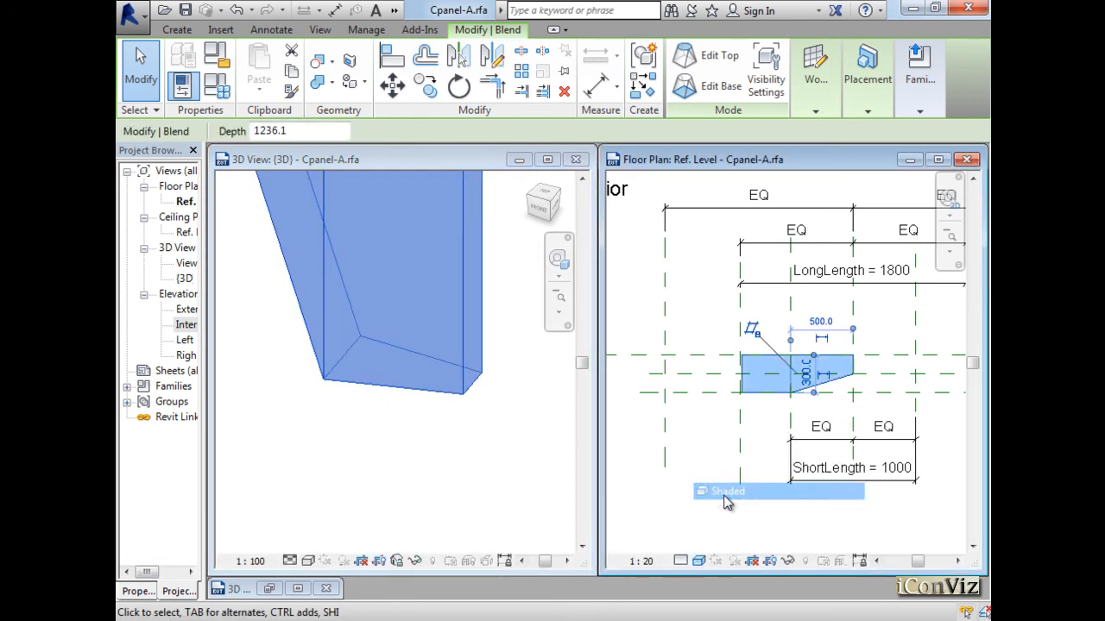
- Open the blend's base boundary for editing and delete its existing four-sided loop
{"action": "left_click", "coordinate": [492, 461]}
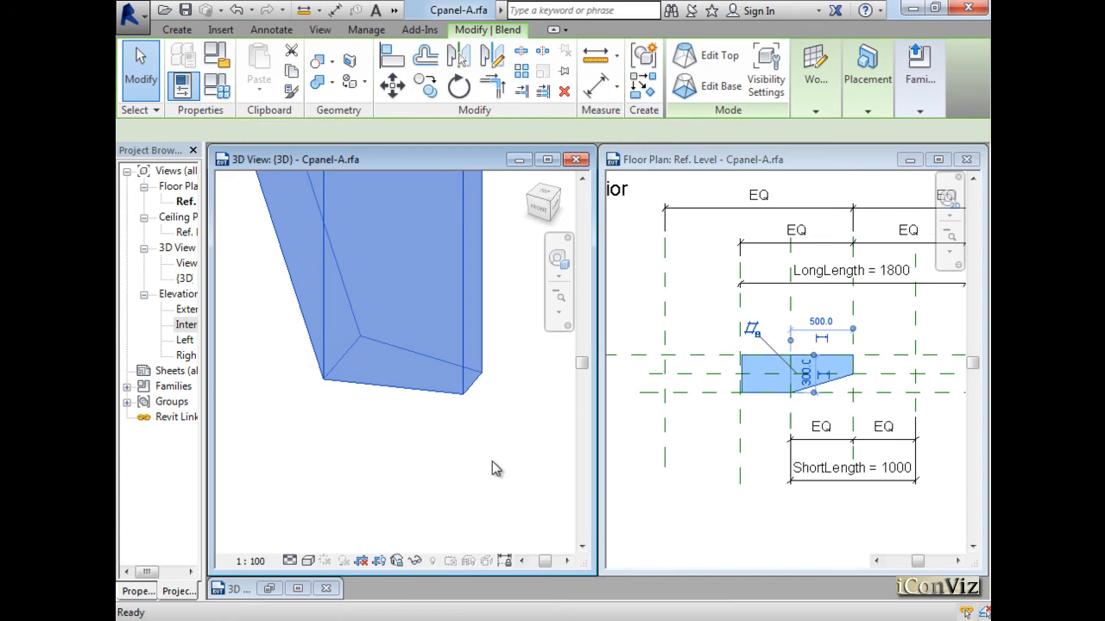
{"action": "left_click", "coordinate": [713, 481]}
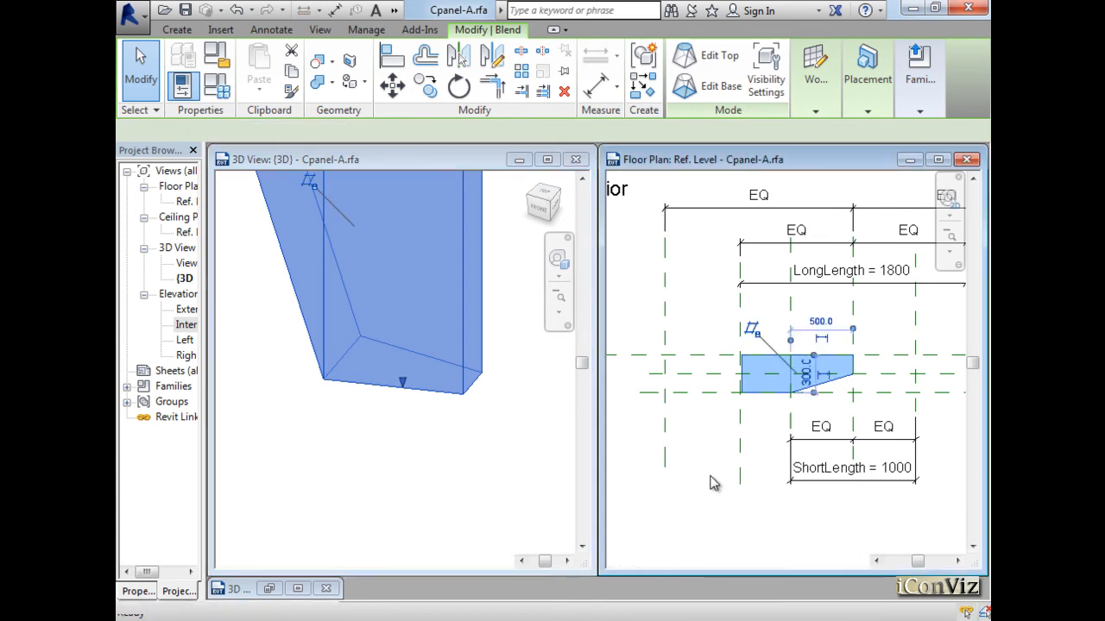
{"action": "left_click", "coordinate": [713, 89]}
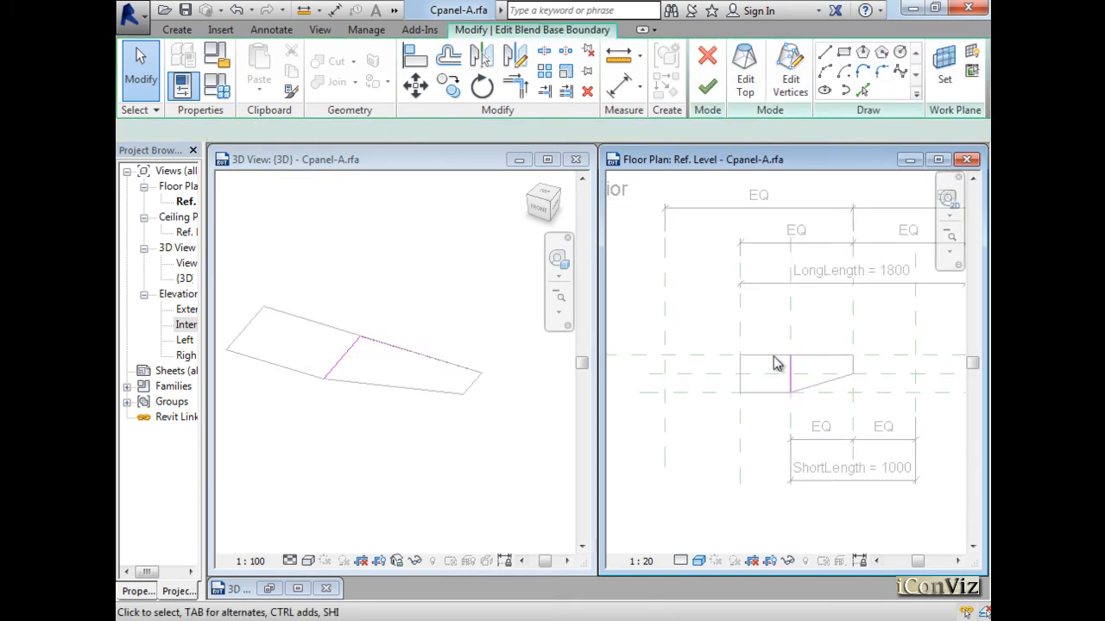
{"action": "left_click_drag", "start_coordinate": [754, 325], "coordinate": [889, 419]}
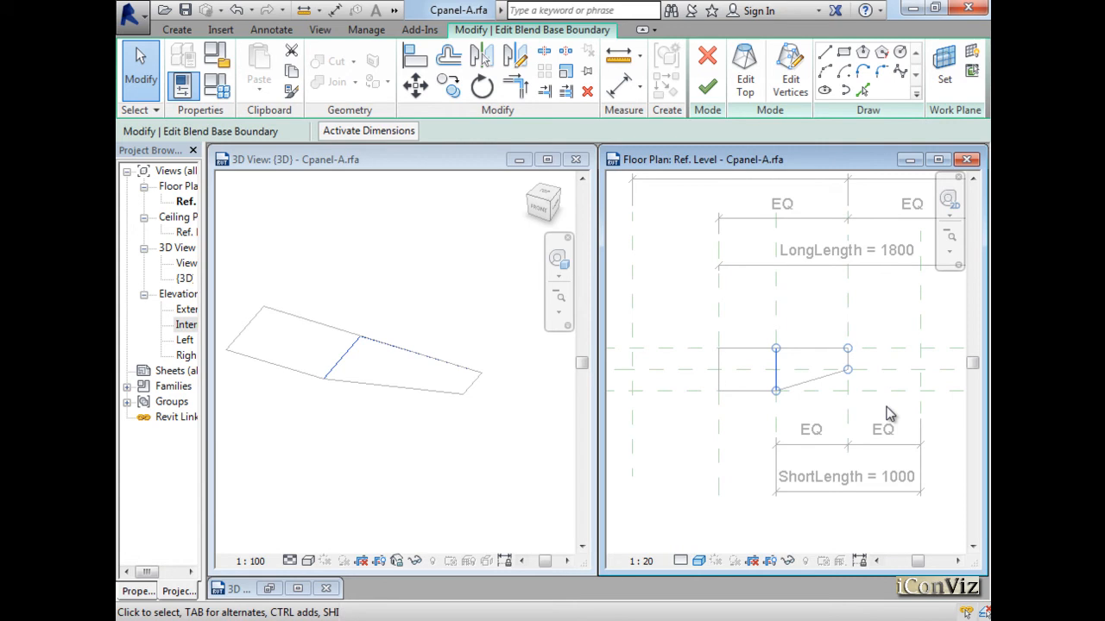
{"action": "key", "text": "Delete"}
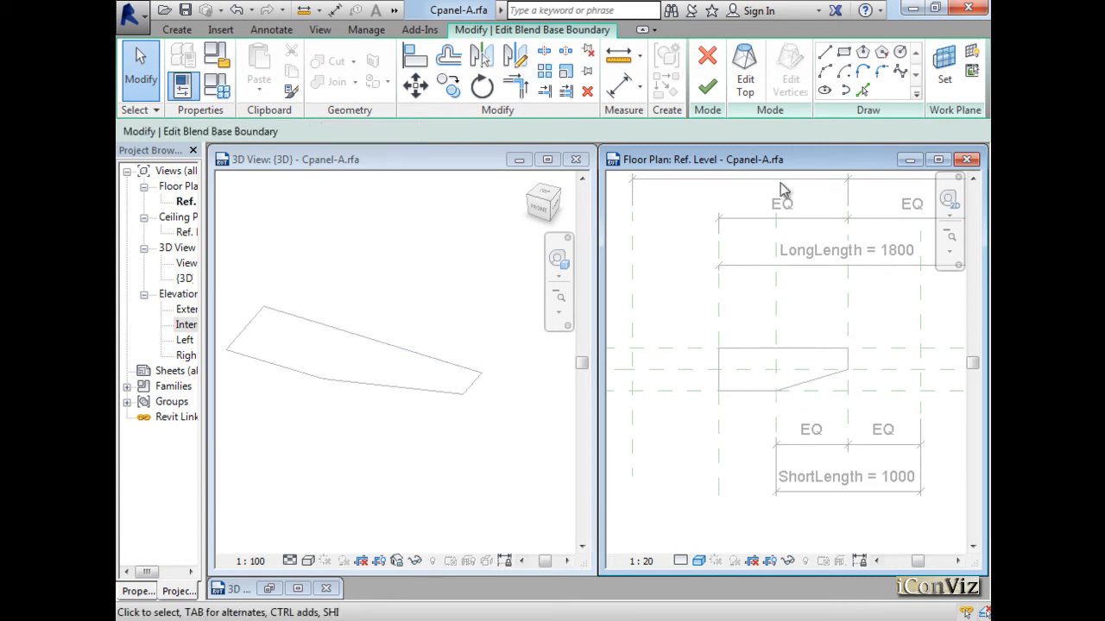
- Sketch a four-sided base from ShortDepth at the left ShortLength plane sloping to LongDepth at the centre plane, and finish the edit
{"action": "left_click", "coordinate": [829, 57]}
{"action": "left_click", "coordinate": [776, 349]}
{"action": "left_click", "coordinate": [777, 369]}
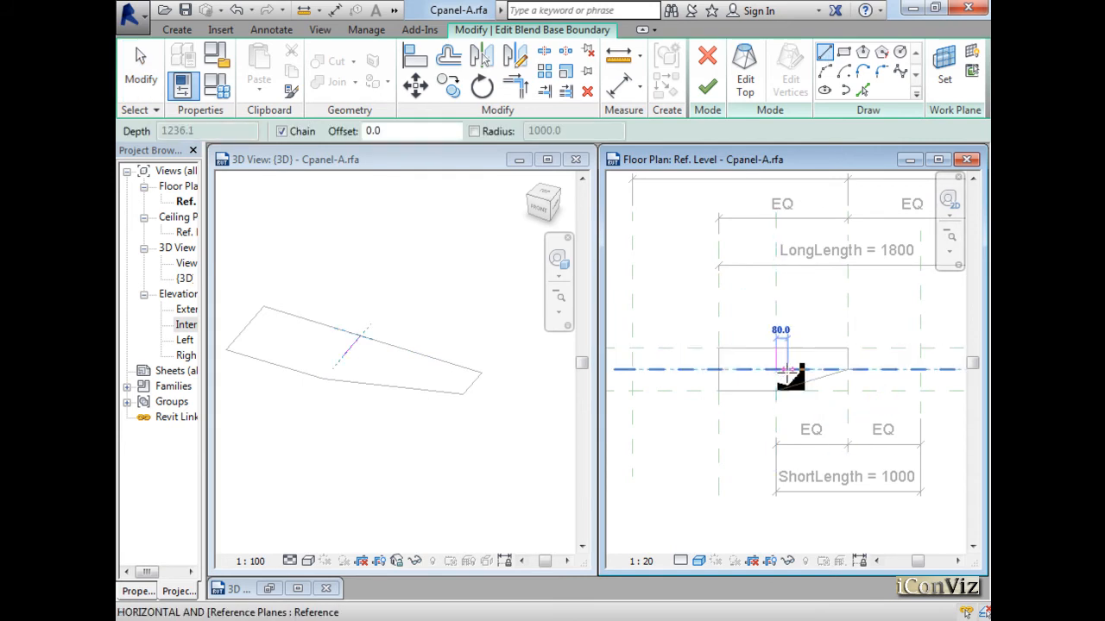
{"action": "left_click", "coordinate": [849, 391]}
{"action": "left_click", "coordinate": [849, 349]}
{"action": "left_click", "coordinate": [776, 349]}
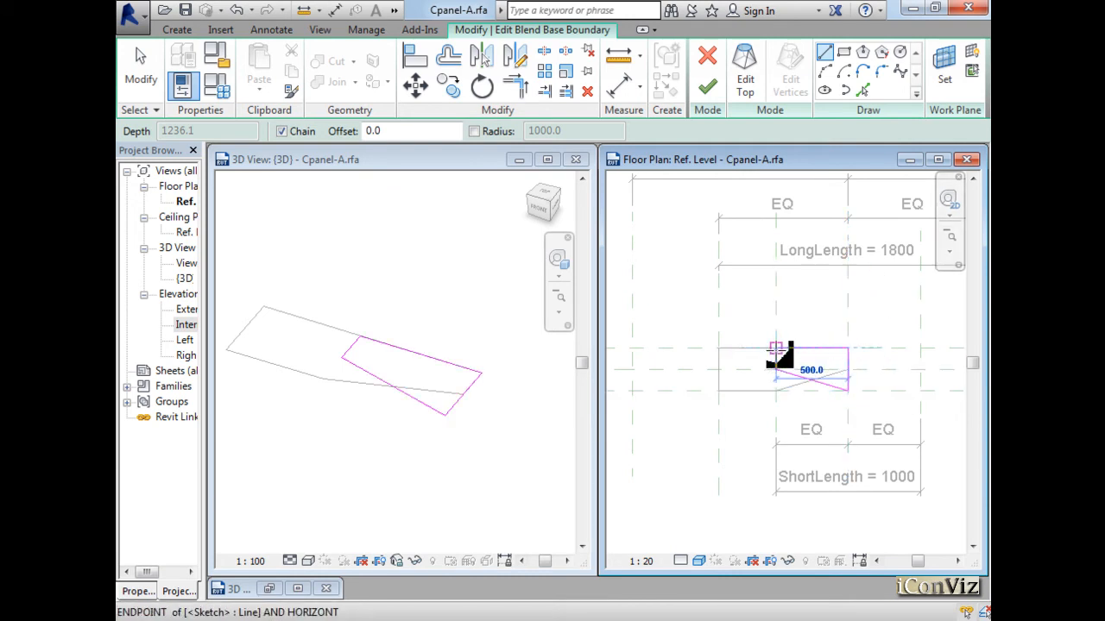
{"action": "left_click", "coordinate": [707, 90]}
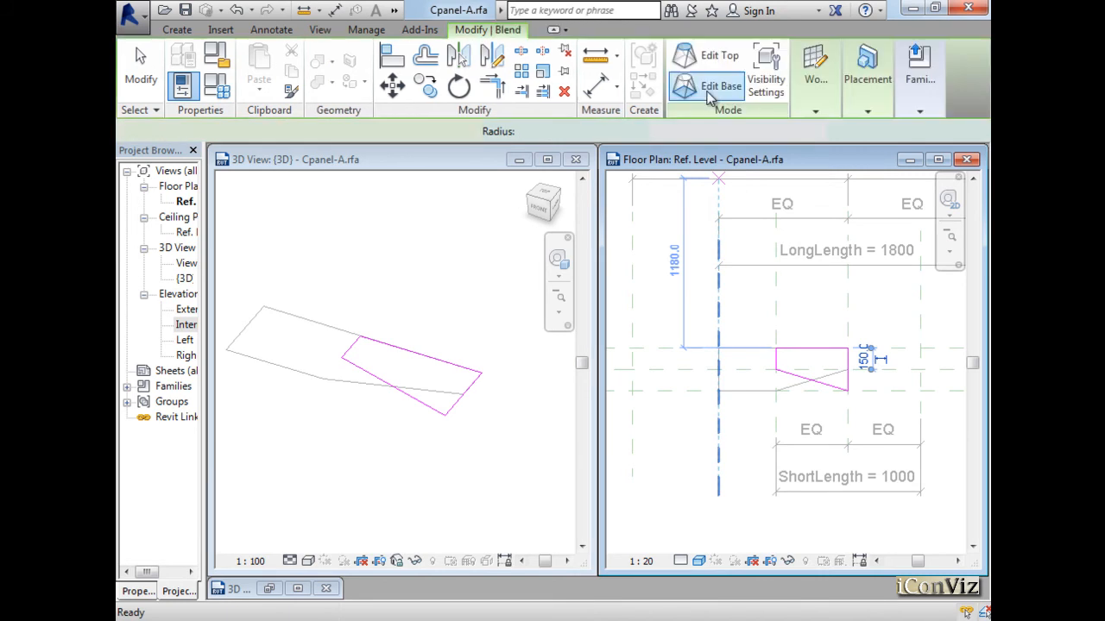
- Examine the reshaped blend's lower end in 3D and compare it with the traced panel and plan profile in PowerPoint
{"action": "scroll", "coordinate": [474, 467], "scroll_direction": "down", "scroll_amount": 3}
{"action": "middle_click_drag", "start_coordinate": [480, 461], "coordinate": [393, 475], "text": "shift"}
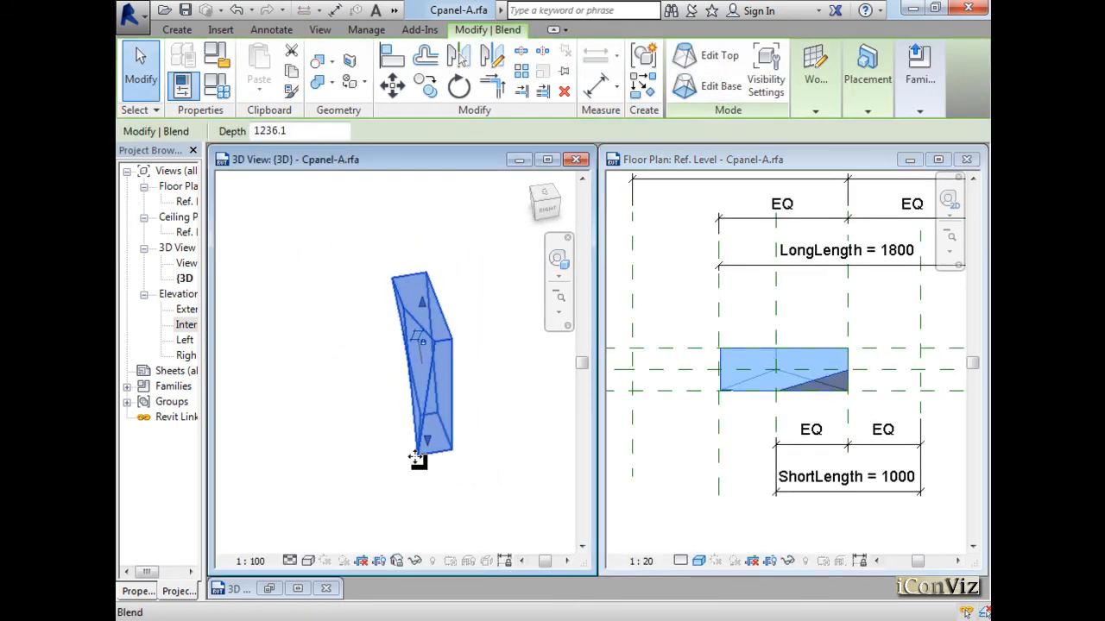
{"action": "scroll", "coordinate": [424, 451], "scroll_direction": "up", "scroll_amount": 3}
{"action": "middle_click_drag", "start_coordinate": [478, 492], "coordinate": [537, 454], "text": "shift"}
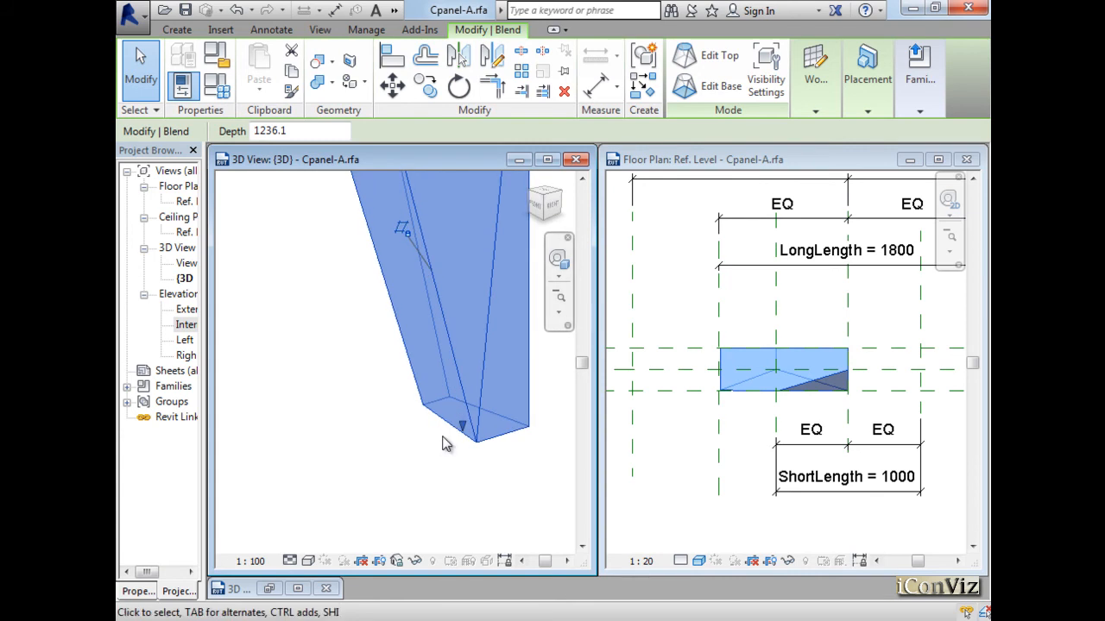
{"action": "middle_click_drag", "start_coordinate": [446, 442], "coordinate": [466, 475], "text": "shift"}
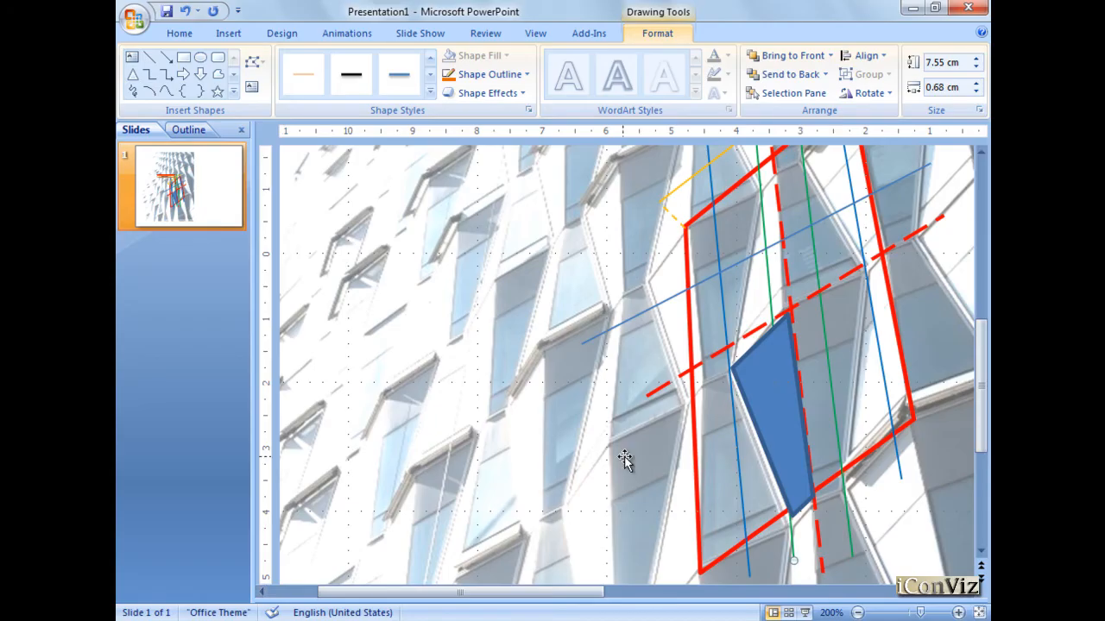
{"action": "scroll", "coordinate": [624, 461], "scroll_direction": "up", "scroll_amount": 3}
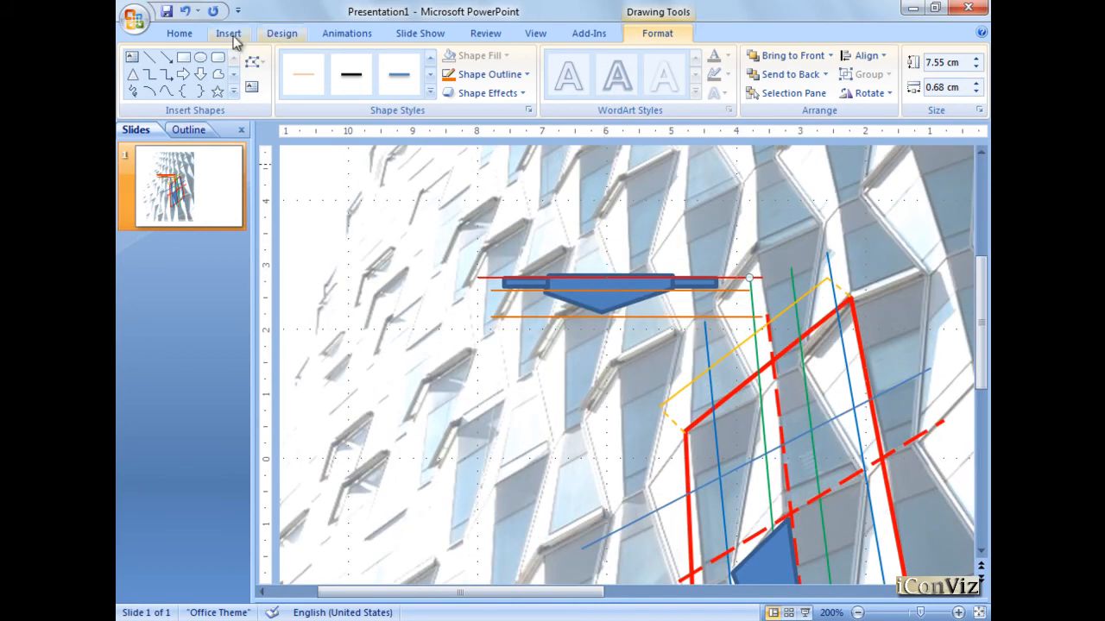
{"action": "left_click", "coordinate": [150, 57]}
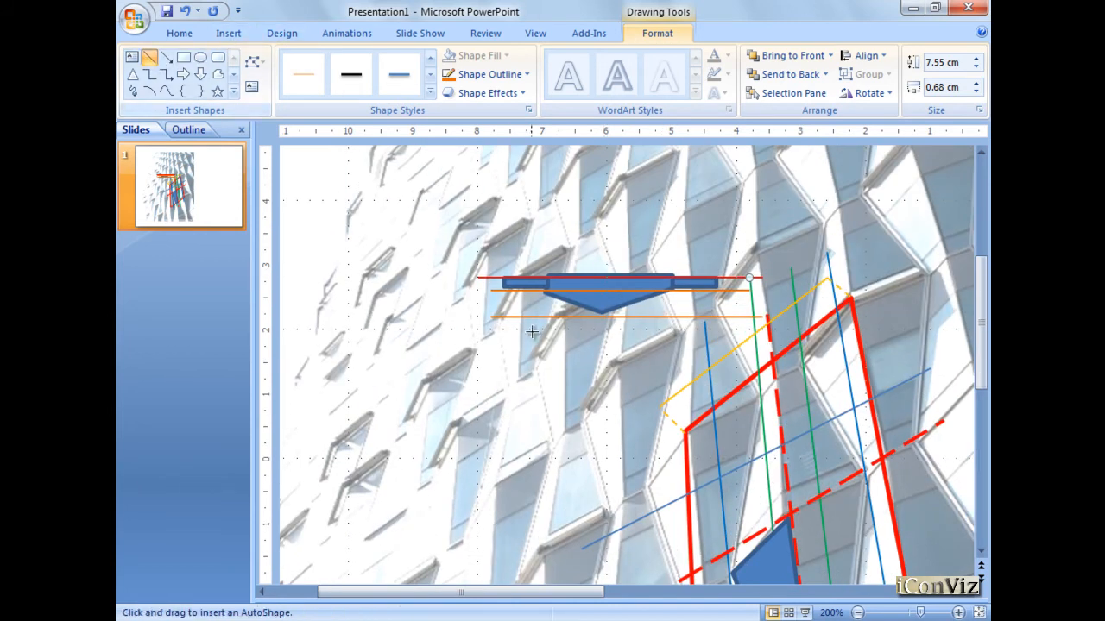
{"action": "left_click", "coordinate": [606, 264]}
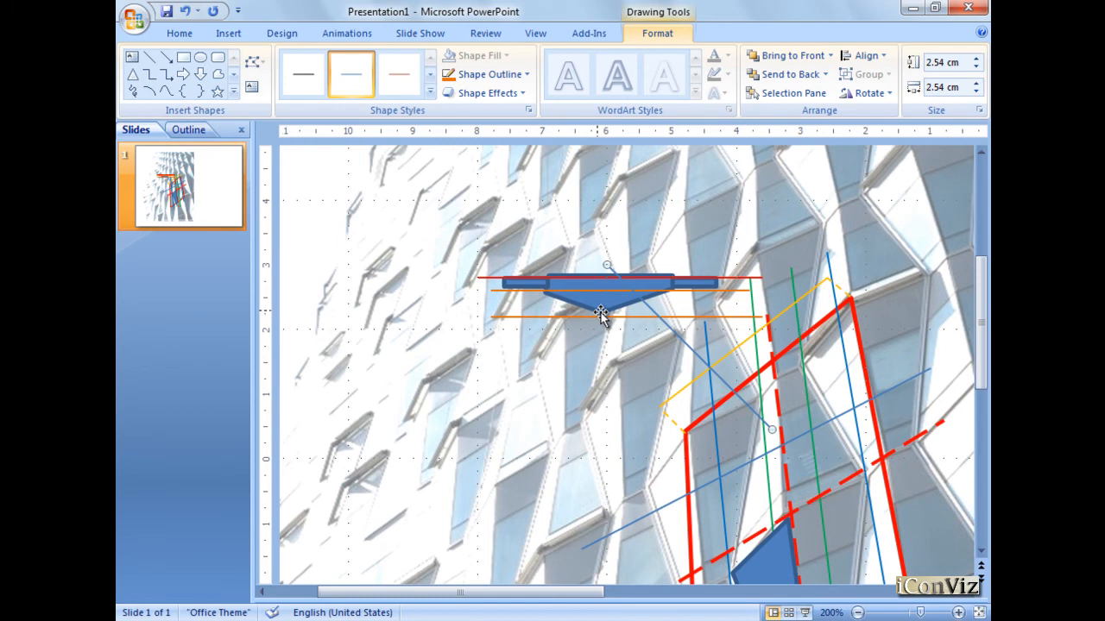
{"action": "left_click", "coordinate": [184, 10]}
- Draw a vertical centre line across the traced plan profile in PowerPoint and switch back to Revit
{"action": "left_click", "coordinate": [229, 34]}
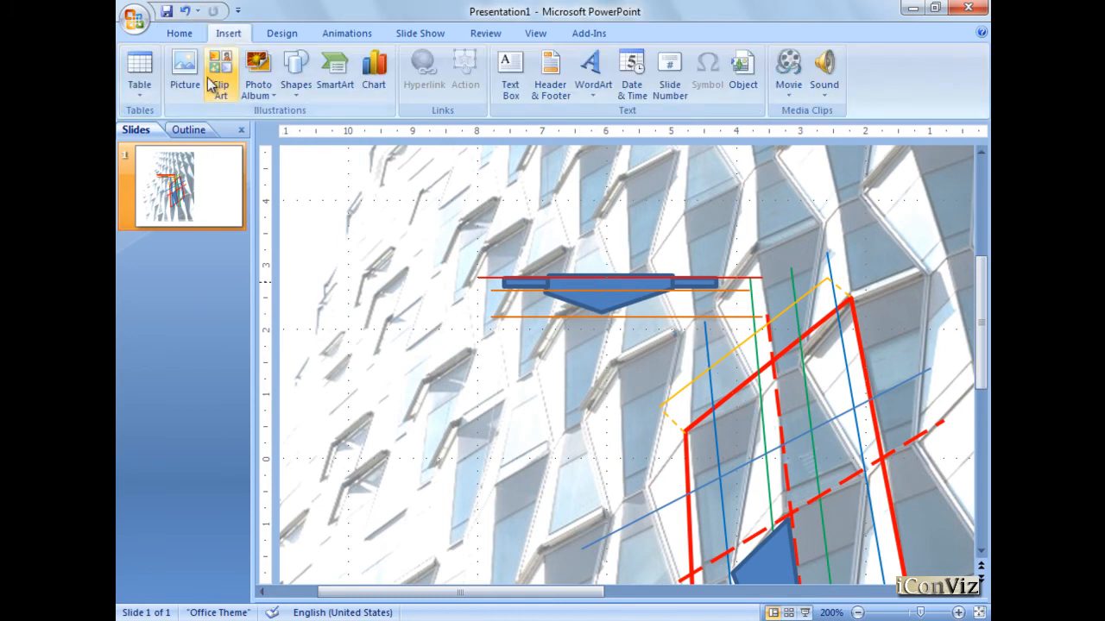
{"action": "left_click", "coordinate": [296, 74]}
{"action": "left_click", "coordinate": [291, 132]}
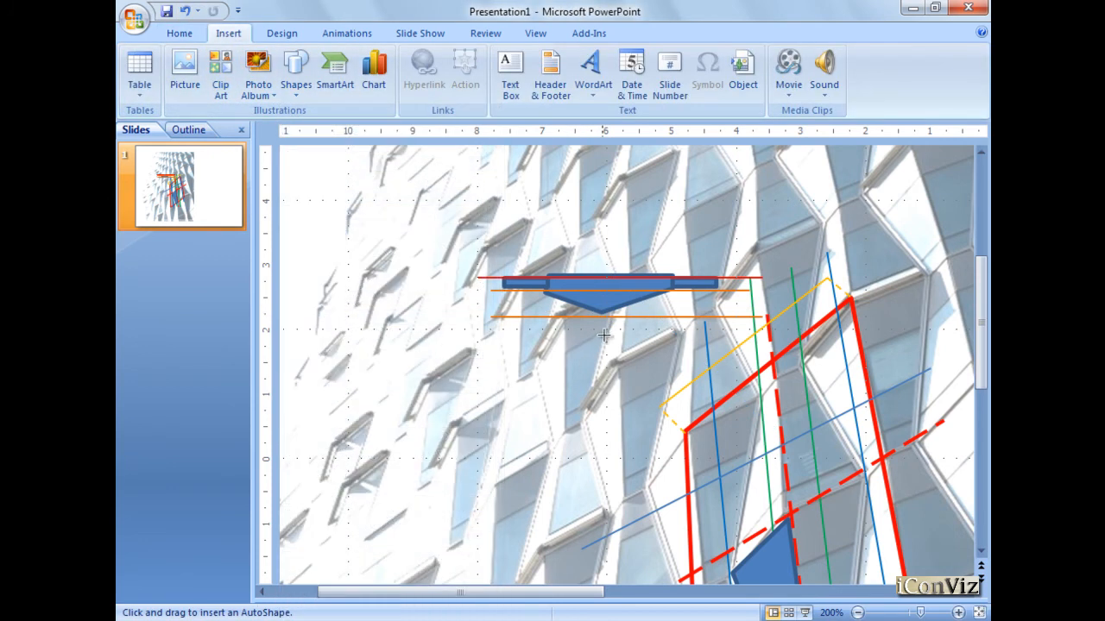
{"action": "left_click_drag", "start_coordinate": [603, 278], "coordinate": [596, 240]}
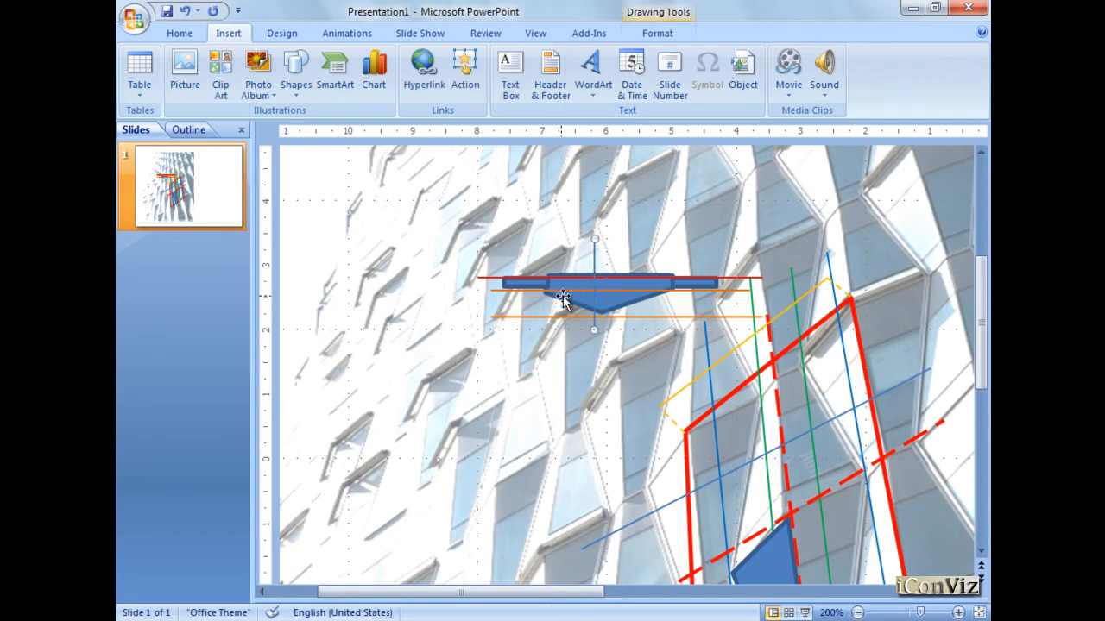
{"action": "key", "text": "alt+Tab"}
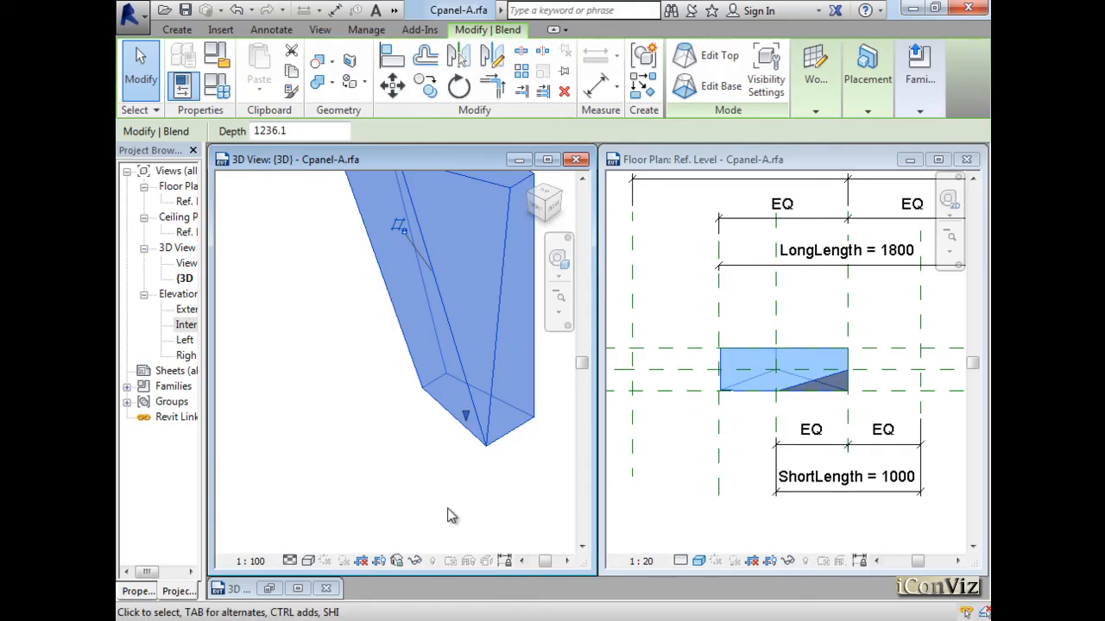
- Open the blend's top boundary for editing and delete its existing five-sided loop
{"action": "left_click", "coordinate": [450, 515]}
{"action": "scroll", "coordinate": [455, 501], "scroll_direction": "down", "scroll_amount": 2}
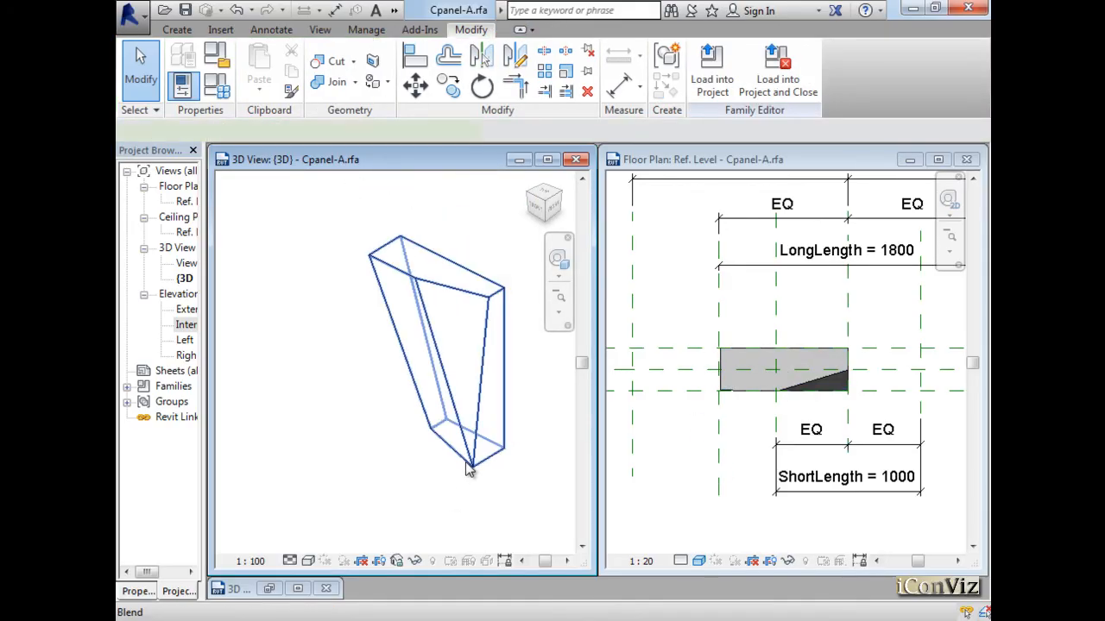
{"action": "left_click", "coordinate": [468, 466]}
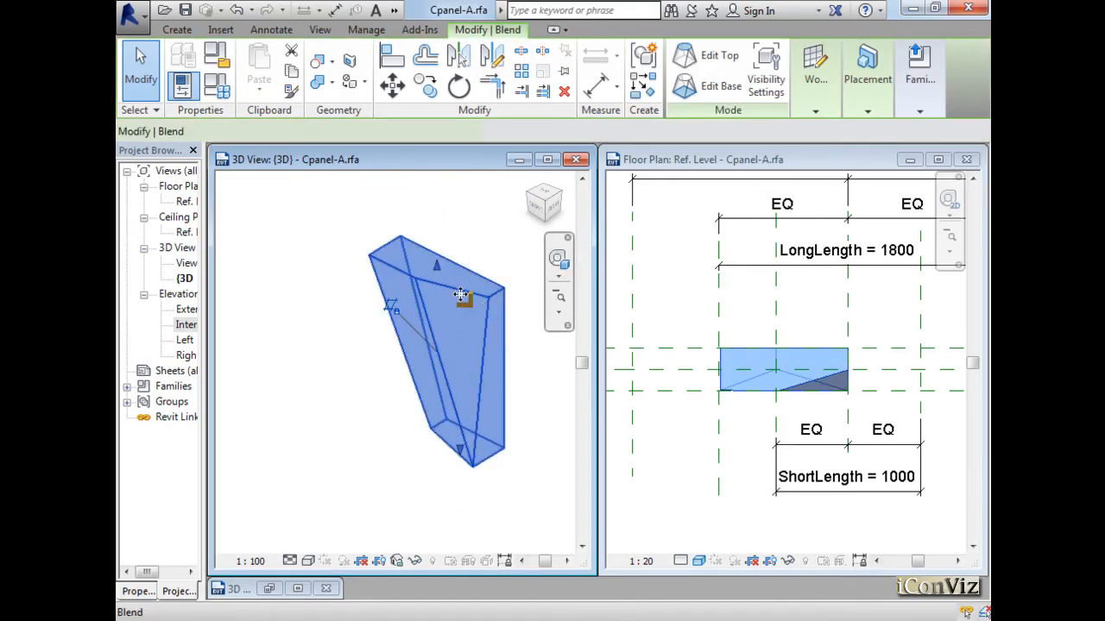
{"action": "left_click", "coordinate": [718, 57]}
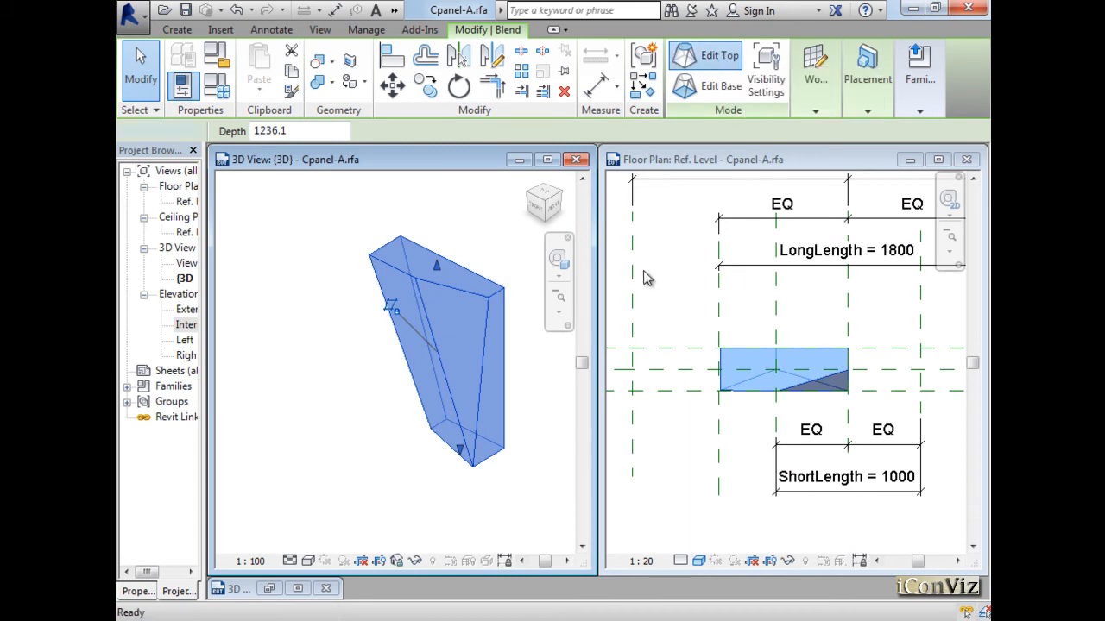
{"action": "mouse_move", "coordinate": [668, 299]}
{"action": "left_mouse_down"}
{"action": "mouse_move", "coordinate": [911, 421]}
{"action": "mouse_move", "coordinate": [922, 438]}
{"action": "left_mouse_up"}
{"action": "key", "text": "Delete"}
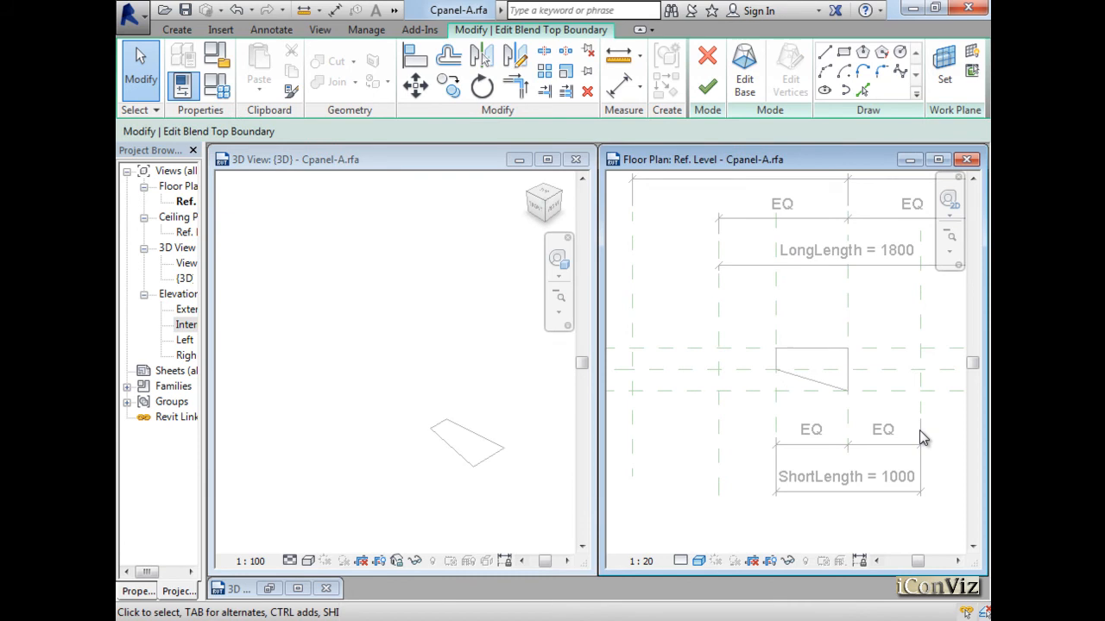
- Sketch a four-sided top from LongDepth at the centre plane sloping to ShortDepth at the left LongLength plane, and finish the edit
{"action": "left_click", "coordinate": [825, 54]}
{"action": "left_click", "coordinate": [775, 348]}
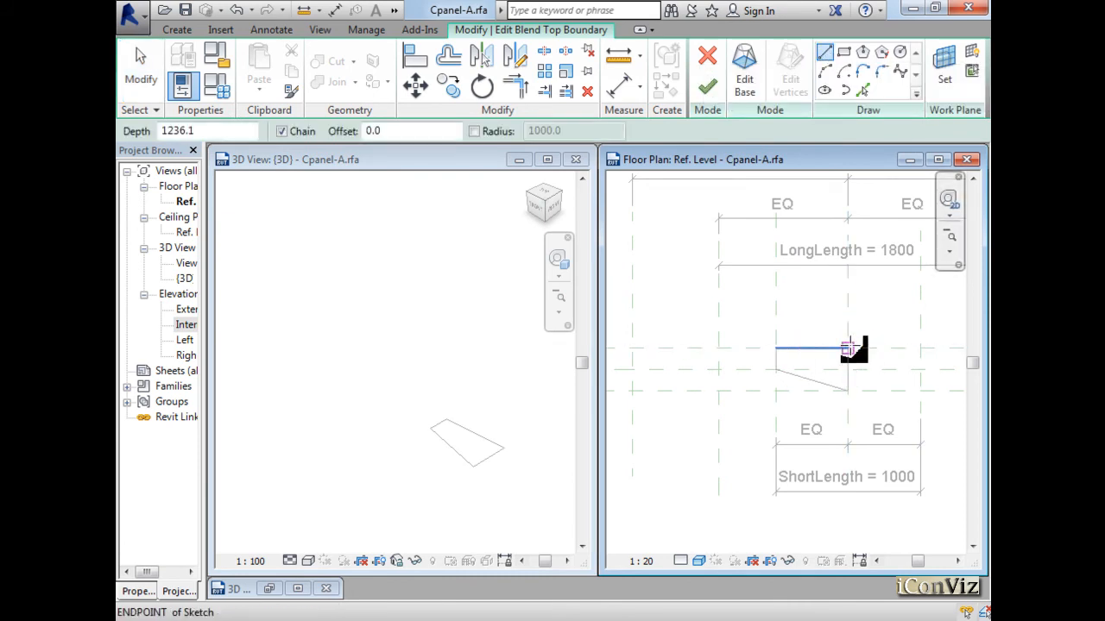
{"action": "left_click", "coordinate": [848, 347]}
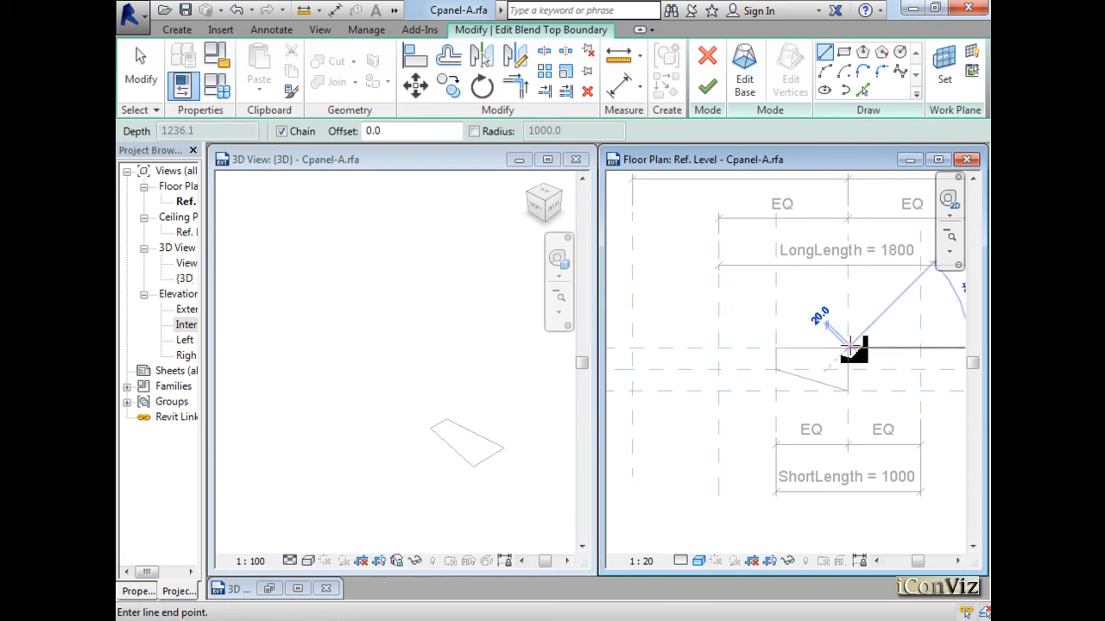
{"action": "left_click", "coordinate": [849, 391]}
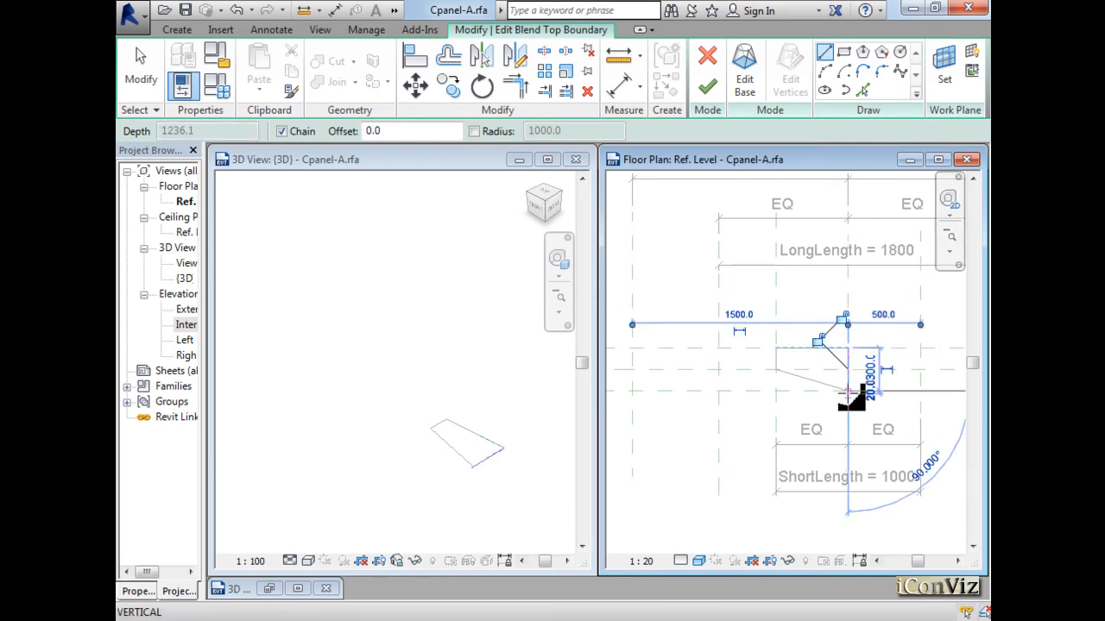
{"action": "left_click", "coordinate": [718, 370]}
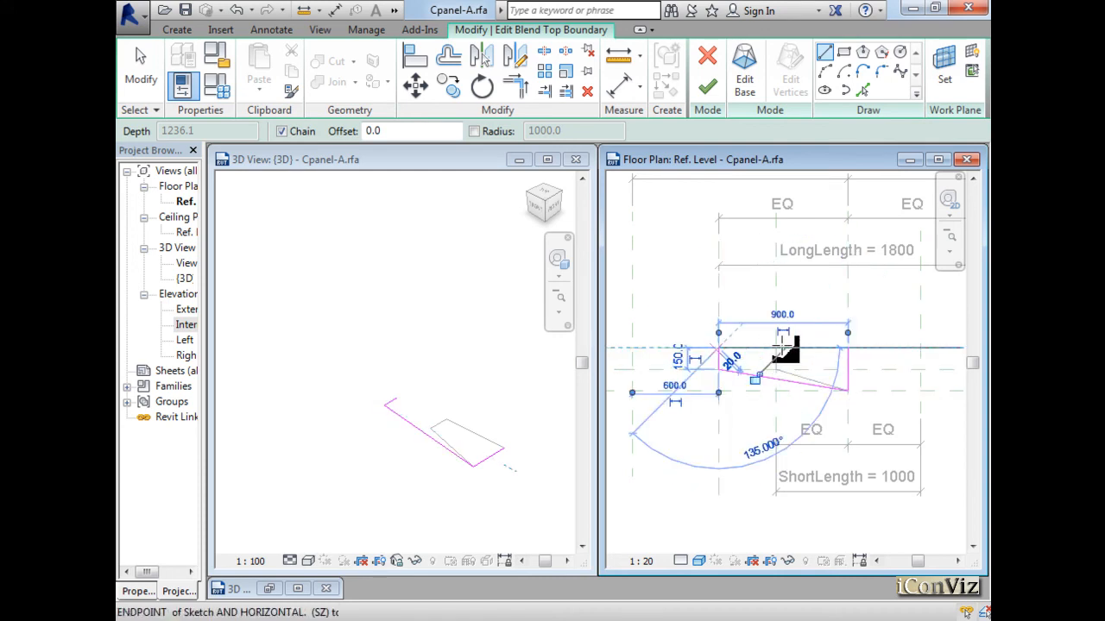
{"action": "left_click", "coordinate": [848, 348]}
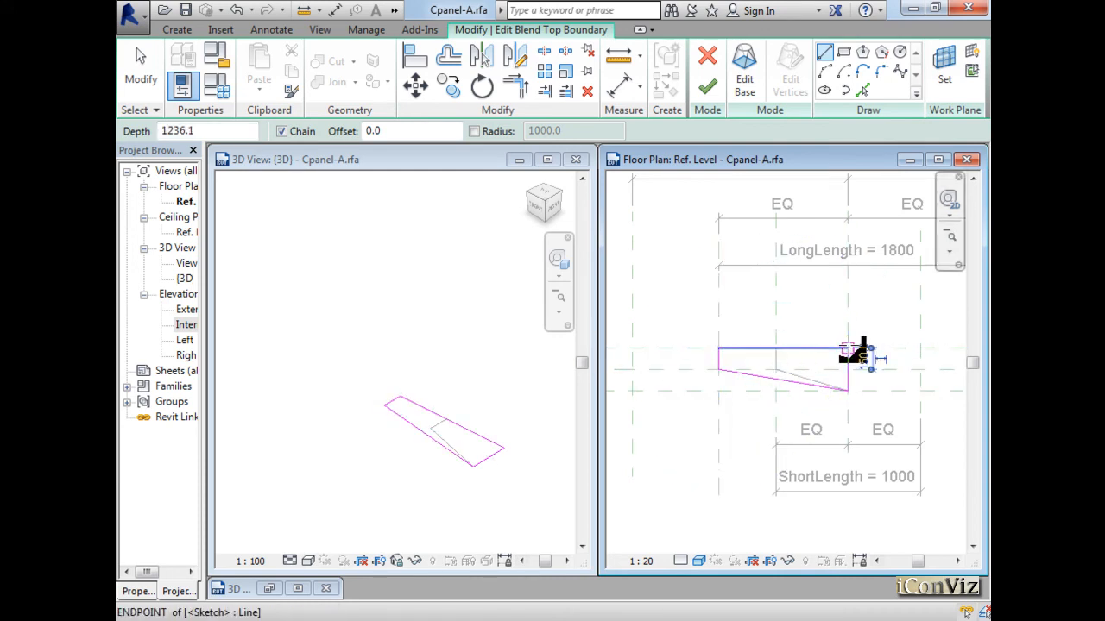
{"action": "left_click", "coordinate": [706, 87]}
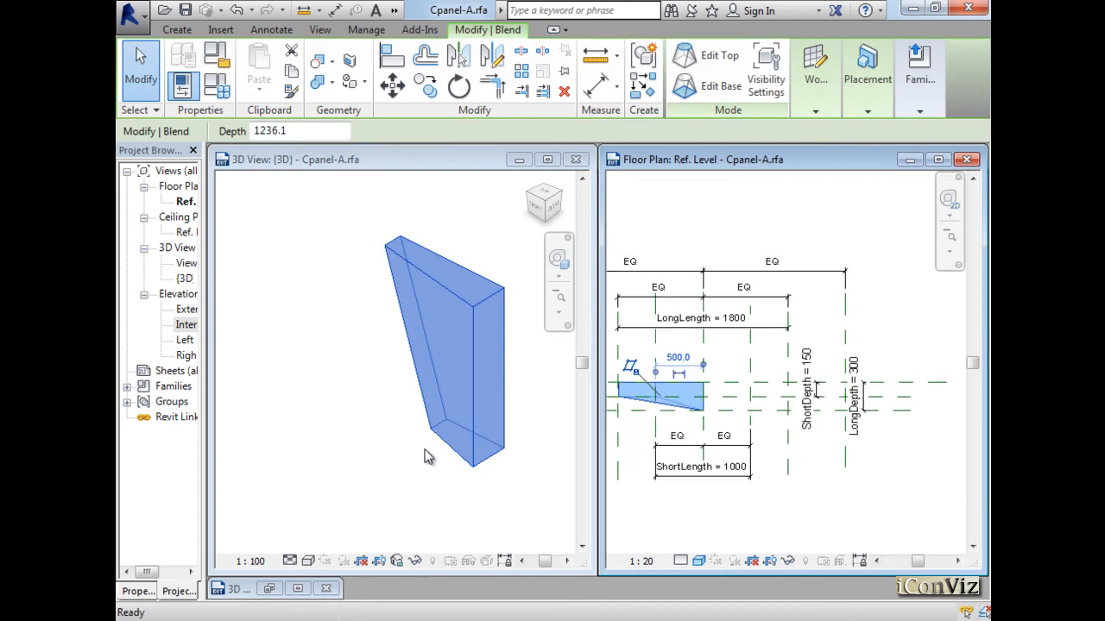
- Examine the revised blend from several angles in the 3D view and clear the selection
{"action": "middle_click_drag", "start_coordinate": [387, 486], "coordinate": [511, 455], "text": "shift"}
{"action": "scroll", "coordinate": [482, 444], "scroll_direction": "up", "scroll_amount": 2}
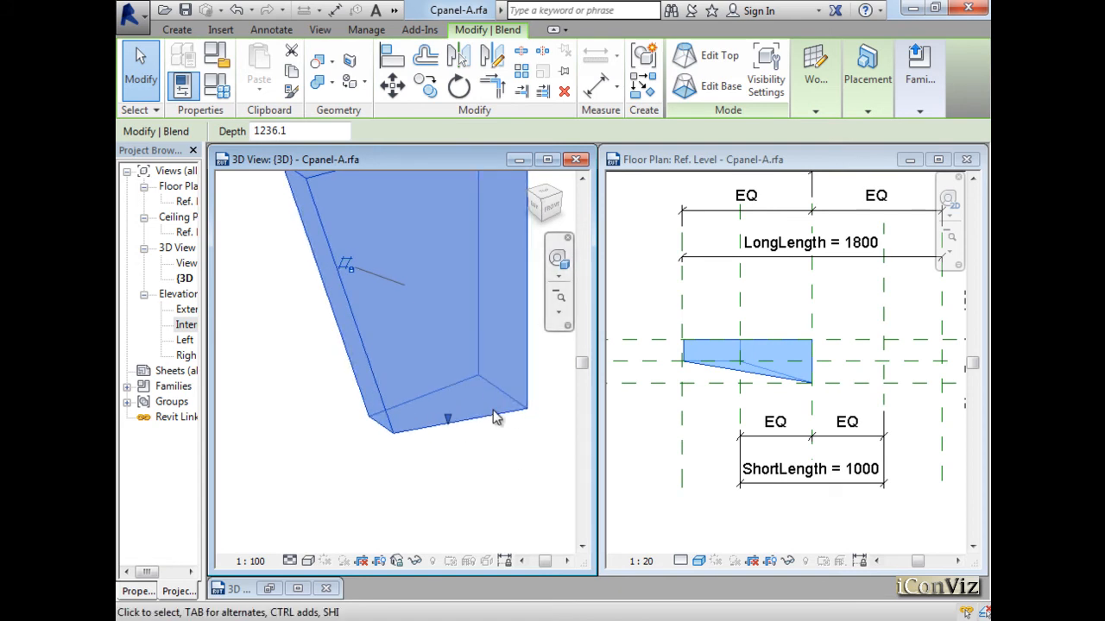
{"action": "scroll", "coordinate": [496, 418], "scroll_direction": "down", "scroll_amount": 3}
{"action": "scroll", "coordinate": [483, 281], "scroll_direction": "up", "scroll_amount": 2}
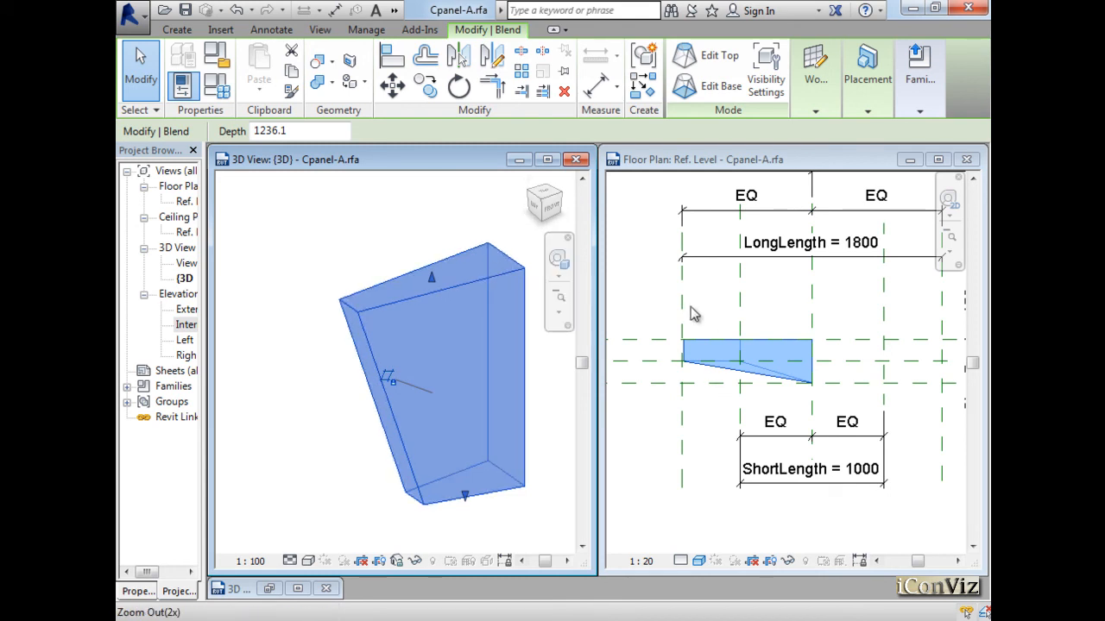
{"action": "left_click", "coordinate": [646, 305]}
{"action": "left_click", "coordinate": [645, 305]}
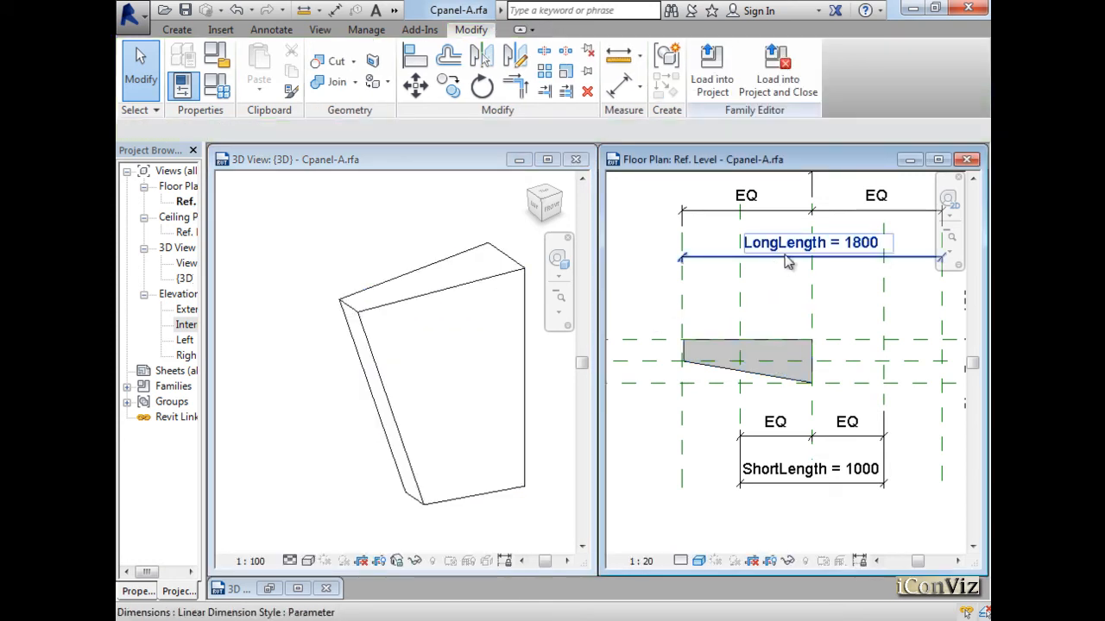
- Set the LongLength parameter to 2000 in the family types and apply it to test the blend's flexing
{"action": "left_click", "coordinate": [216, 85]}
{"action": "left_click_drag", "start_coordinate": [516, 22], "coordinate": [432, 32]}
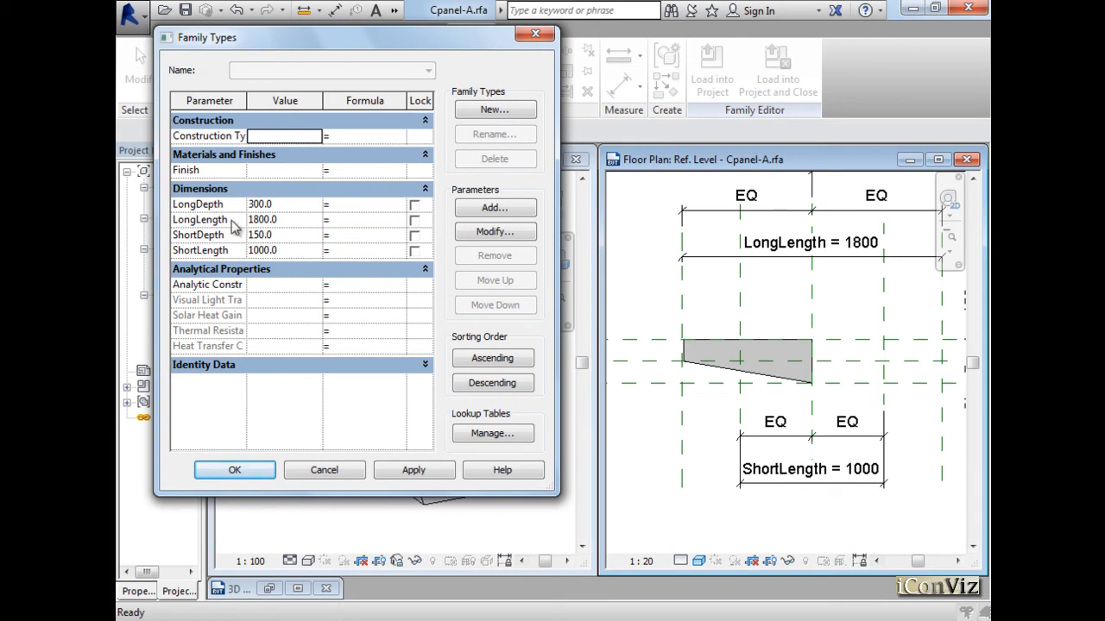
{"action": "left_click", "coordinate": [299, 222]}
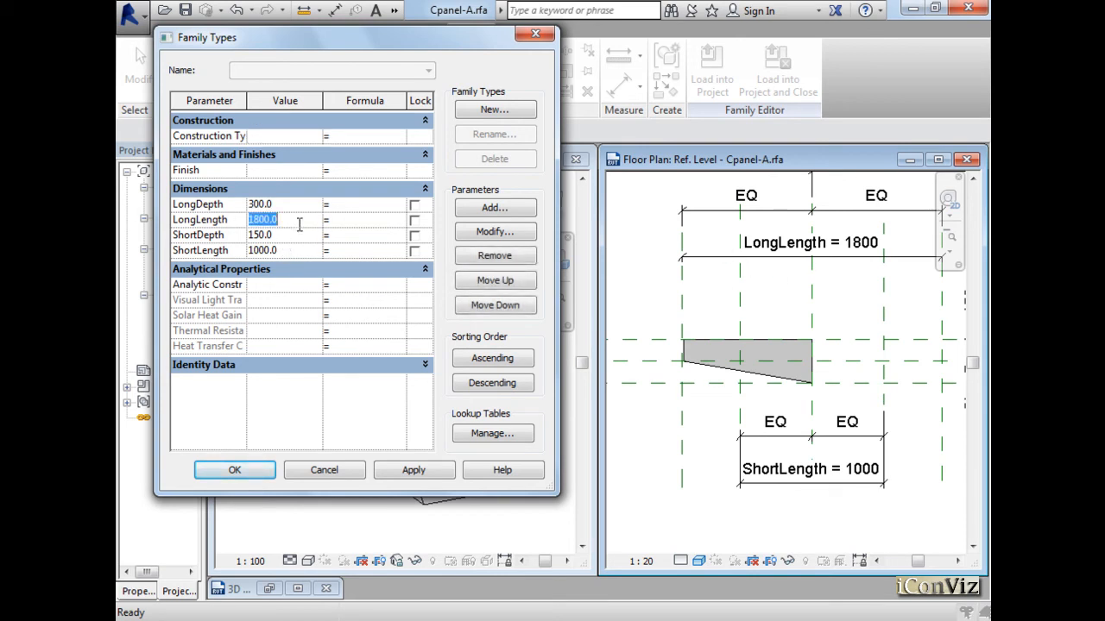
{"action": "type", "text": "2000"}
{"action": "left_click", "coordinate": [427, 470]}
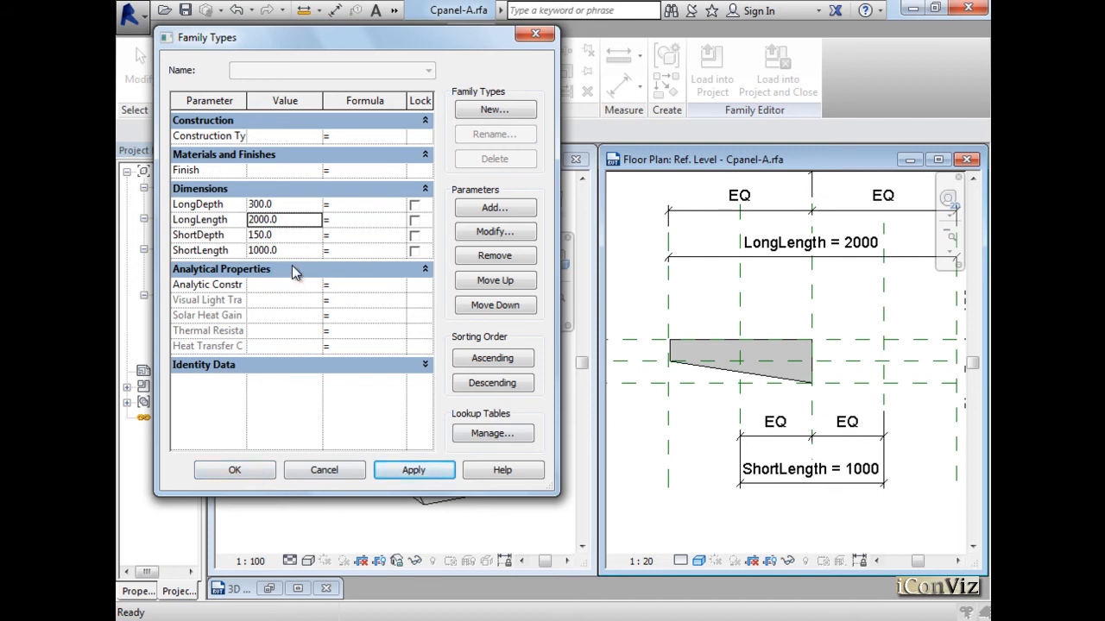
{"action": "left_click_drag", "start_coordinate": [381, 39], "coordinate": [464, 28]}
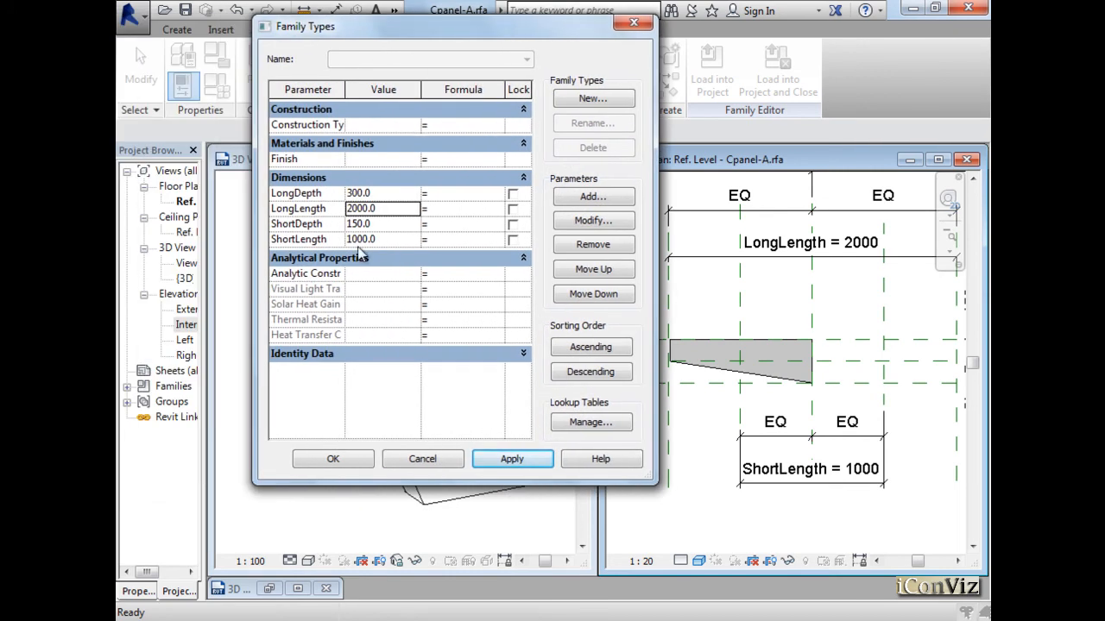
- Test the blend's flexing by applying ShortDepth values of 200 and 100 in the family types
{"action": "left_click", "coordinate": [387, 226]}
{"action": "double_click", "coordinate": [386, 225]}
{"action": "type", "text": "200"}
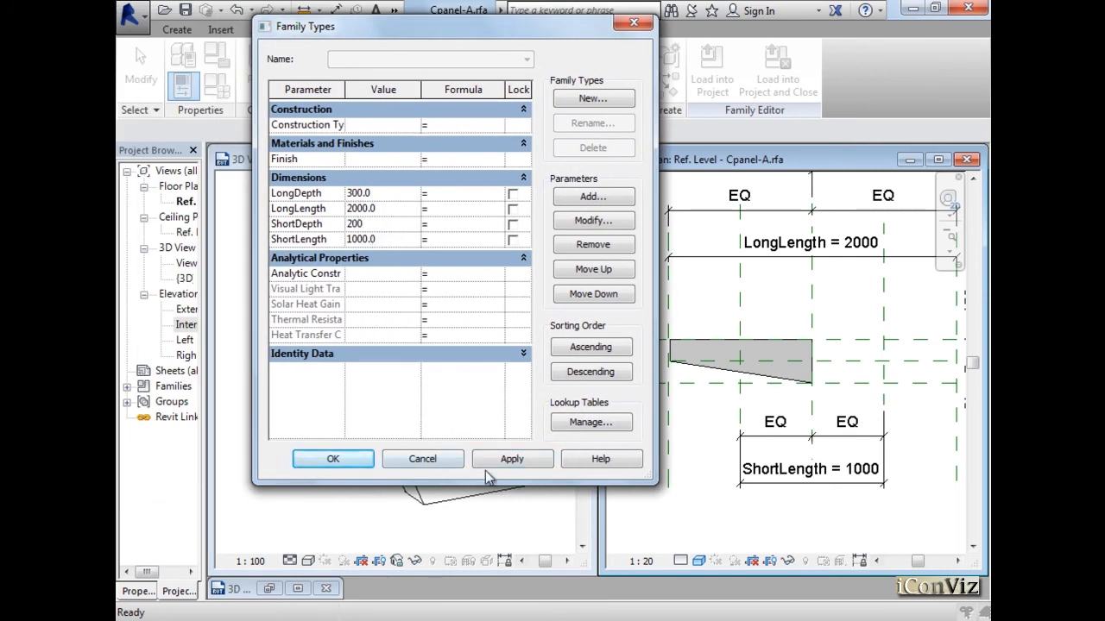
{"action": "left_click", "coordinate": [507, 463]}
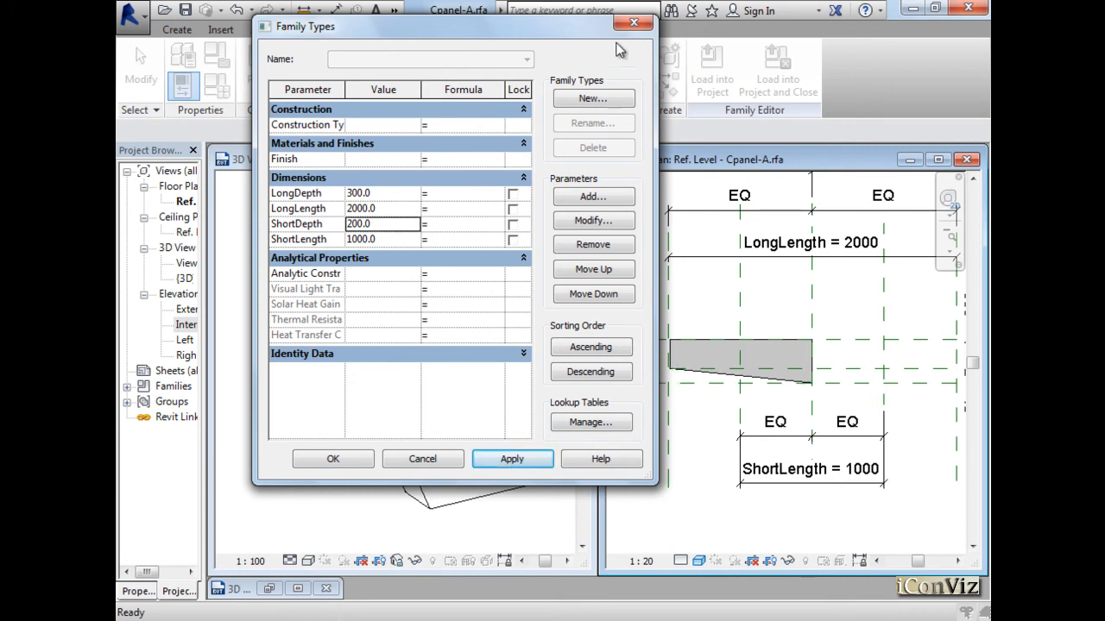
{"action": "left_click_drag", "start_coordinate": [593, 29], "coordinate": [525, 28]}
{"action": "left_click", "coordinate": [328, 225]}
{"action": "type", "text": "100"}
{"action": "left_click", "coordinate": [447, 462]}
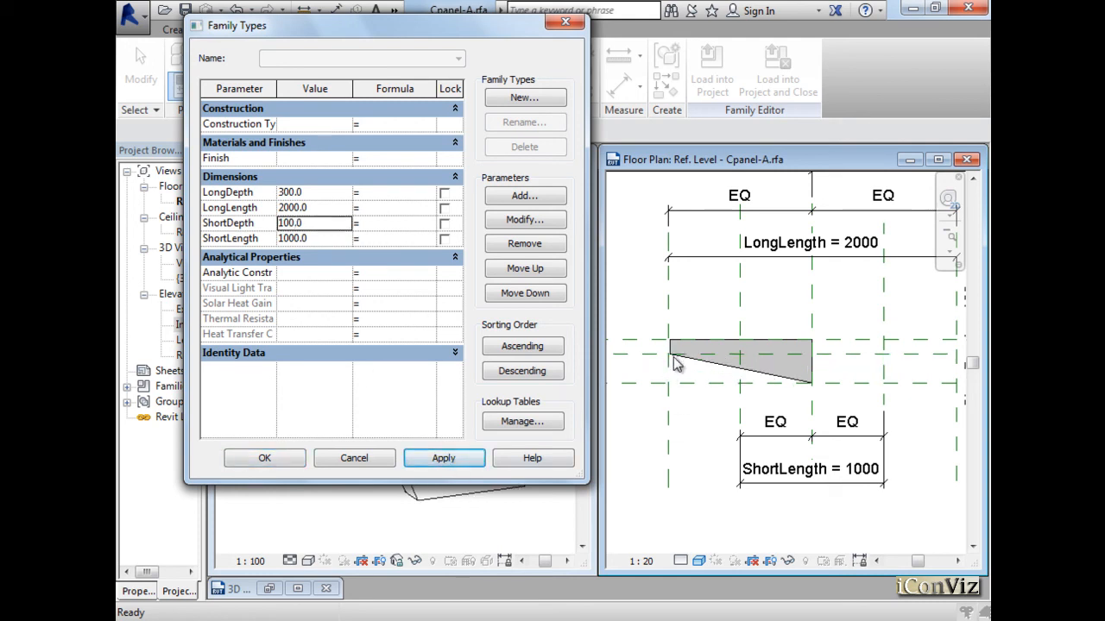
- Set the ShortDepth parameter to 200 and accept the family types
{"action": "left_click", "coordinate": [324, 224]}
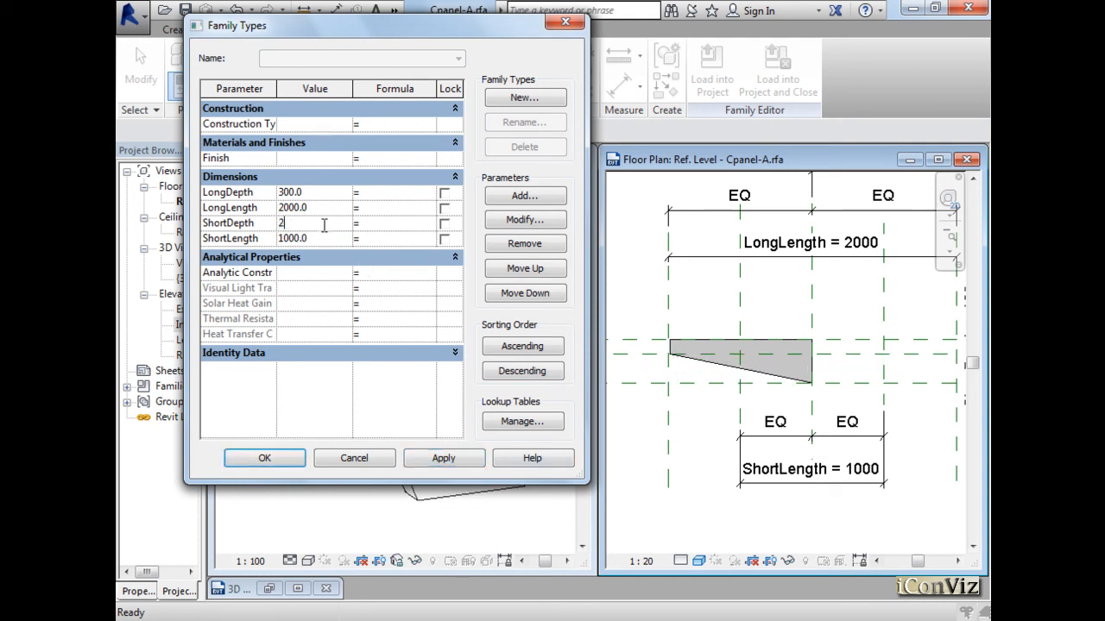
{"action": "type", "text": "200"}
{"action": "left_click", "coordinate": [288, 459]}
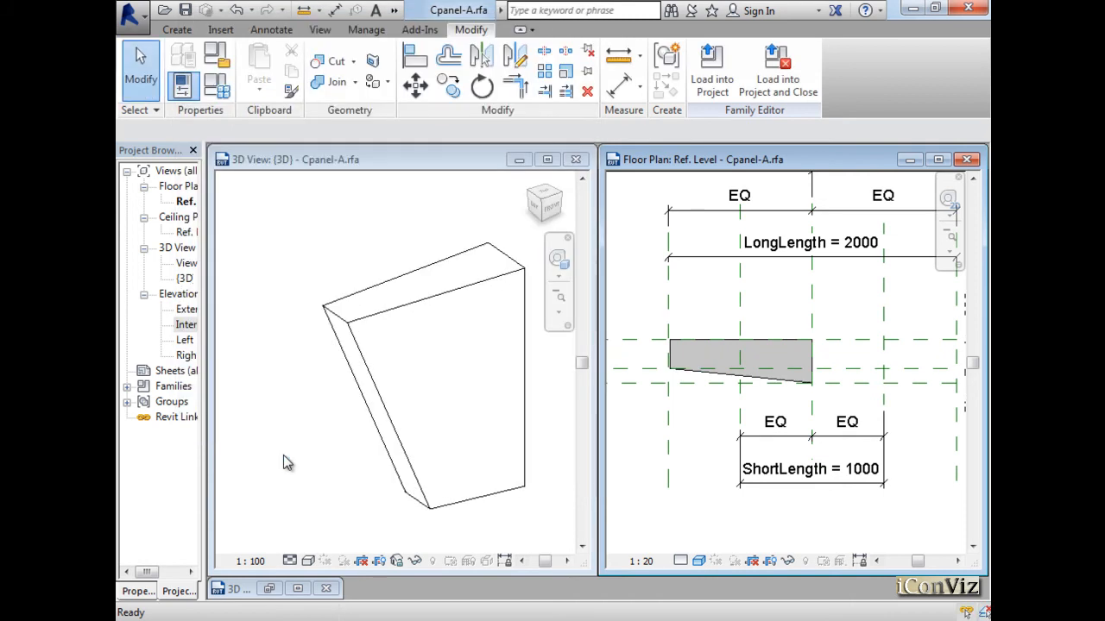
- Reopen the family types, set the LongDepth parameter to 400, apply it and accept
{"action": "left_click", "coordinate": [217, 85]}
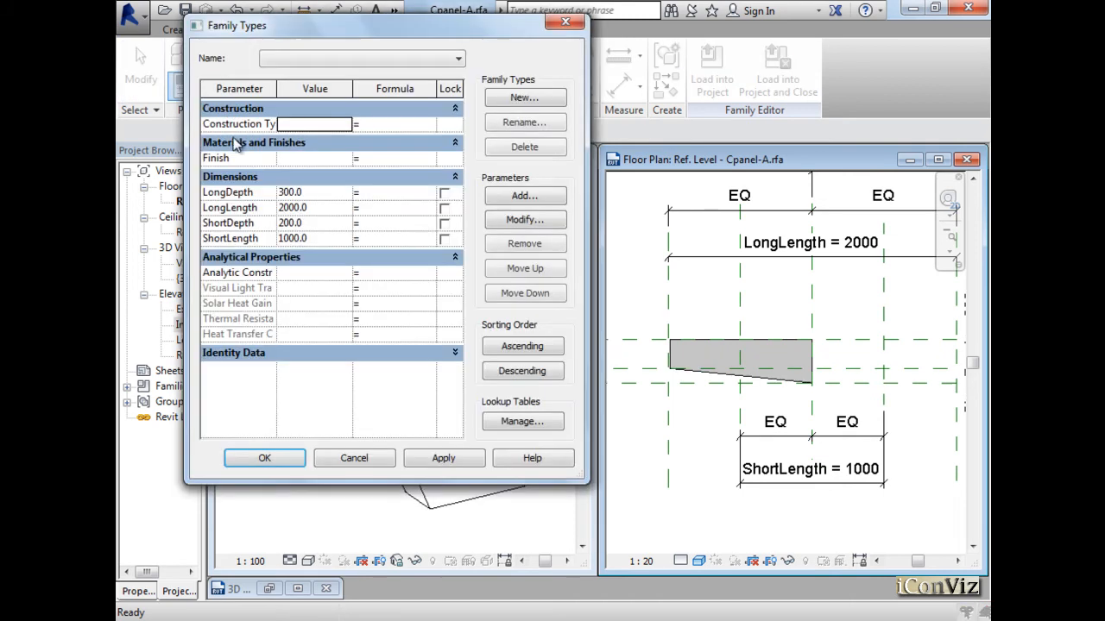
{"action": "left_click", "coordinate": [336, 193]}
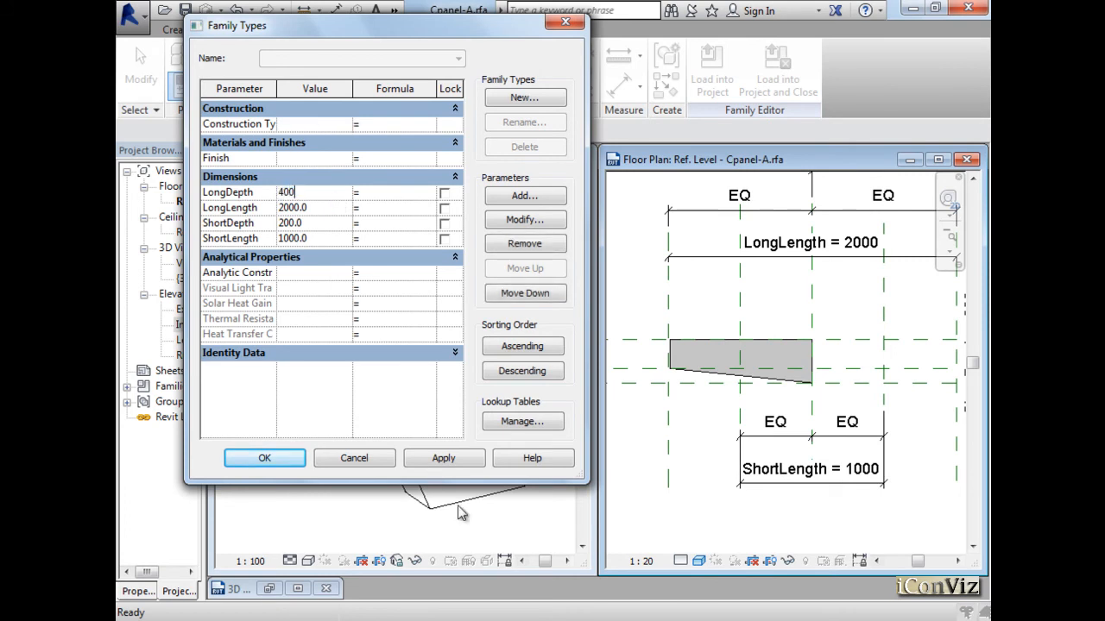
{"action": "left_click", "coordinate": [444, 459]}
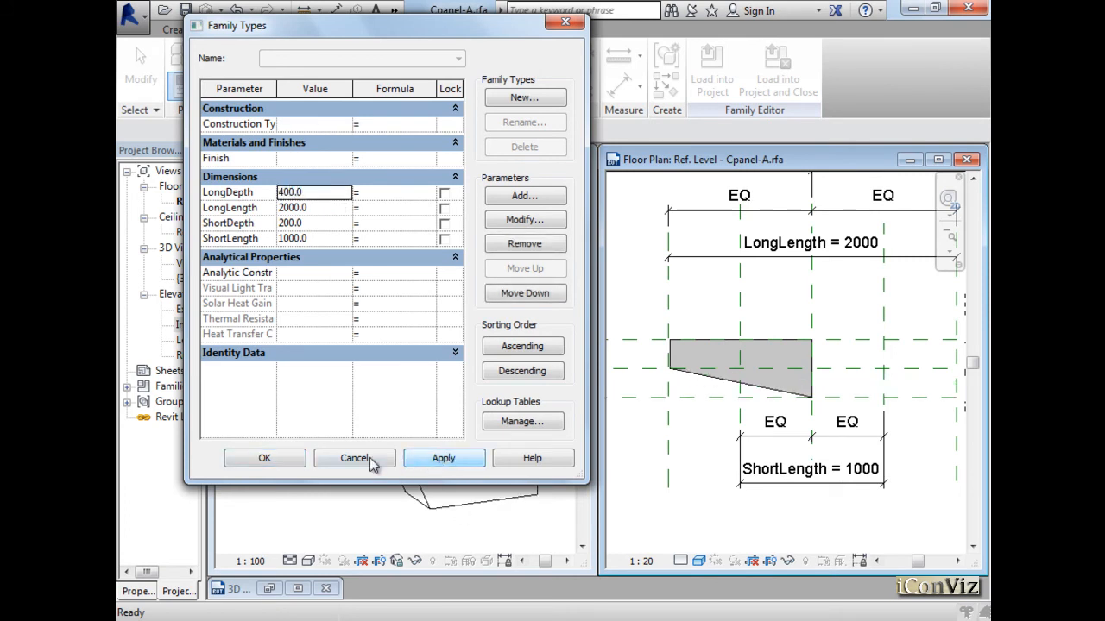
{"action": "left_click", "coordinate": [276, 465]}
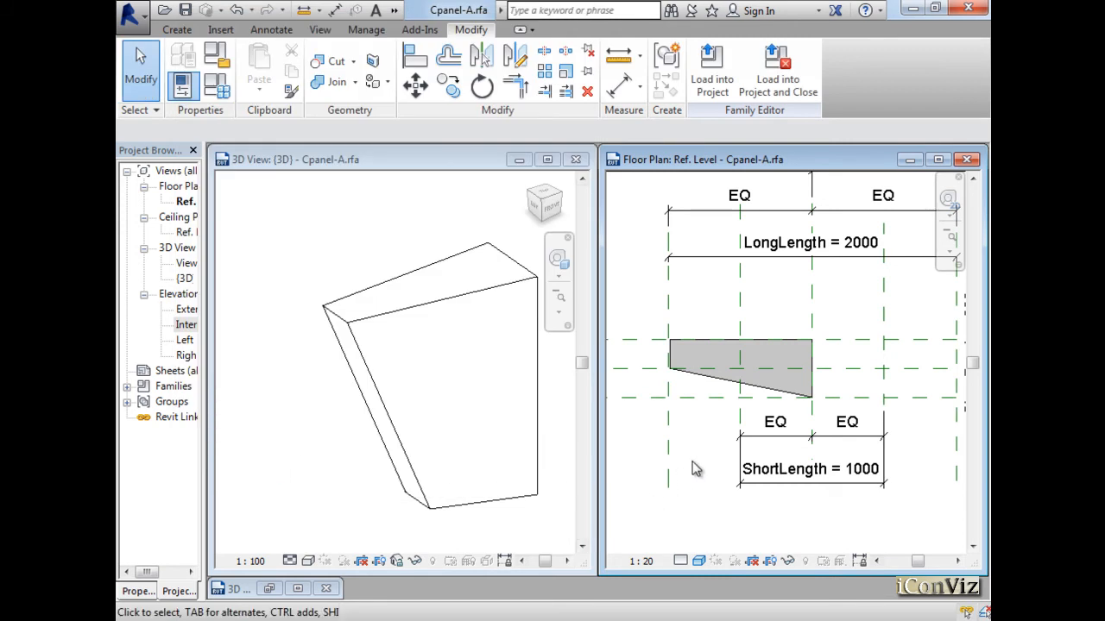
- Inspect the blend's top boundary sketch against the left LongLength plane, exit without changes and clear the selection
{"action": "scroll", "coordinate": [666, 376], "scroll_direction": "up", "scroll_amount": 2}
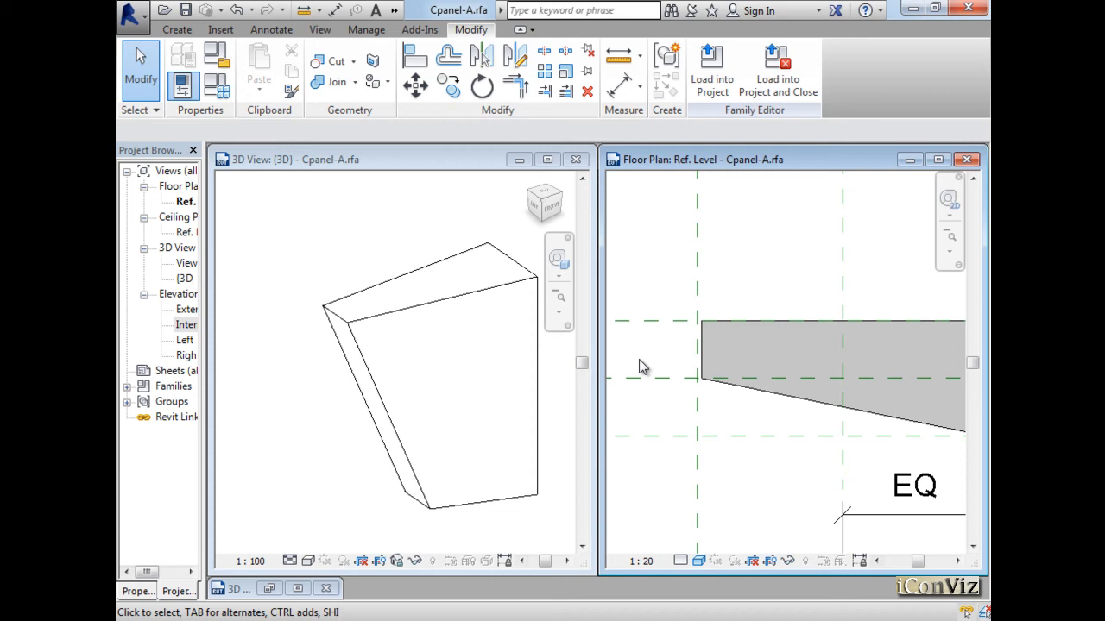
{"action": "scroll", "coordinate": [680, 365], "scroll_direction": "up", "scroll_amount": 2}
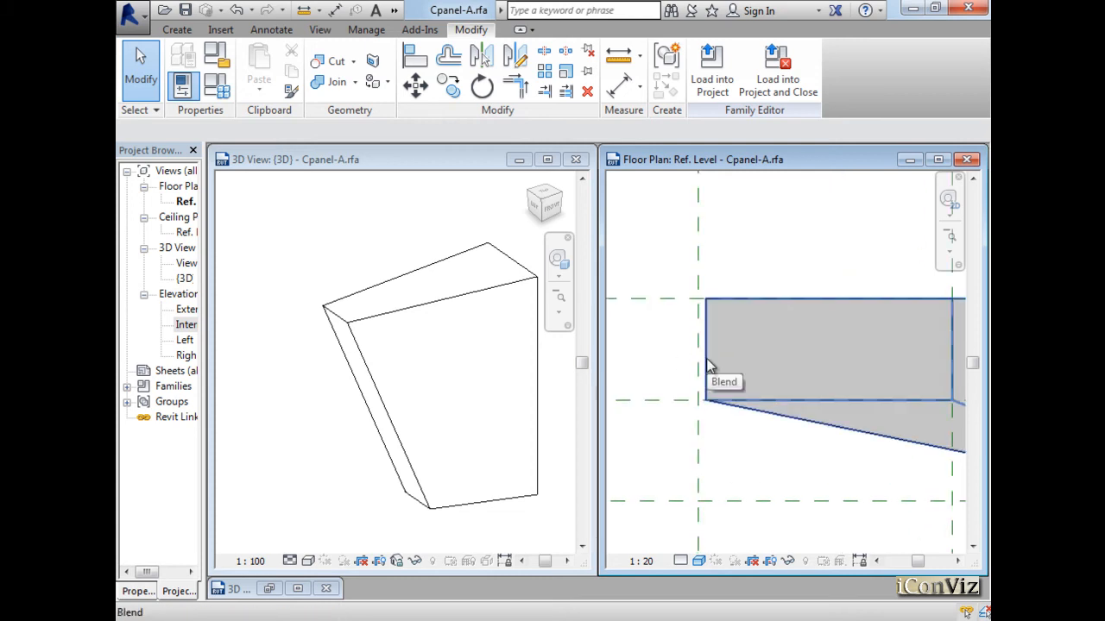
{"action": "left_click", "coordinate": [706, 367]}
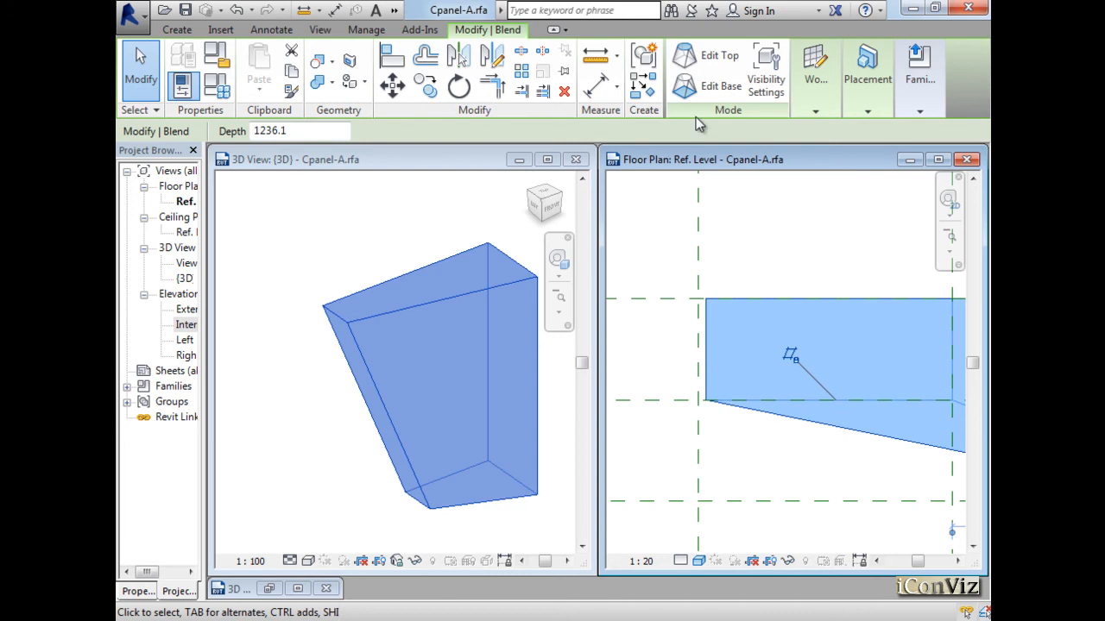
{"action": "left_click", "coordinate": [708, 56]}
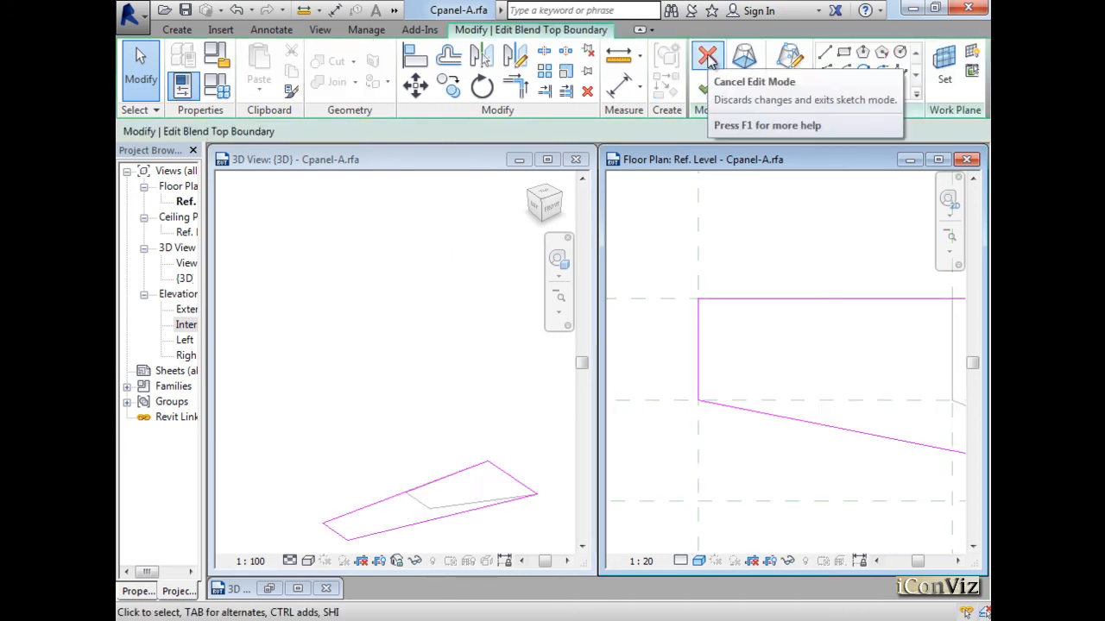
{"action": "left_click", "coordinate": [707, 56]}
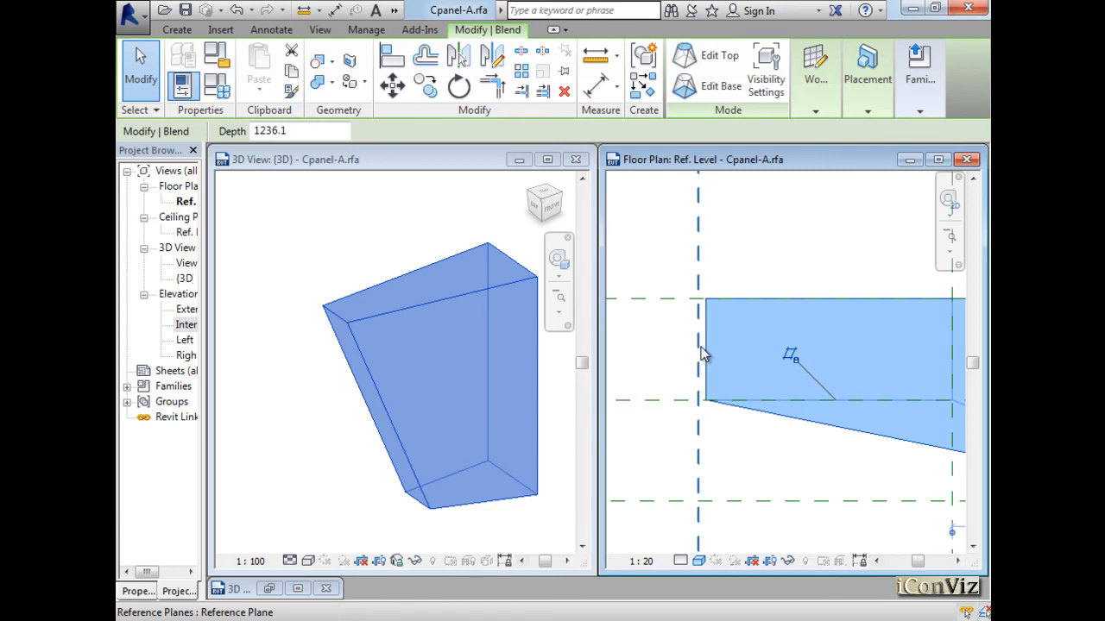
{"action": "scroll", "coordinate": [701, 347], "scroll_direction": "down", "scroll_amount": 3}
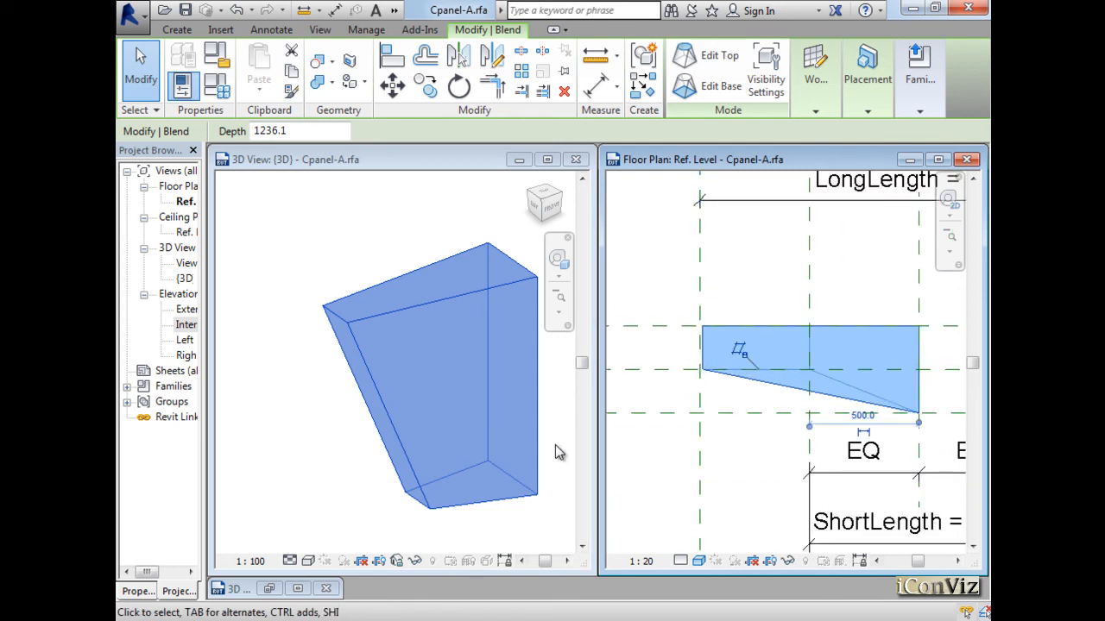
{"action": "left_click", "coordinate": [663, 478]}
- Recheck the blend's left edge by opening its top boundary sketch in plan, and finish the edit mode
{"action": "scroll", "coordinate": [695, 354], "scroll_direction": "up", "scroll_amount": 3}
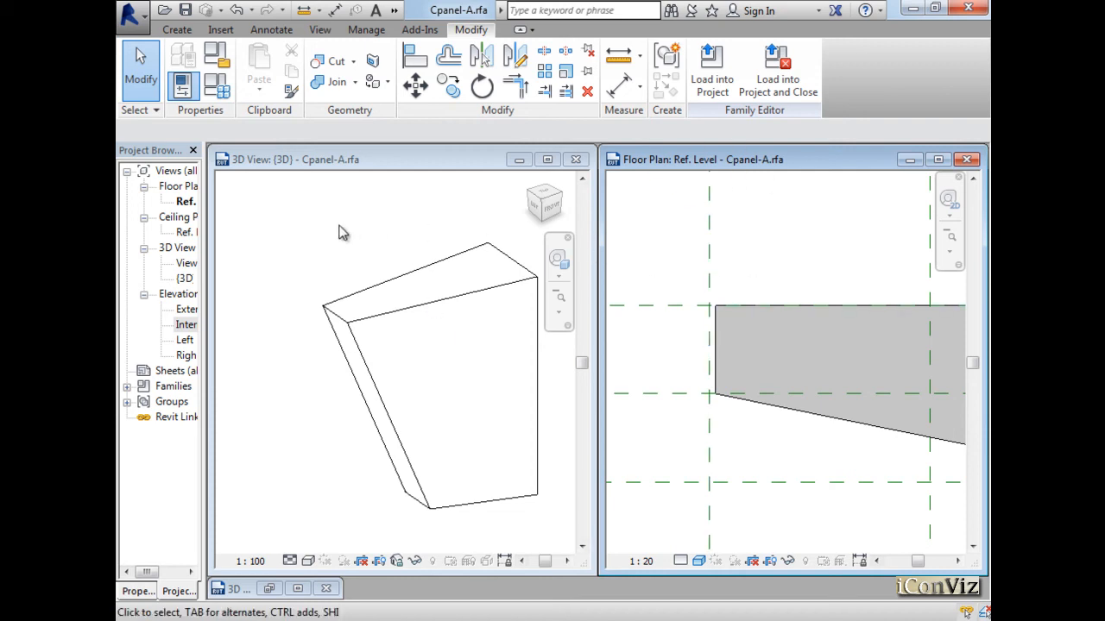
{"action": "scroll", "coordinate": [270, 298], "scroll_direction": "down", "scroll_amount": 2}
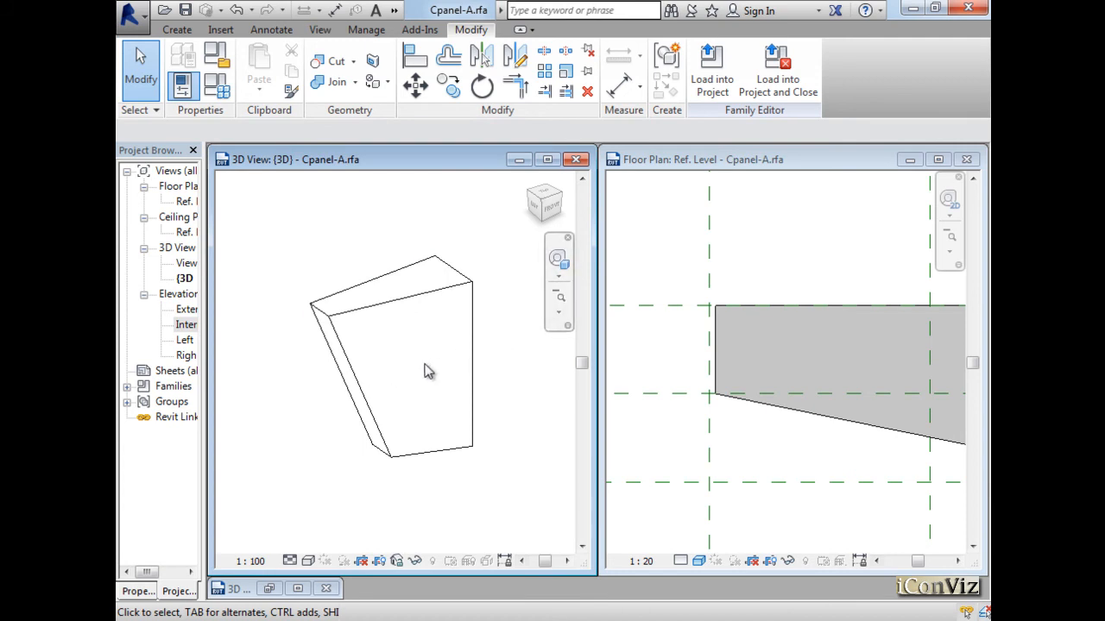
{"action": "left_click", "coordinate": [717, 334]}
{"action": "left_click", "coordinate": [706, 66]}
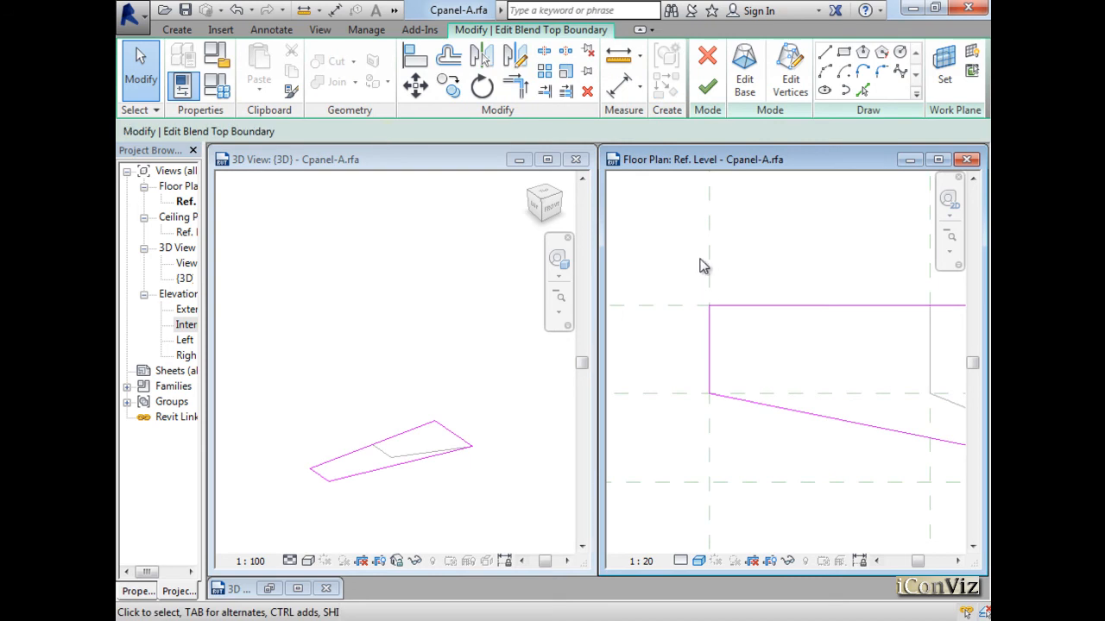
{"action": "left_click", "coordinate": [707, 85]}
- Examine the blend in the Interior elevation, close that view and return to the blend in the Ref. Level plan
{"action": "double_click", "coordinate": [184, 325]}
{"action": "scroll", "coordinate": [503, 399], "scroll_direction": "up", "scroll_amount": 3}
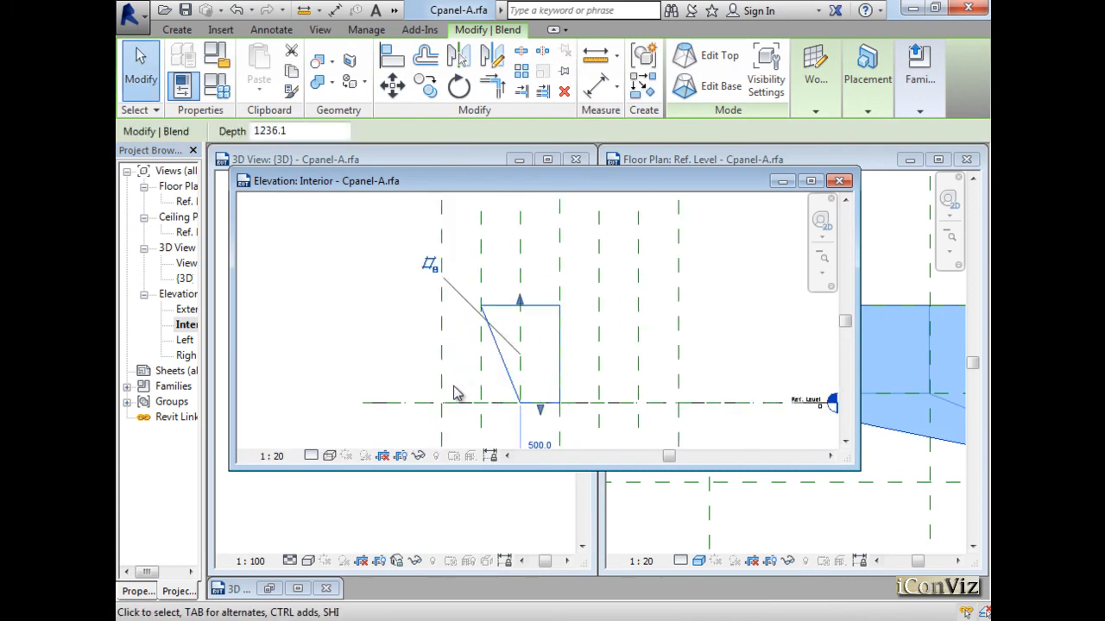
{"action": "scroll", "coordinate": [457, 395], "scroll_direction": "down", "scroll_amount": 1}
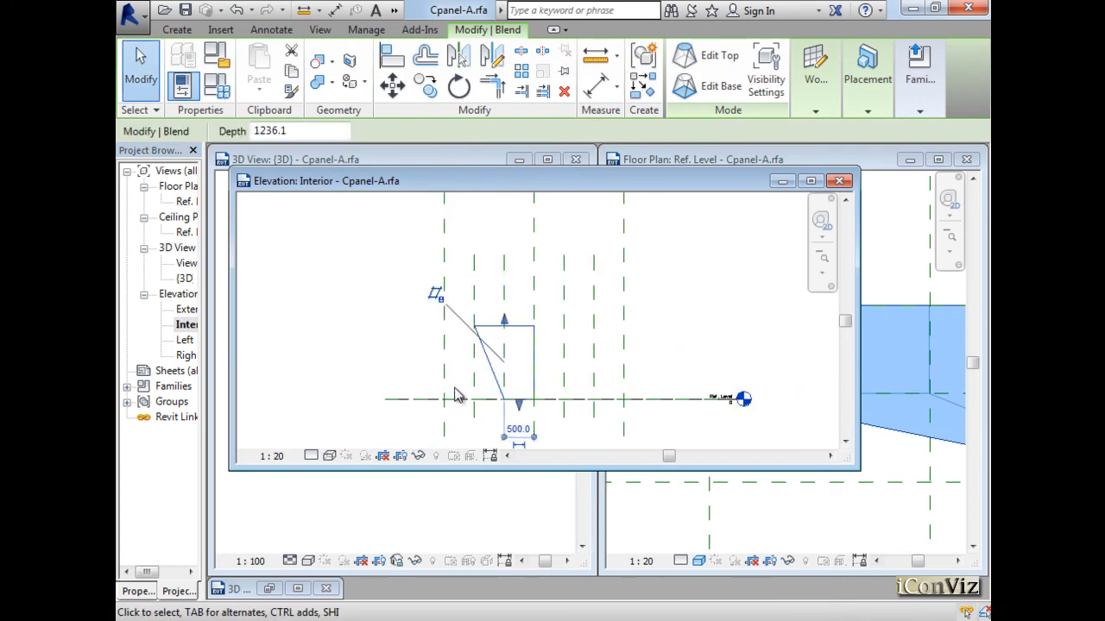
{"action": "left_click", "coordinate": [454, 390]}
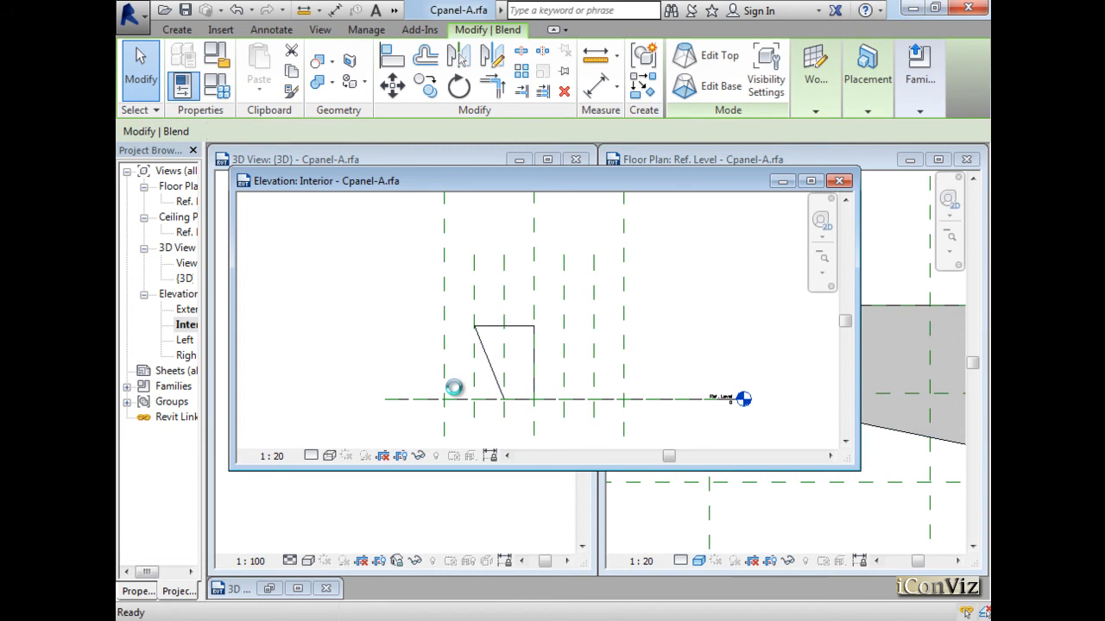
{"action": "left_click", "coordinate": [839, 181]}
{"action": "scroll", "coordinate": [721, 273], "scroll_direction": "down", "scroll_amount": 1}
{"action": "scroll", "coordinate": [656, 276], "scroll_direction": "down", "scroll_amount": 1}
{"action": "left_click", "coordinate": [762, 342]}
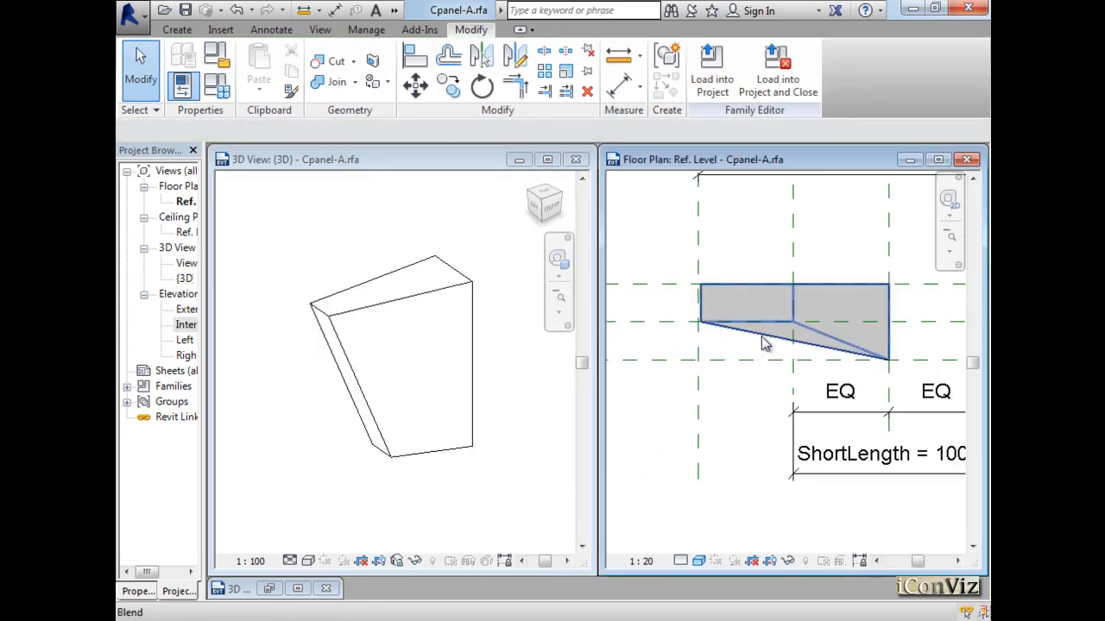
{"action": "left_click", "coordinate": [762, 342]}
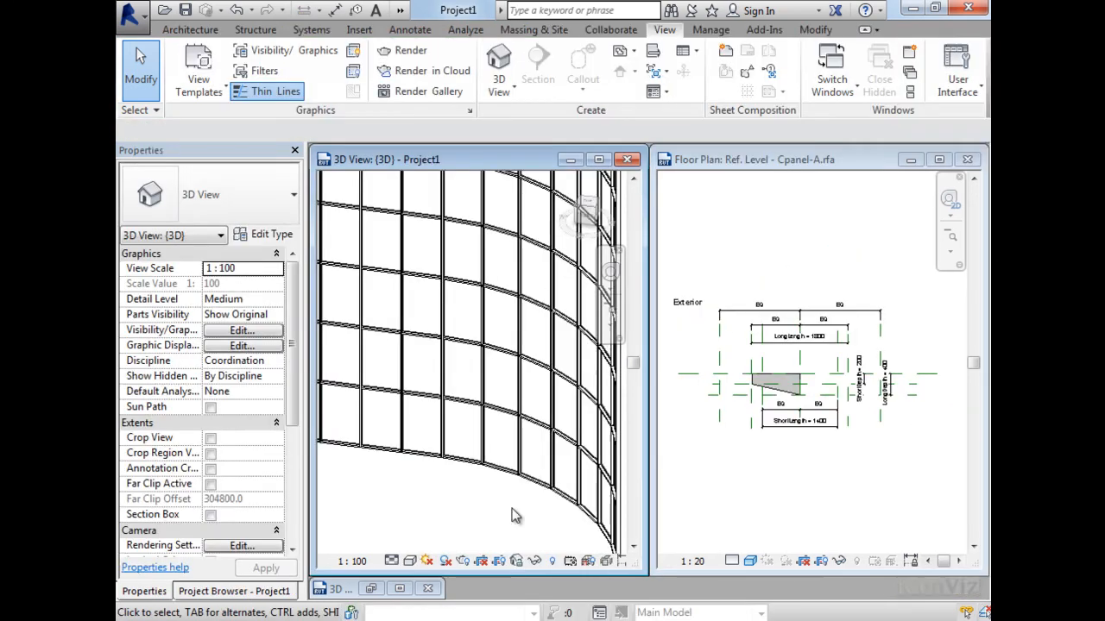
- Load the Cpanel-A family into Project1, leaving the other open project unselected
{"action": "scroll", "coordinate": [512, 508], "scroll_direction": "down", "scroll_amount": 2}
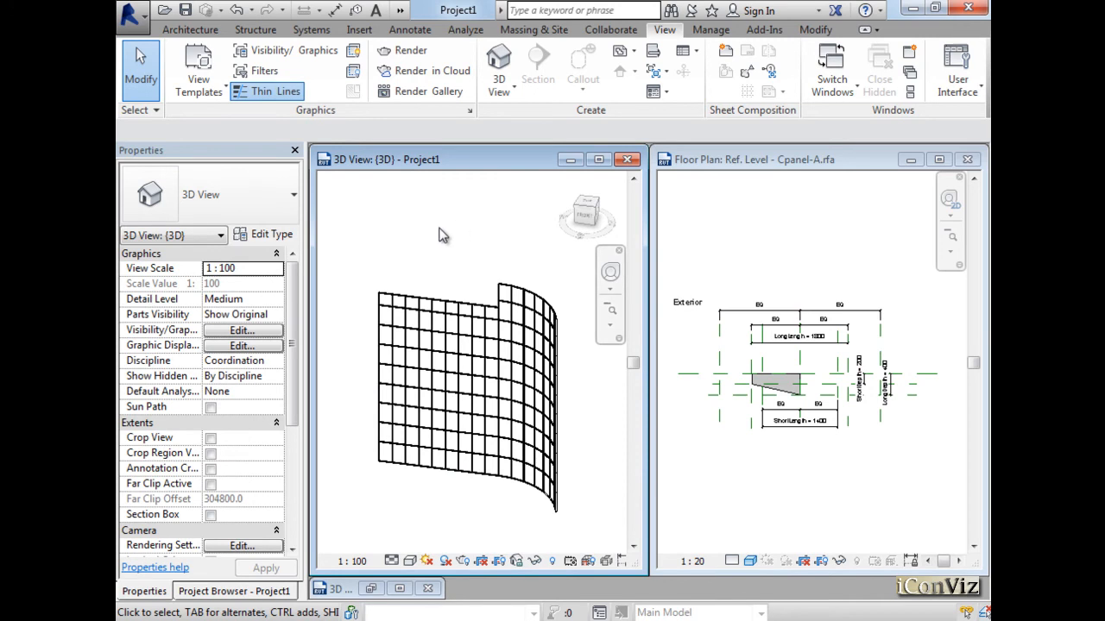
{"action": "left_click", "coordinate": [429, 304]}
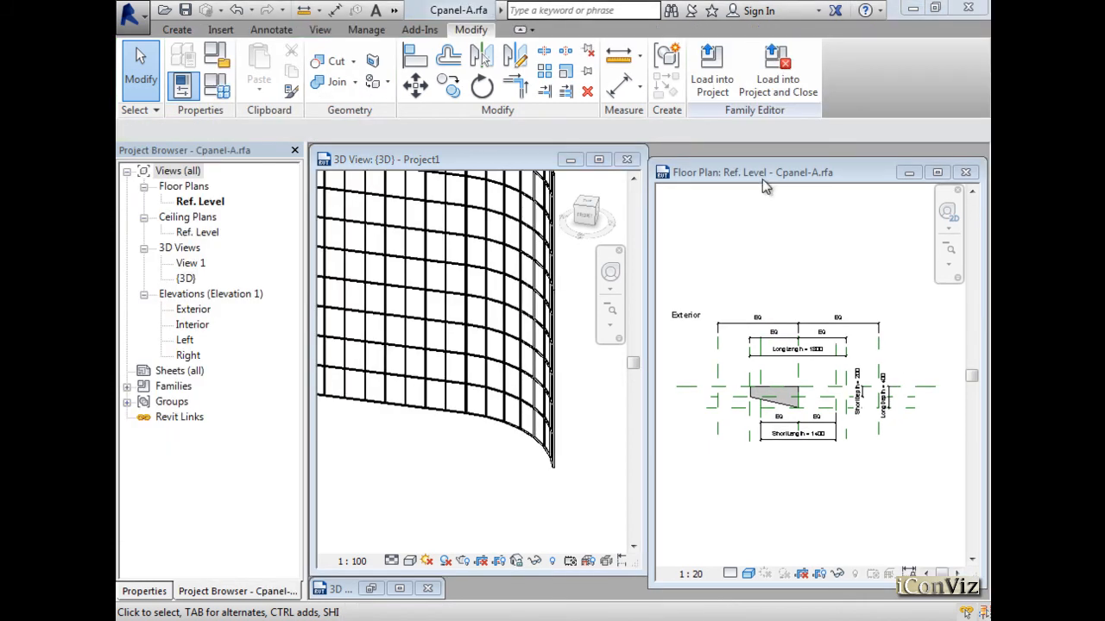
{"action": "left_click_drag", "start_coordinate": [778, 176], "coordinate": [780, 164]}
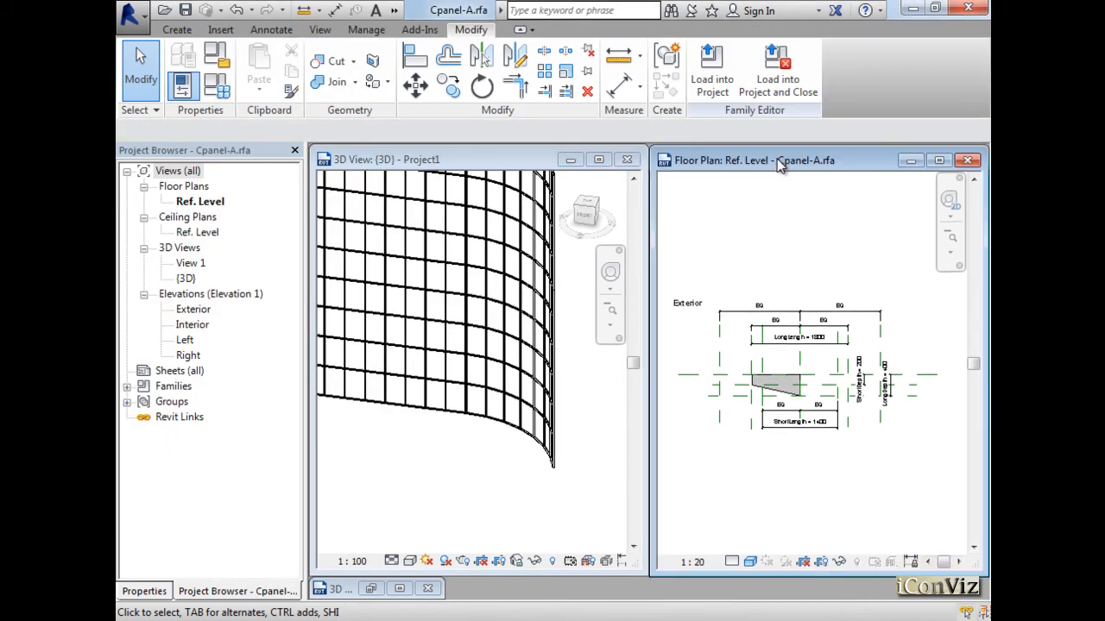
{"action": "left_click", "coordinate": [713, 86]}
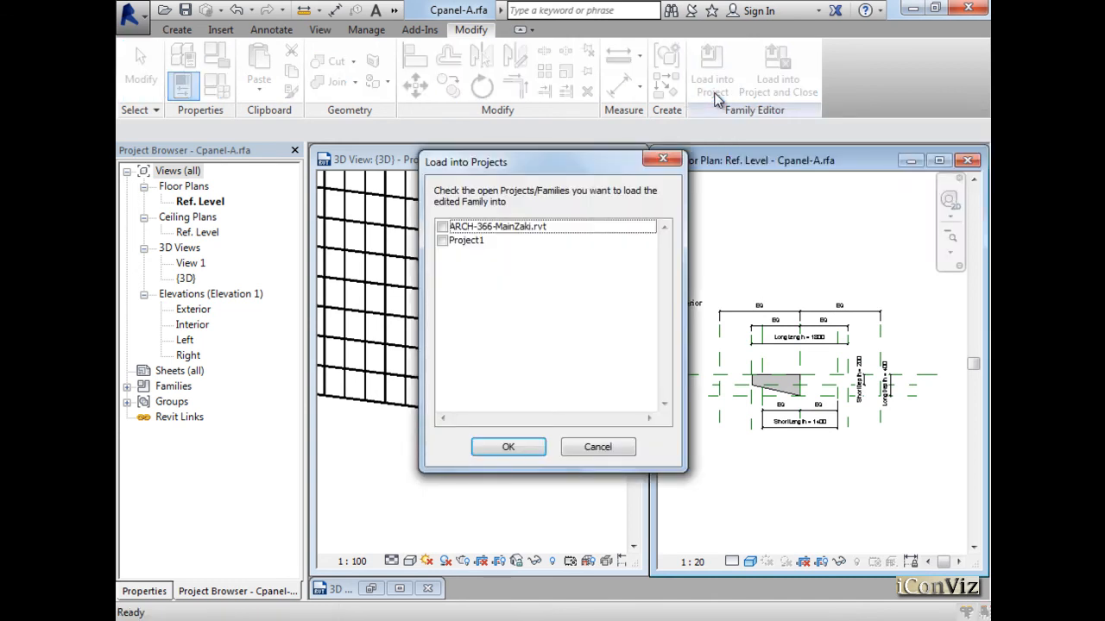
{"action": "left_click", "coordinate": [443, 242]}
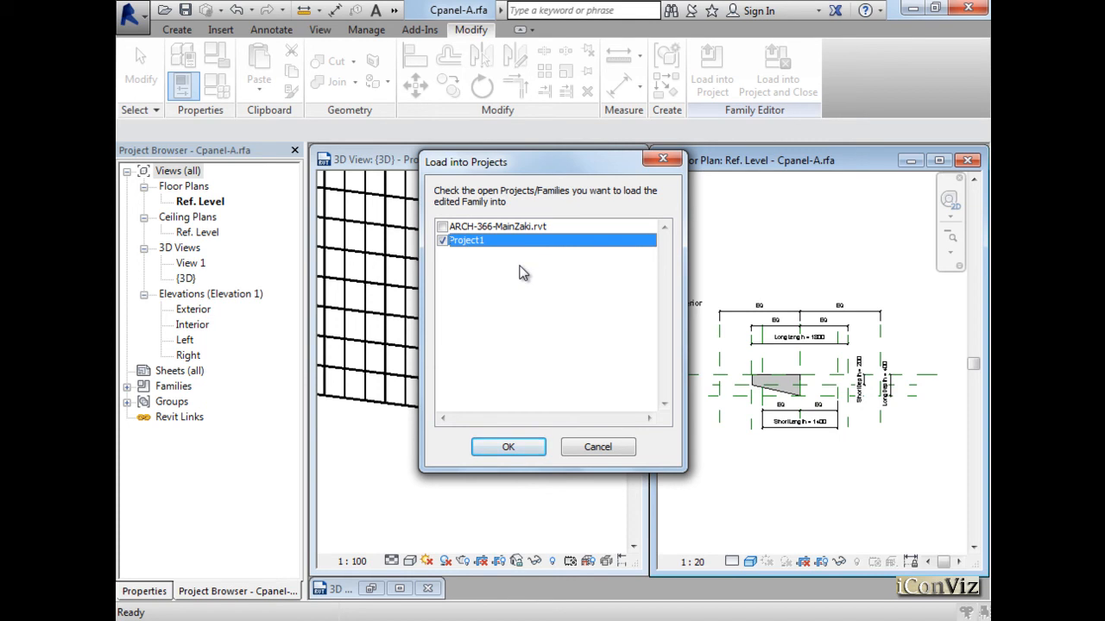
{"action": "left_click", "coordinate": [509, 448]}
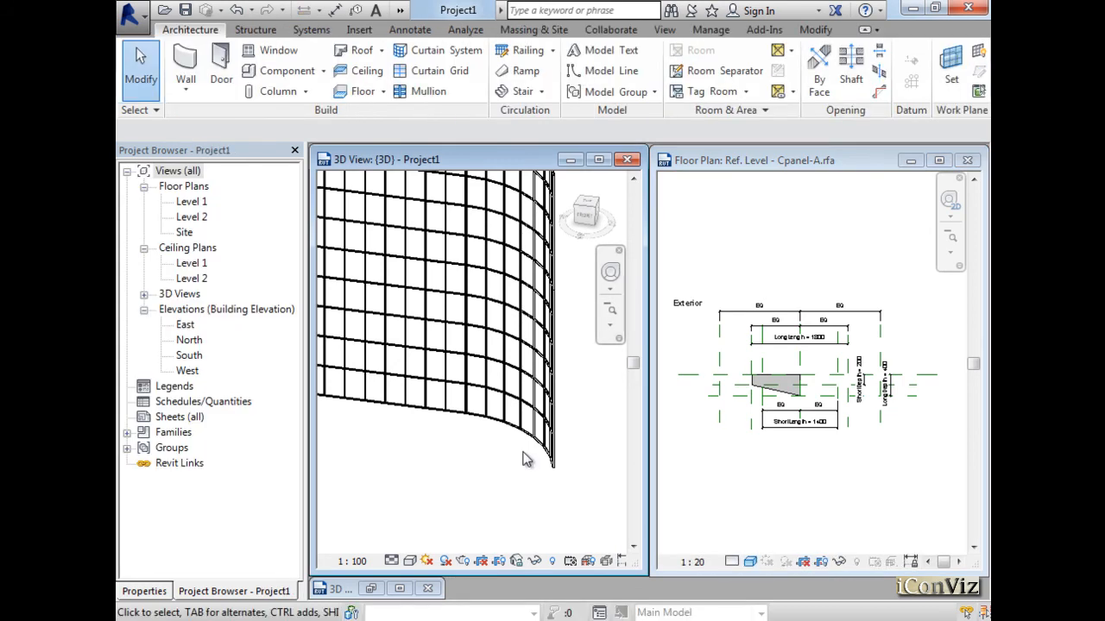
- Select the six glazed curtain panels in the curved wall's lower bays, filtering out the Curtain Wall Mullions, and unpin them
{"action": "scroll", "coordinate": [518, 458], "scroll_direction": "up", "scroll_amount": 3}
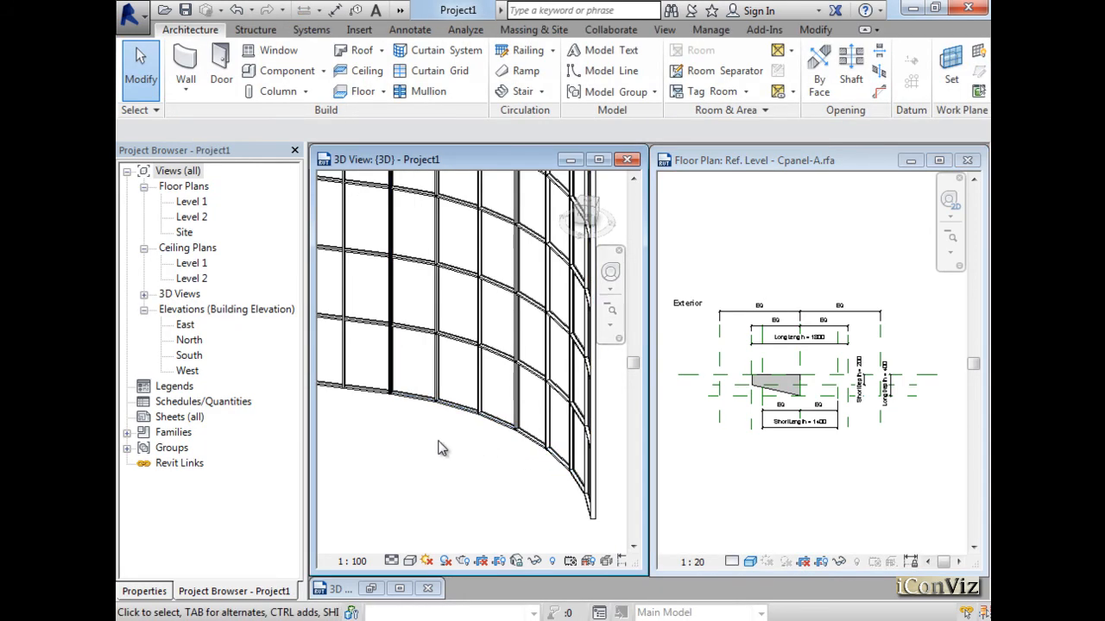
{"action": "left_click_drag", "start_coordinate": [409, 446], "coordinate": [530, 190]}
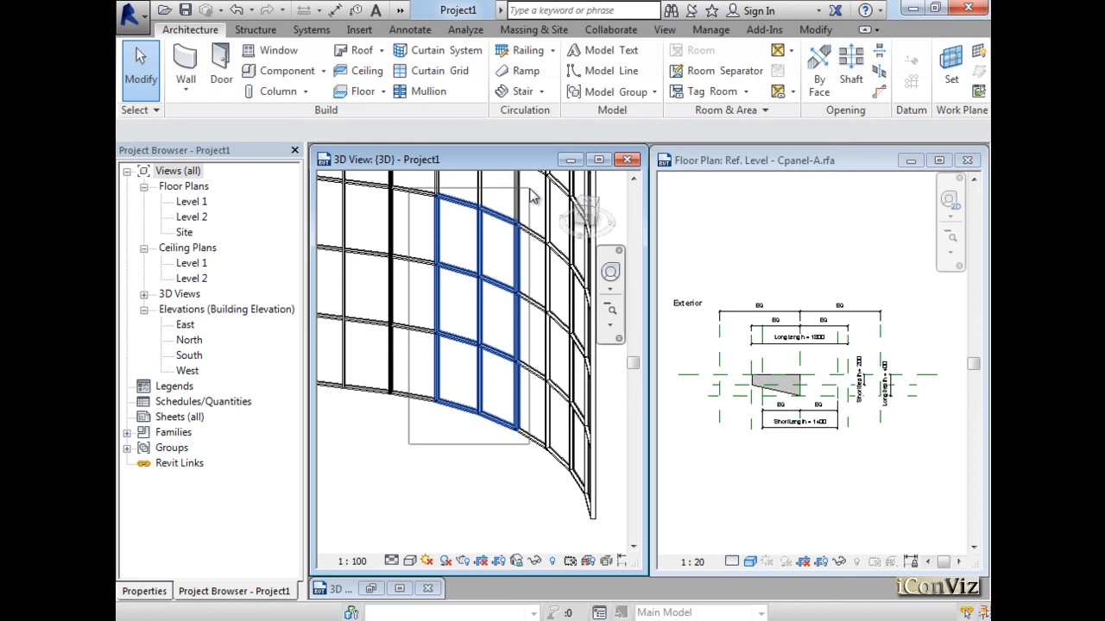
{"action": "left_click_drag", "start_coordinate": [531, 197], "coordinate": [532, 197]}
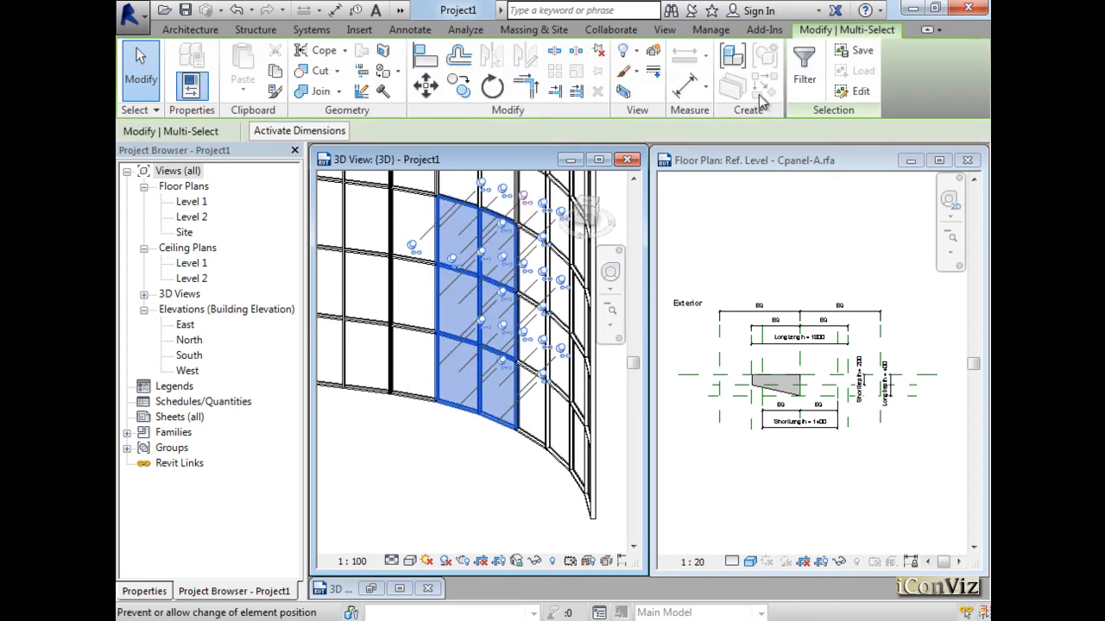
{"action": "left_click", "coordinate": [804, 76]}
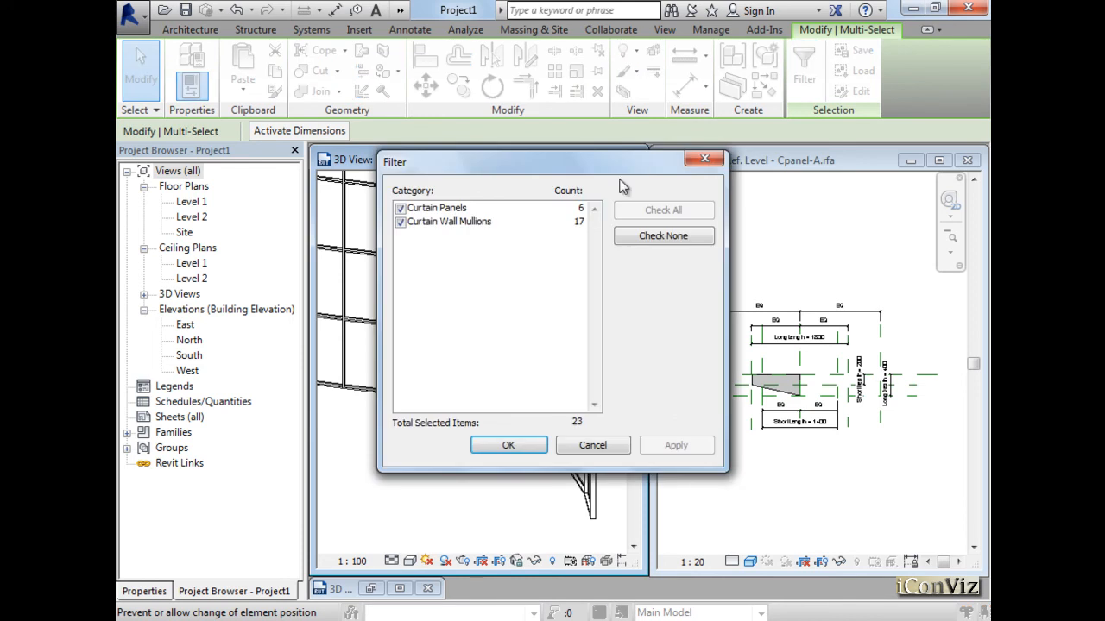
{"action": "left_click", "coordinate": [399, 221]}
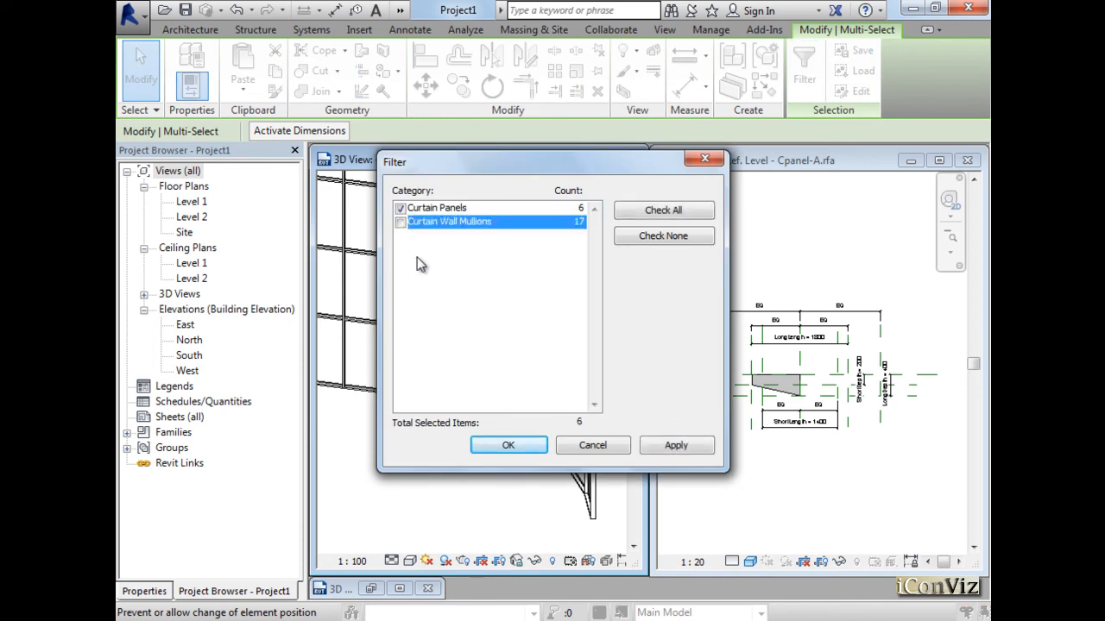
{"action": "left_click", "coordinate": [459, 210]}
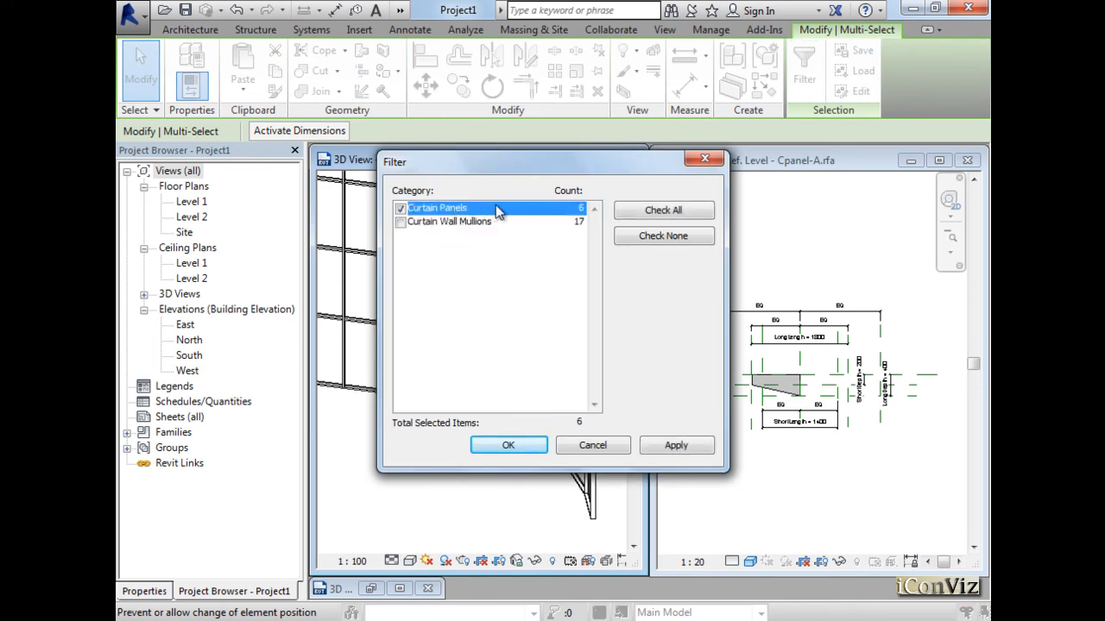
{"action": "left_click", "coordinate": [505, 444]}
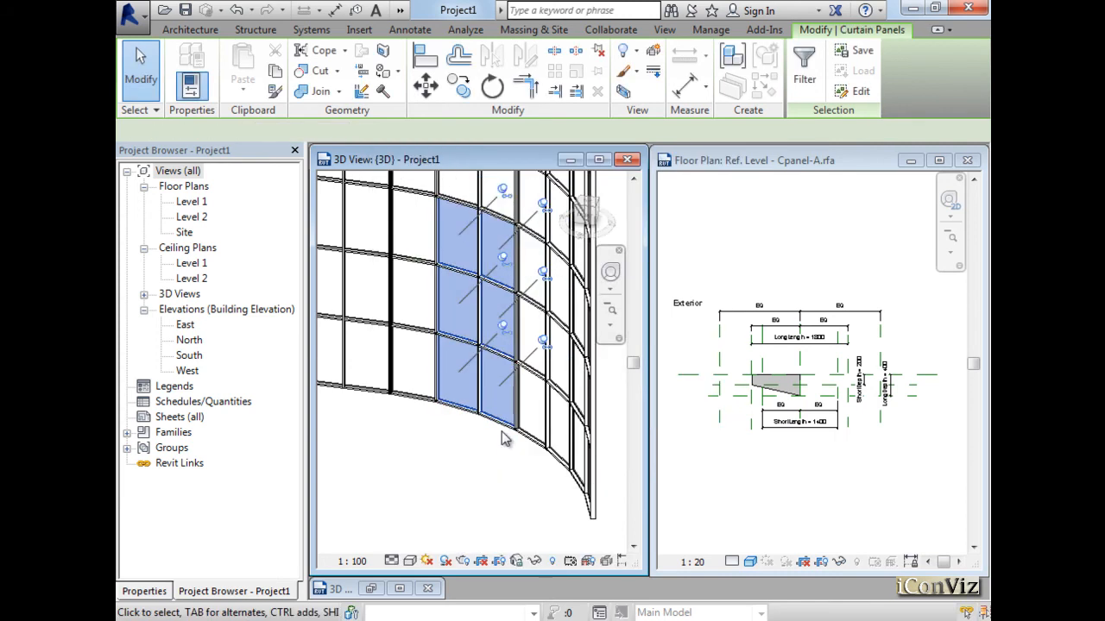
{"action": "left_click", "coordinate": [599, 50]}
- Change the selected curtain panels' type from System Panel Glazed to Cpanel-A and clear the selection
{"action": "left_click", "coordinate": [144, 591]}
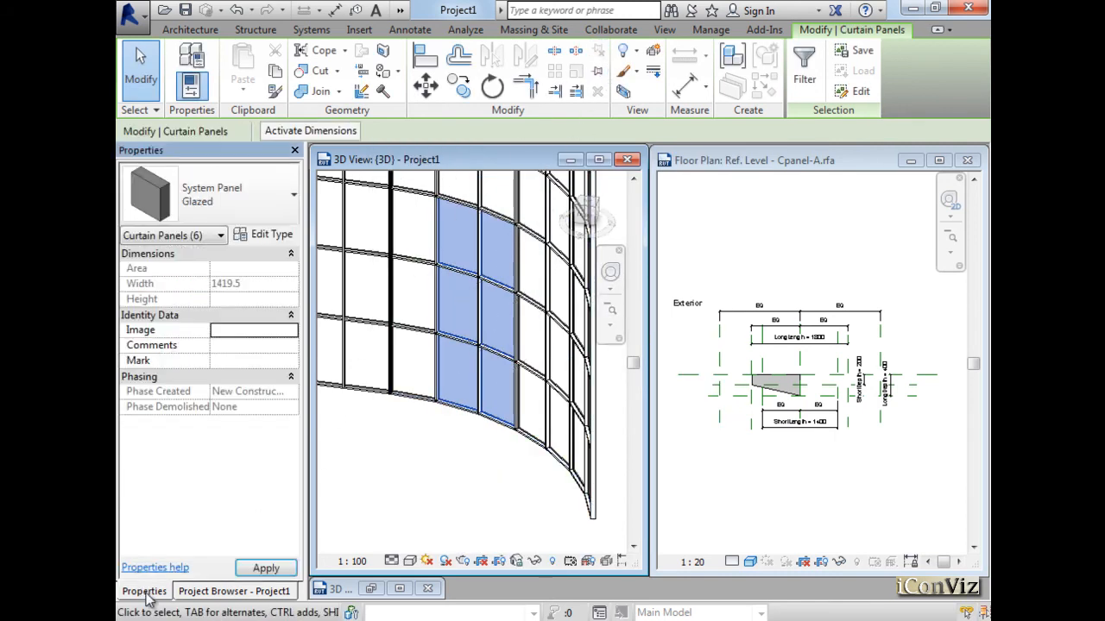
{"action": "left_click", "coordinate": [248, 191]}
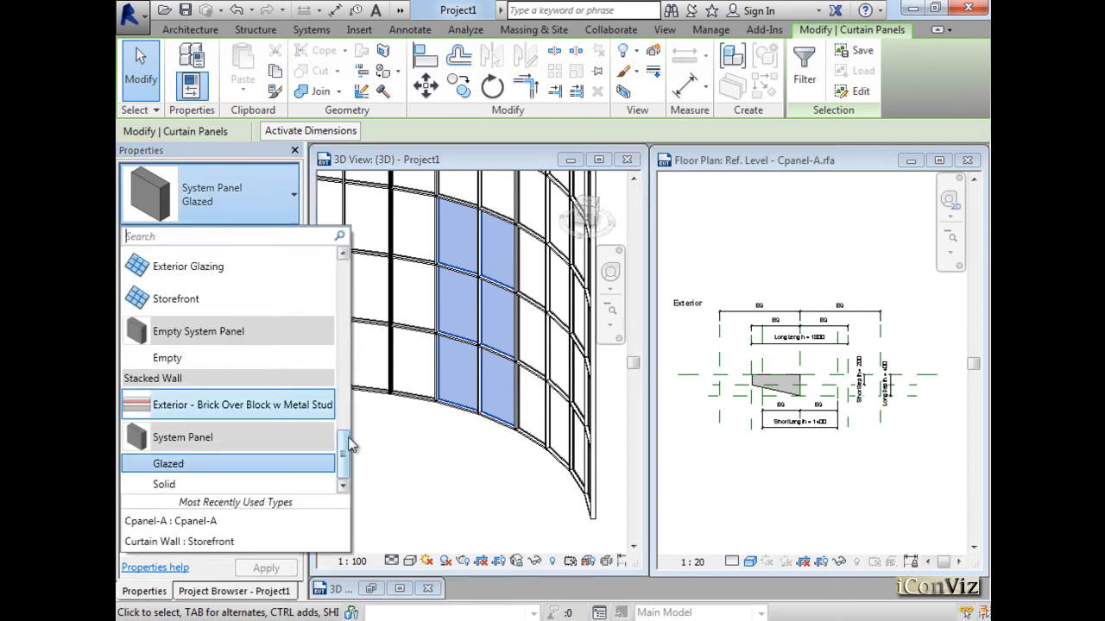
{"action": "scroll", "coordinate": [350, 416], "scroll_direction": "up", "scroll_amount": 4}
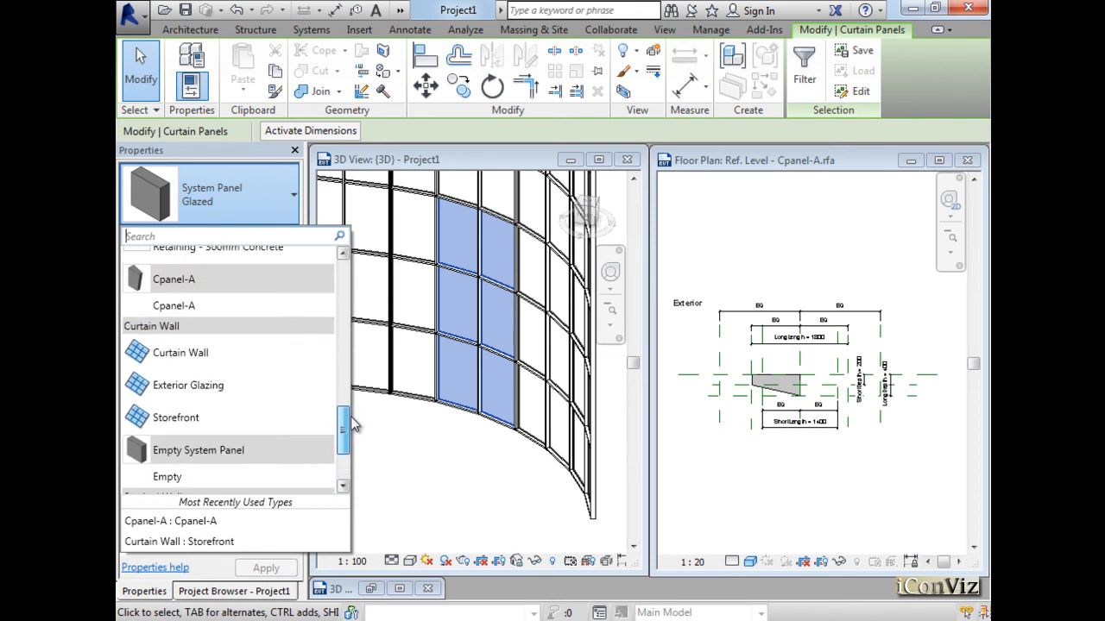
{"action": "left_click", "coordinate": [178, 313]}
{"action": "left_click", "coordinate": [485, 482]}
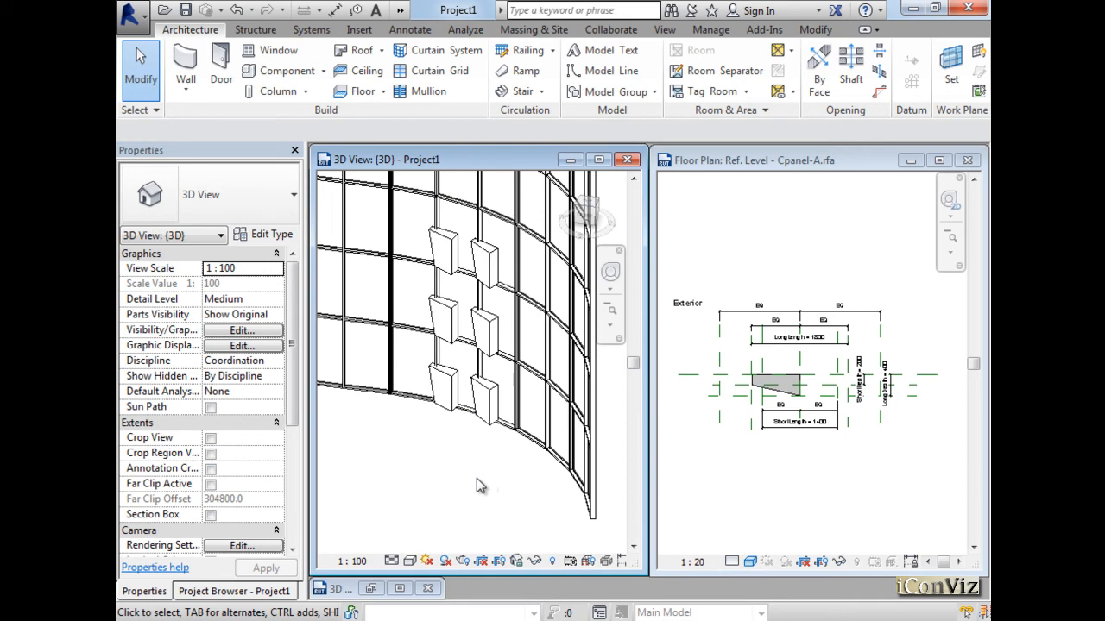
- Select one of the Cpanel-A panels in the 3D view and examine how it sits within the curtain wall grid
{"action": "key", "text": "Tab"}
{"action": "key", "text": "Tab"}
{"action": "key", "text": "Tab"}
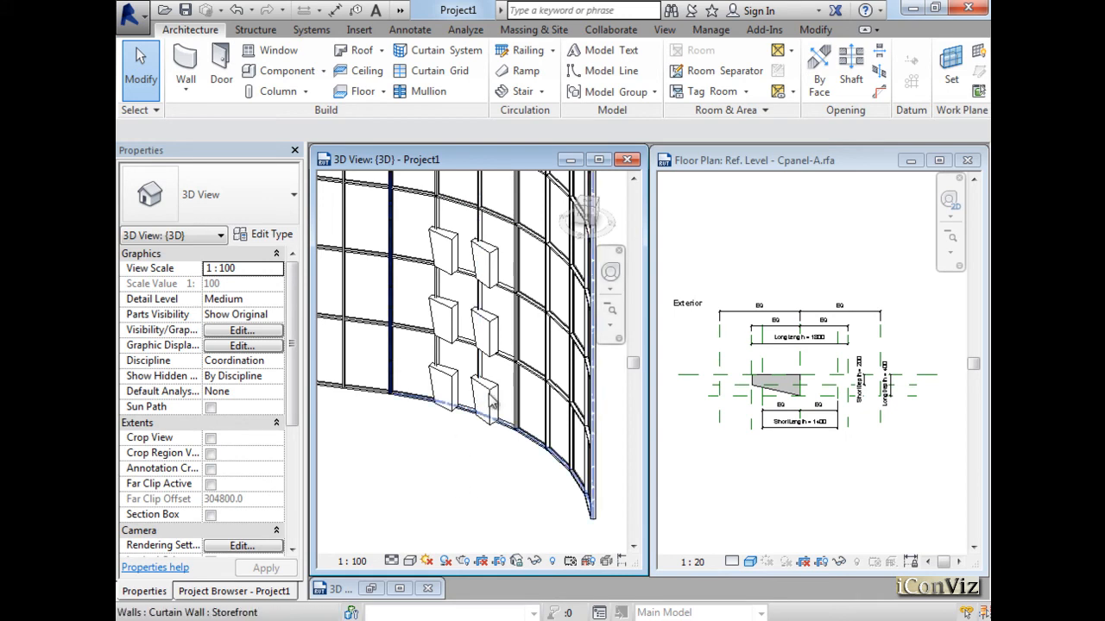
{"action": "left_click", "coordinate": [491, 400]}
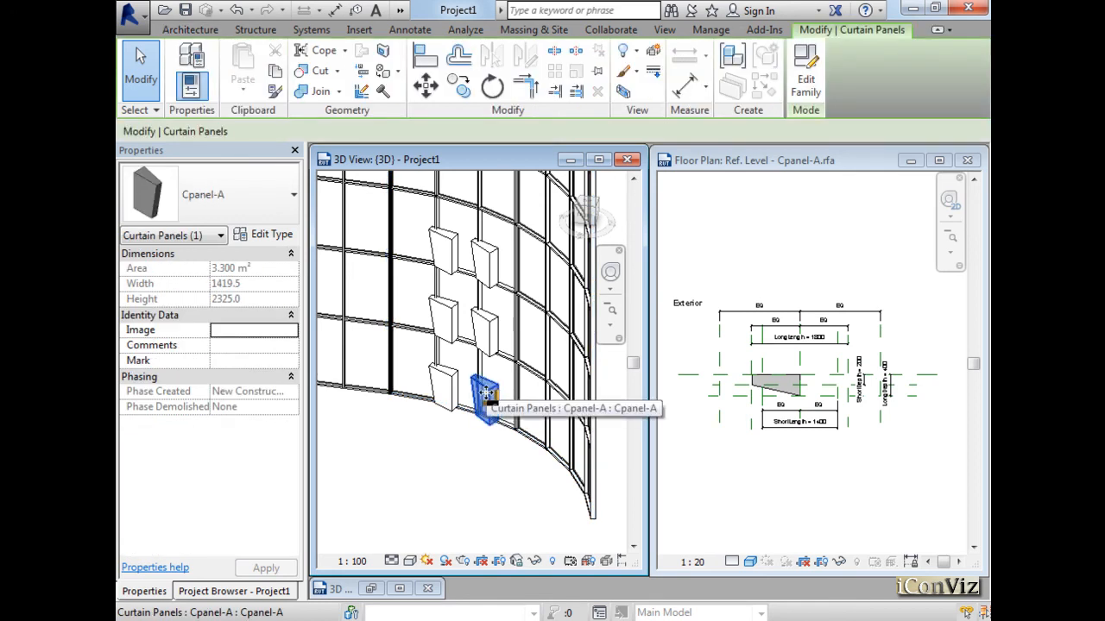
{"action": "middle_click_drag", "start_coordinate": [486, 399], "coordinate": [454, 463], "text": "shift"}
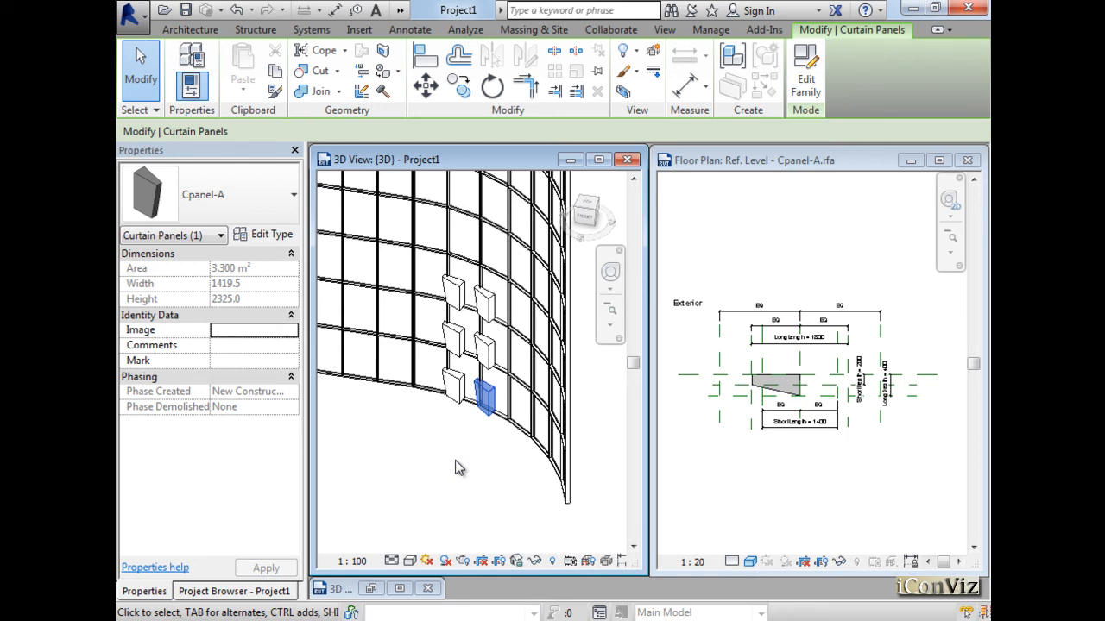
{"action": "scroll", "coordinate": [473, 411], "scroll_direction": "up", "scroll_amount": 3}
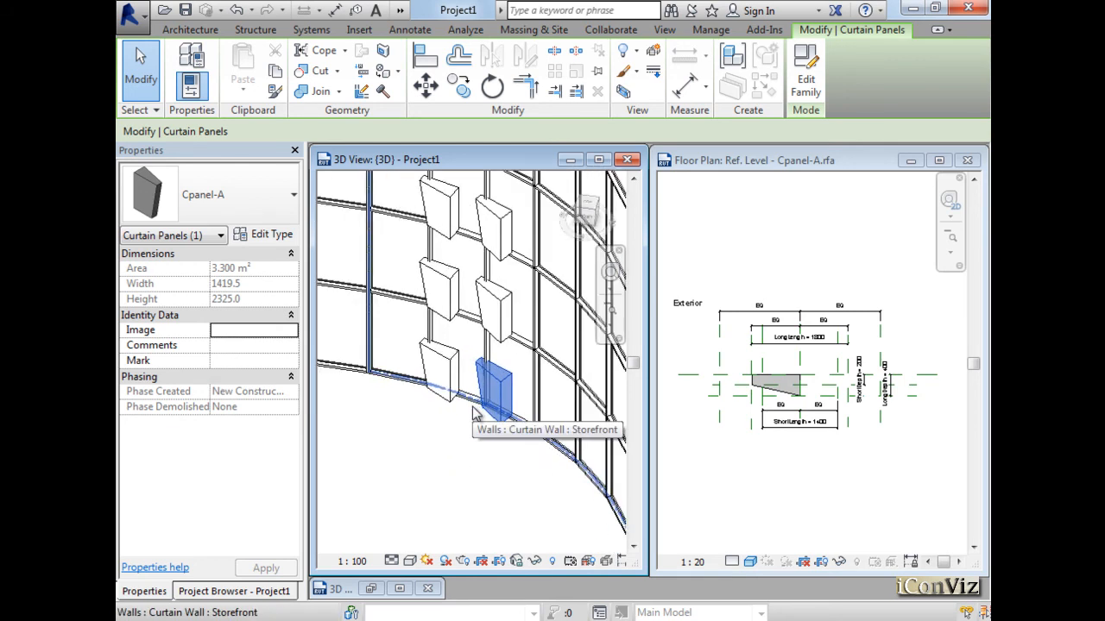
- Compare the placed panels with the facade photo and panel outlines in PowerPoint, and return to Revit
{"action": "scroll", "coordinate": [483, 419], "scroll_direction": "up", "scroll_amount": 2}
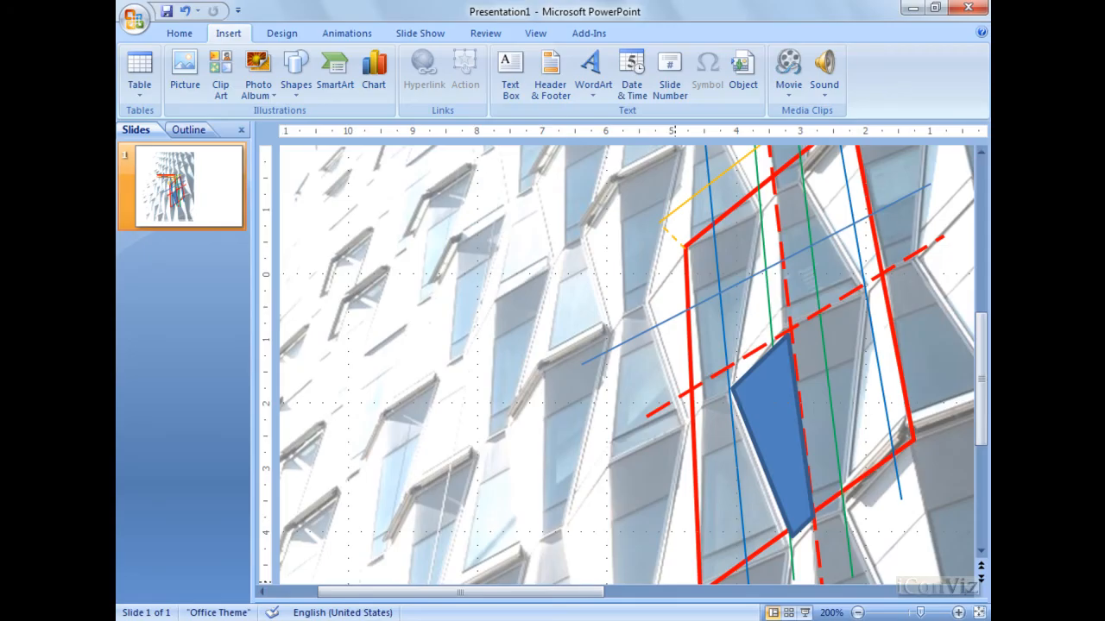
{"action": "left_click", "coordinate": [654, 414]}
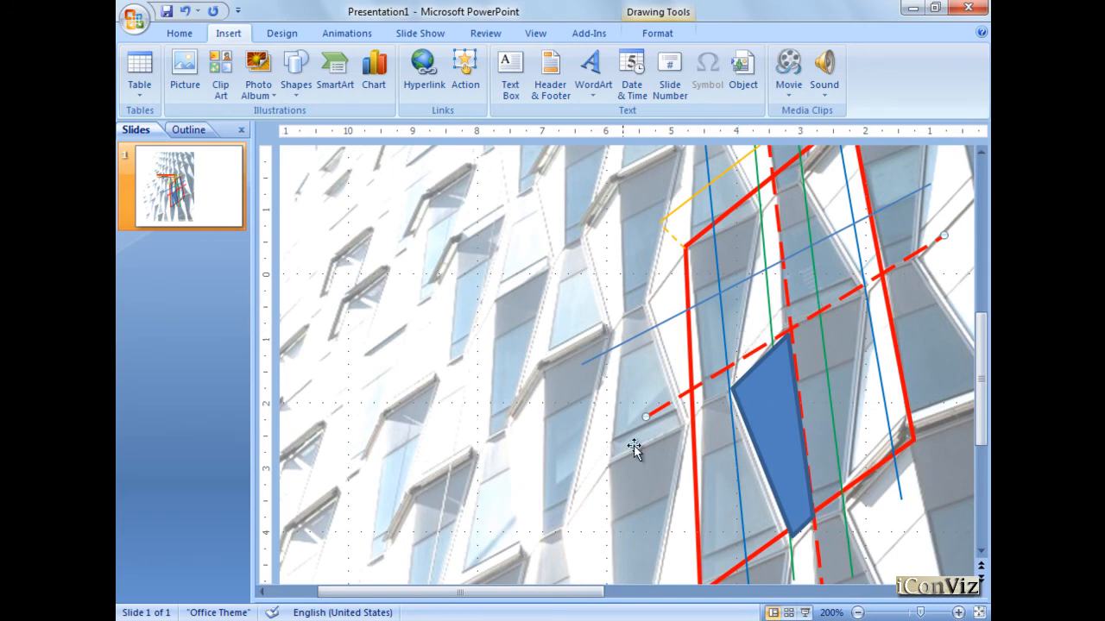
{"action": "key", "text": "alt+Tab"}
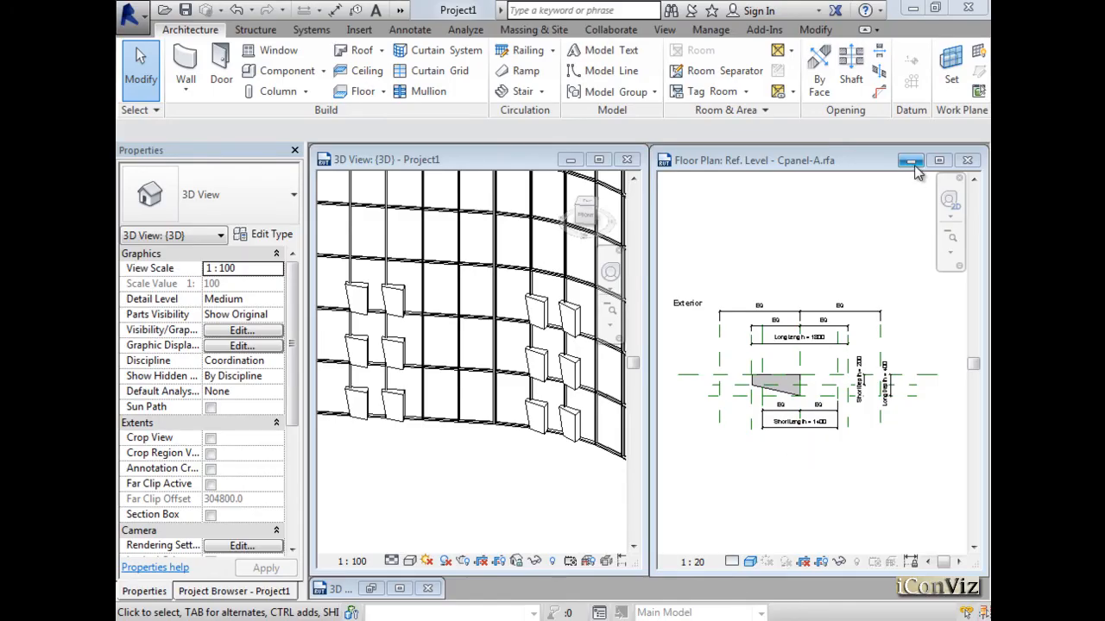
- Open the Cpanel-A family's Exterior elevation and move the blend's top and base edges upward, giving a depth of about 1264 mm
{"action": "left_click", "coordinate": [940, 166]}
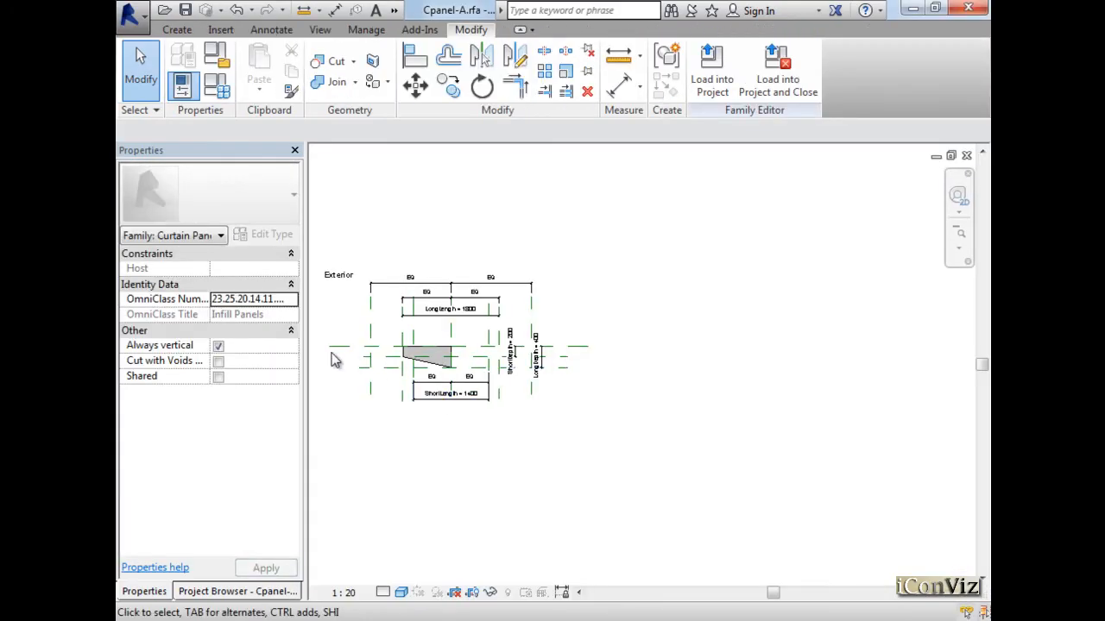
{"action": "left_click", "coordinate": [237, 592]}
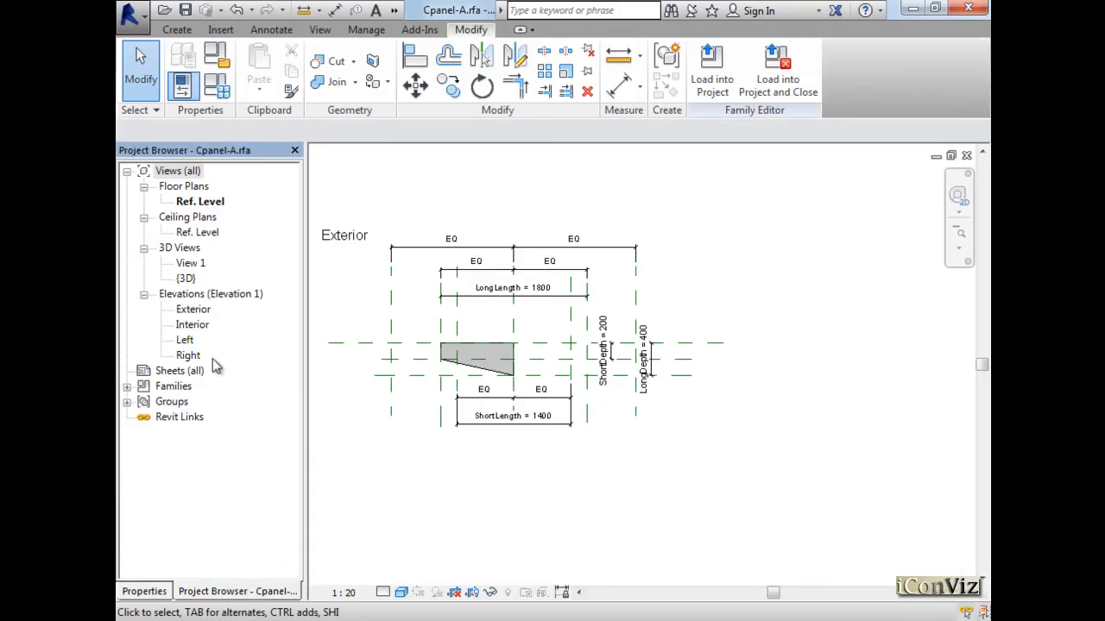
{"action": "double_click", "coordinate": [192, 311]}
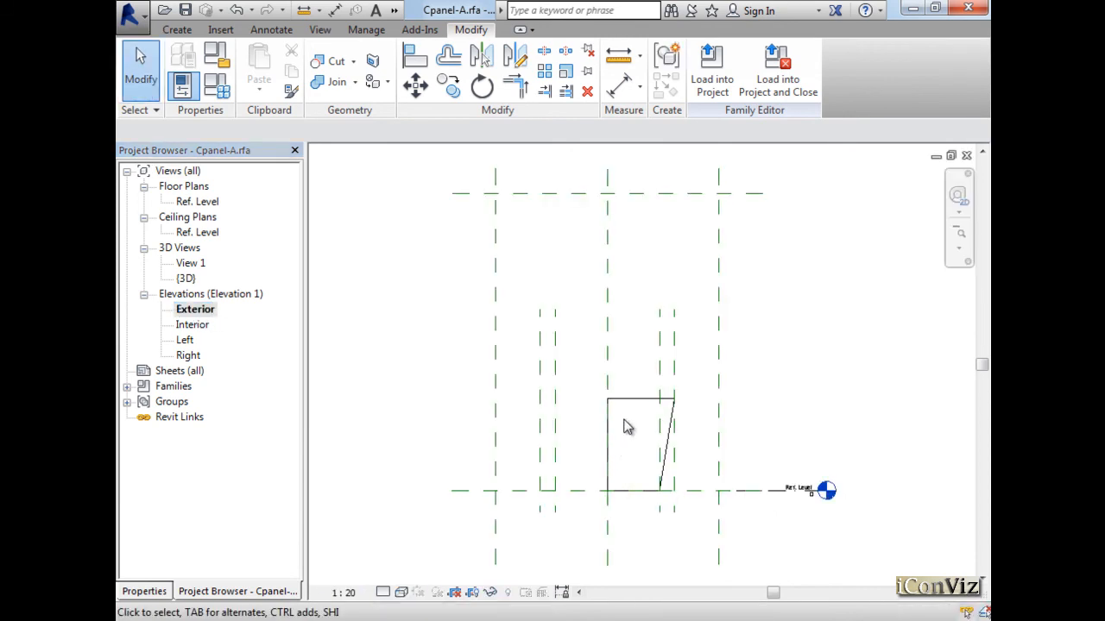
{"action": "left_click", "coordinate": [636, 407]}
{"action": "left_click_drag", "start_coordinate": [640, 397], "coordinate": [643, 371]}
{"action": "left_click_drag", "start_coordinate": [635, 504], "coordinate": [645, 449]}
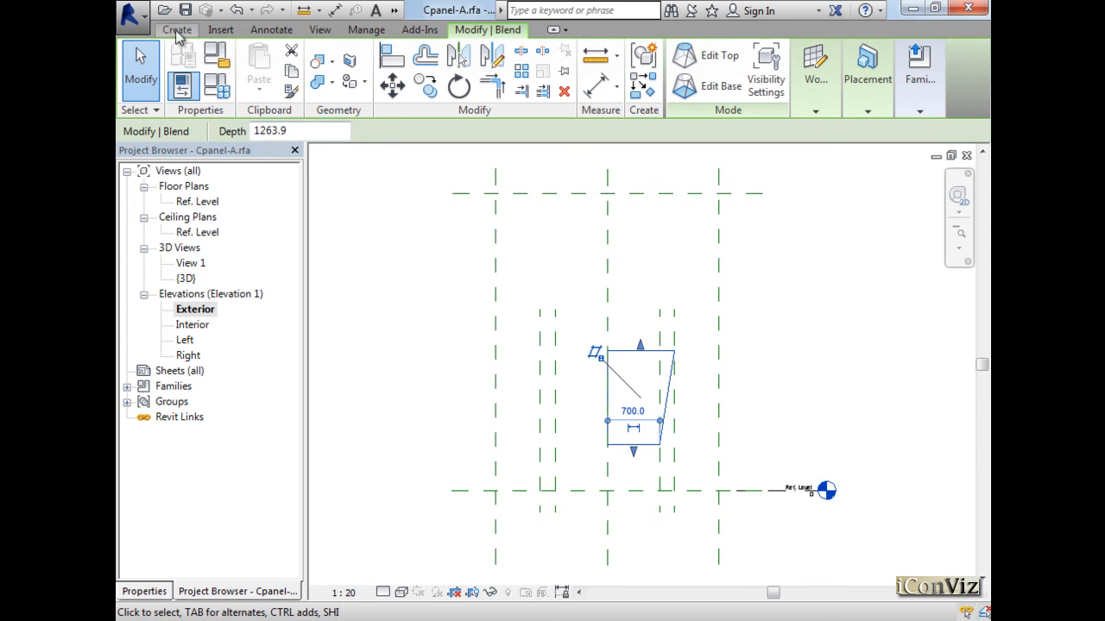
- Draw a horizontal reference plane across the elevation about 2246 mm above Ref. Level, between Ref. Level and the Top plane
{"action": "left_click", "coordinate": [177, 30]}
{"action": "left_click", "coordinate": [363, 345]}
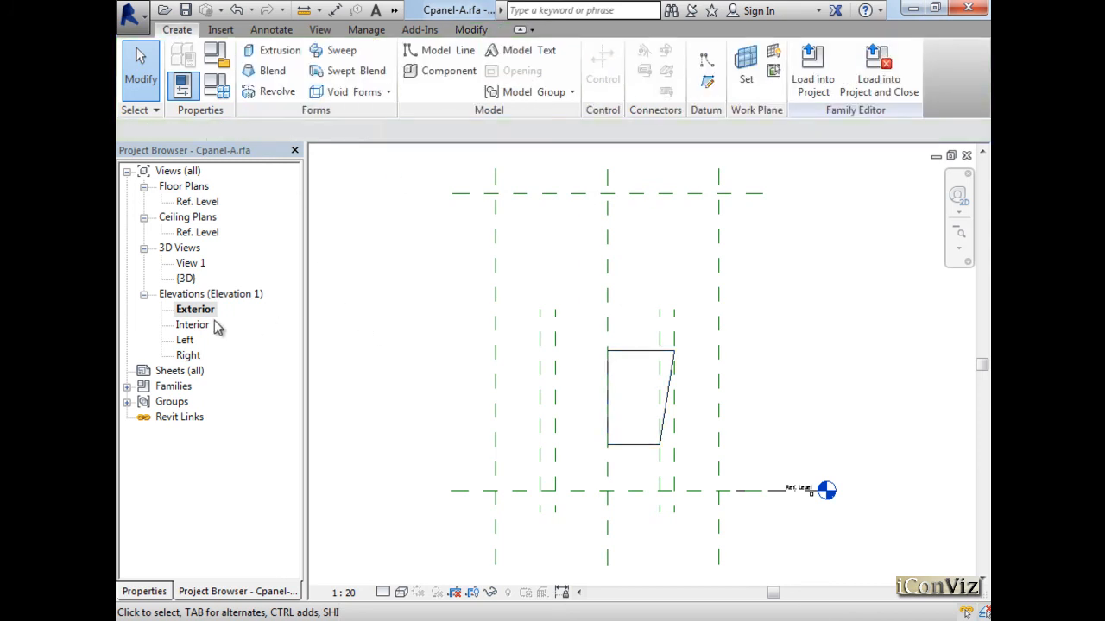
{"action": "left_click", "coordinate": [706, 81]}
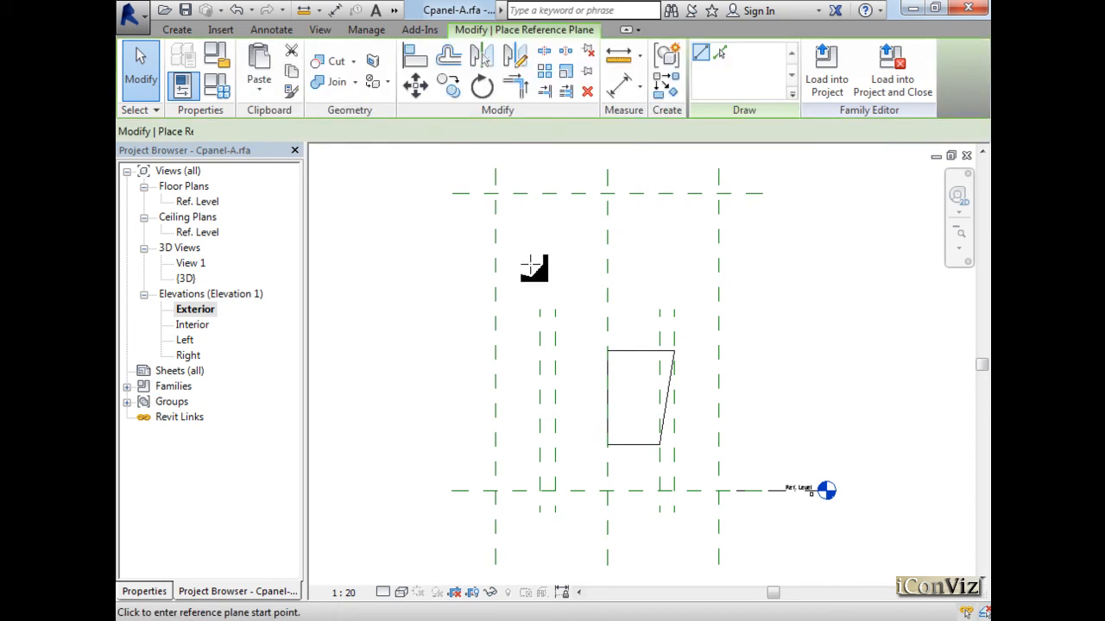
{"action": "left_click", "coordinate": [466, 323]}
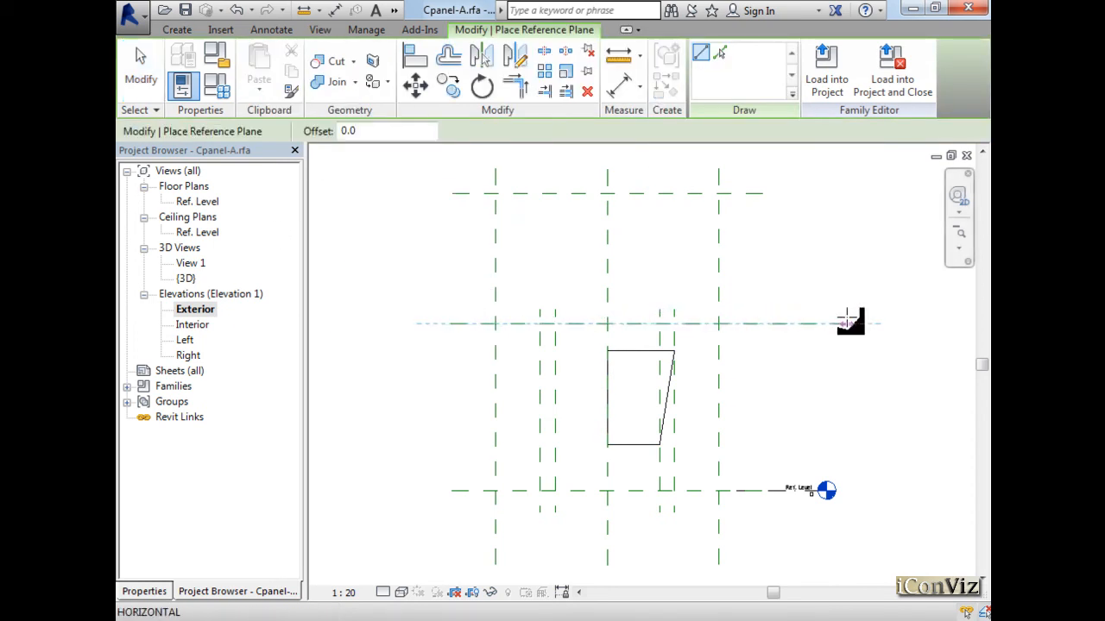
{"action": "left_click", "coordinate": [848, 323]}
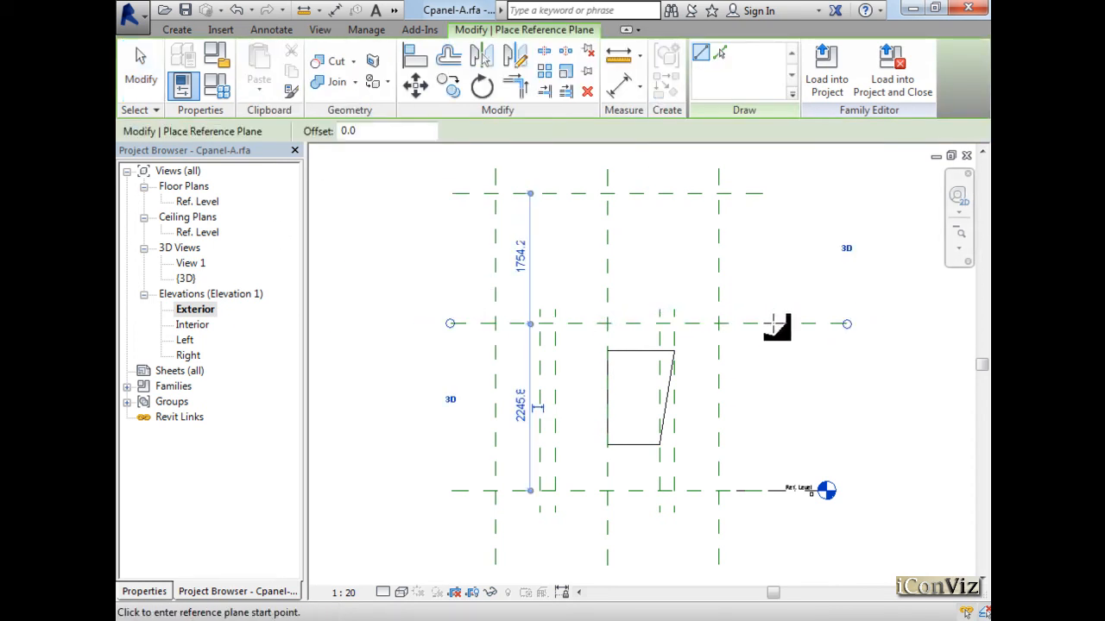
- Dimension Ref. Level, the new horizontal reference plane and the Top plane in one string, and apply the EQ constraint
{"action": "left_click", "coordinate": [619, 85]}
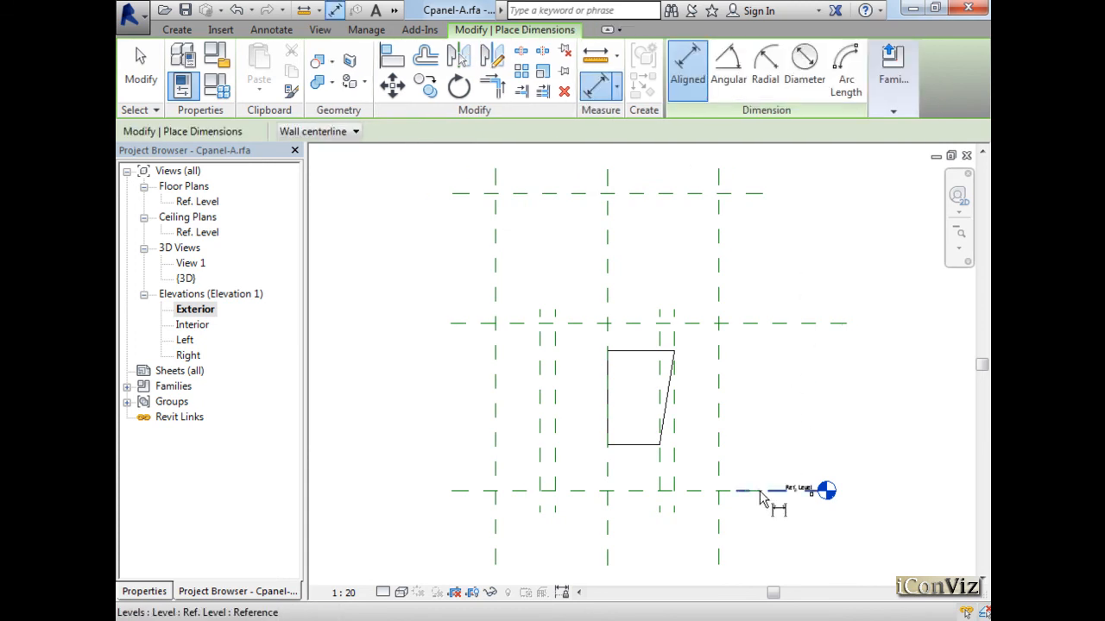
{"action": "left_click", "coordinate": [760, 490]}
{"action": "left_click", "coordinate": [751, 323]}
{"action": "left_click", "coordinate": [747, 193]}
{"action": "left_click", "coordinate": [812, 293]}
{"action": "left_click", "coordinate": [791, 345]}
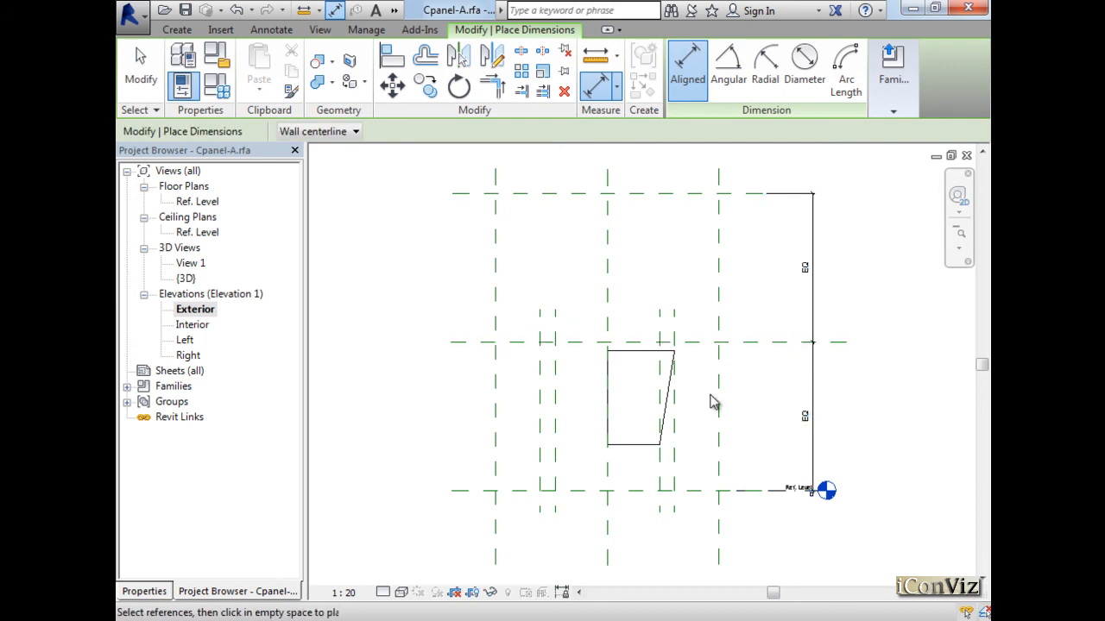
{"action": "key", "text": "Escape"}
{"action": "key", "text": "Escape"}
- Stretch the blend from Ref. Level to the middle reference plane, a depth of 2000 mm, and lock its top and base edges
{"action": "left_click", "coordinate": [674, 388]}
{"action": "scroll", "coordinate": [639, 426], "scroll_direction": "up", "scroll_amount": 2}
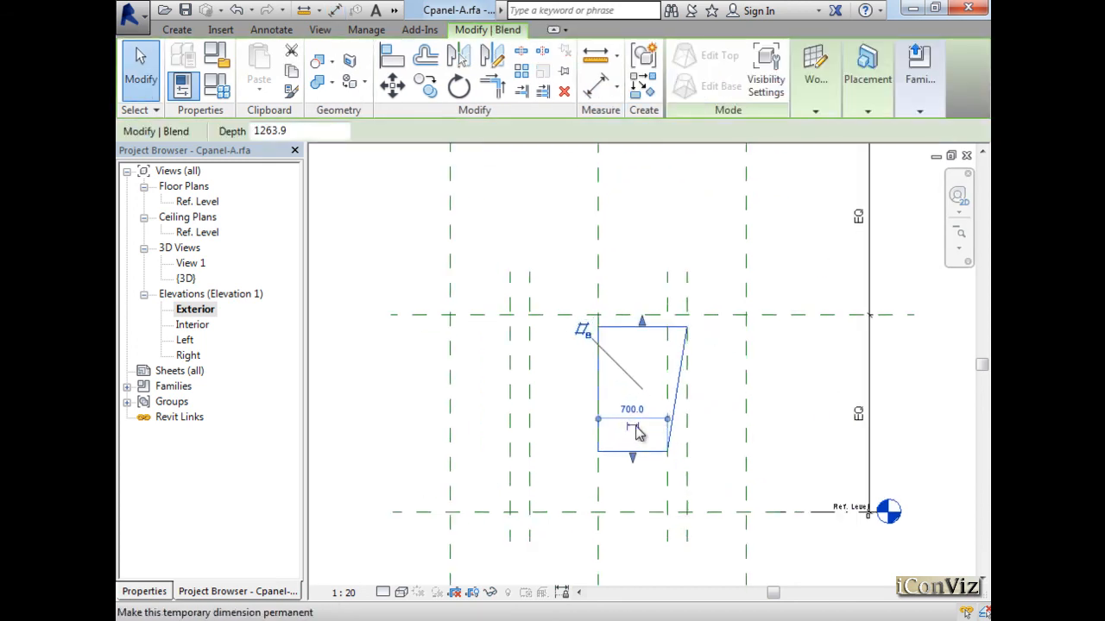
{"action": "mouse_move", "coordinate": [642, 320]}
{"action": "left_mouse_down"}
{"action": "mouse_move", "coordinate": [645, 358]}
{"action": "mouse_move", "coordinate": [649, 315]}
{"action": "left_mouse_up"}
{"action": "left_click_drag", "start_coordinate": [633, 458], "coordinate": [636, 513]}
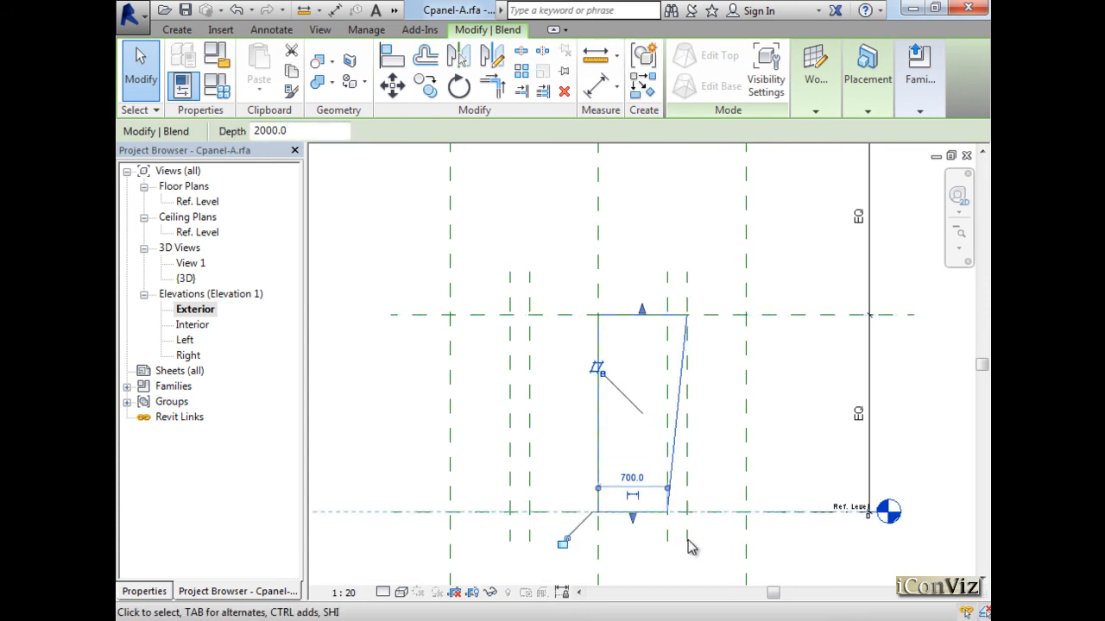
{"action": "left_click", "coordinate": [561, 545]}
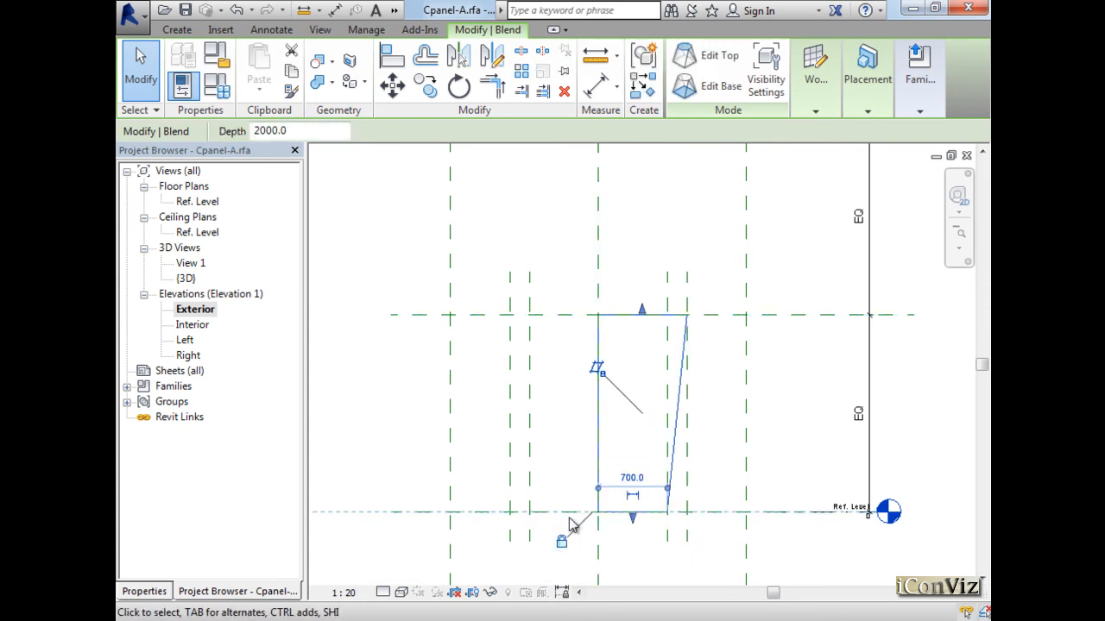
{"action": "left_click", "coordinate": [376, 422]}
- Flex the family by moving the Top reference plane upward and the Right plane outward to 1100 mm from the nearest vertical plane
{"action": "scroll", "coordinate": [387, 420], "scroll_direction": "down", "scroll_amount": 3}
{"action": "left_click", "coordinate": [562, 251]}
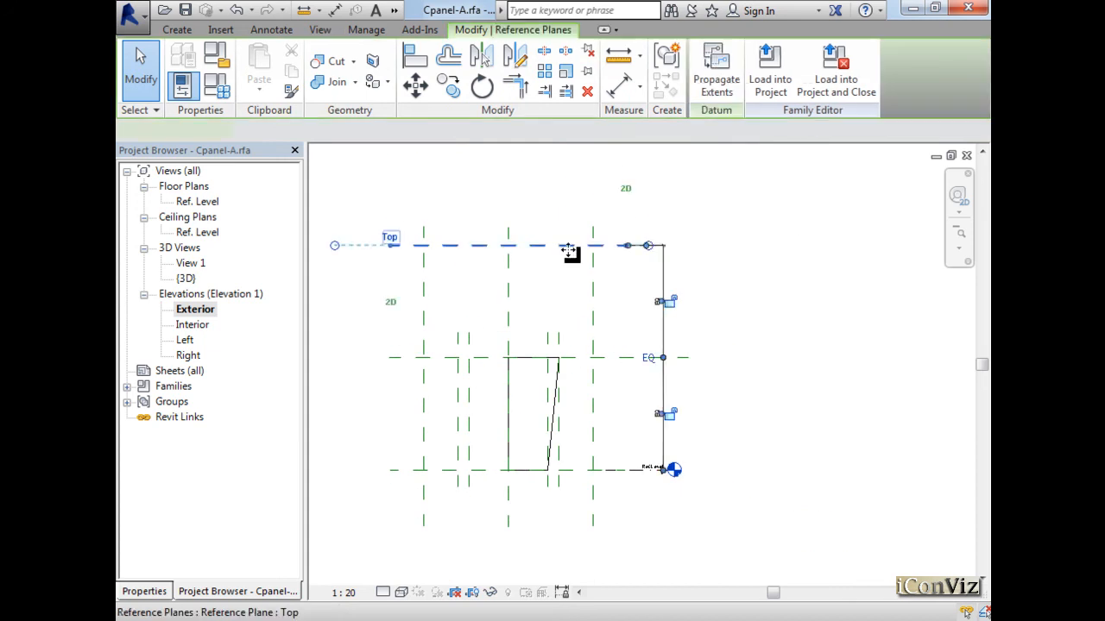
{"action": "left_click_drag", "start_coordinate": [565, 248], "coordinate": [585, 201]}
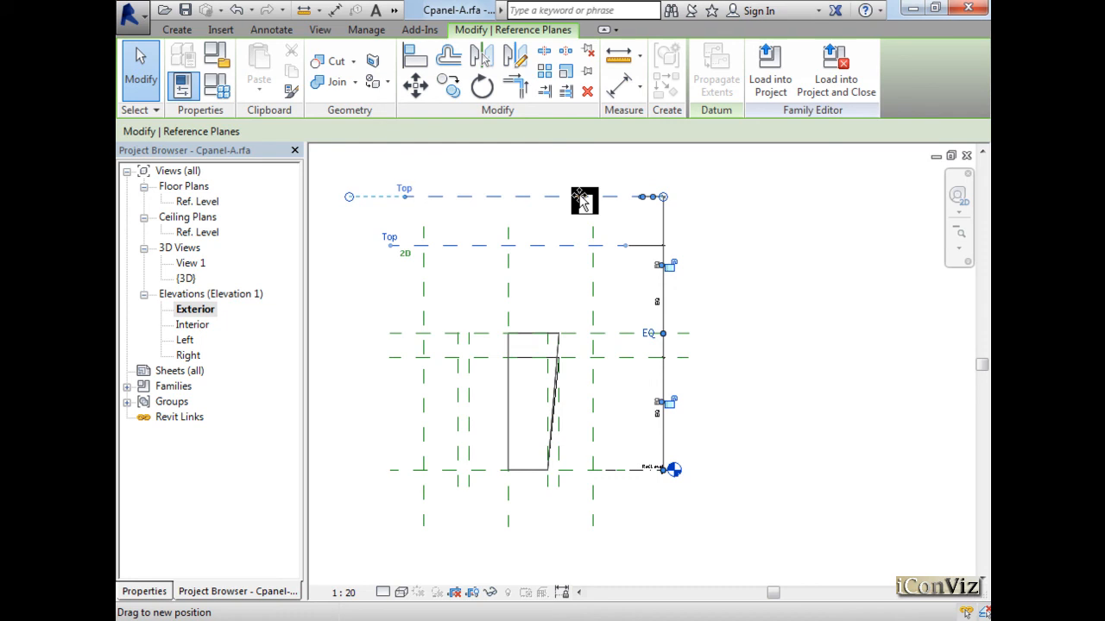
{"action": "mouse_move", "coordinate": [582, 199]}
{"action": "left_mouse_down"}
{"action": "mouse_move", "coordinate": [584, 182]}
{"action": "mouse_move", "coordinate": [570, 270]}
{"action": "mouse_move", "coordinate": [574, 215]}
{"action": "left_mouse_up"}
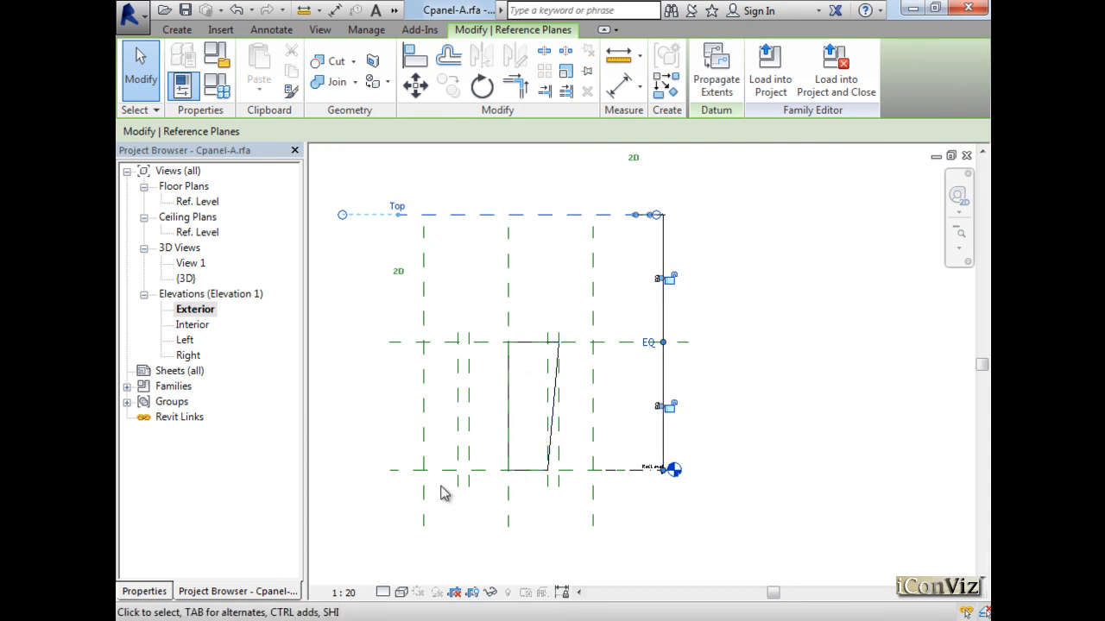
{"action": "left_click", "coordinate": [423, 308]}
{"action": "left_click_drag", "start_coordinate": [411, 311], "coordinate": [398, 313]}
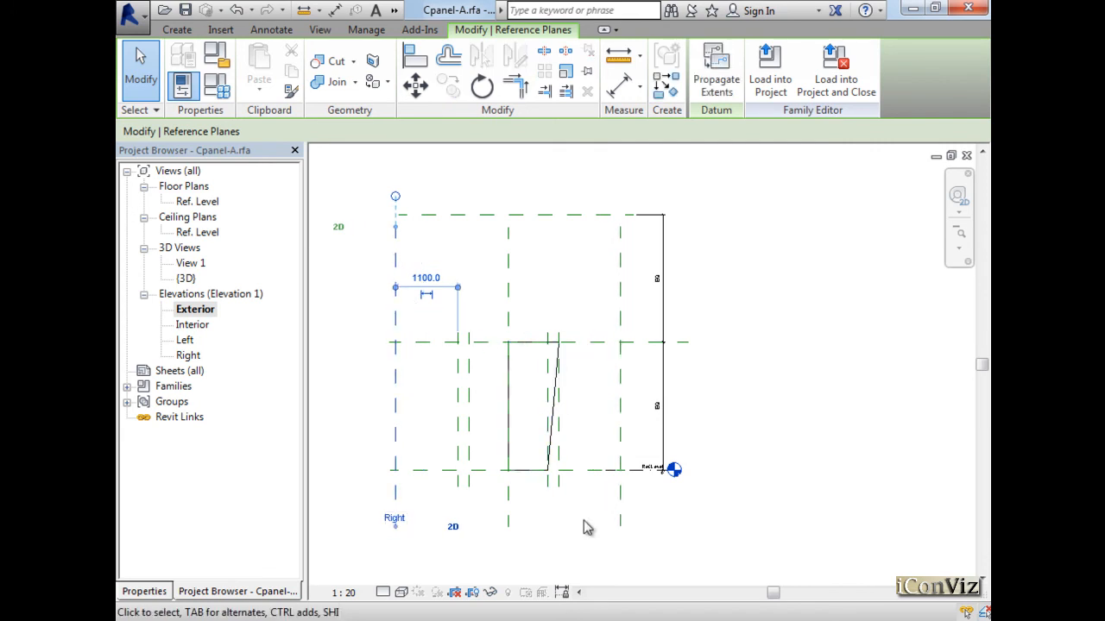
{"action": "left_click", "coordinate": [611, 343]}
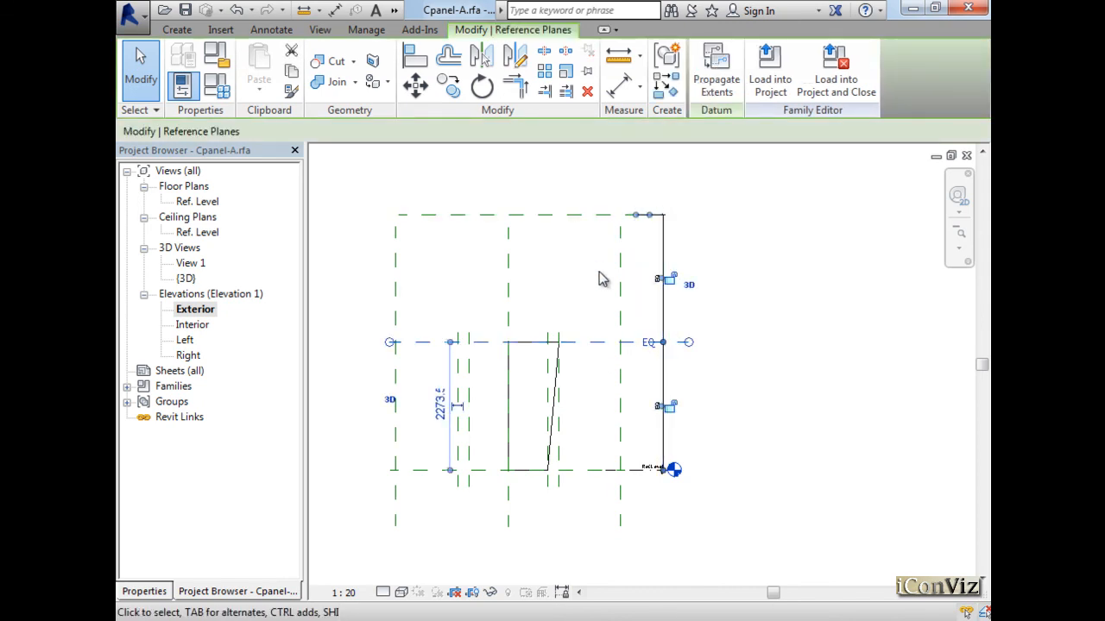
{"action": "left_click", "coordinate": [599, 267]}
{"action": "left_click", "coordinate": [663, 268]}
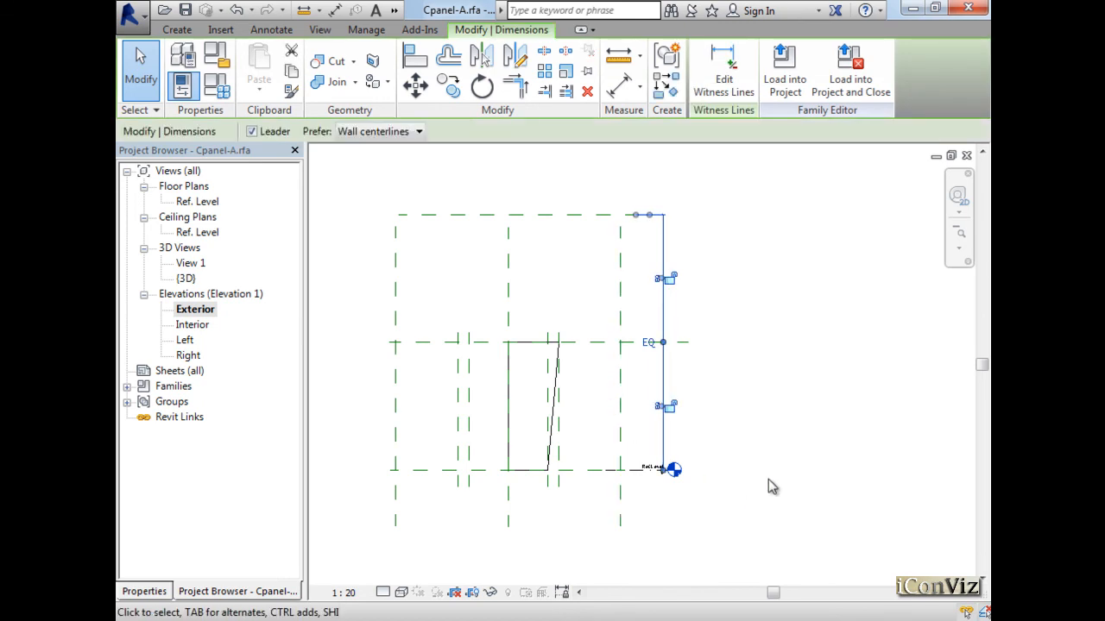
{"action": "left_click", "coordinate": [803, 396]}
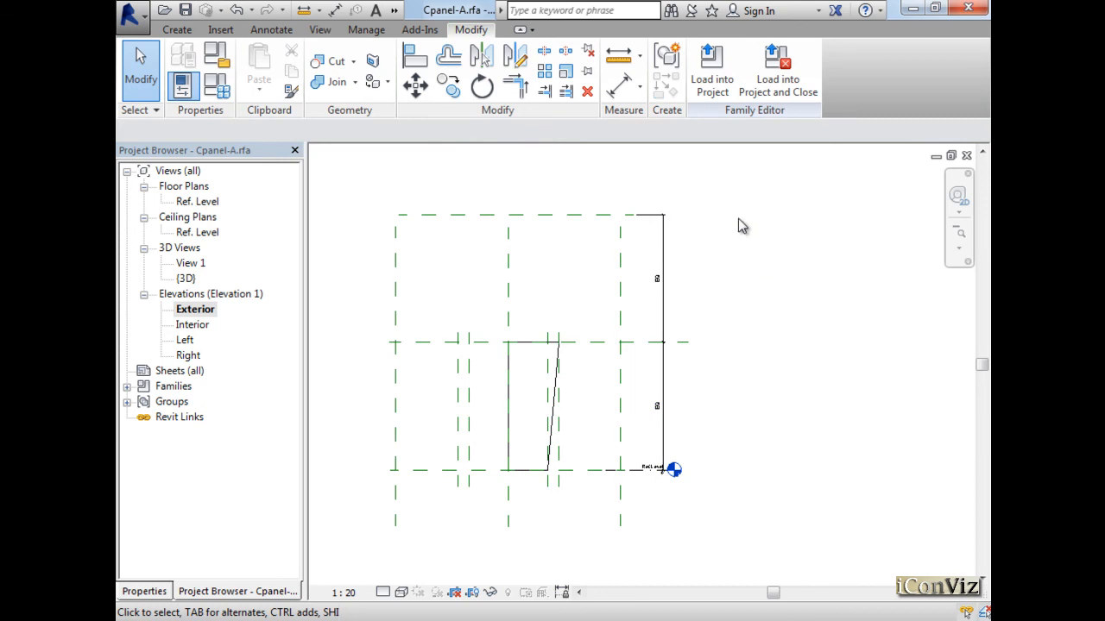
- Load the edited Cpanel-A family into Project1 to update the panels on the curved curtain wall
{"action": "left_click", "coordinate": [712, 80]}
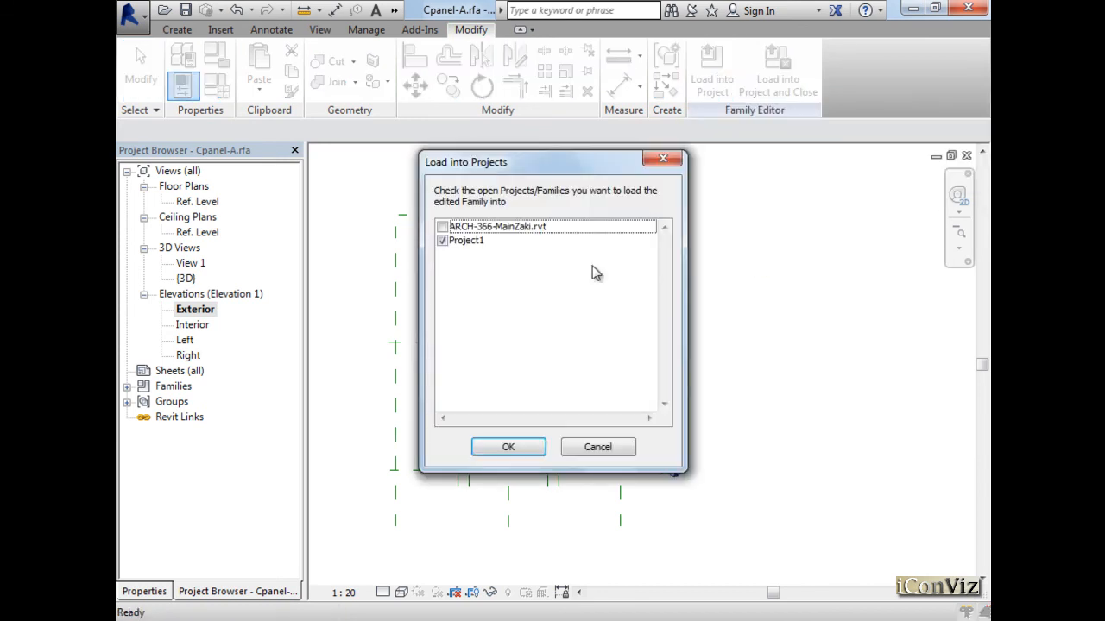
{"action": "left_click", "coordinate": [515, 447]}
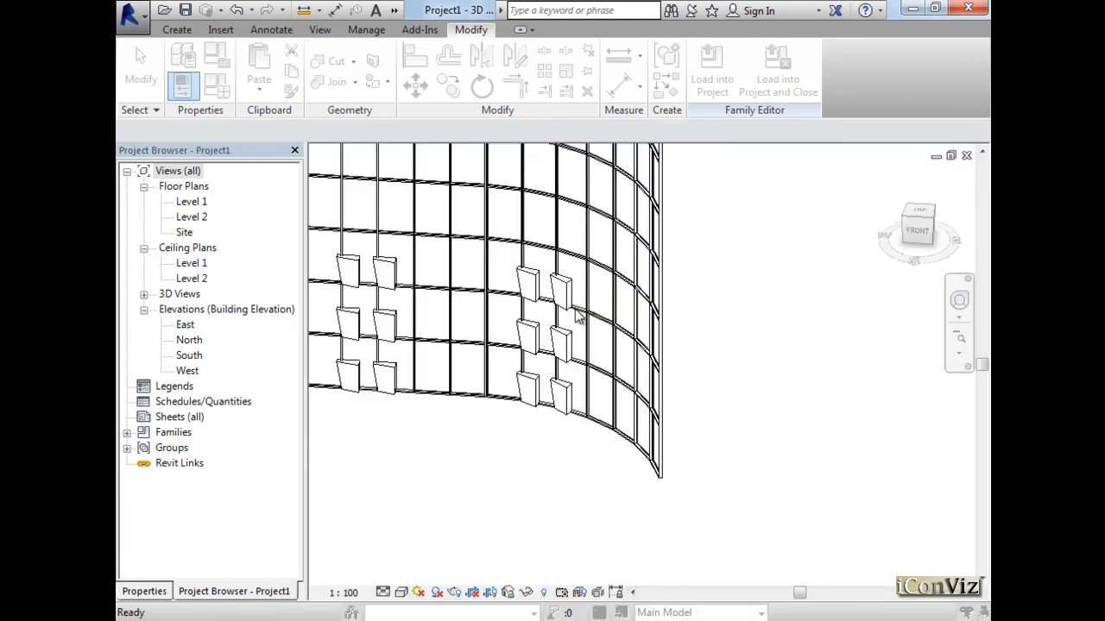
{"action": "left_click", "coordinate": [526, 275]}
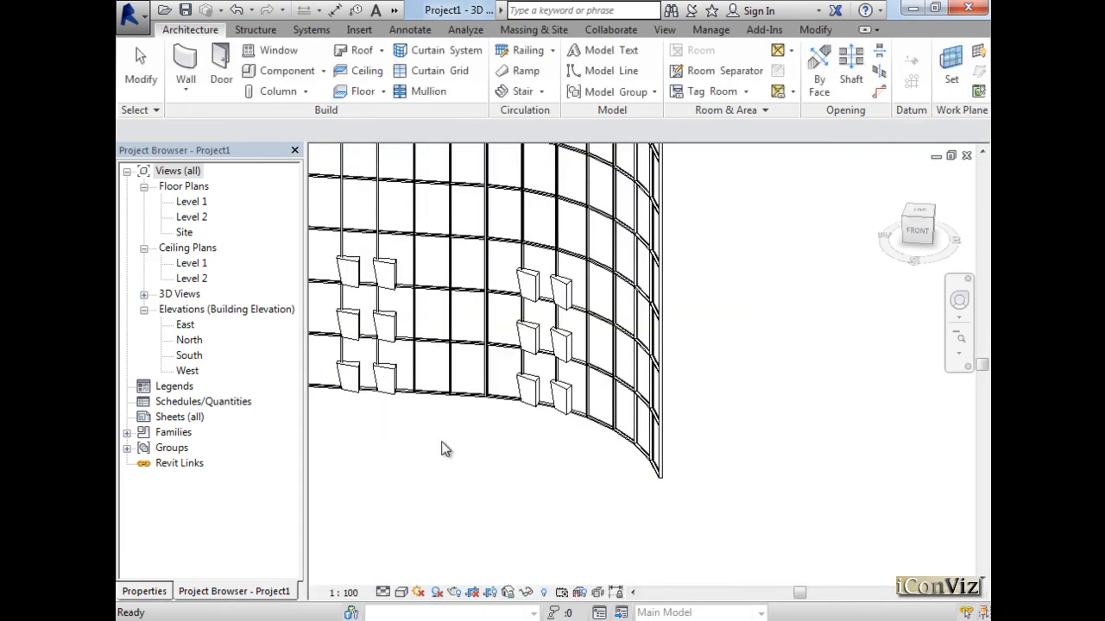
- Set the ShortLength type parameter to 500 for a bottom-row Cpanel-A panel on the curtain wall
{"action": "middle_click_drag", "start_coordinate": [444, 446], "coordinate": [539, 485]}
{"action": "scroll", "coordinate": [462, 385], "scroll_direction": "up", "scroll_amount": 3}
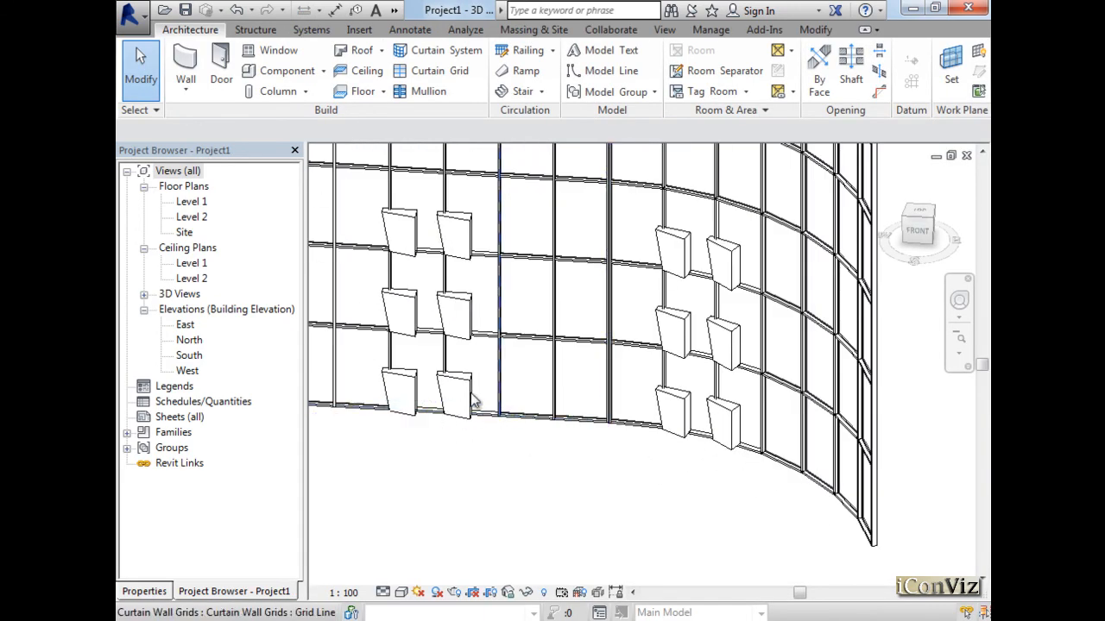
{"action": "key", "text": "Tab"}
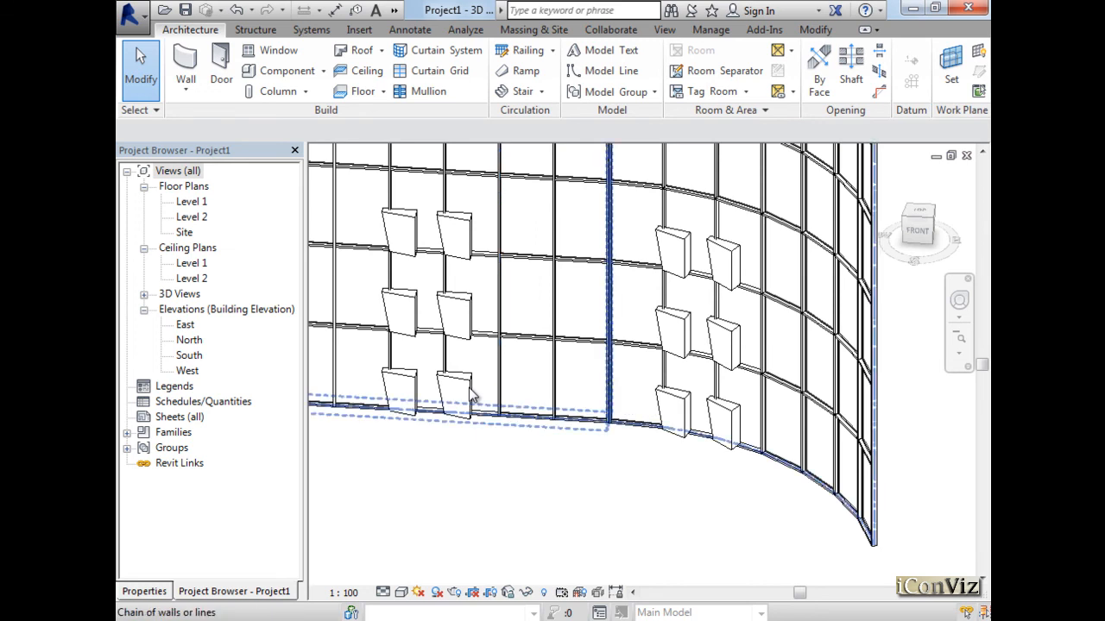
{"action": "left_click", "coordinate": [462, 397]}
{"action": "middle_click_drag", "start_coordinate": [506, 462], "coordinate": [521, 390], "text": "shift"}
{"action": "scroll", "coordinate": [375, 415], "scroll_direction": "up", "scroll_amount": 3}
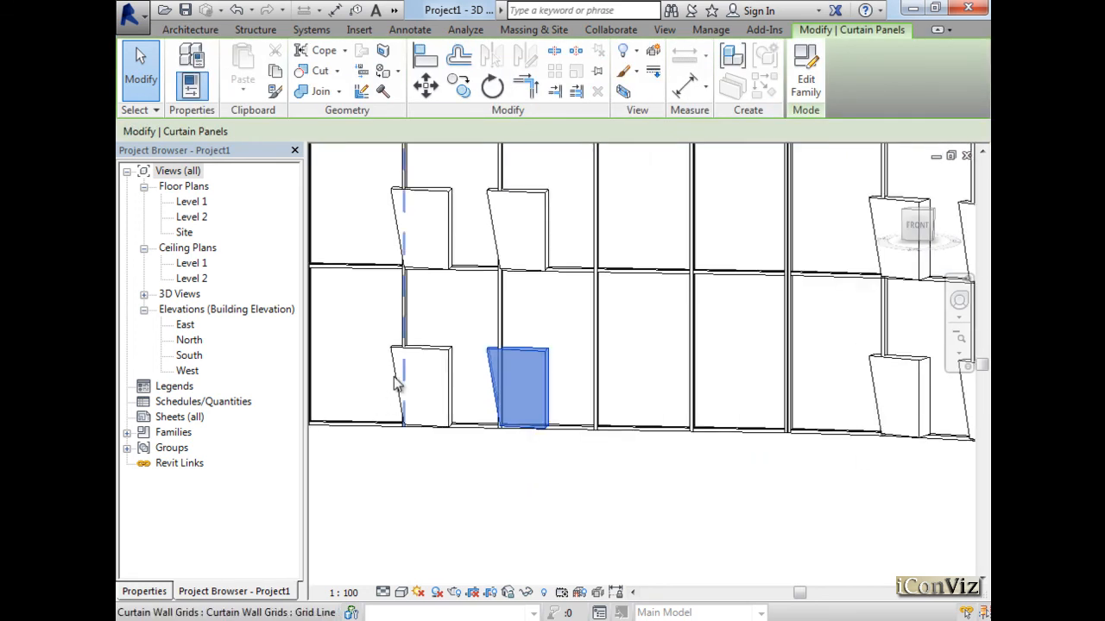
{"action": "left_click", "coordinate": [144, 593]}
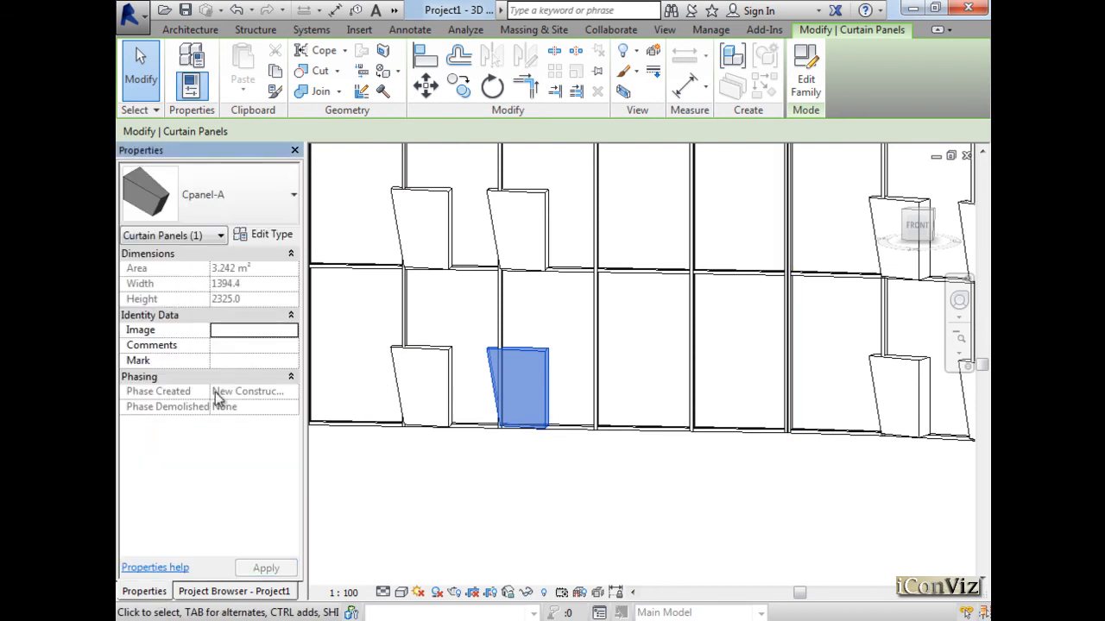
{"action": "left_click", "coordinate": [270, 236]}
{"action": "left_click_drag", "start_coordinate": [451, 41], "coordinate": [932, 39]}
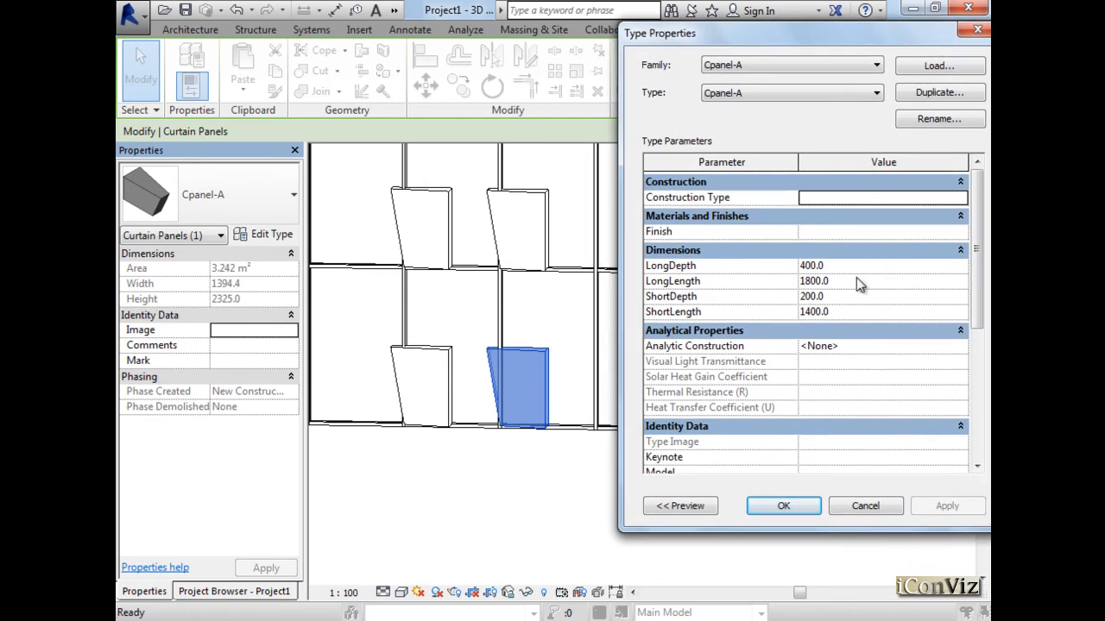
{"action": "left_click", "coordinate": [853, 314]}
{"action": "type", "text": "500"}
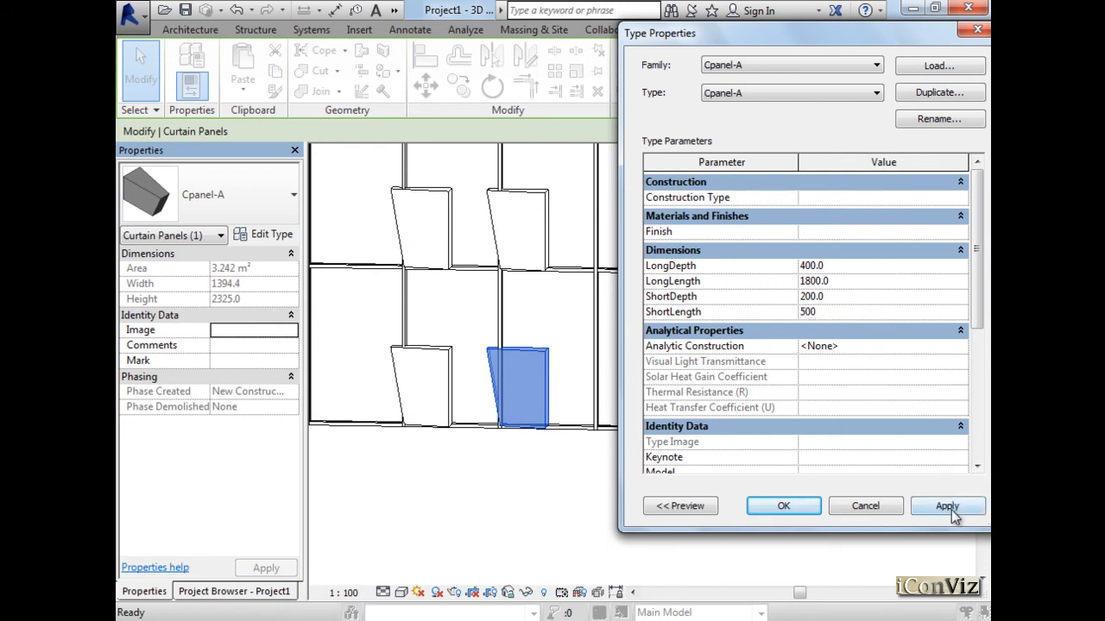
{"action": "left_click", "coordinate": [951, 510]}
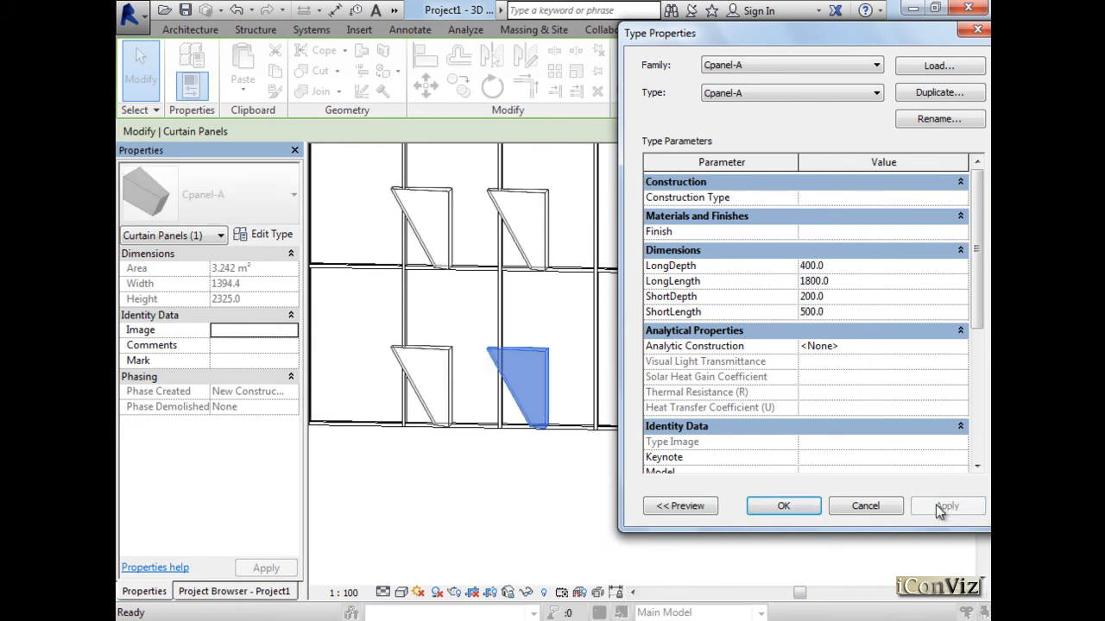
- Set the LongLength type parameter of Cpanel-A to 1000
{"action": "left_click", "coordinate": [846, 282]}
{"action": "type", "text": "1"}
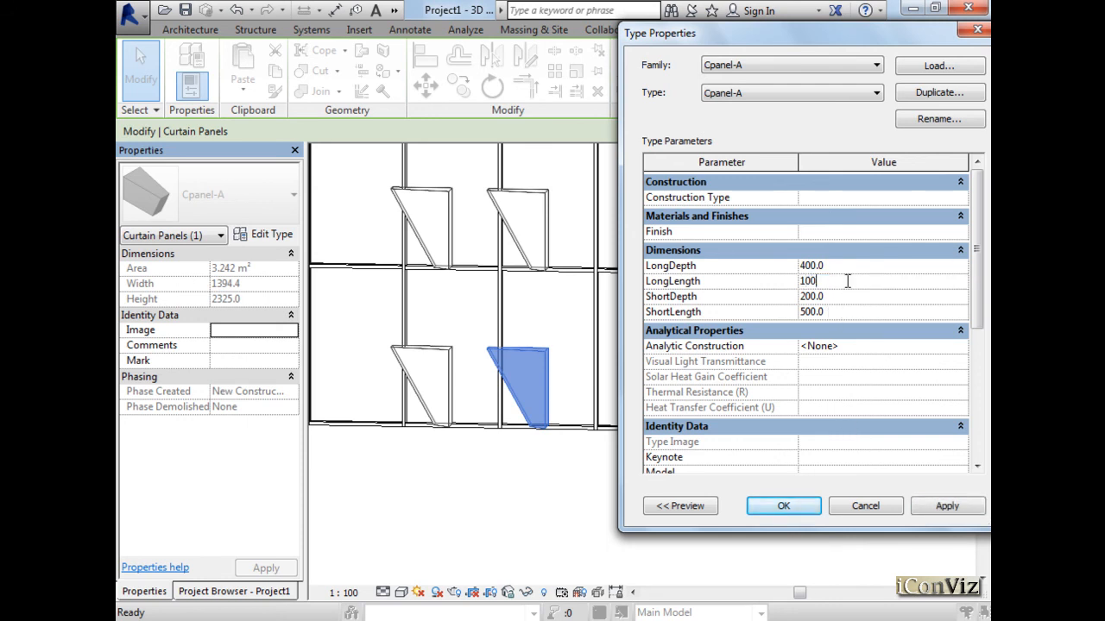
{"action": "left_click", "coordinate": [942, 506]}
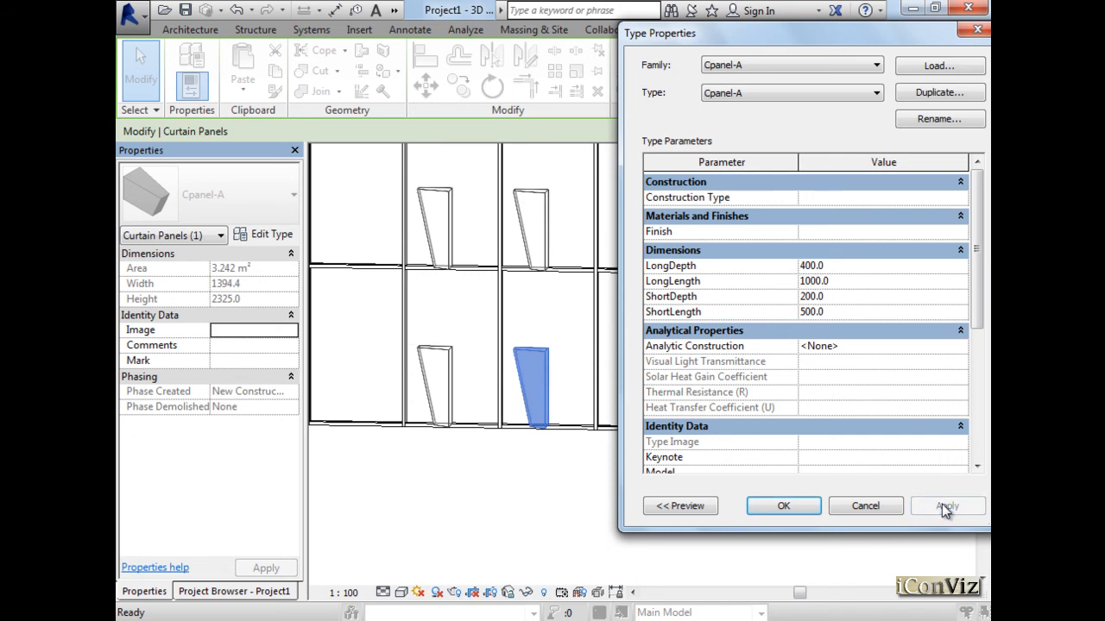
{"action": "left_click", "coordinate": [783, 506]}
- Set the Cpanel-A type's ShortDepth to 70 and reduce its LongDepth
{"action": "middle_click_drag", "start_coordinate": [558, 451], "coordinate": [618, 530], "text": "shift"}
{"action": "scroll", "coordinate": [406, 363], "scroll_direction": "up", "scroll_amount": 3}
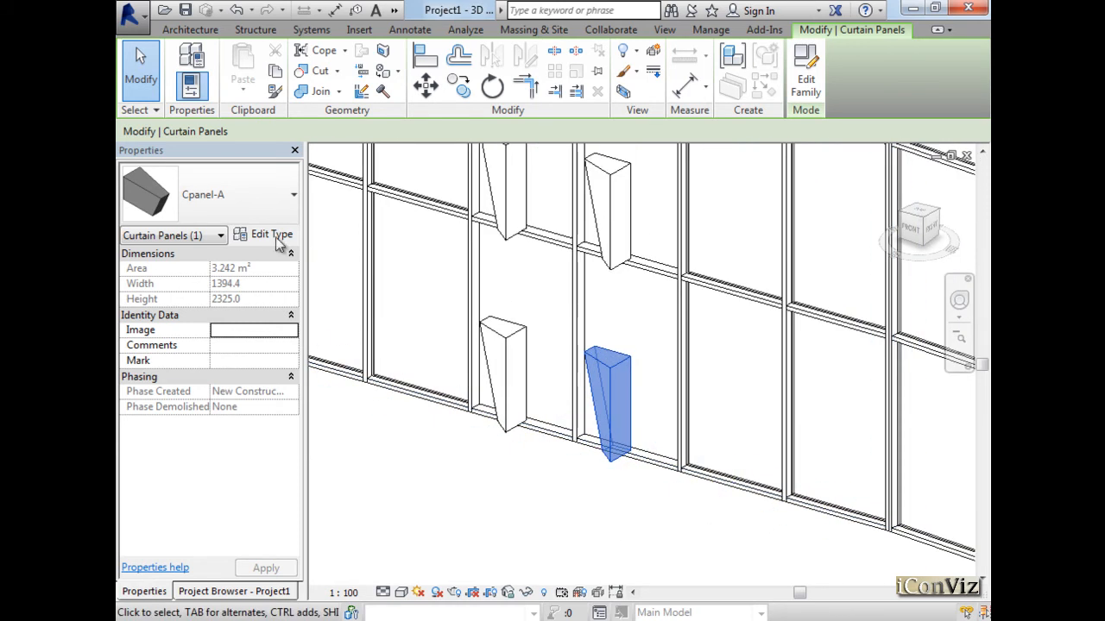
{"action": "left_click", "coordinate": [271, 234]}
{"action": "left_click_drag", "start_coordinate": [839, 34], "coordinate": [361, 38]}
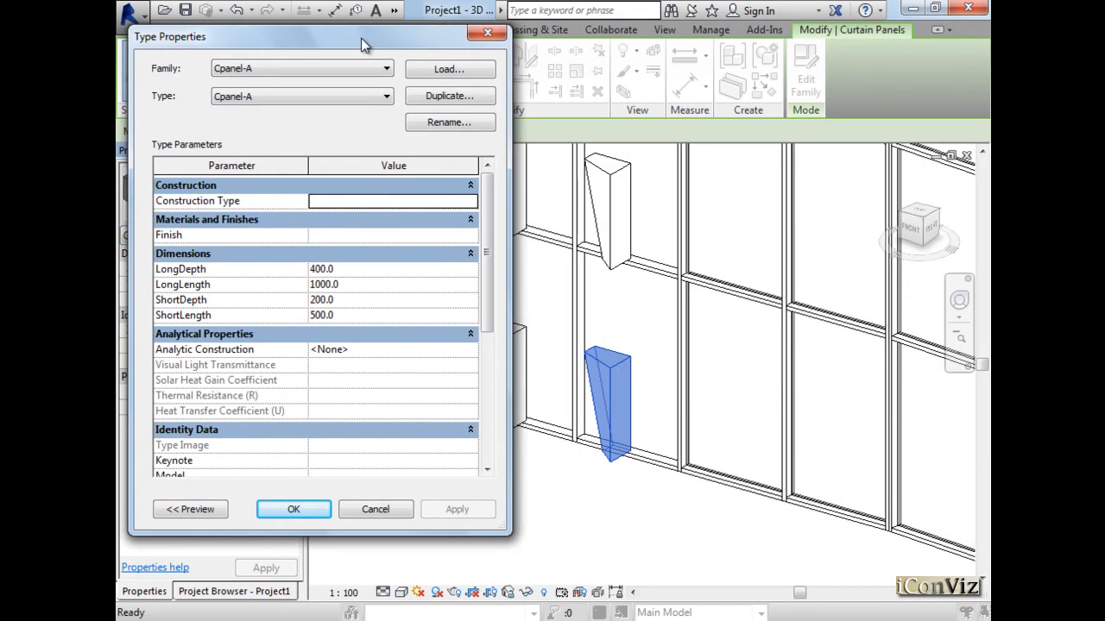
{"action": "left_click", "coordinate": [367, 301]}
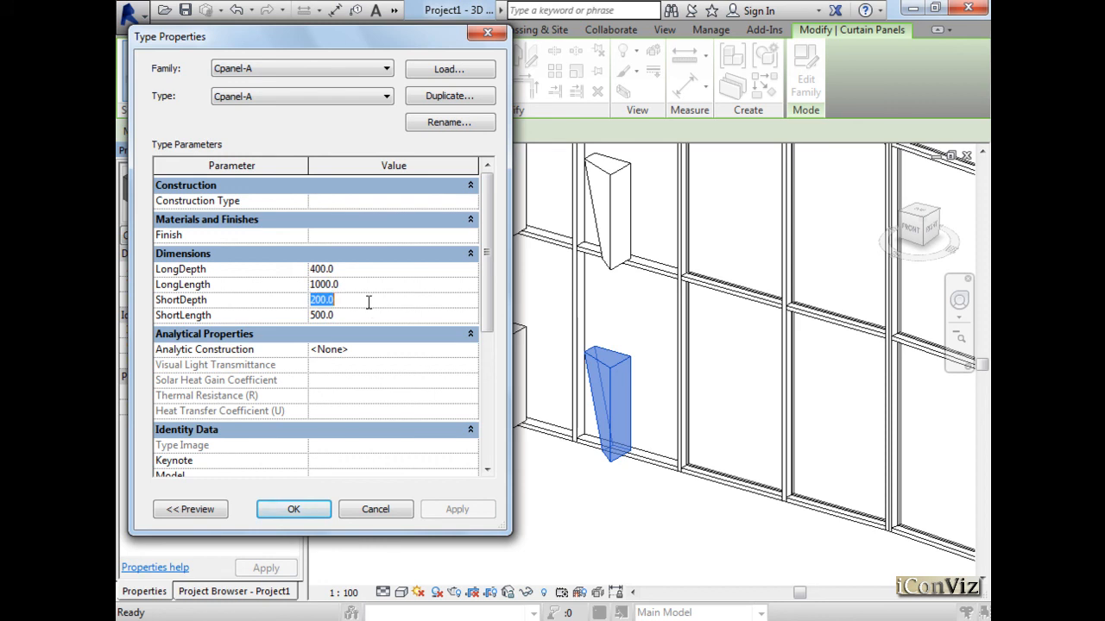
{"action": "type", "text": "70"}
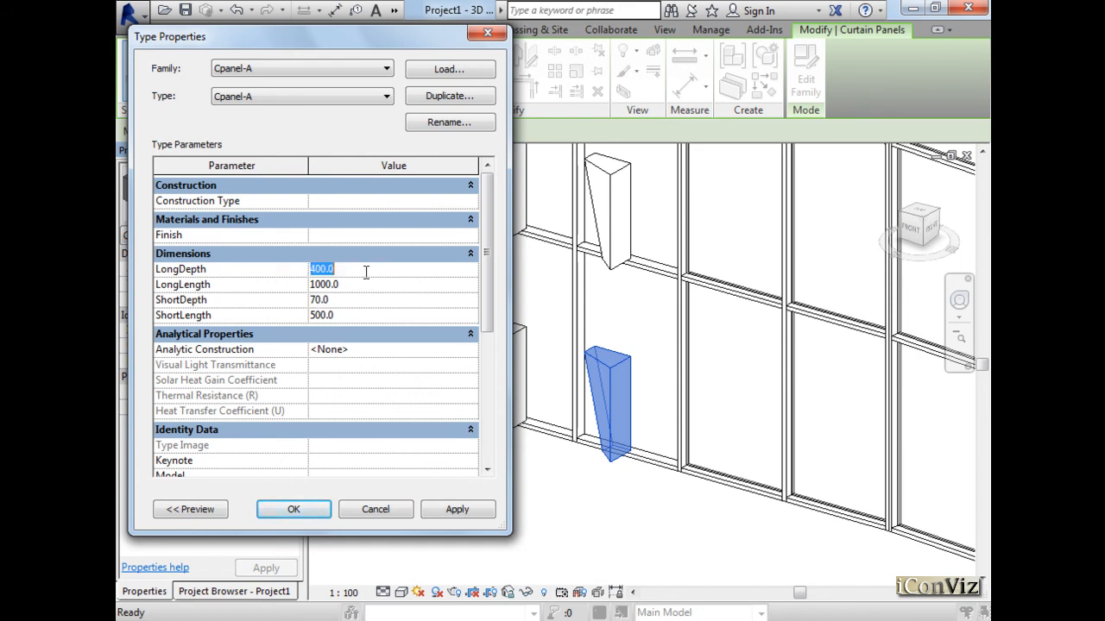
{"action": "left_click", "coordinate": [457, 509]}
{"action": "left_click", "coordinate": [293, 510]}
- Set the LongDepth type parameter of Cpanel-A to 180 and deselect the panel
{"action": "middle_click_drag", "start_coordinate": [575, 401], "coordinate": [666, 424], "text": "shift"}
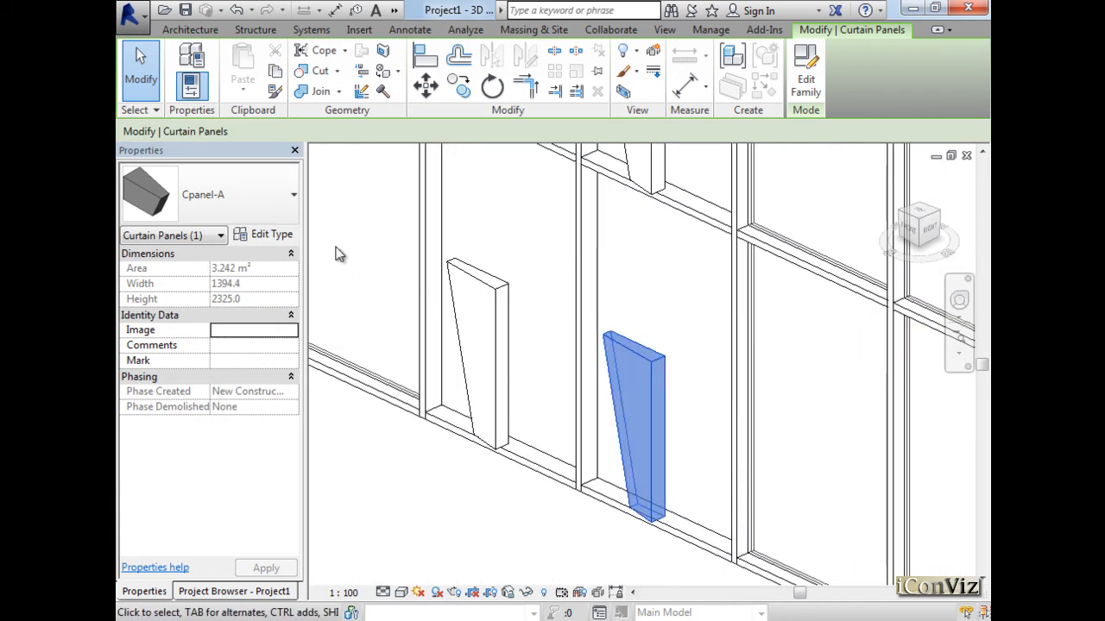
{"action": "left_click", "coordinate": [280, 240]}
{"action": "left_click", "coordinate": [373, 271]}
{"action": "type", "text": "1000.0"}
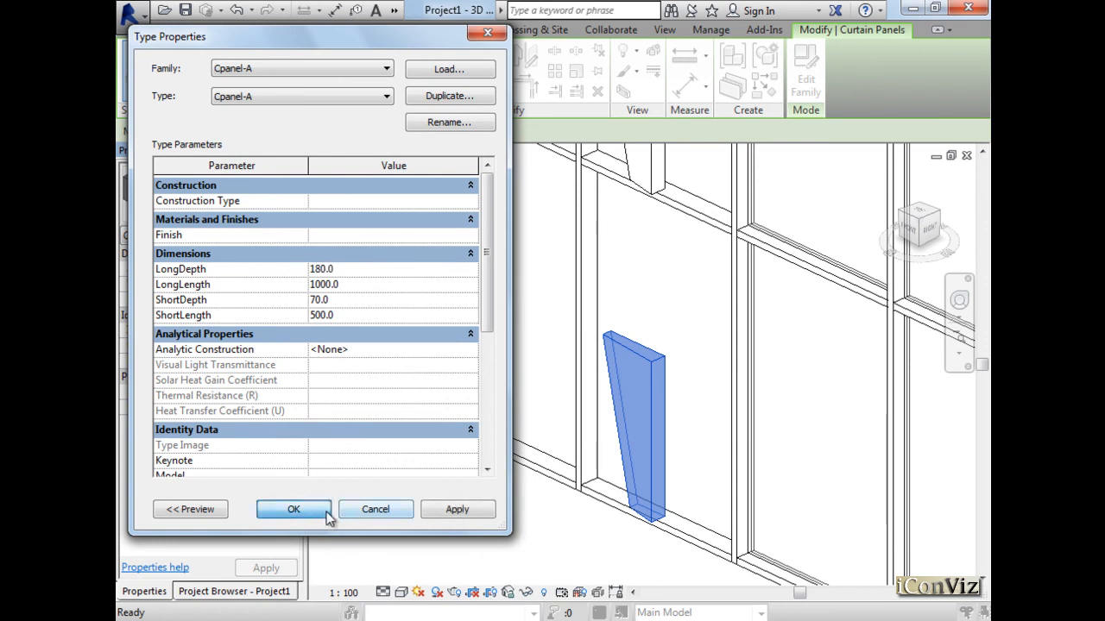
{"action": "left_click", "coordinate": [293, 509]}
{"action": "middle_click_drag", "start_coordinate": [647, 452], "coordinate": [628, 464], "text": "shift"}
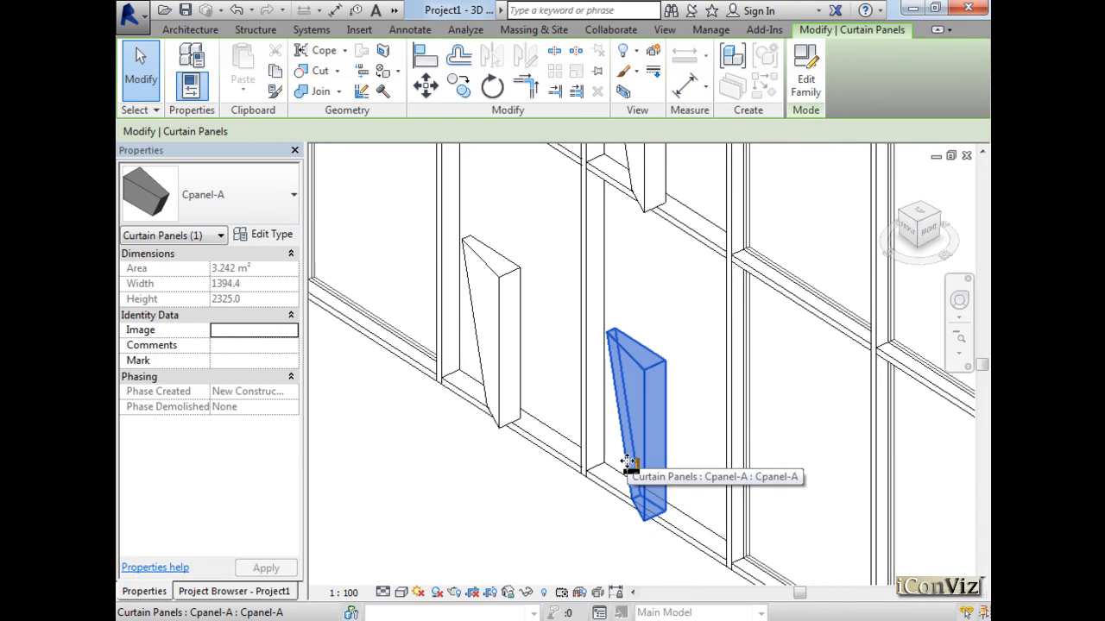
{"action": "scroll", "coordinate": [520, 425], "scroll_direction": "down", "scroll_amount": 2}
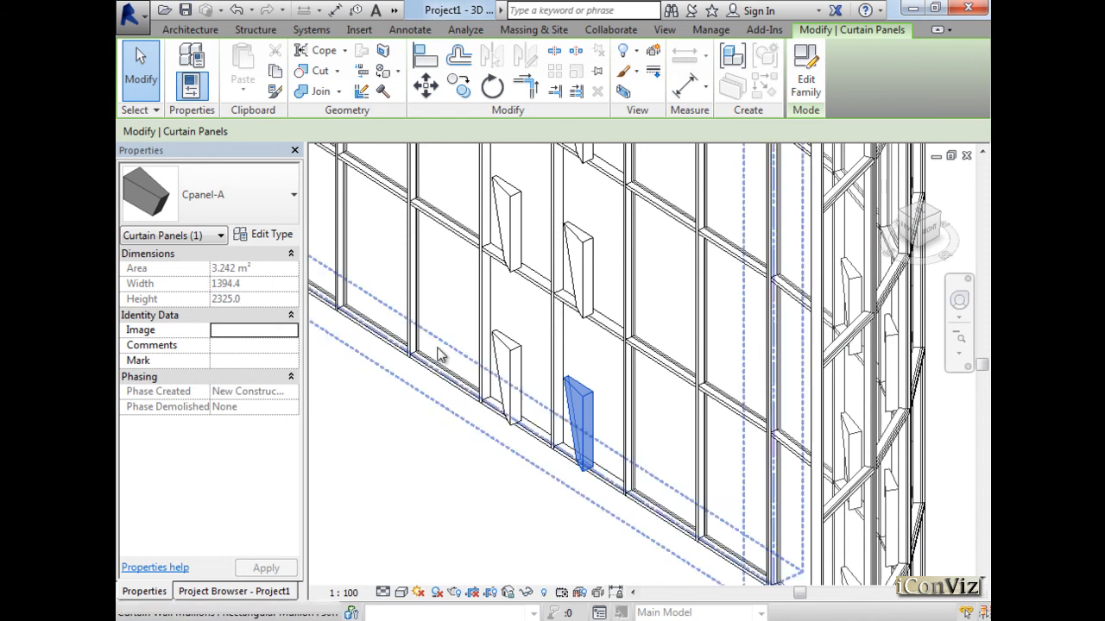
{"action": "scroll", "coordinate": [393, 280], "scroll_direction": "down", "scroll_amount": 2}
{"action": "left_click", "coordinate": [914, 480]}
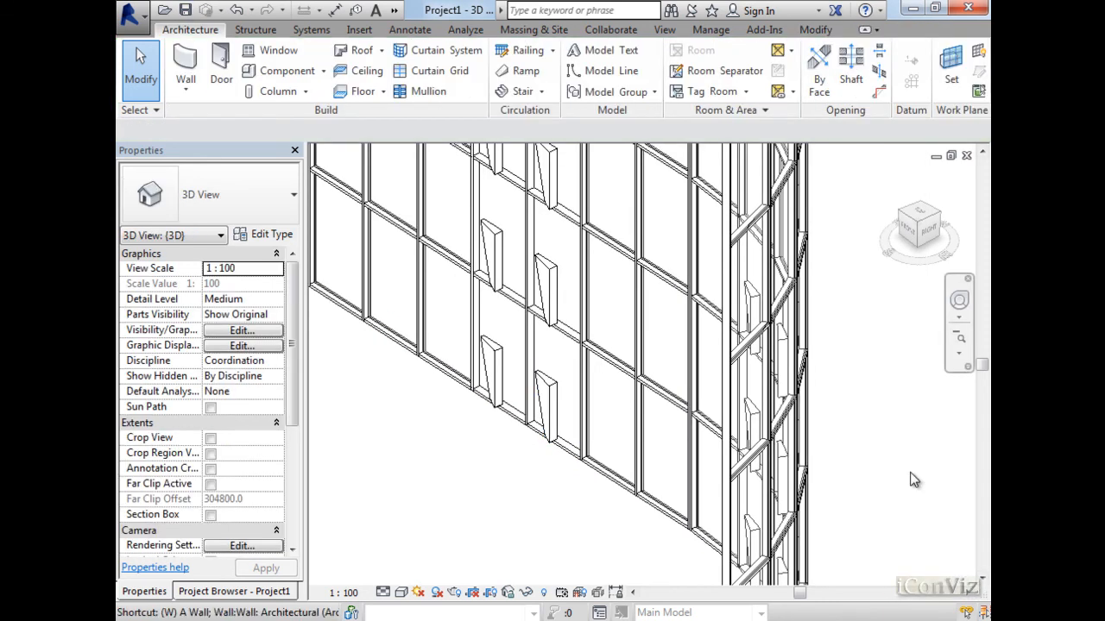
- Tile the Cpanel-A Exterior elevation and Ref. Level floor plan side by side, with the elevation displayed shaded
{"action": "key", "text": "t"}
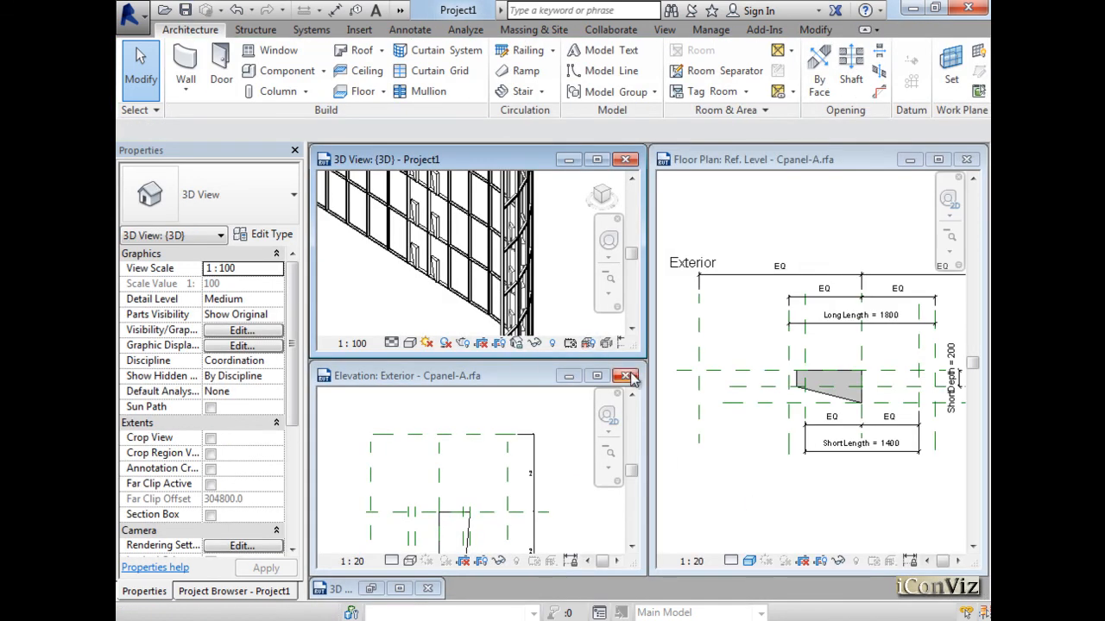
{"action": "left_click", "coordinate": [567, 161]}
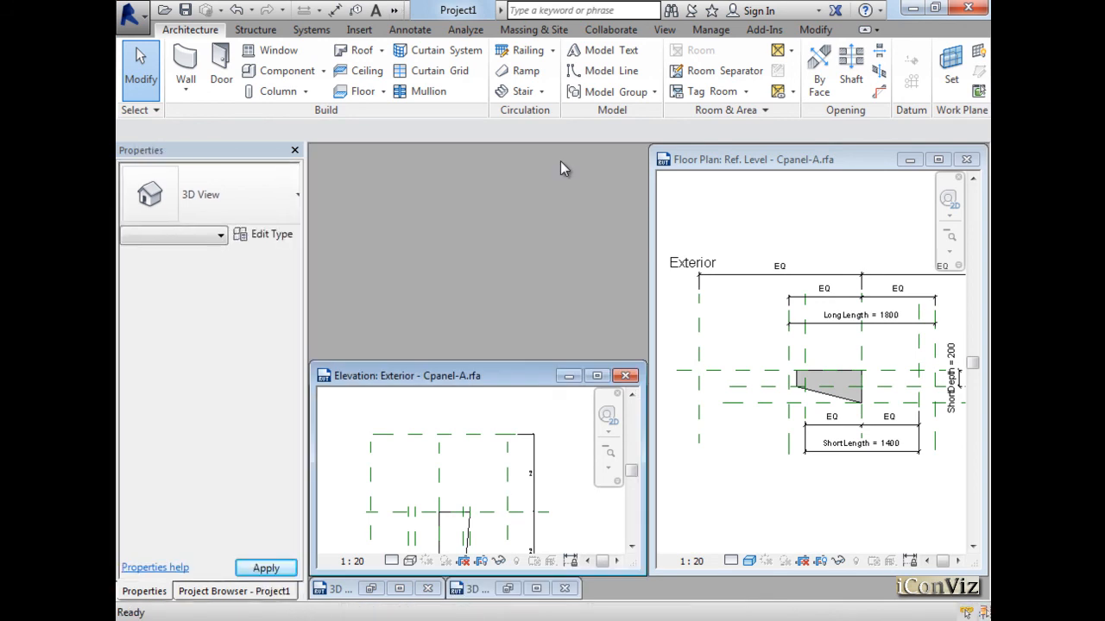
{"action": "key", "text": "w"}
{"action": "key", "text": "t"}
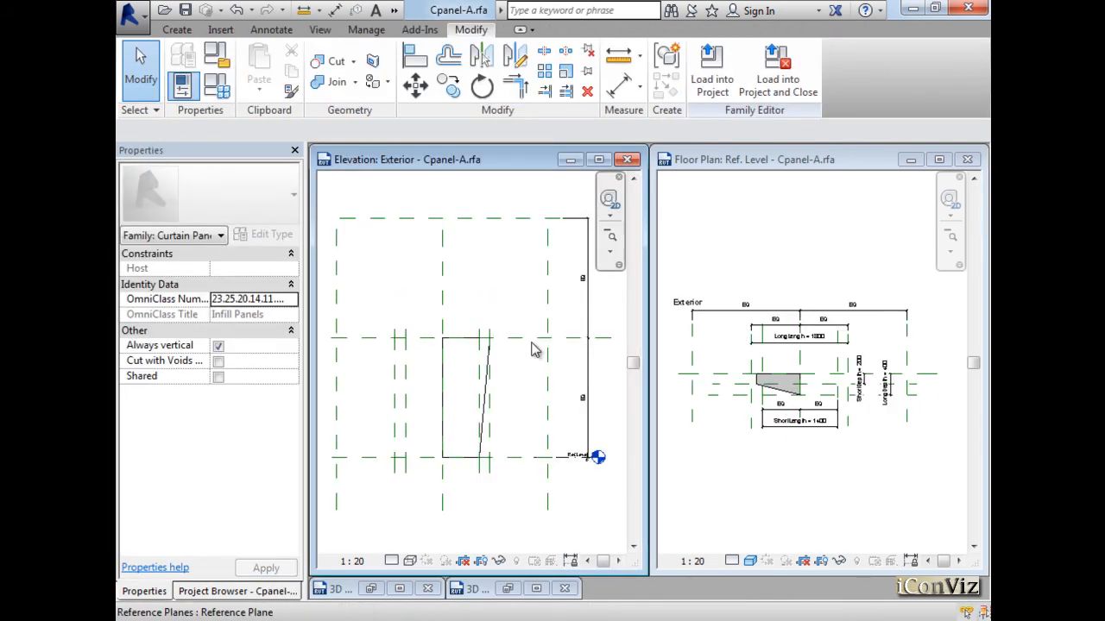
{"action": "left_click", "coordinate": [411, 562]}
{"action": "left_click", "coordinate": [440, 494]}
- Mirror a copy of the blend about the central vertical reference plane in the Ref. Level floor plan
{"action": "scroll", "coordinate": [764, 381], "scroll_direction": "up", "scroll_amount": 3}
{"action": "left_click", "coordinate": [818, 409]}
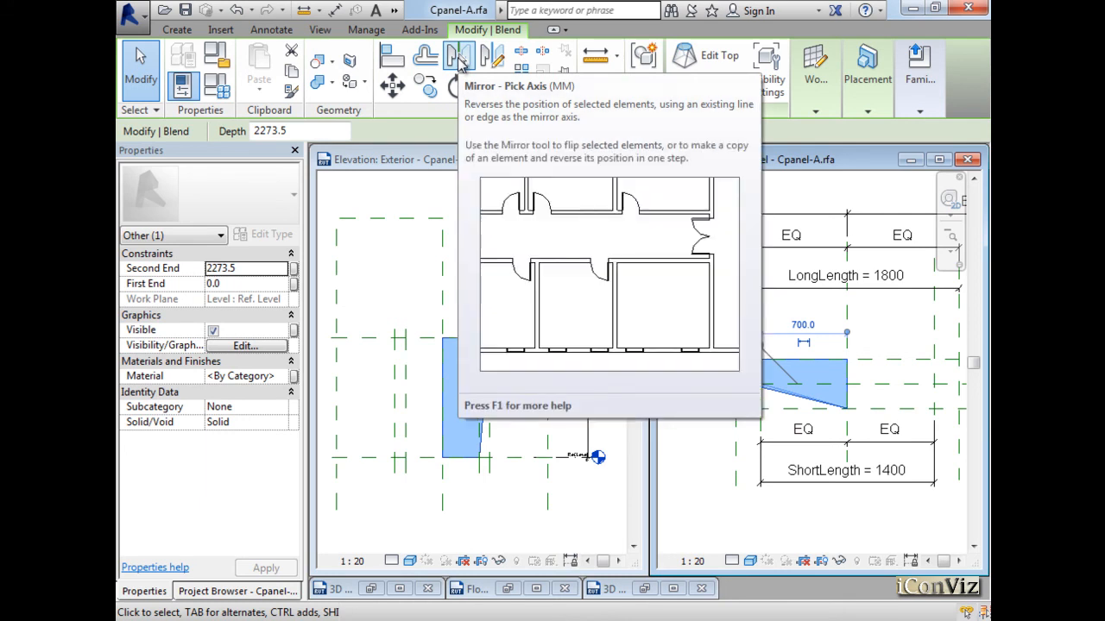
{"action": "left_click", "coordinate": [457, 59]}
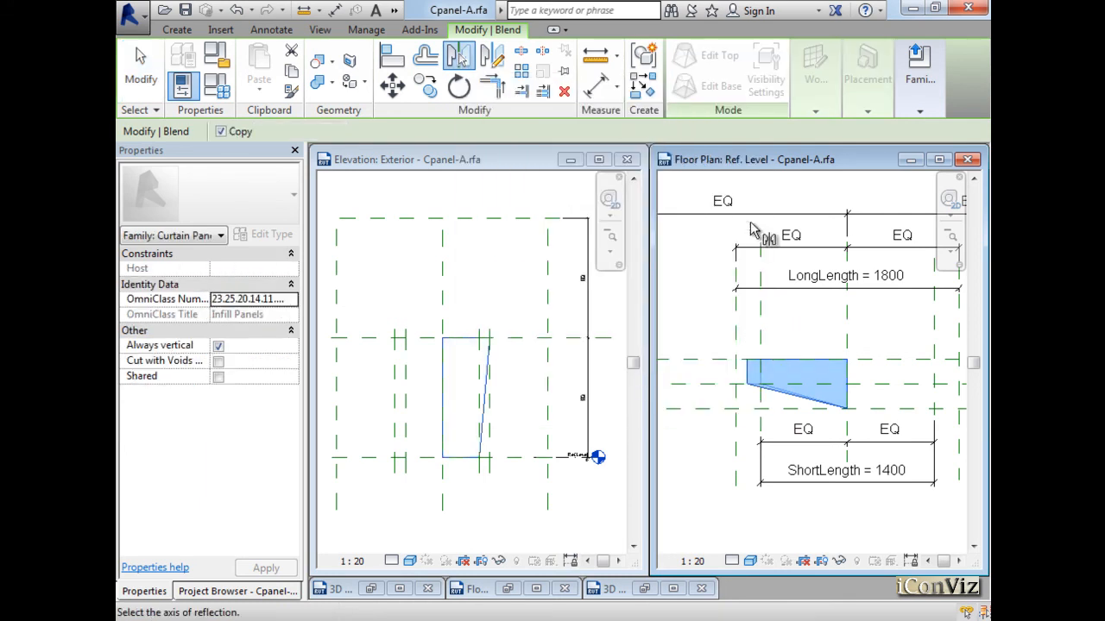
{"action": "left_click", "coordinate": [847, 325]}
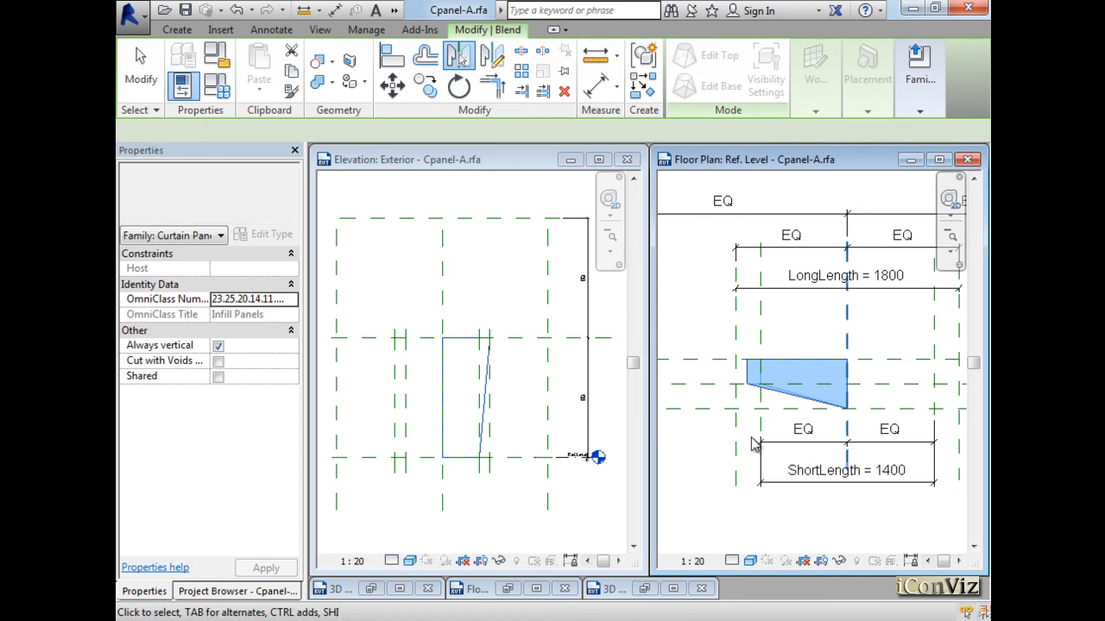
{"action": "left_click", "coordinate": [488, 291]}
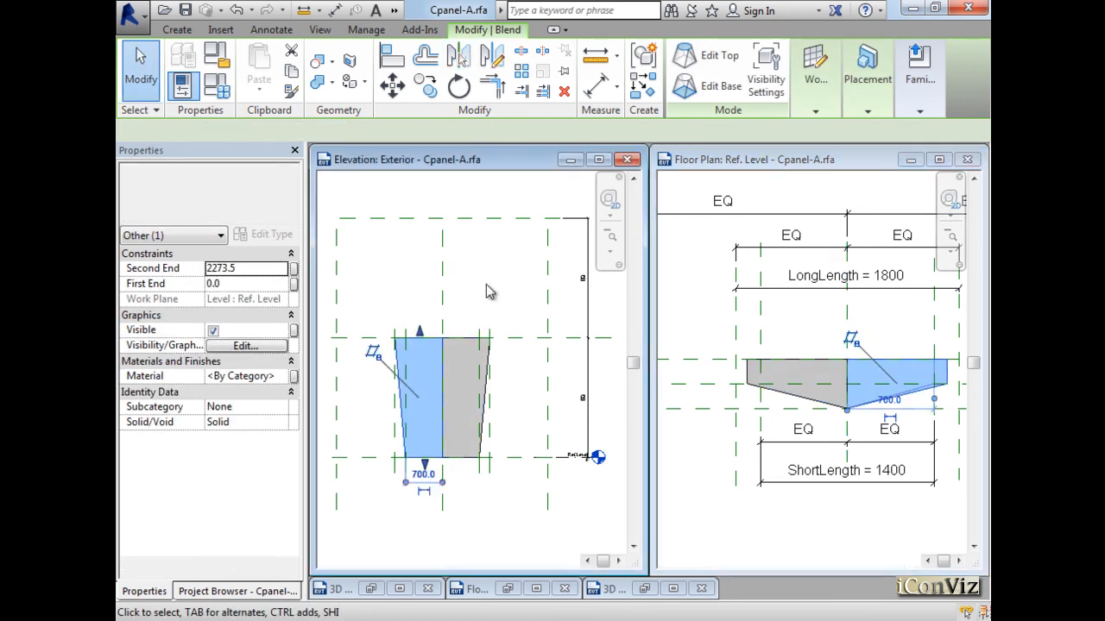
{"action": "left_click", "coordinate": [386, 317]}
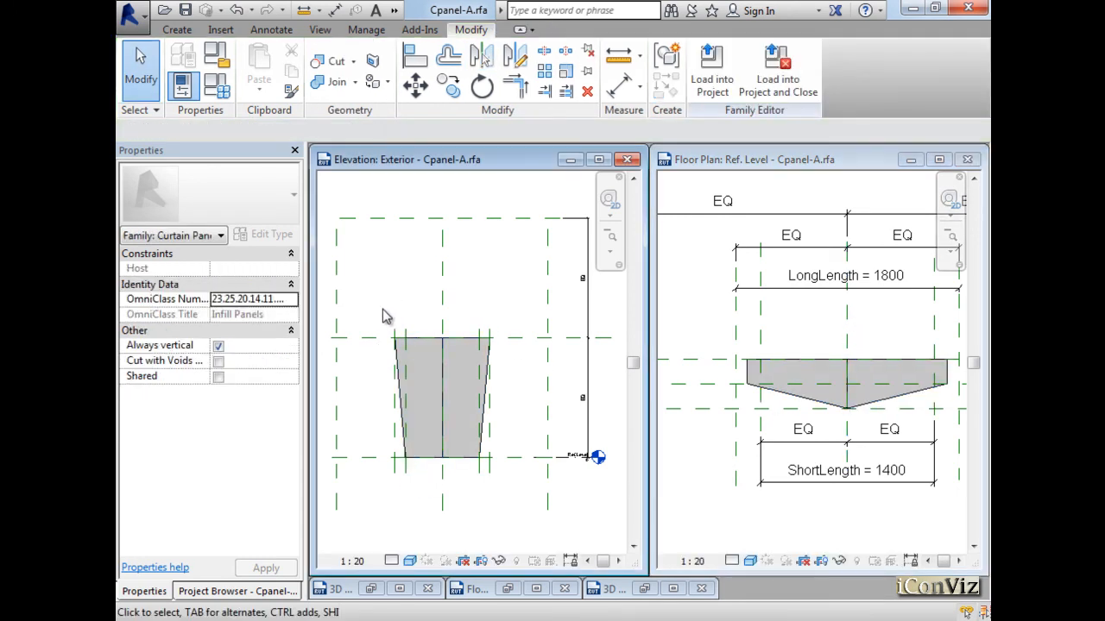
- Mirror copies of both lower blends about the middle horizontal reference plane in the Exterior elevation
{"action": "left_click", "coordinate": [398, 354]}
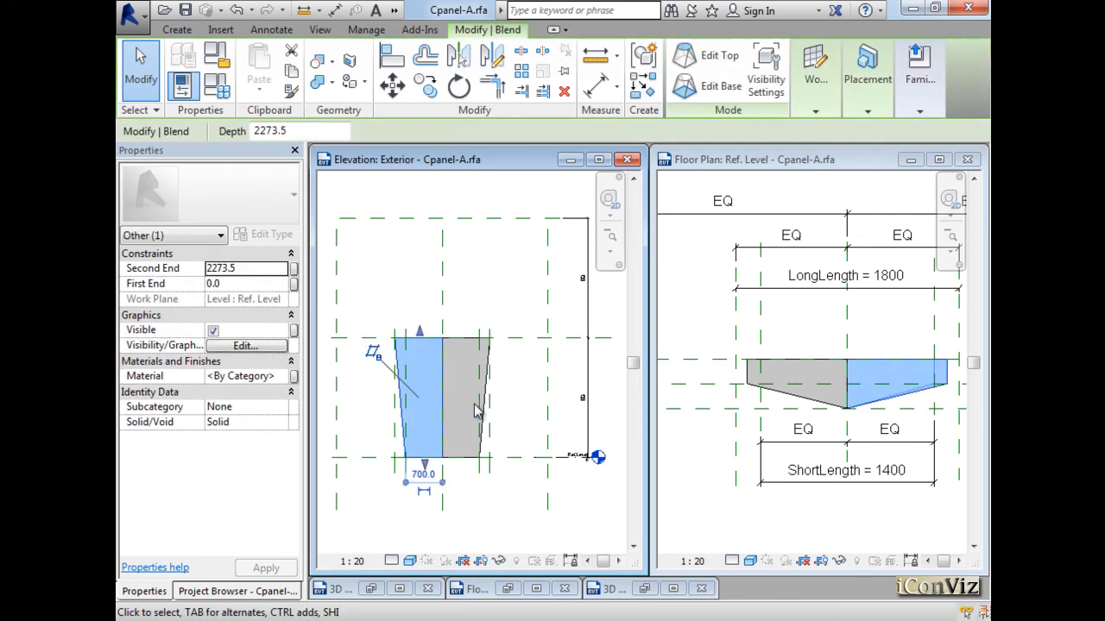
{"action": "left_click", "coordinate": [488, 411], "text": "ctrl"}
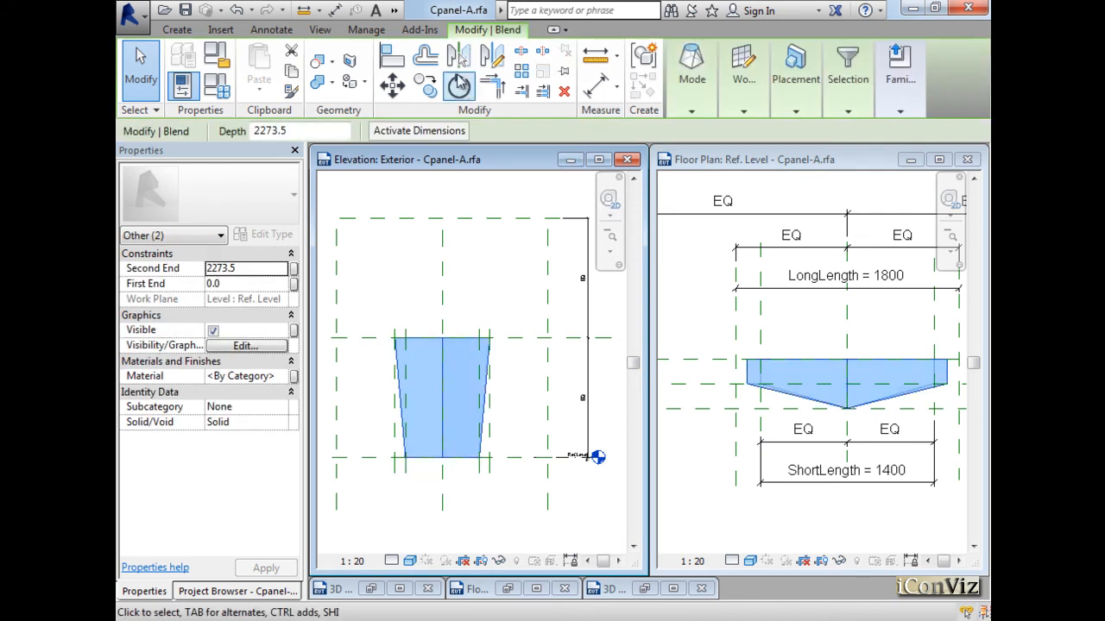
{"action": "left_click", "coordinate": [457, 57]}
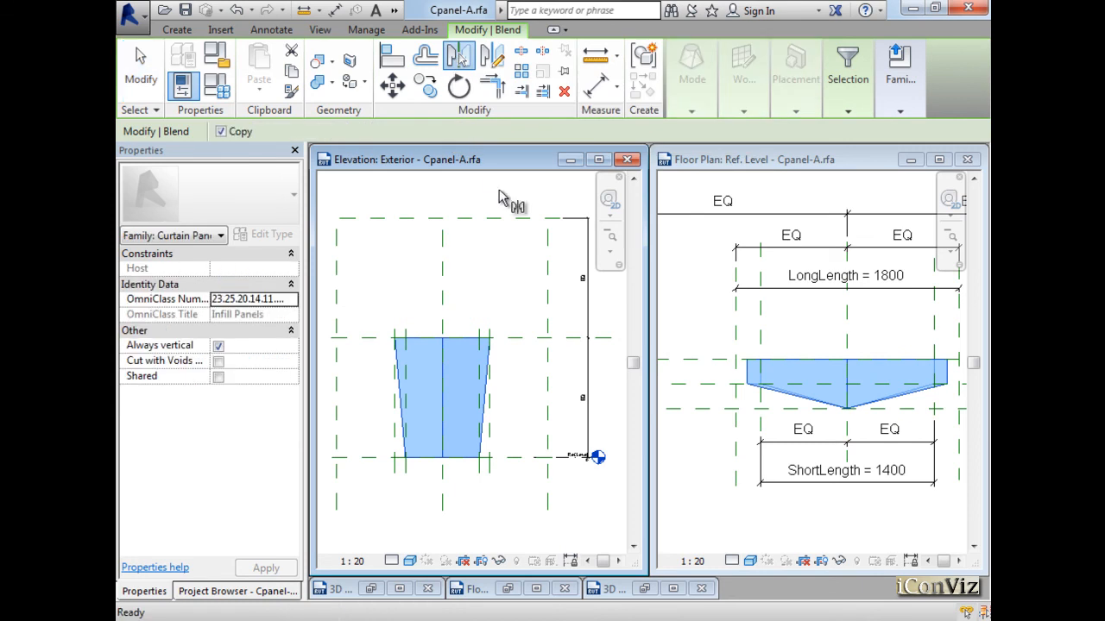
{"action": "left_click", "coordinate": [519, 338]}
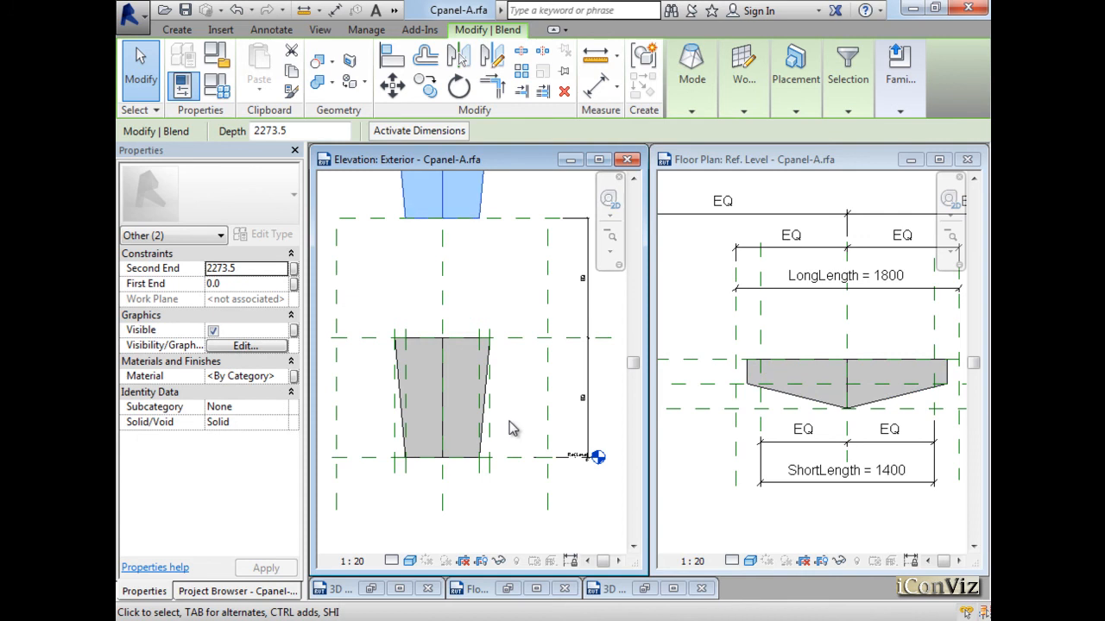
{"action": "scroll", "coordinate": [509, 428], "scroll_direction": "down", "scroll_amount": 3}
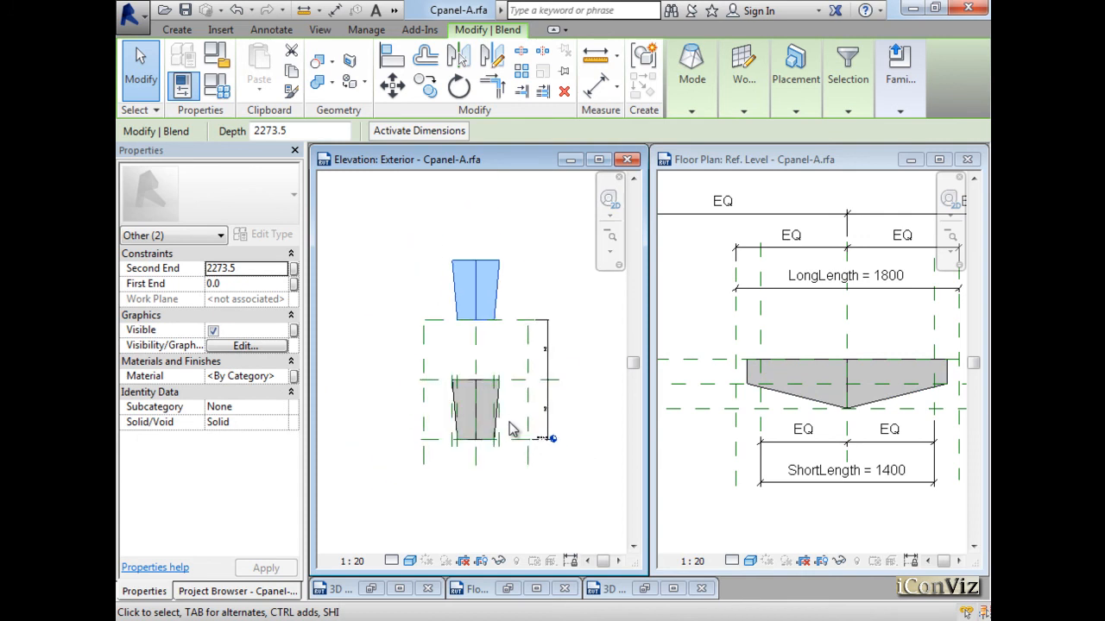
{"action": "left_click", "coordinate": [545, 266]}
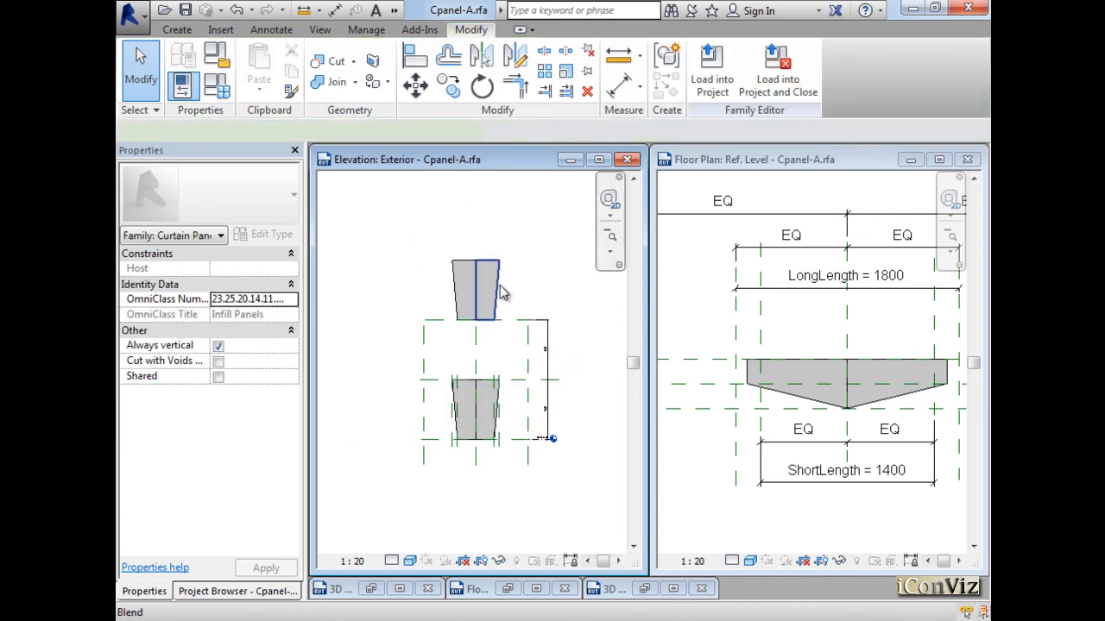
- Pull the far end of the right-hand mirrored blend down to the middle horizontal reference plane and lock it there
{"action": "left_click", "coordinate": [503, 292]}
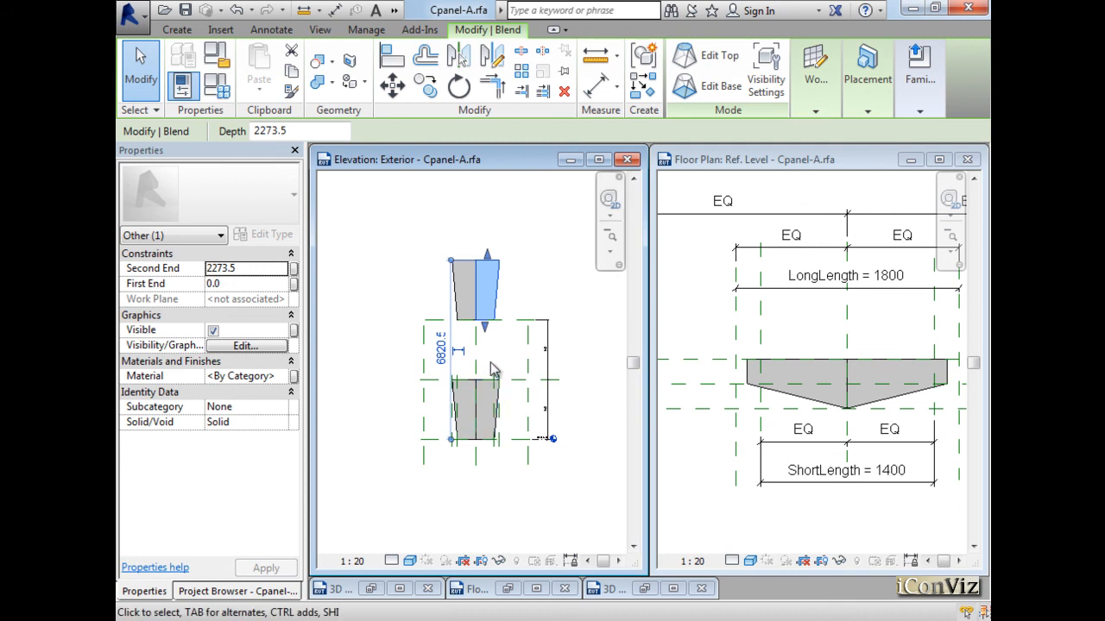
{"action": "scroll", "coordinate": [489, 363], "scroll_direction": "up", "scroll_amount": 1}
{"action": "left_click_drag", "start_coordinate": [488, 225], "coordinate": [489, 227]}
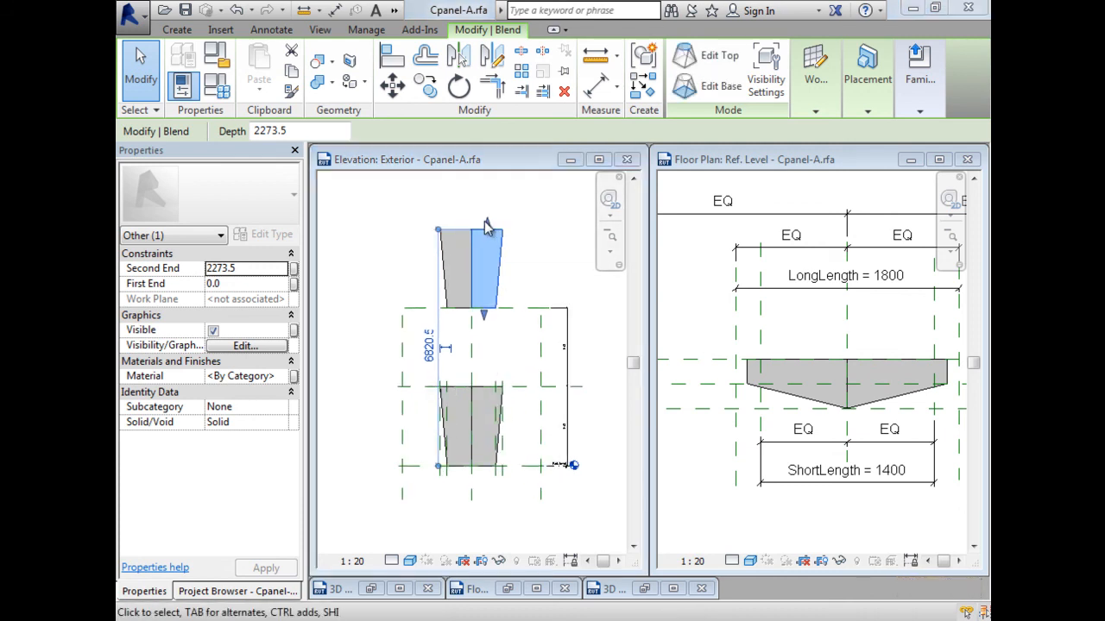
{"action": "key", "text": "Escape"}
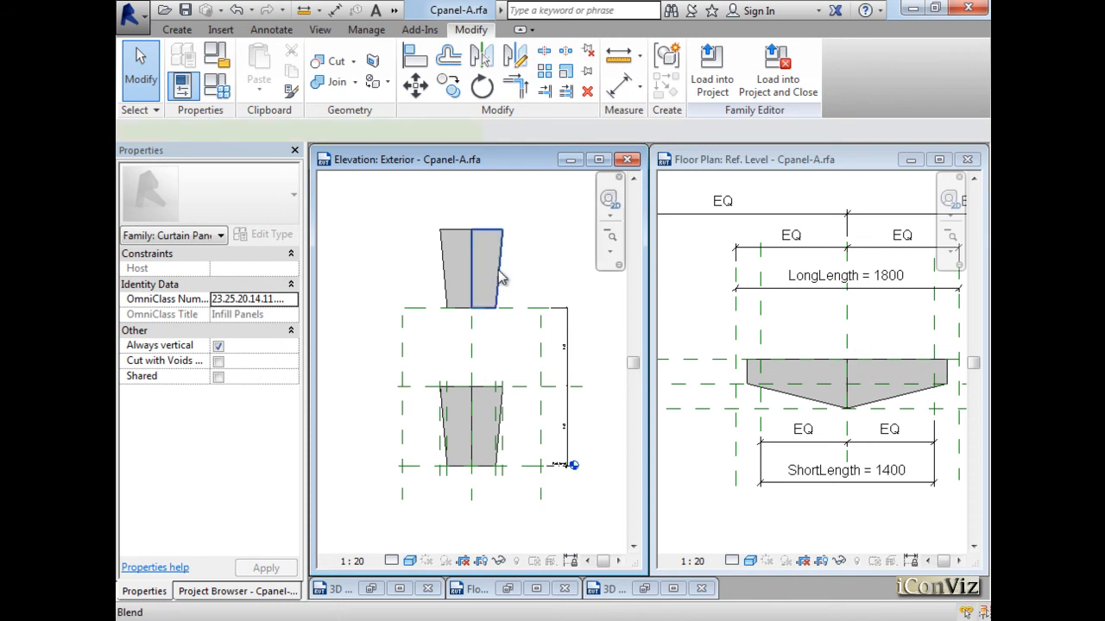
{"action": "left_click", "coordinate": [489, 235]}
{"action": "left_click_drag", "start_coordinate": [491, 240], "coordinate": [532, 395]}
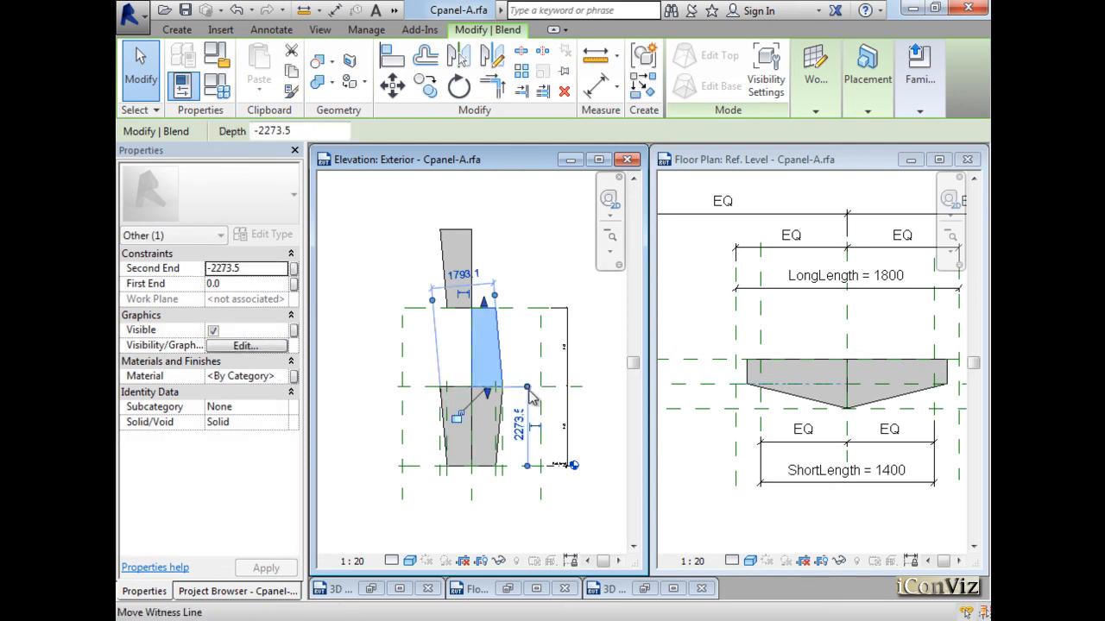
{"action": "left_click", "coordinate": [457, 415]}
- Pull the far end of the left-hand mirrored blend down to the middle horizontal reference plane, lock it and deselect
{"action": "left_click_drag", "start_coordinate": [486, 312], "coordinate": [424, 404]}
{"action": "scroll", "coordinate": [466, 356], "scroll_direction": "up", "scroll_amount": 3}
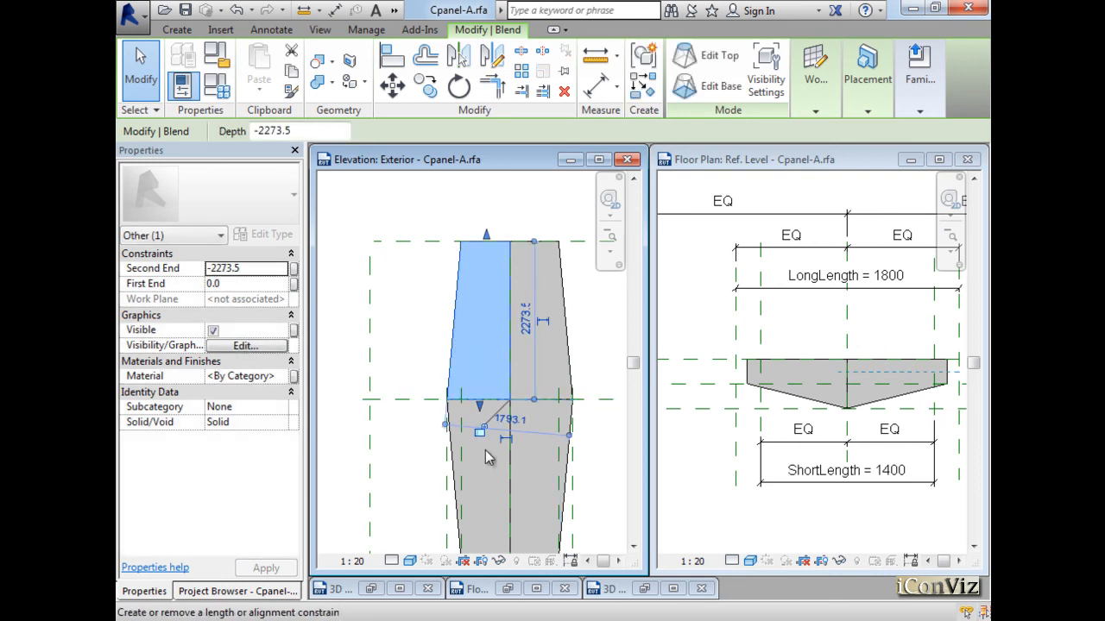
{"action": "left_click", "coordinate": [424, 363]}
{"action": "scroll", "coordinate": [413, 335], "scroll_direction": "down", "scroll_amount": 2}
{"action": "scroll", "coordinate": [412, 335], "scroll_direction": "down", "scroll_amount": 1}
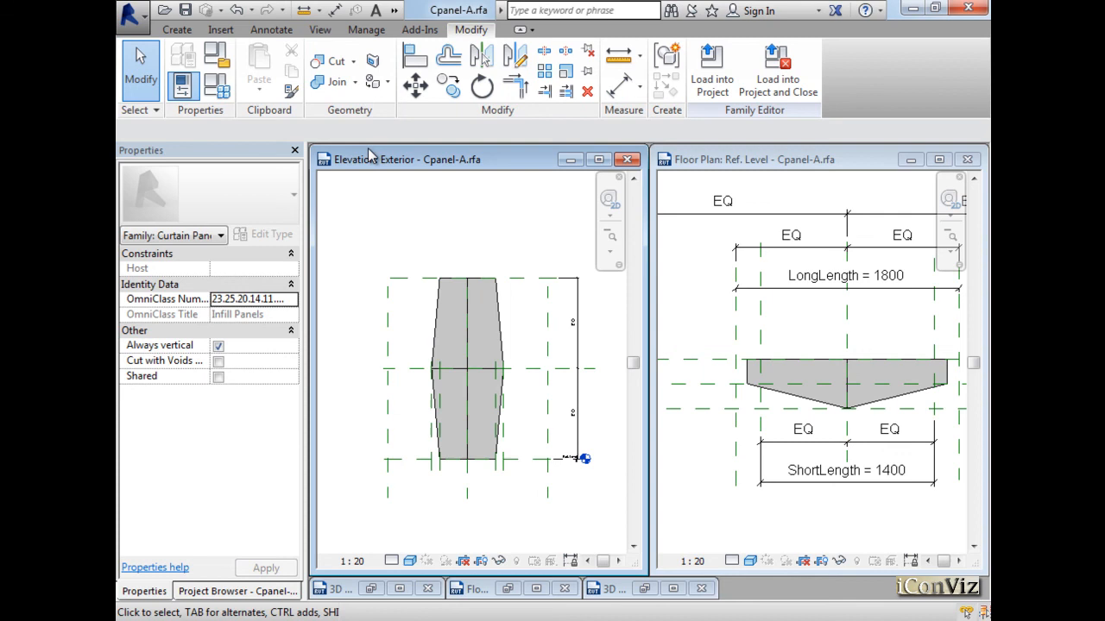
- Set the family's ShortDepth parameter to 100
{"action": "left_click", "coordinate": [216, 86]}
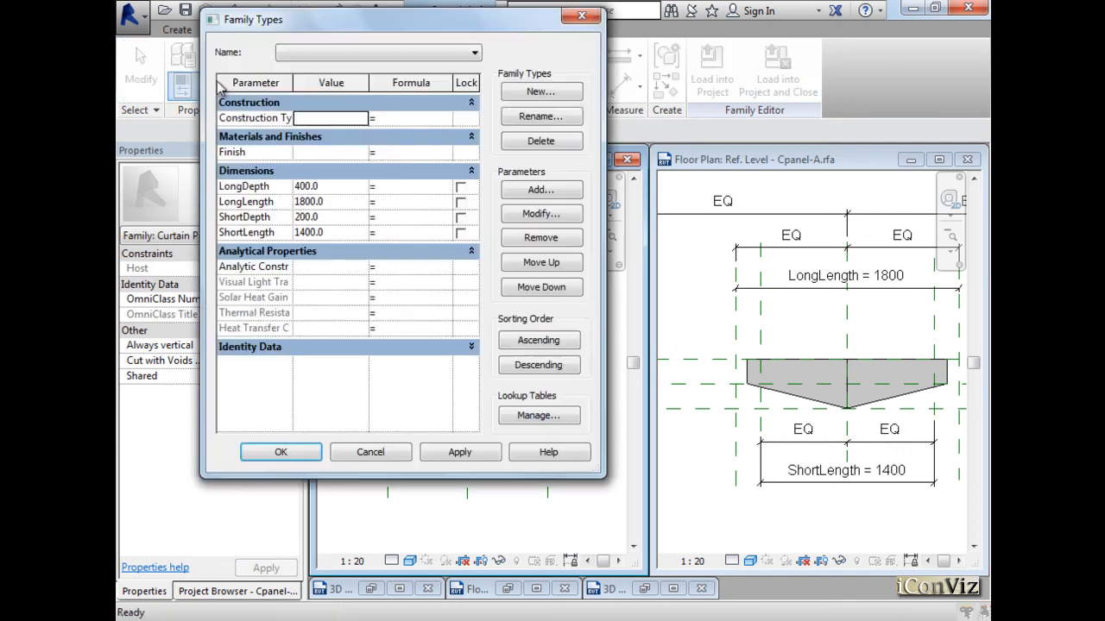
{"action": "mouse_move", "coordinate": [460, 31]}
{"action": "left_mouse_down"}
{"action": "mouse_move", "coordinate": [368, 30]}
{"action": "mouse_move", "coordinate": [470, 38]}
{"action": "left_mouse_up"}
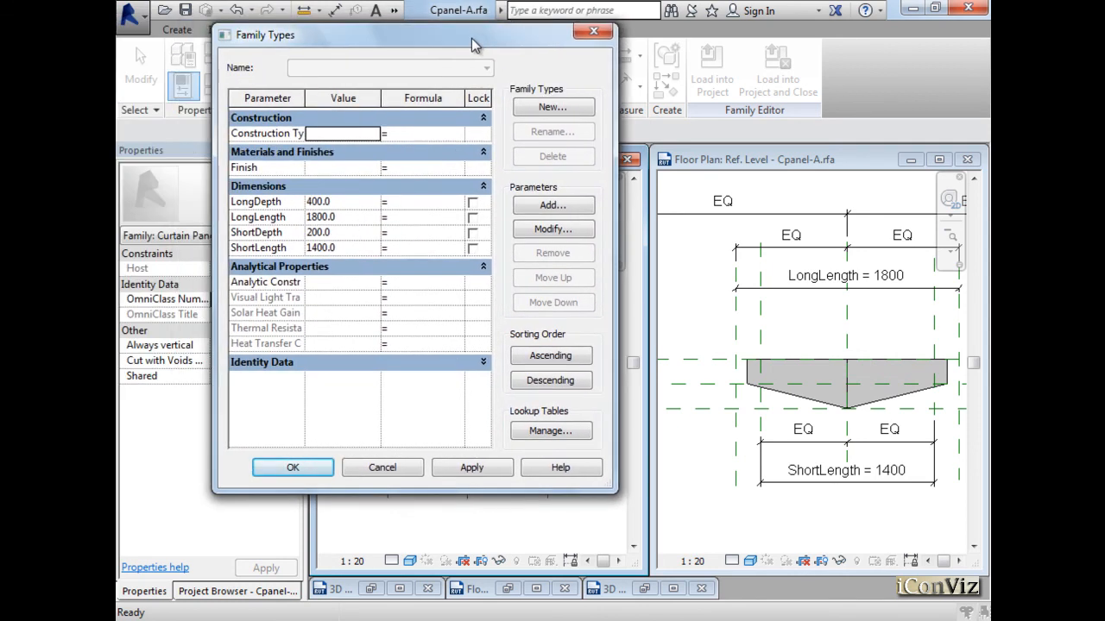
{"action": "left_click", "coordinate": [343, 233]}
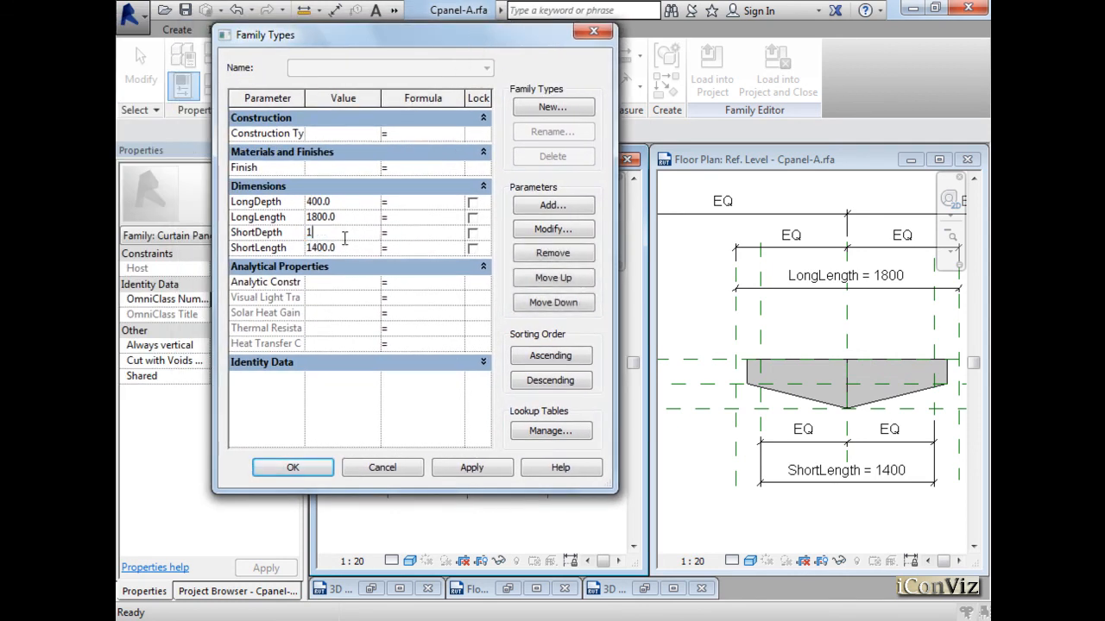
{"action": "left_click", "coordinate": [292, 467]}
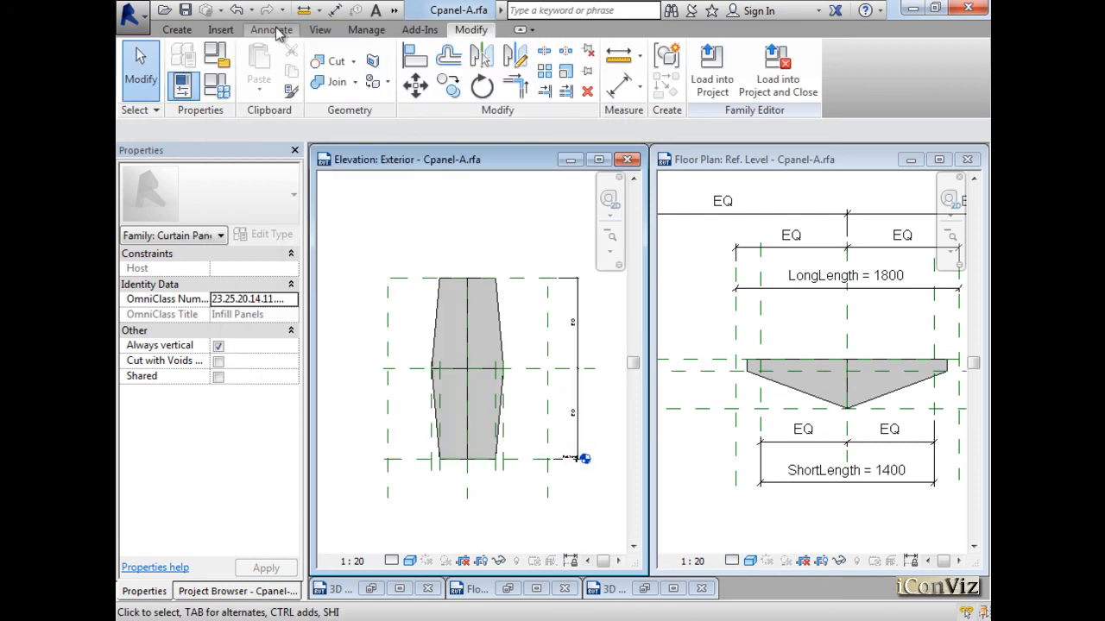
- Open the default 3D view, tile it with the Exterior elevation and floor plan, and orbit to view the panel's facets
{"action": "left_click", "coordinate": [319, 31]}
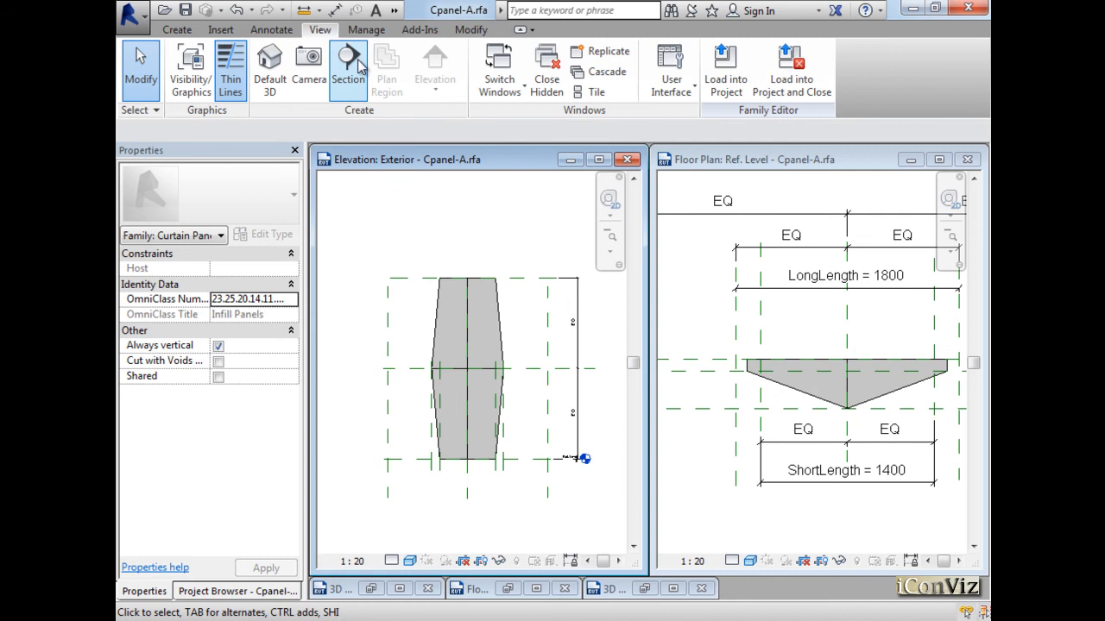
{"action": "left_click", "coordinate": [270, 69]}
{"action": "middle_click_drag", "start_coordinate": [814, 405], "coordinate": [801, 412], "text": "shift"}
{"action": "key", "text": "w"}
{"action": "key", "text": "t"}
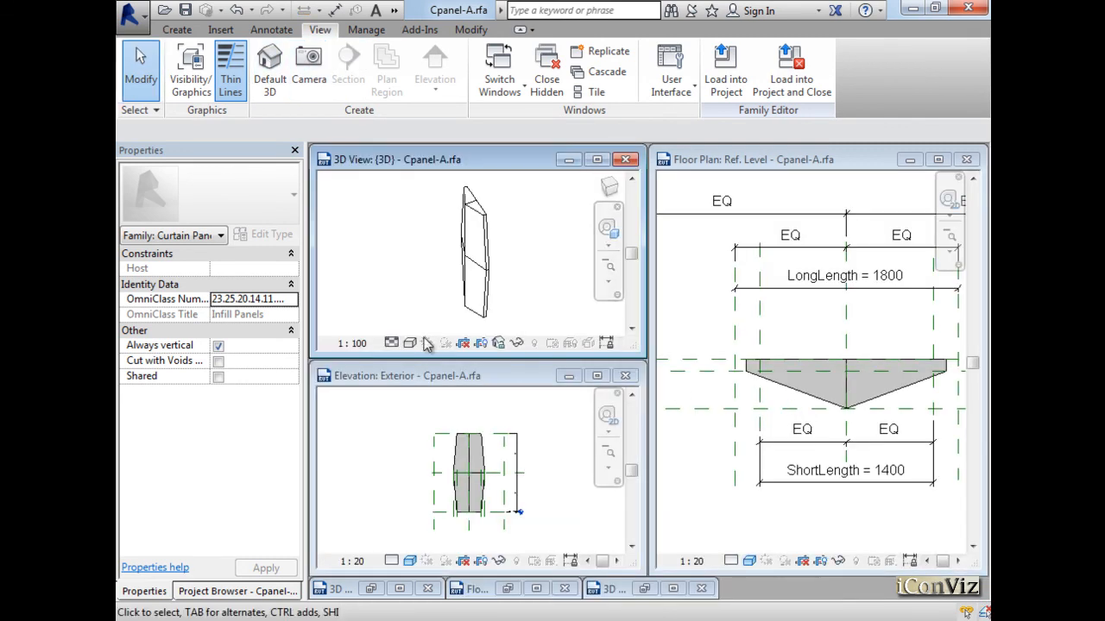
{"action": "scroll", "coordinate": [516, 302], "scroll_direction": "up", "scroll_amount": 1}
{"action": "right_click", "coordinate": [528, 291]}
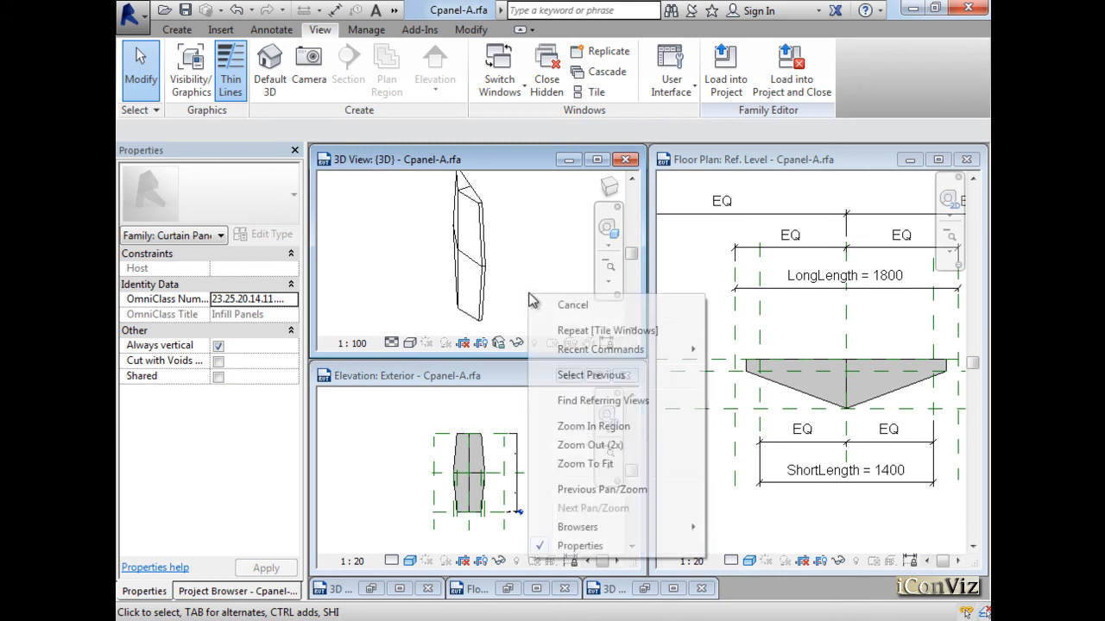
{"action": "left_click", "coordinate": [522, 256]}
{"action": "left_click_drag", "start_coordinate": [571, 243], "coordinate": [538, 265]}
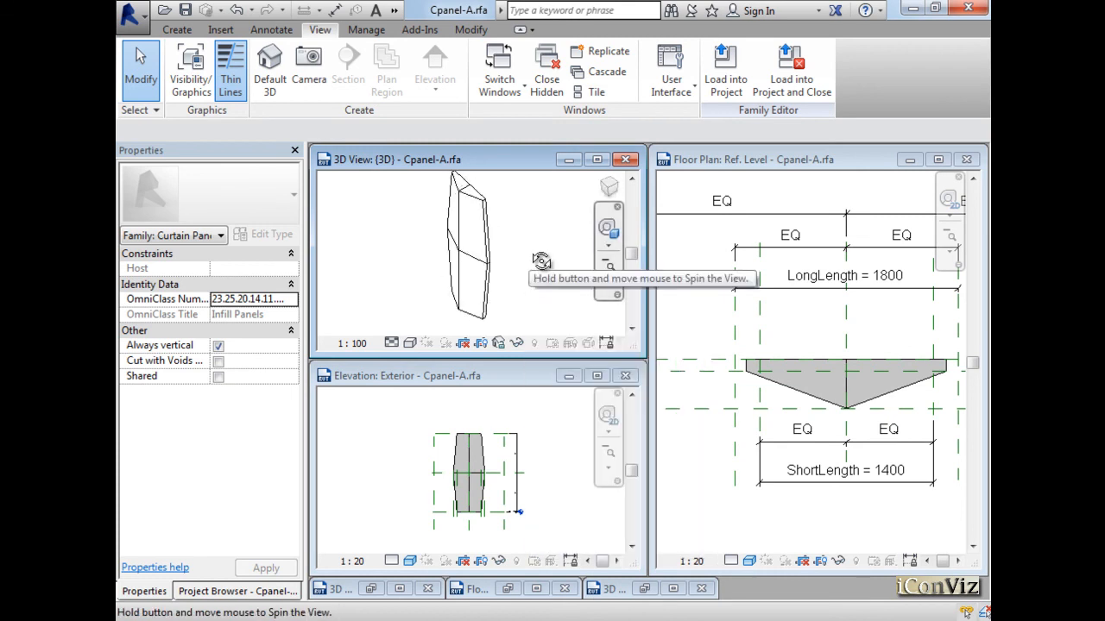
- Lower the Top reference plane in the Exterior elevation until the middle plane sits about 1690 mm above the Ref. Level
{"action": "left_click", "coordinate": [511, 516]}
{"action": "scroll", "coordinate": [511, 515], "scroll_direction": "up", "scroll_amount": 2}
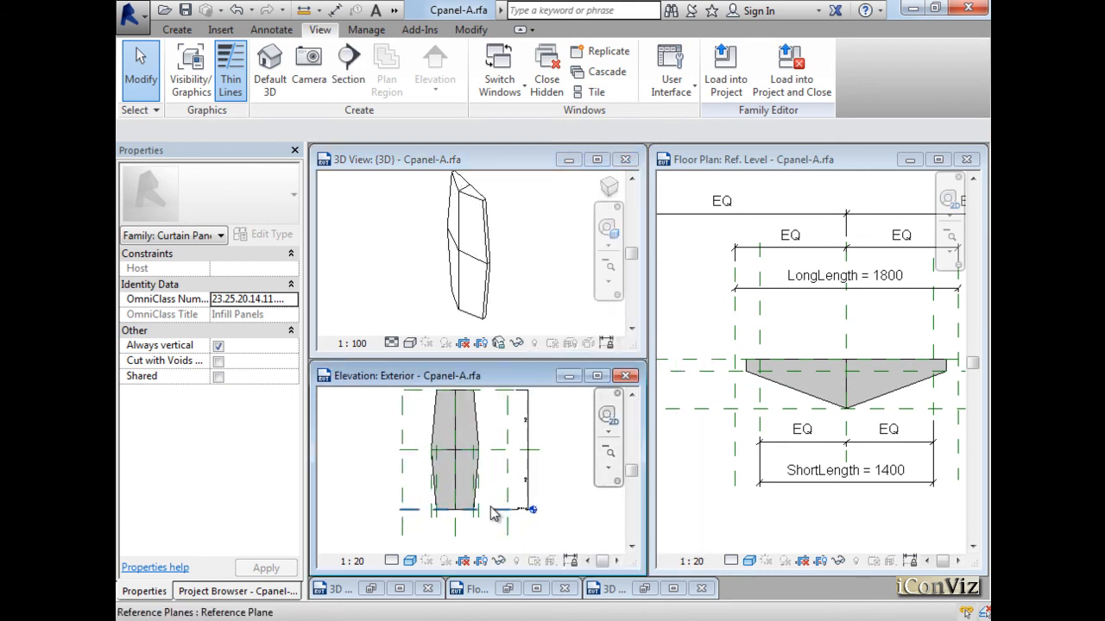
{"action": "left_click", "coordinate": [419, 394]}
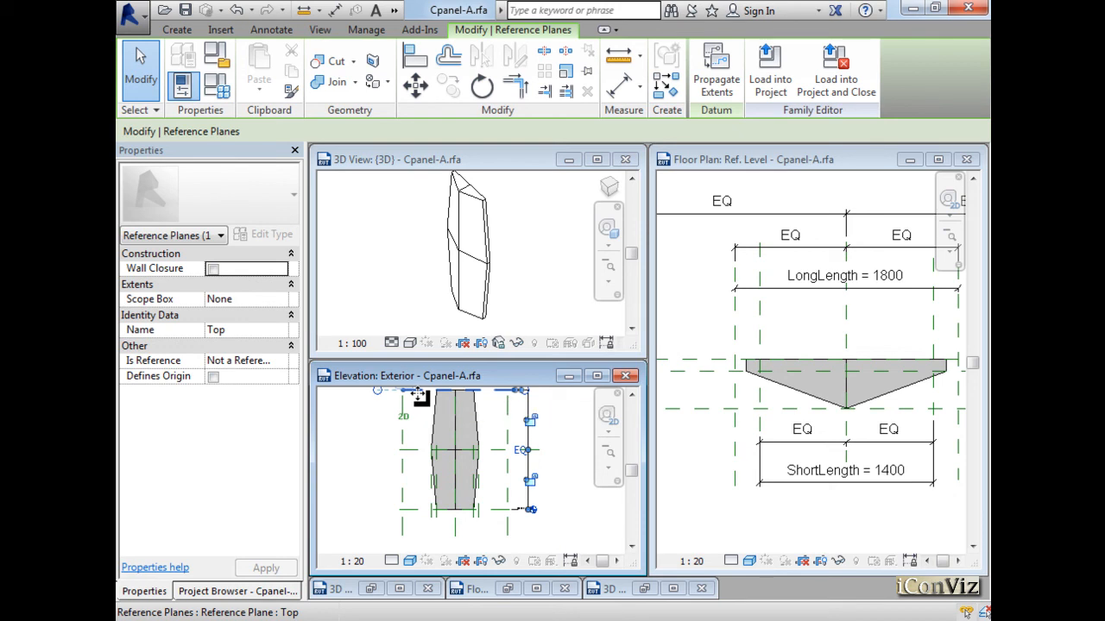
{"action": "mouse_move", "coordinate": [418, 401]}
{"action": "left_mouse_down"}
{"action": "mouse_move", "coordinate": [423, 438]}
{"action": "mouse_move", "coordinate": [419, 422]}
{"action": "left_mouse_up"}
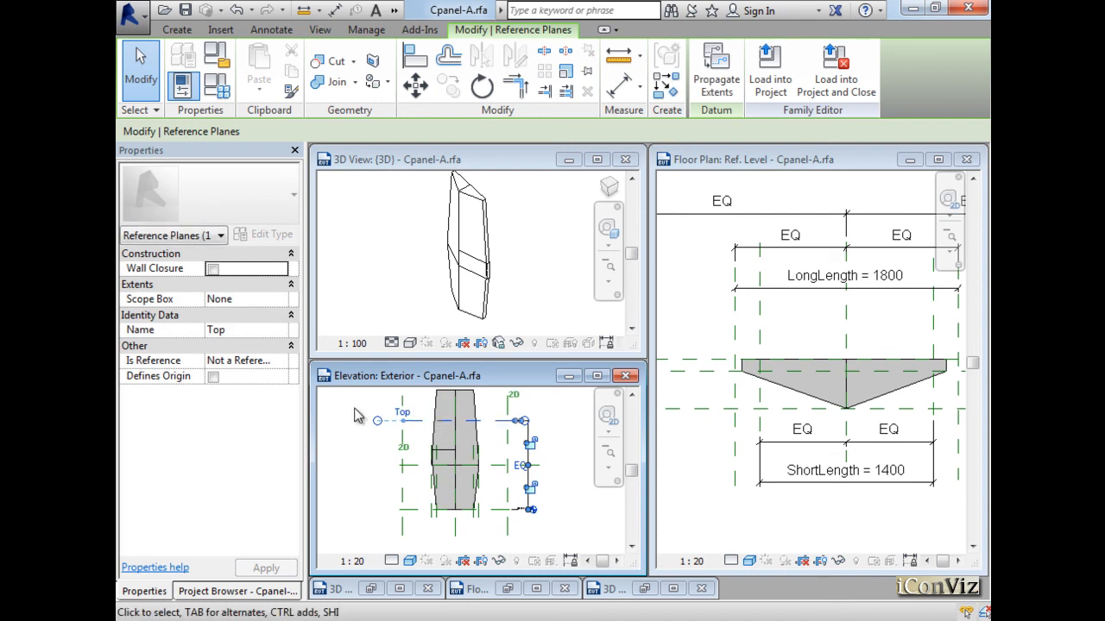
- Enlarge the Exterior elevation window and stretch the upper-left blend's top edge down to the Top reference plane
{"action": "left_click_drag", "start_coordinate": [488, 366], "coordinate": [488, 201]}
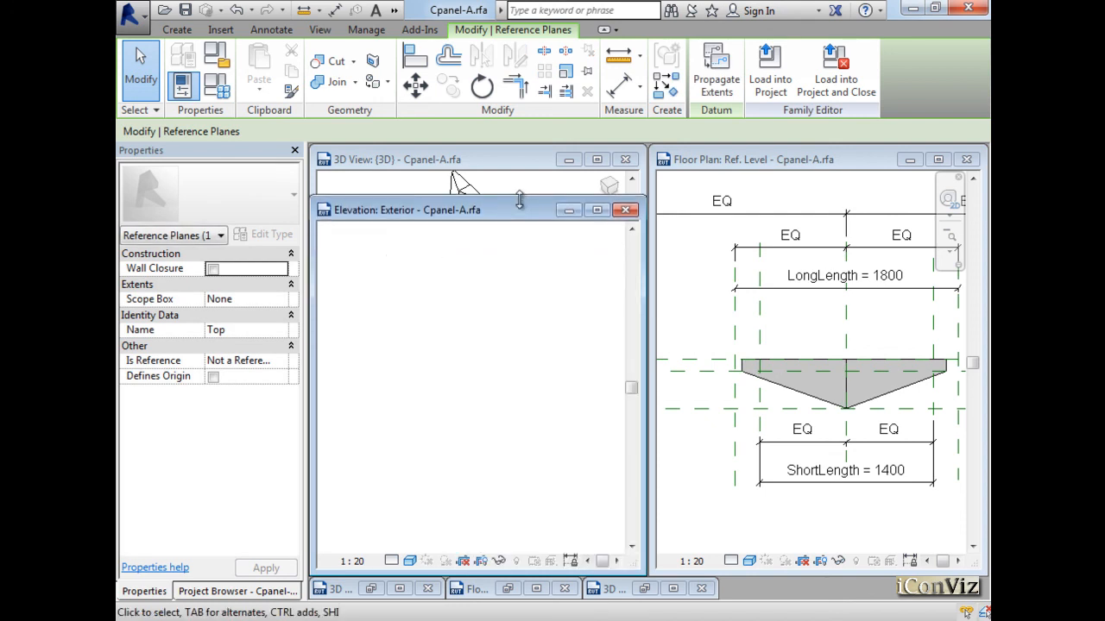
{"action": "scroll", "coordinate": [429, 263], "scroll_direction": "up", "scroll_amount": 2}
{"action": "key", "text": "Escape"}
{"action": "scroll", "coordinate": [443, 292], "scroll_direction": "down", "scroll_amount": 2}
{"action": "left_click", "coordinate": [459, 277]}
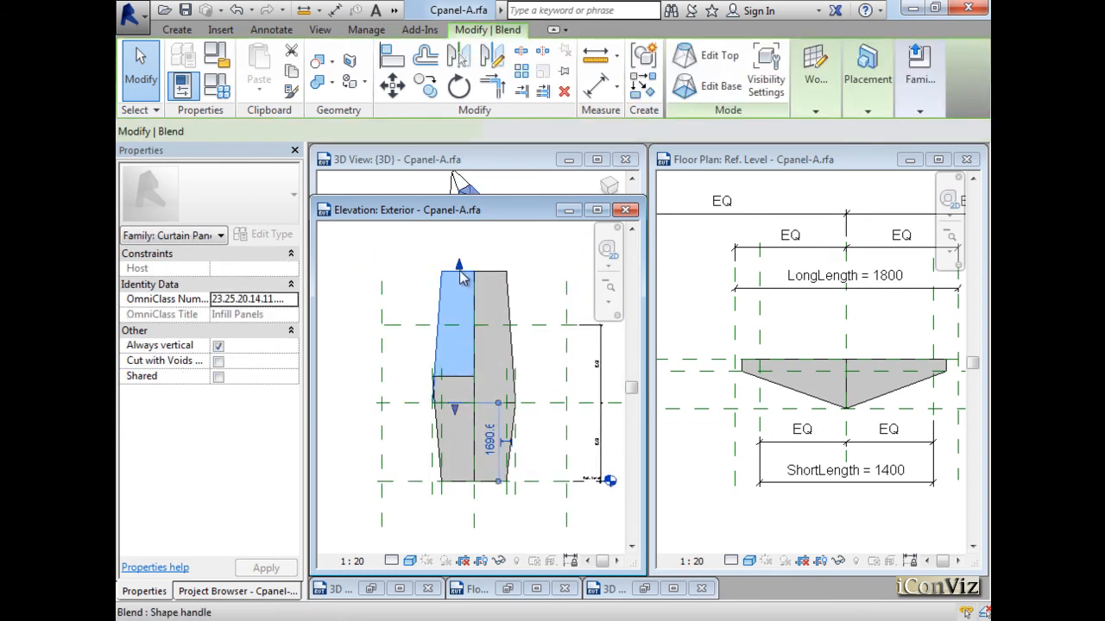
{"action": "left_click_drag", "start_coordinate": [458, 272], "coordinate": [463, 326]}
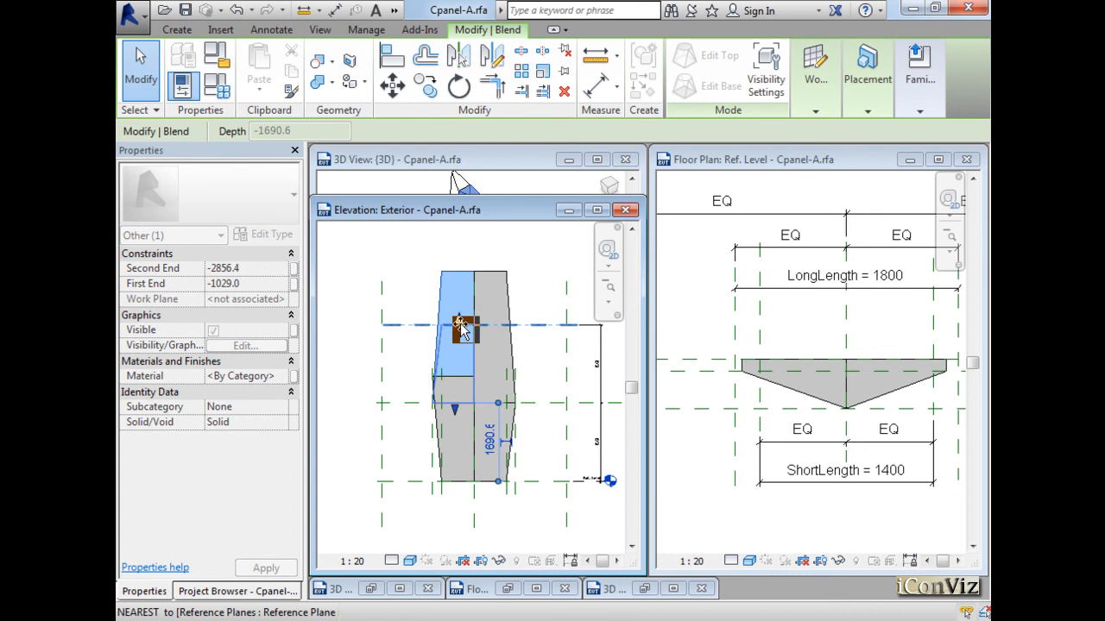
- Stretch the upper-right blend's top edge down to the Top reference plane and lock its alignment
{"action": "left_click", "coordinate": [504, 274]}
{"action": "left_click_drag", "start_coordinate": [490, 267], "coordinate": [488, 325]}
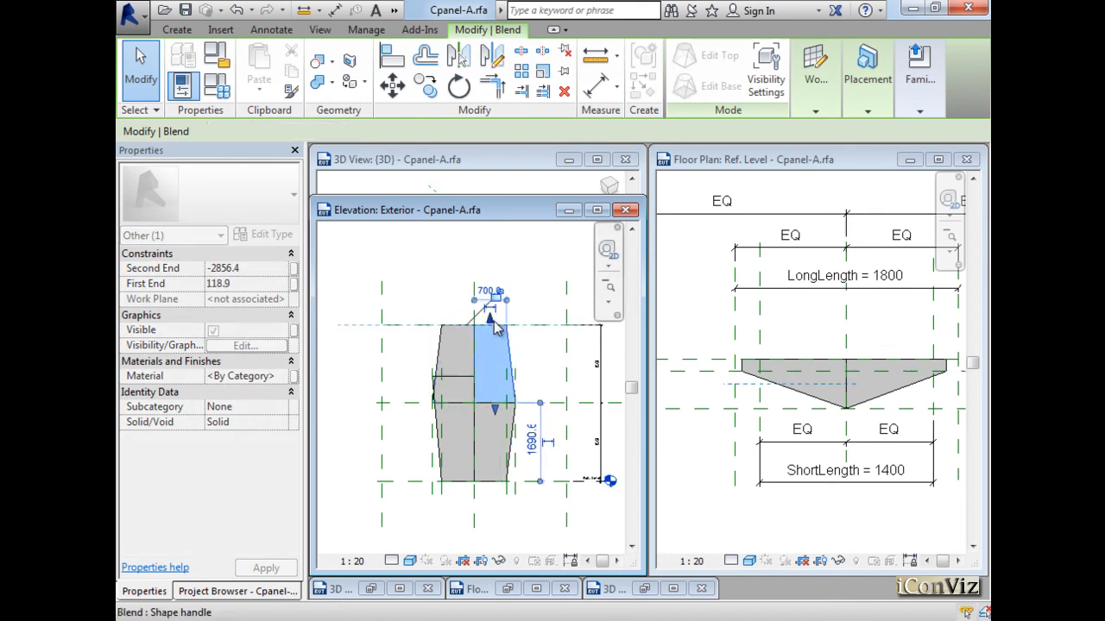
{"action": "scroll", "coordinate": [497, 306], "scroll_direction": "up", "scroll_amount": 3}
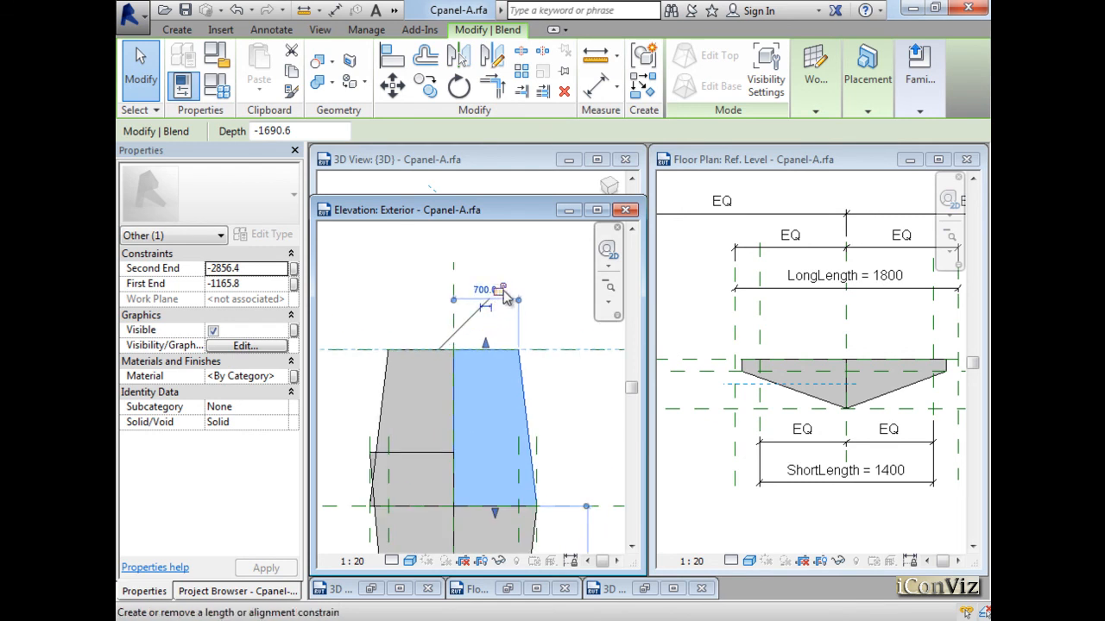
{"action": "scroll", "coordinate": [503, 291], "scroll_direction": "up", "scroll_amount": 3}
{"action": "left_click", "coordinate": [498, 290]}
{"action": "scroll", "coordinate": [539, 242], "scroll_direction": "down", "scroll_amount": 4}
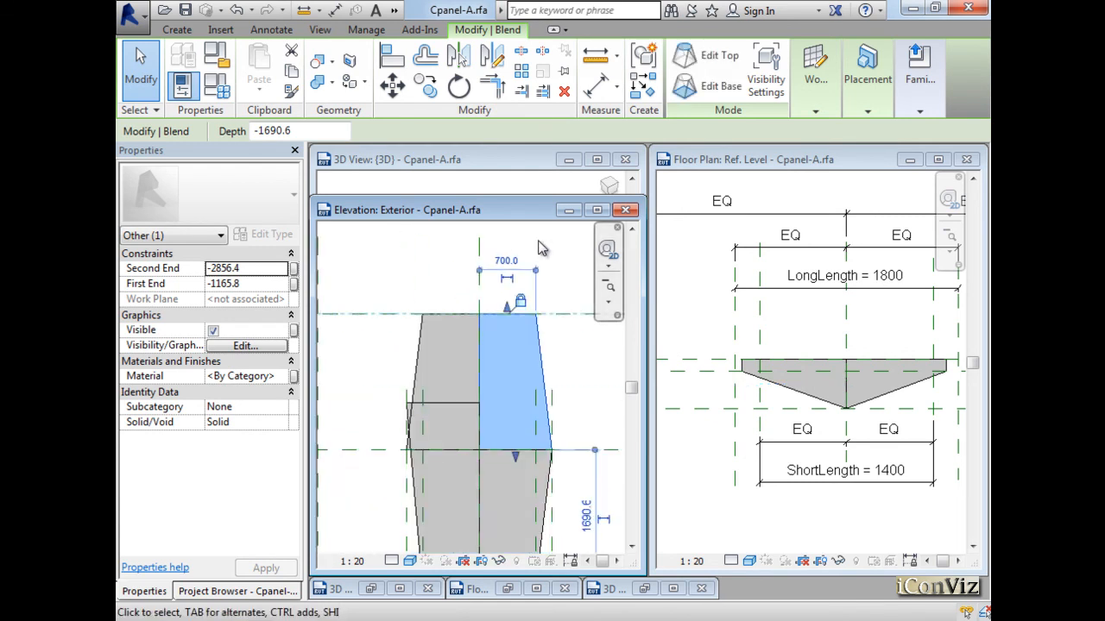
{"action": "scroll", "coordinate": [539, 247], "scroll_direction": "down", "scroll_amount": 1}
- Stretch the lower-left blend's top edge down to the middle reference plane, deselect it and tile the views again
{"action": "left_click", "coordinate": [428, 372]}
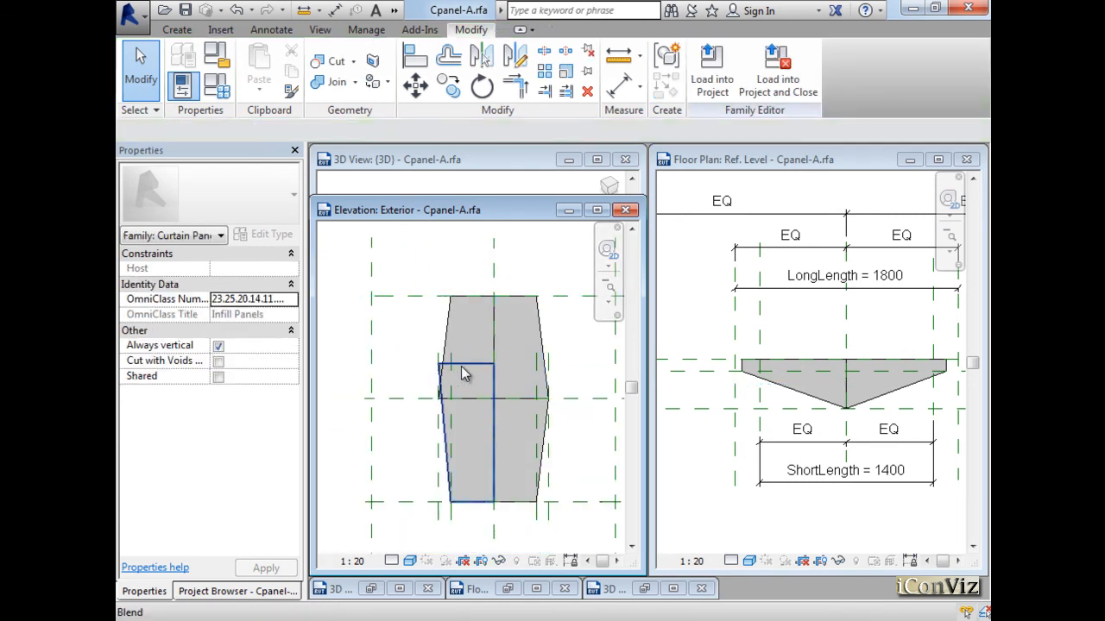
{"action": "left_click", "coordinate": [464, 368]}
{"action": "left_click_drag", "start_coordinate": [468, 358], "coordinate": [467, 399]}
{"action": "left_click", "coordinate": [524, 373]}
{"action": "key", "text": "Escape"}
{"action": "key", "text": "t"}
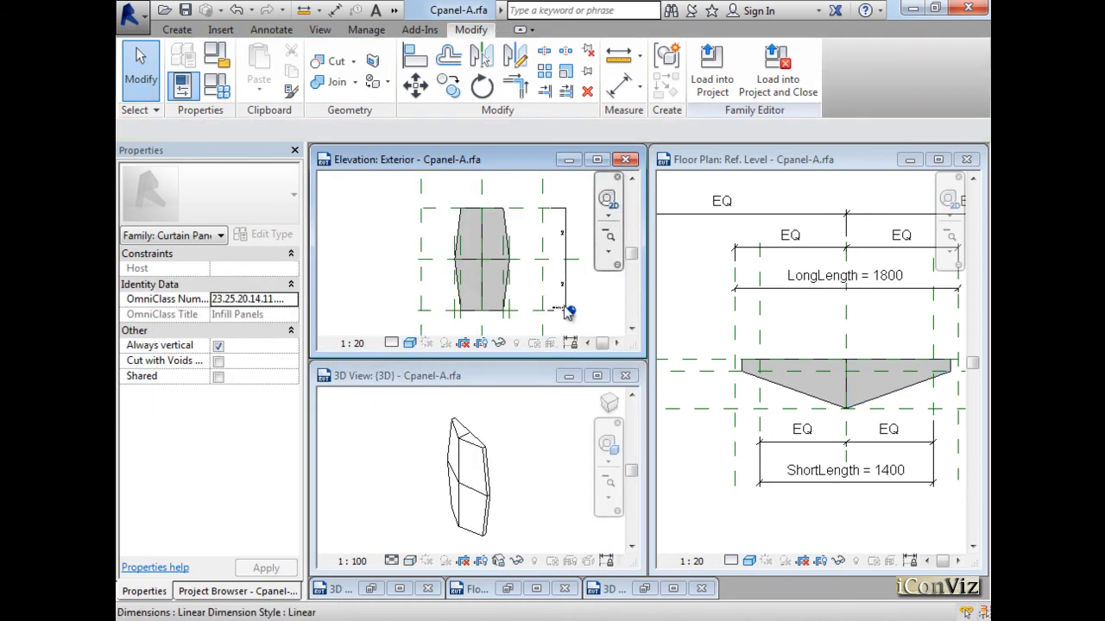
- Set the family's ShortLength parameter to 1000 and apply it, keeping the elevation and 3D views uncovered
{"action": "left_click", "coordinate": [221, 95]}
{"action": "left_click_drag", "start_coordinate": [484, 40], "coordinate": [907, 31]}
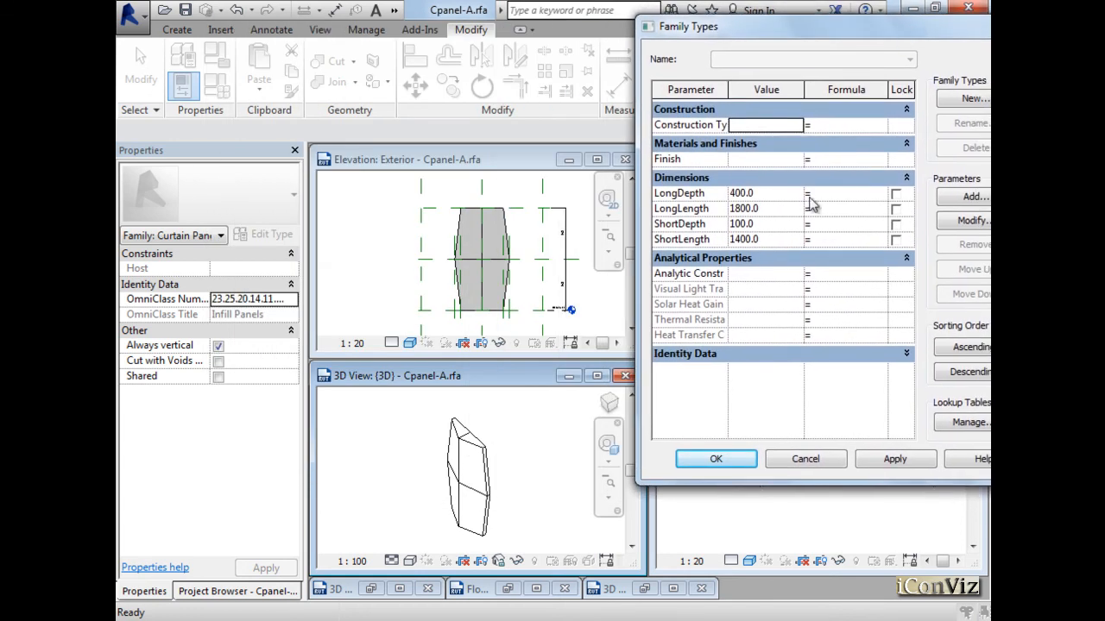
{"action": "left_click", "coordinate": [782, 240]}
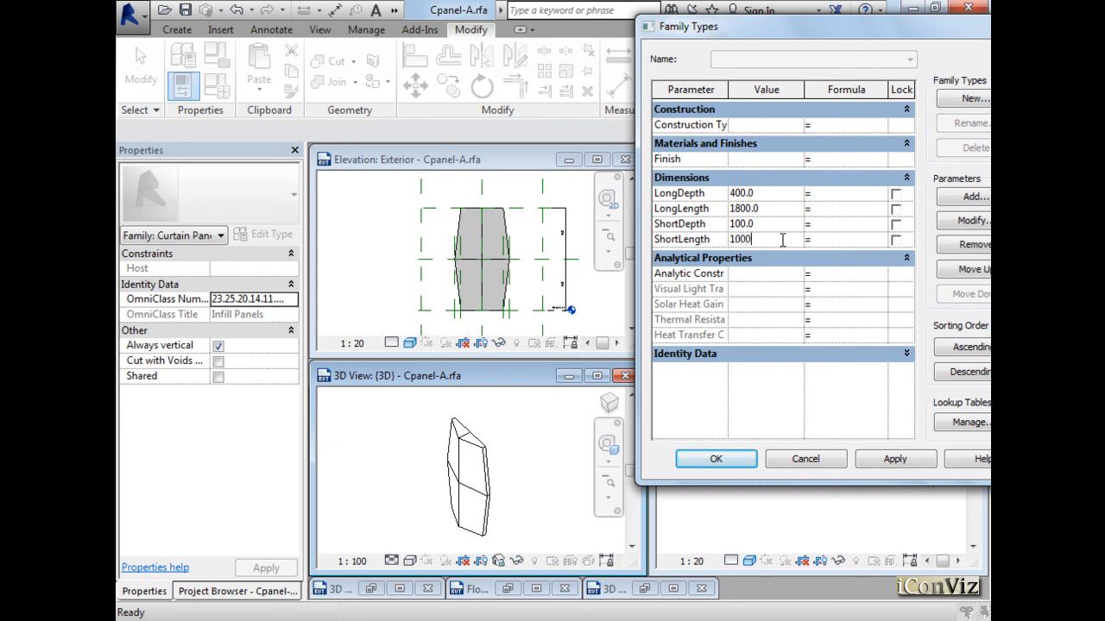
{"action": "left_click", "coordinate": [887, 461]}
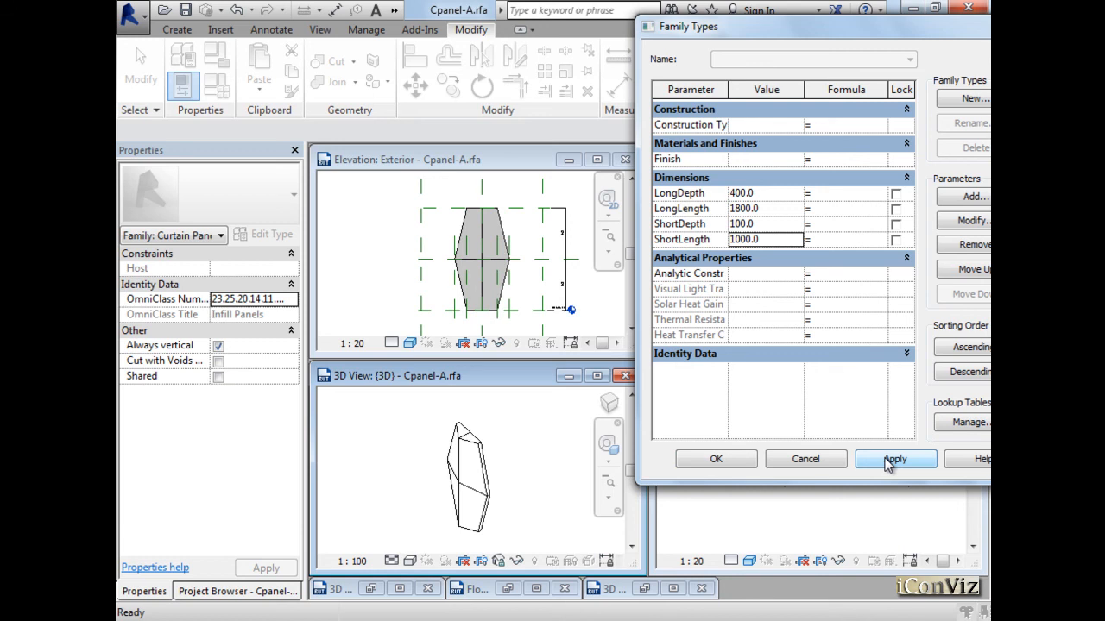
{"action": "left_click_drag", "start_coordinate": [882, 38], "coordinate": [859, 78]}
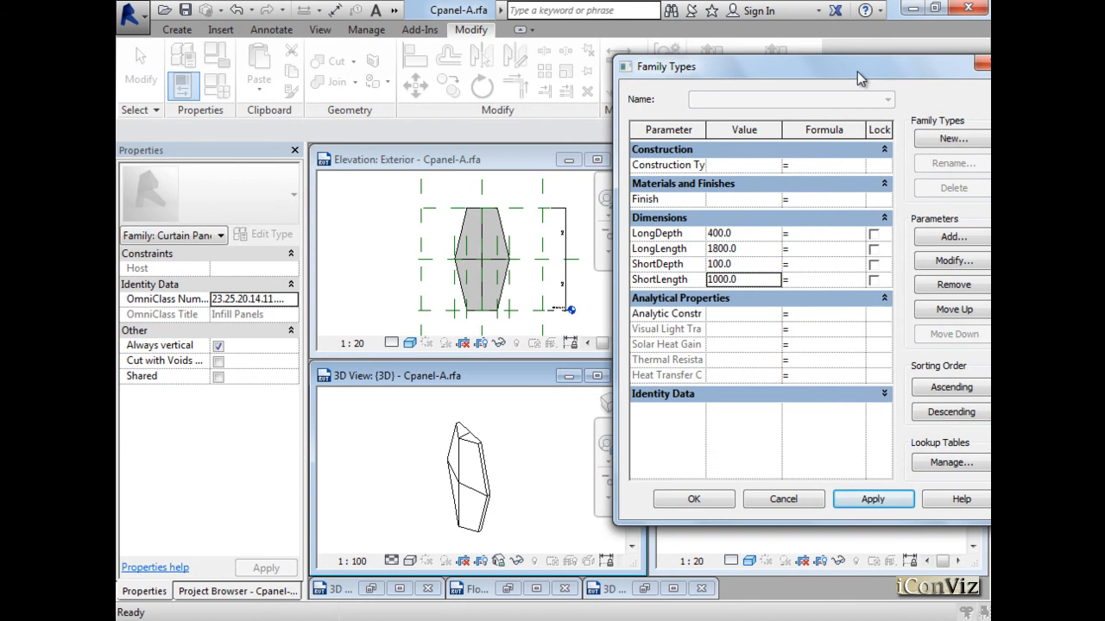
- Set the family's LongLength parameter to 2200, apply it and accept the family types
{"action": "left_click", "coordinate": [764, 250]}
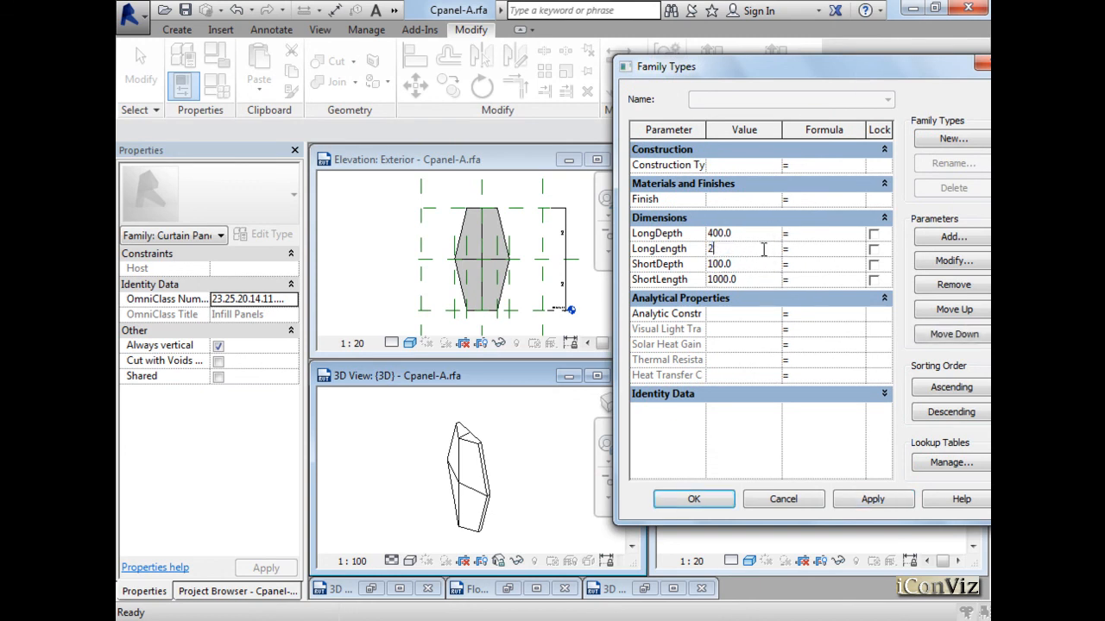
{"action": "left_click", "coordinate": [874, 500]}
{"action": "left_click_drag", "start_coordinate": [809, 71], "coordinate": [722, 56]}
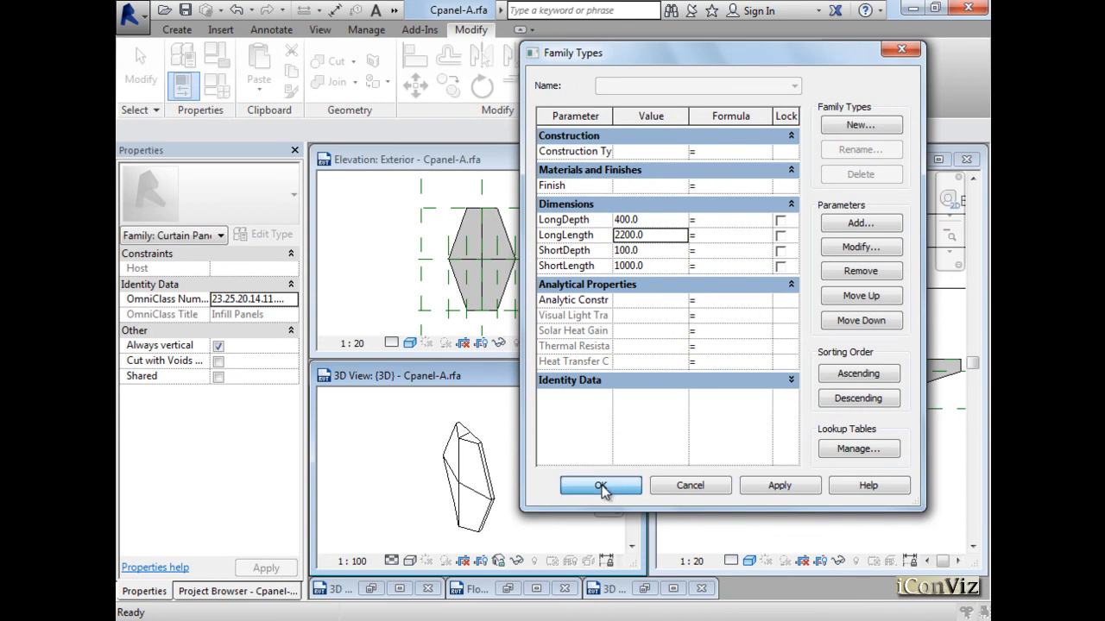
{"action": "left_click", "coordinate": [602, 487]}
- Load the Cpanel-A family into Project1 only, overwriting the existing version
{"action": "left_click", "coordinate": [706, 82]}
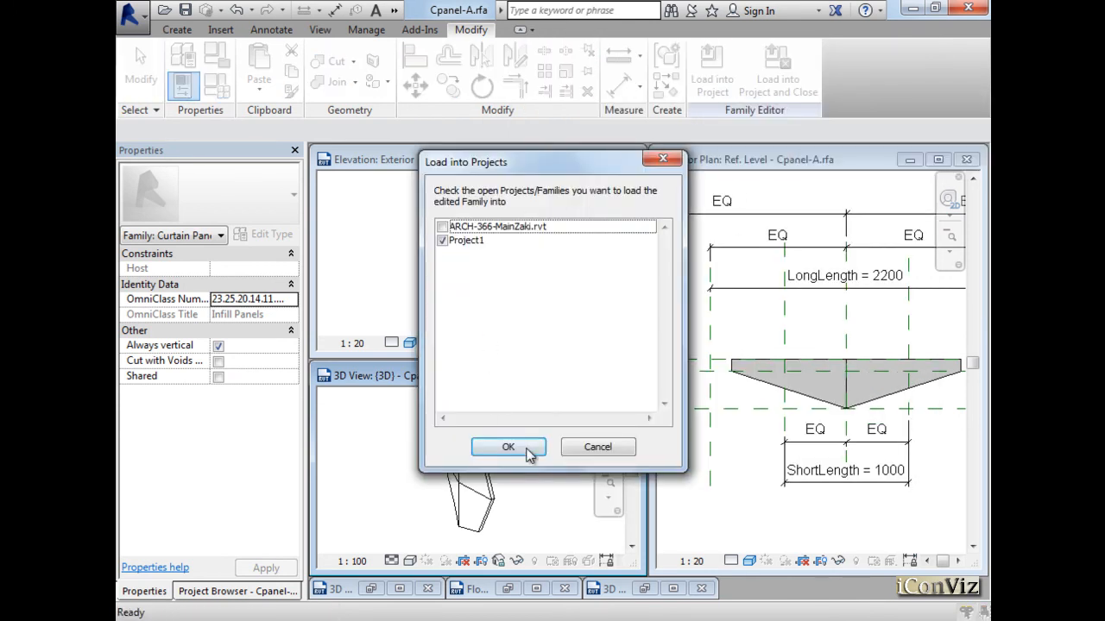
{"action": "left_click", "coordinate": [527, 450]}
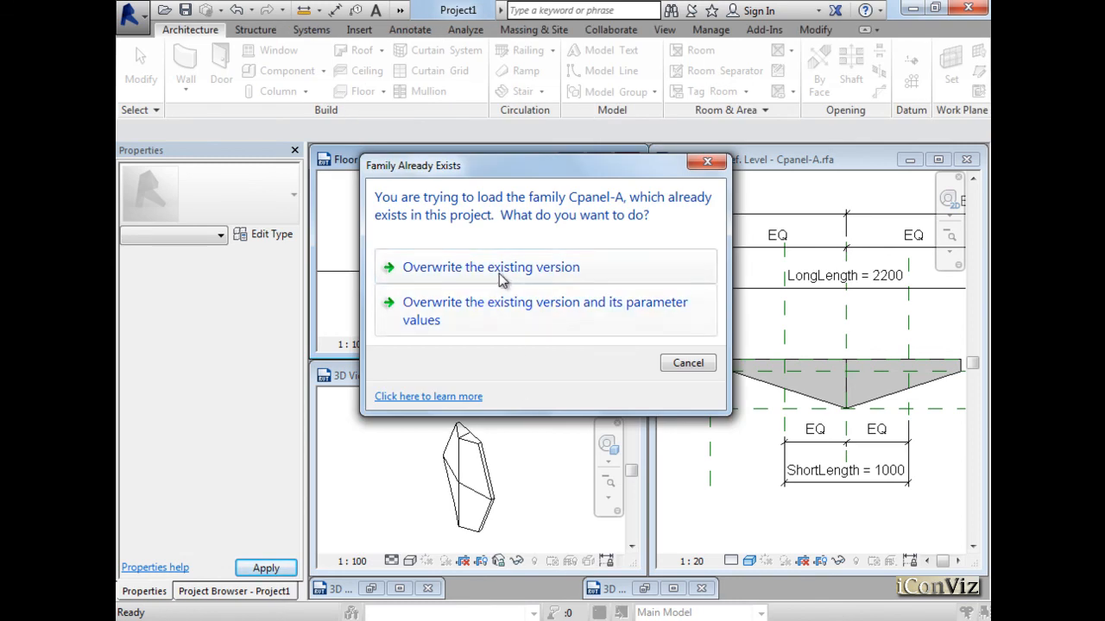
{"action": "left_click", "coordinate": [499, 280]}
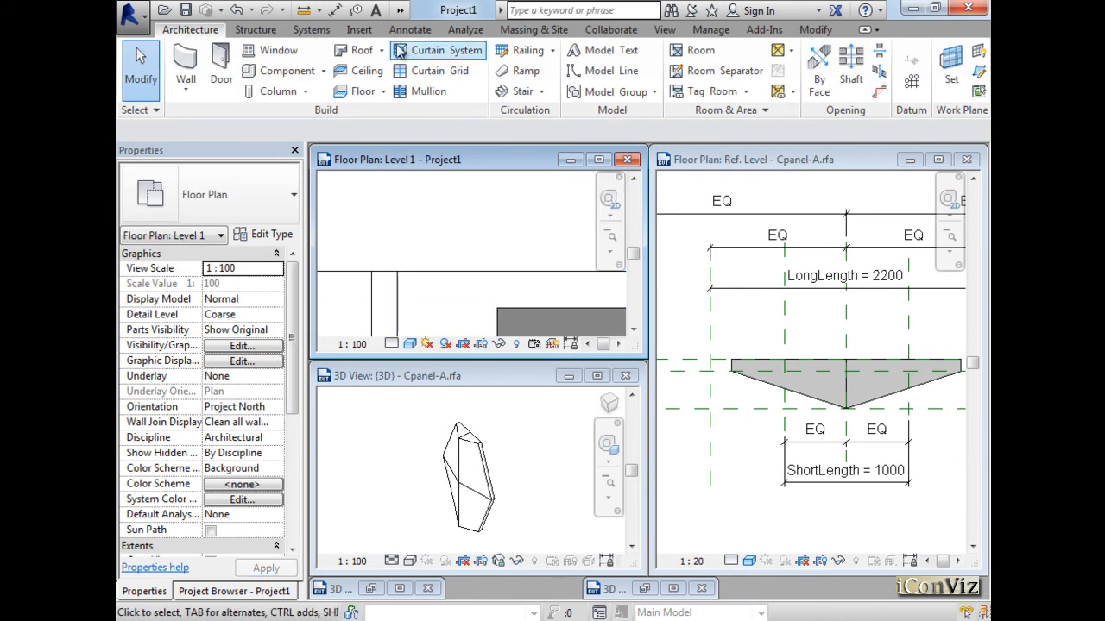
- Close Project1's Level 1 floor plan and show its 3D view at full size
{"action": "left_click", "coordinate": [663, 29]}
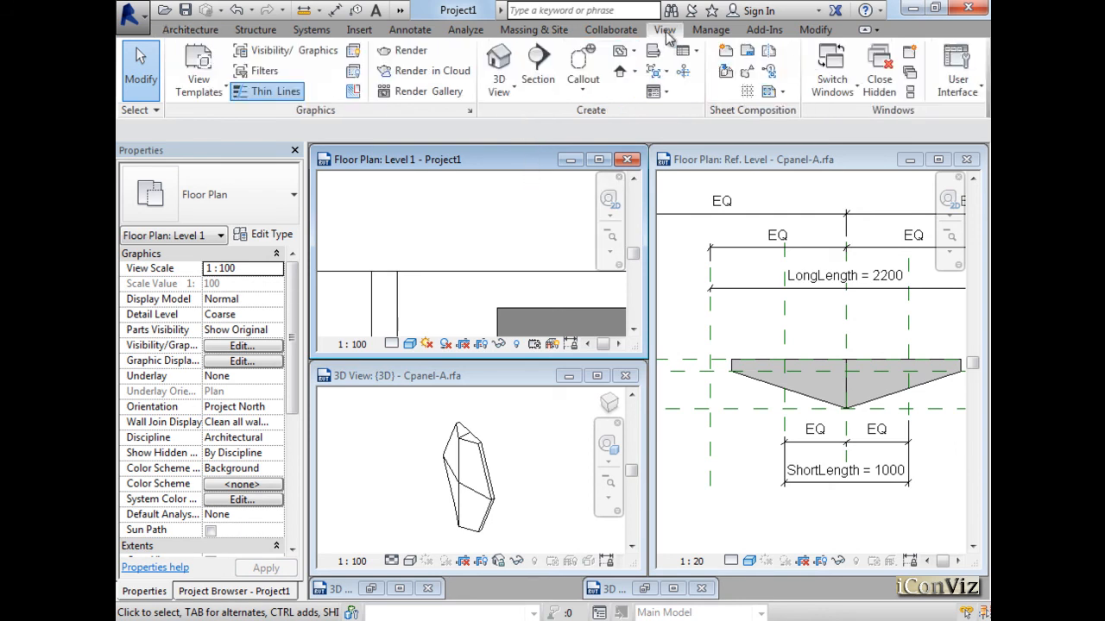
{"action": "left_click", "coordinate": [507, 65]}
{"action": "left_click", "coordinate": [627, 159]}
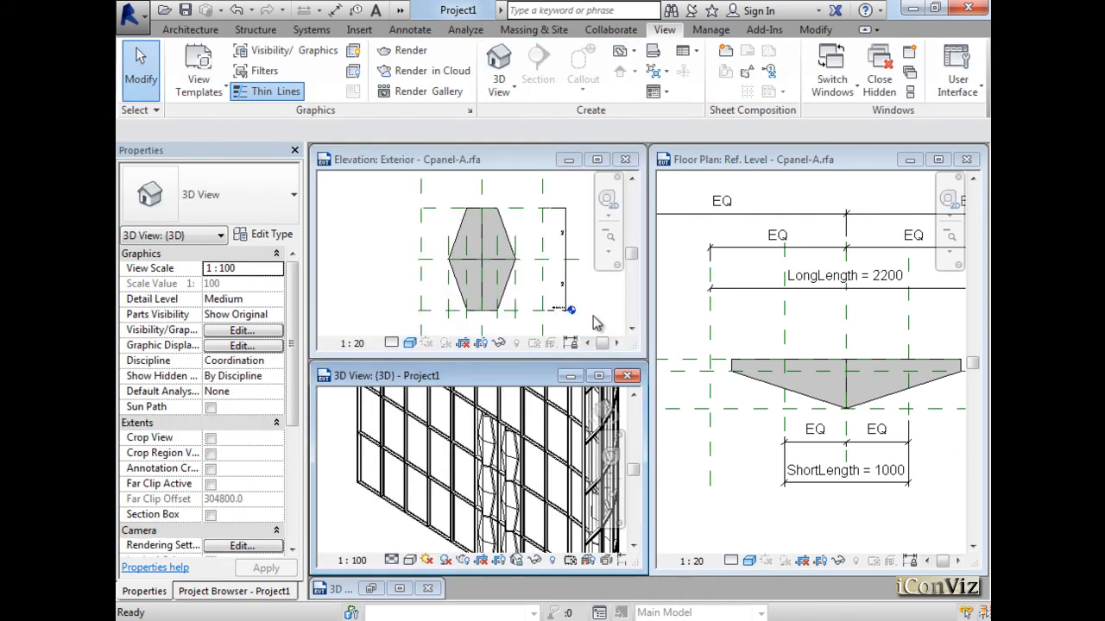
{"action": "left_click", "coordinate": [599, 376]}
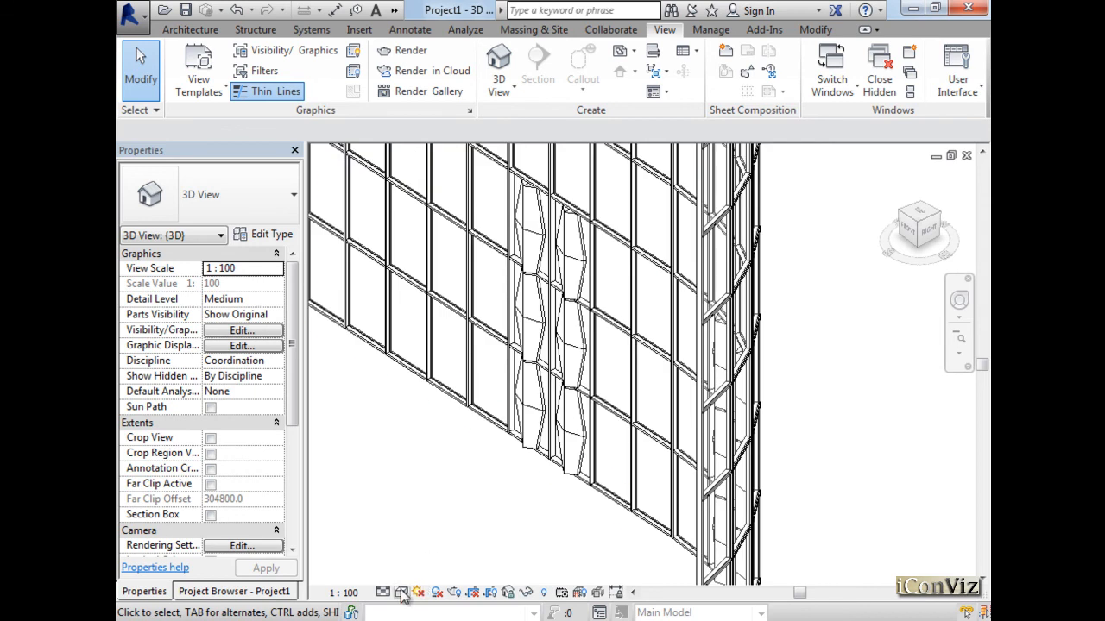
- Examine the updated Cpanel-A panels on the curtain wall from several angles in Shaded style, with a bottom-row panel selected
{"action": "left_click", "coordinate": [402, 593]}
{"action": "left_click", "coordinate": [436, 525]}
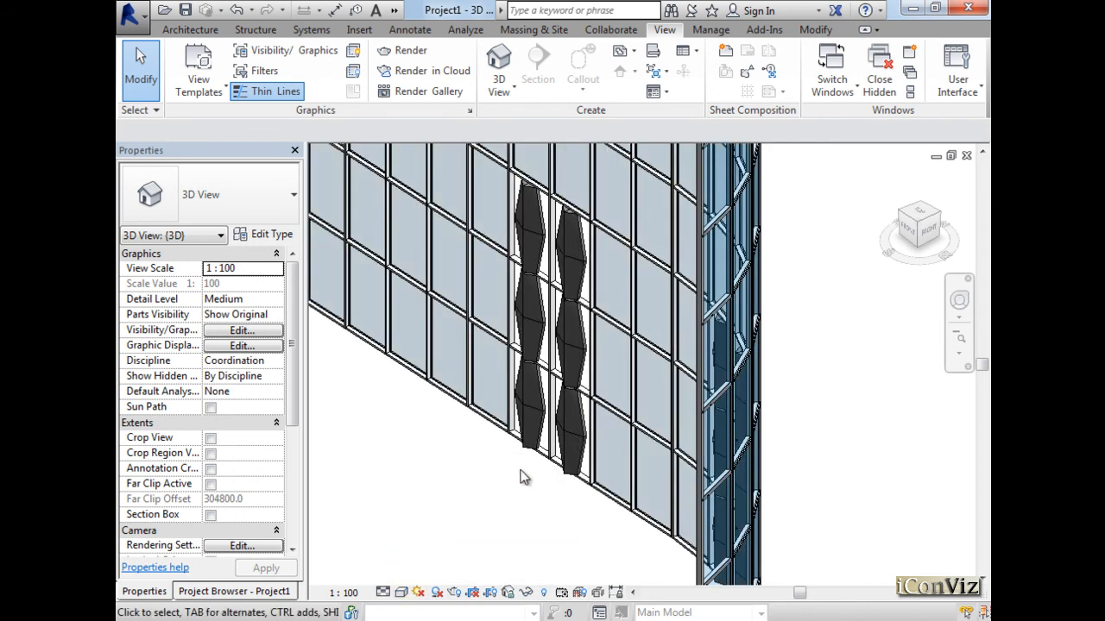
{"action": "left_click", "coordinate": [570, 432]}
{"action": "middle_click_drag", "start_coordinate": [565, 483], "coordinate": [562, 451], "text": "shift"}
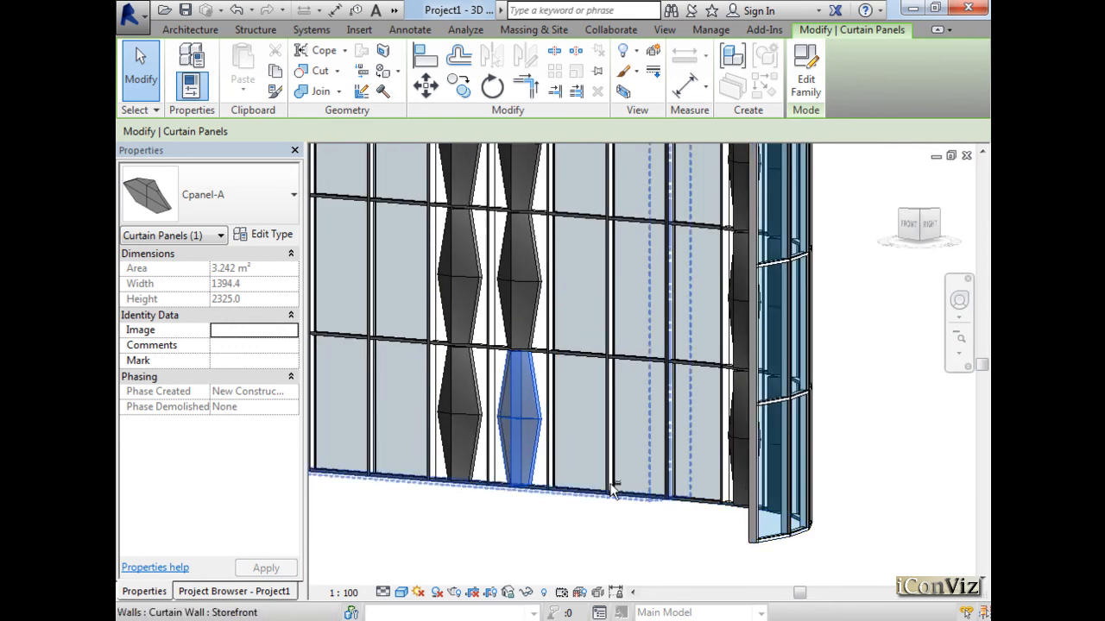
{"action": "middle_click_drag", "start_coordinate": [630, 474], "coordinate": [607, 520], "text": "shift"}
- Restore Hidden Line display, clear the panel selection and turn the 3D view to face the front of the curtain wall
{"action": "left_click", "coordinate": [402, 592]}
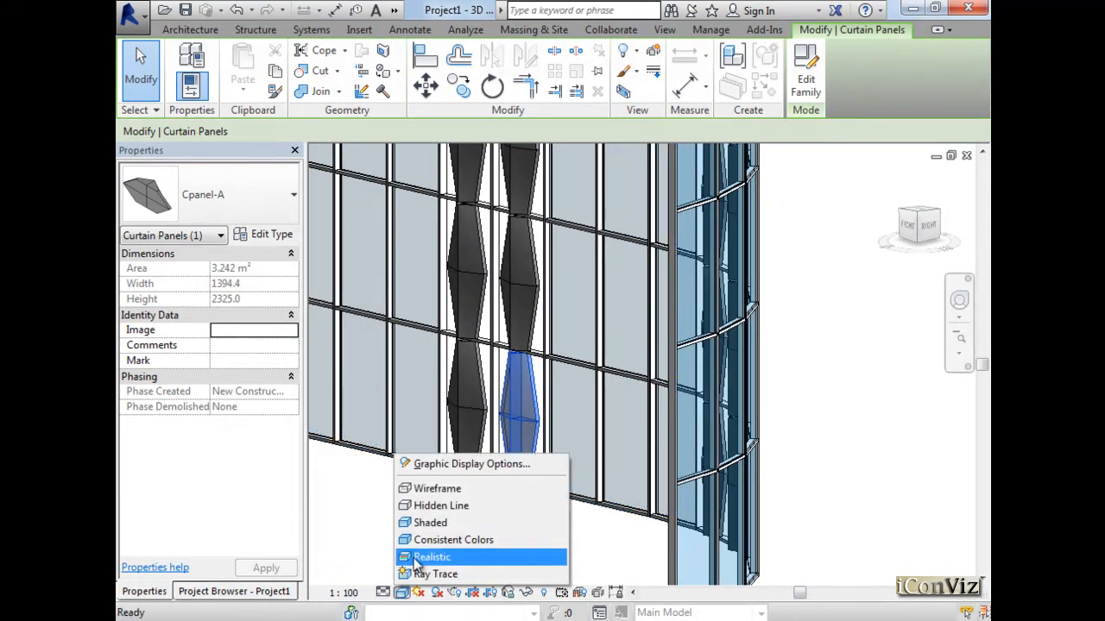
{"action": "left_click", "coordinate": [457, 511]}
{"action": "left_click", "coordinate": [574, 536]}
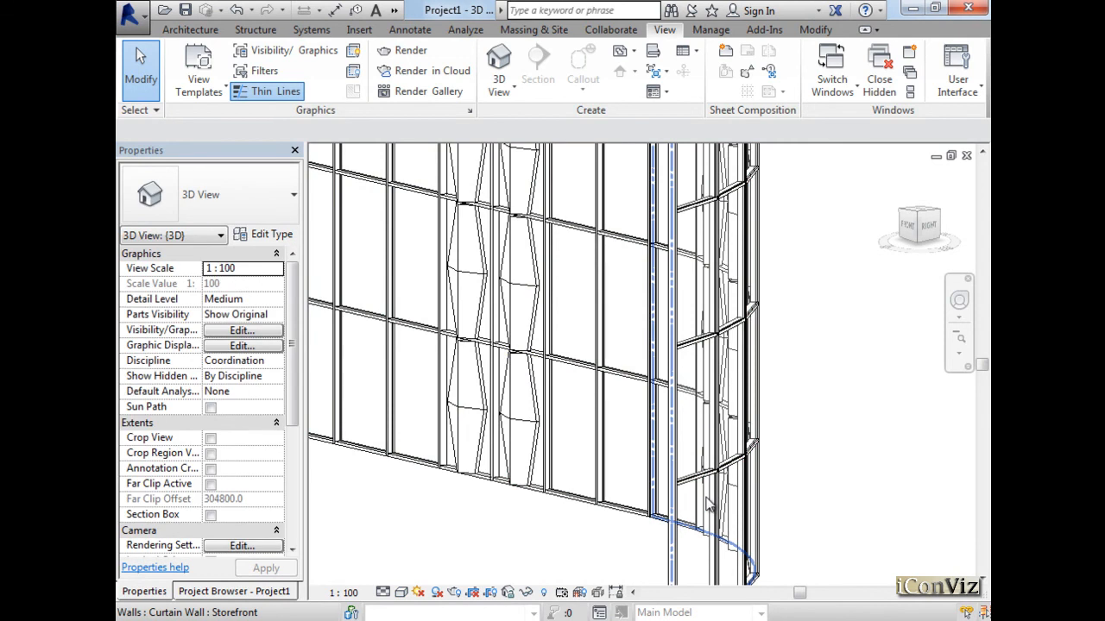
{"action": "scroll", "coordinate": [706, 503], "scroll_direction": "down", "scroll_amount": 3}
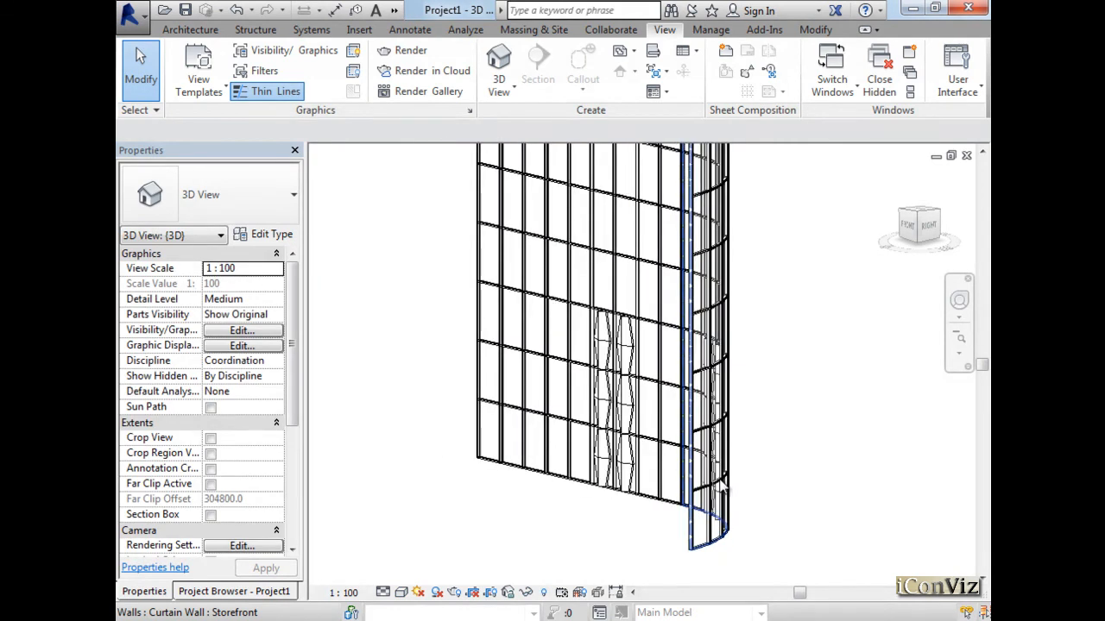
{"action": "left_click_drag", "start_coordinate": [398, 235], "coordinate": [480, 326]}
{"action": "middle_click_drag", "start_coordinate": [447, 364], "coordinate": [604, 375], "text": "shift"}
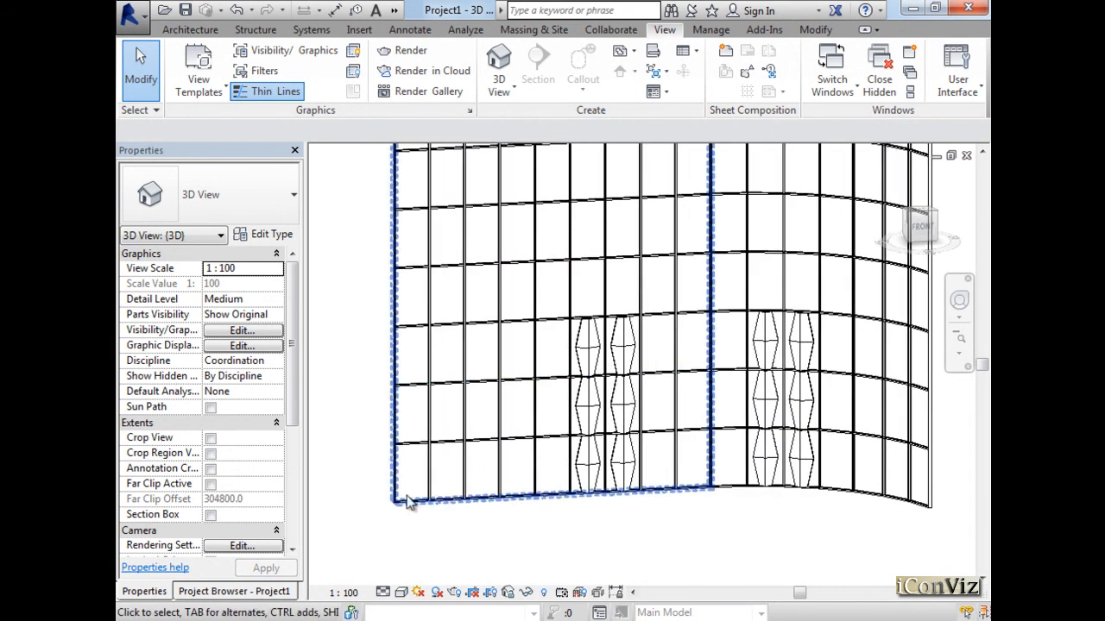
{"action": "left_click_drag", "start_coordinate": [354, 546], "coordinate": [847, 299]}
{"action": "left_click", "coordinate": [804, 69]}
{"action": "left_click", "coordinate": [661, 236]}
{"action": "left_click", "coordinate": [399, 223]}
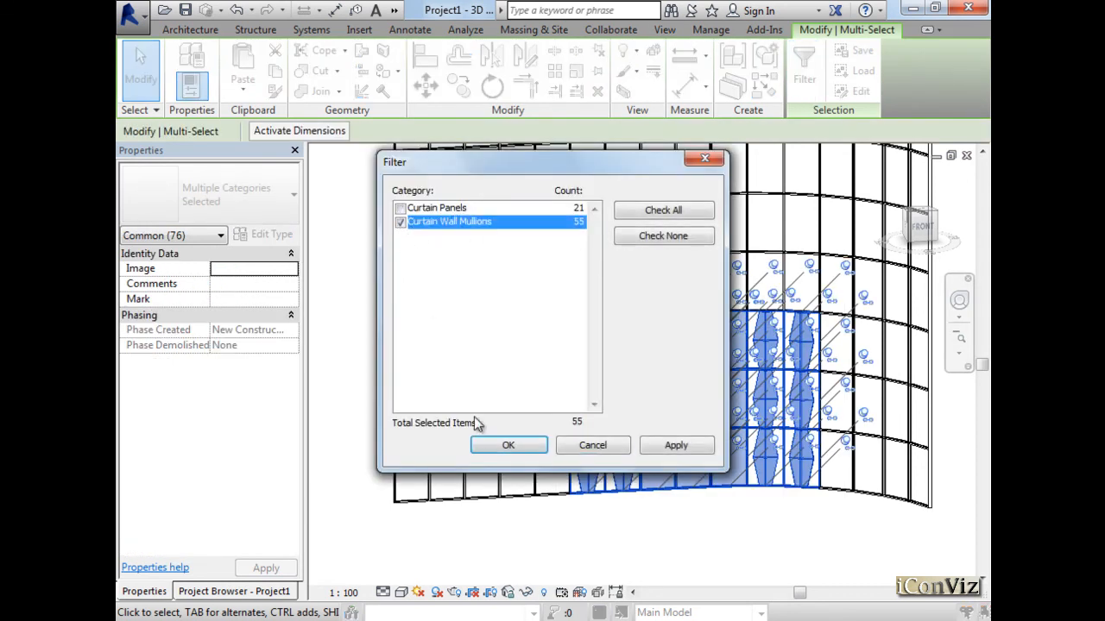
{"action": "left_click", "coordinate": [516, 452]}
{"action": "key", "text": "n"}
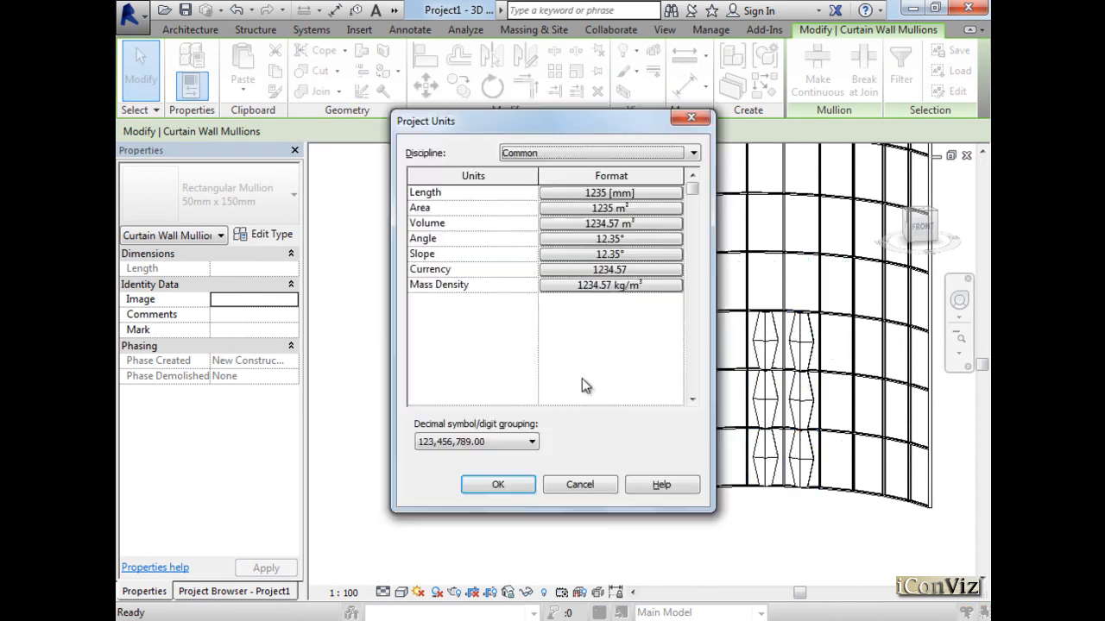
{"action": "left_click", "coordinate": [498, 485]}
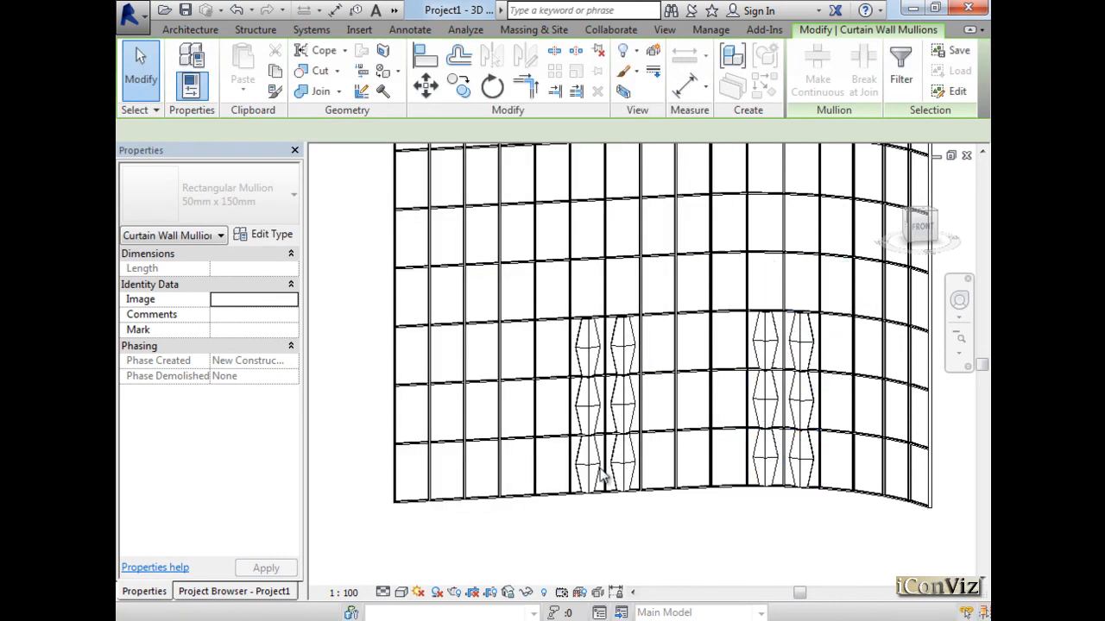
{"action": "key", "text": "Escape"}
- Filter a selection around the faceted panels to only the Curtain Wall Mullions, unpin these mullions and delete them
{"action": "left_click_drag", "start_coordinate": [526, 530], "coordinate": [842, 276]}
{"action": "left_click", "coordinate": [804, 71]}
{"action": "left_click", "coordinate": [663, 238]}
{"action": "left_click", "coordinate": [399, 223]}
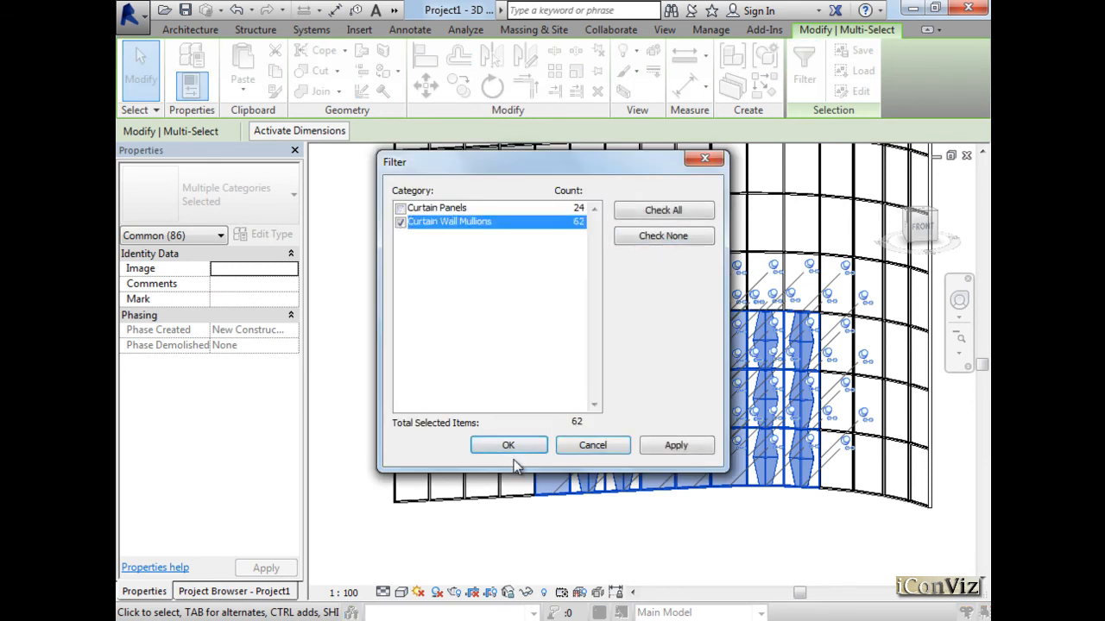
{"action": "left_click", "coordinate": [509, 447]}
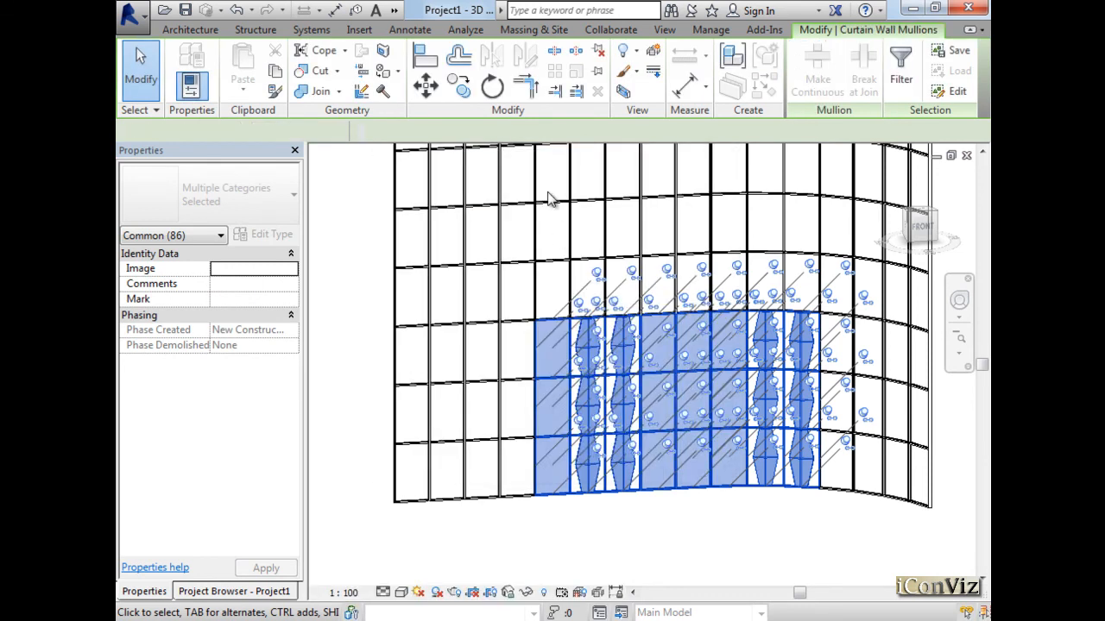
{"action": "left_click", "coordinate": [598, 54]}
{"action": "scroll", "coordinate": [614, 412], "scroll_direction": "up", "scroll_amount": 3}
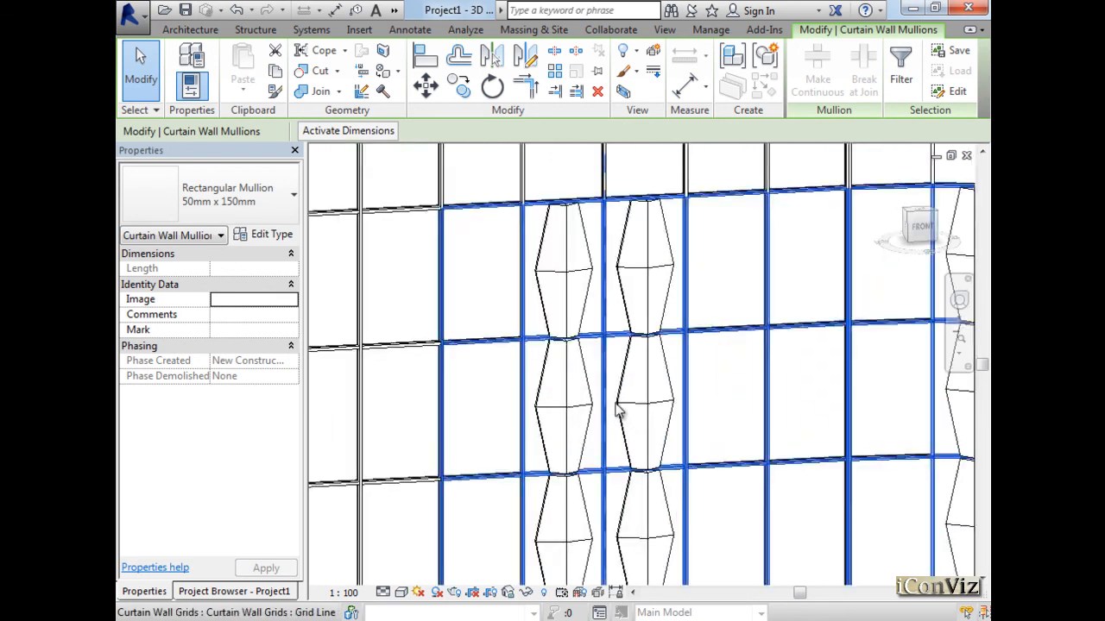
{"action": "scroll", "coordinate": [615, 412], "scroll_direction": "up", "scroll_amount": 2}
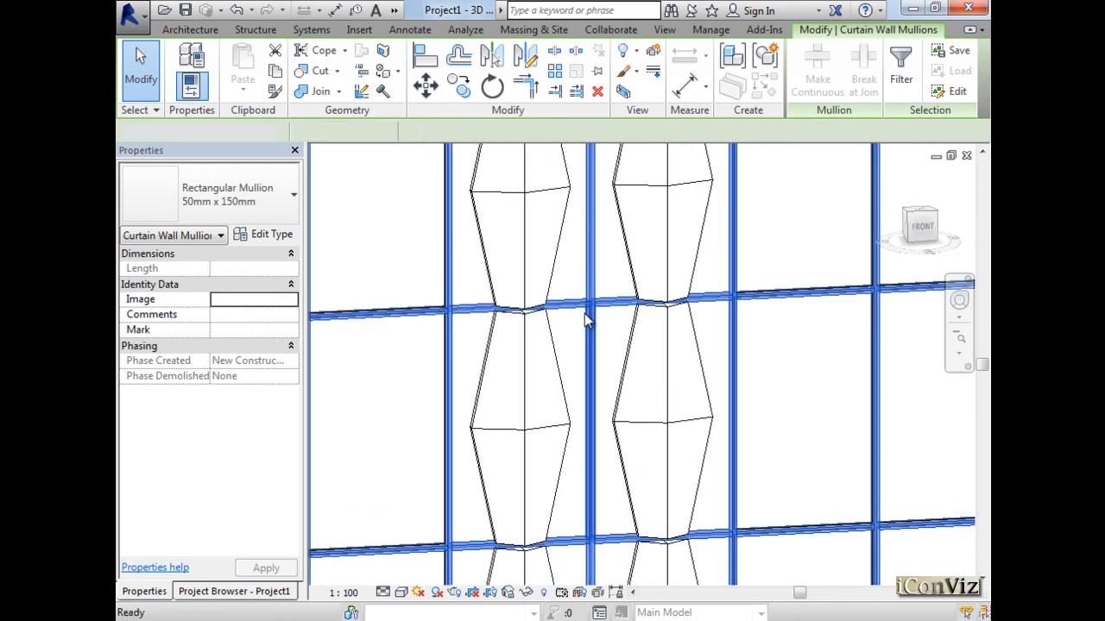
{"action": "key", "text": "Delete"}
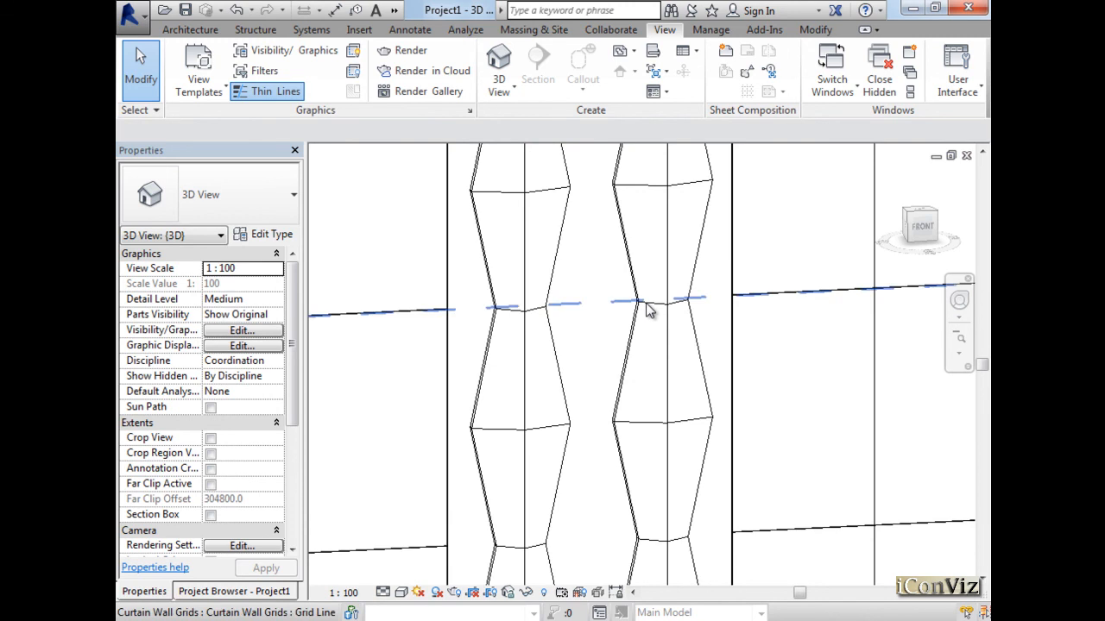
- Single out the middle-row Cpanel-A panel in the second faceted column among the overlapping curtain wall elements
{"action": "key", "text": "Tab"}
{"action": "key", "text": "Tab"}
{"action": "key", "text": "Tab"}
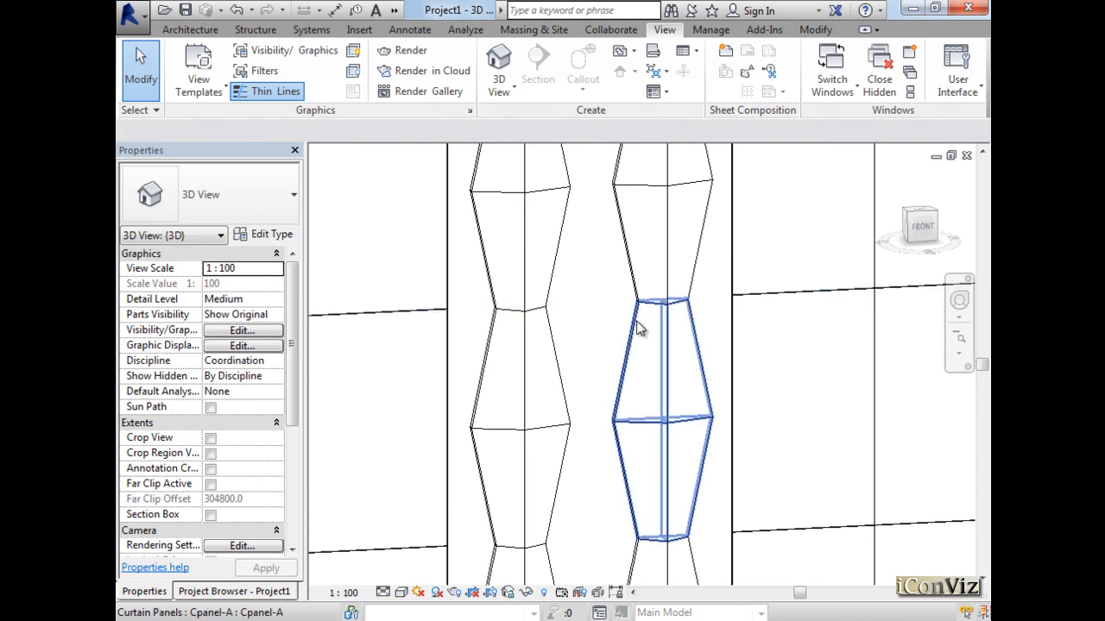